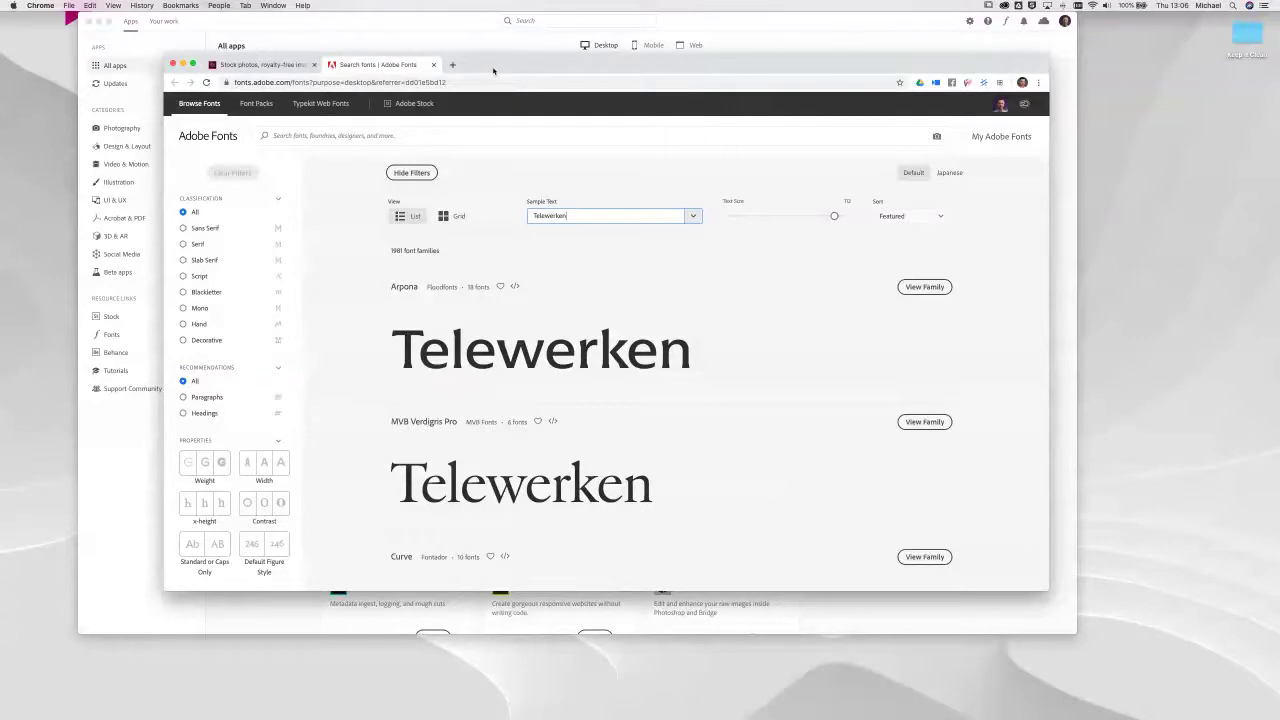
Step: Minimize the Adobe Fonts browser window and show your own work with the TAW_Telewerken library in Creative Cloud
left_click(183, 64)
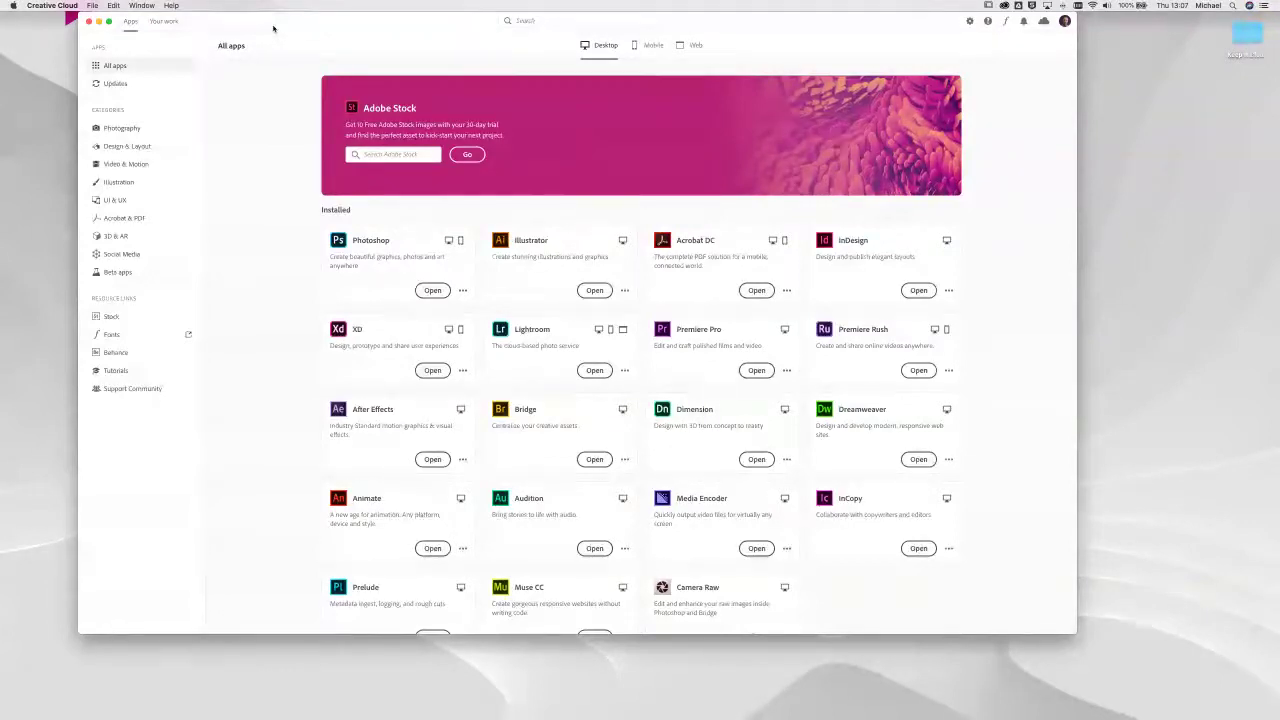
left_click_drag(279, 20, 291, 34)
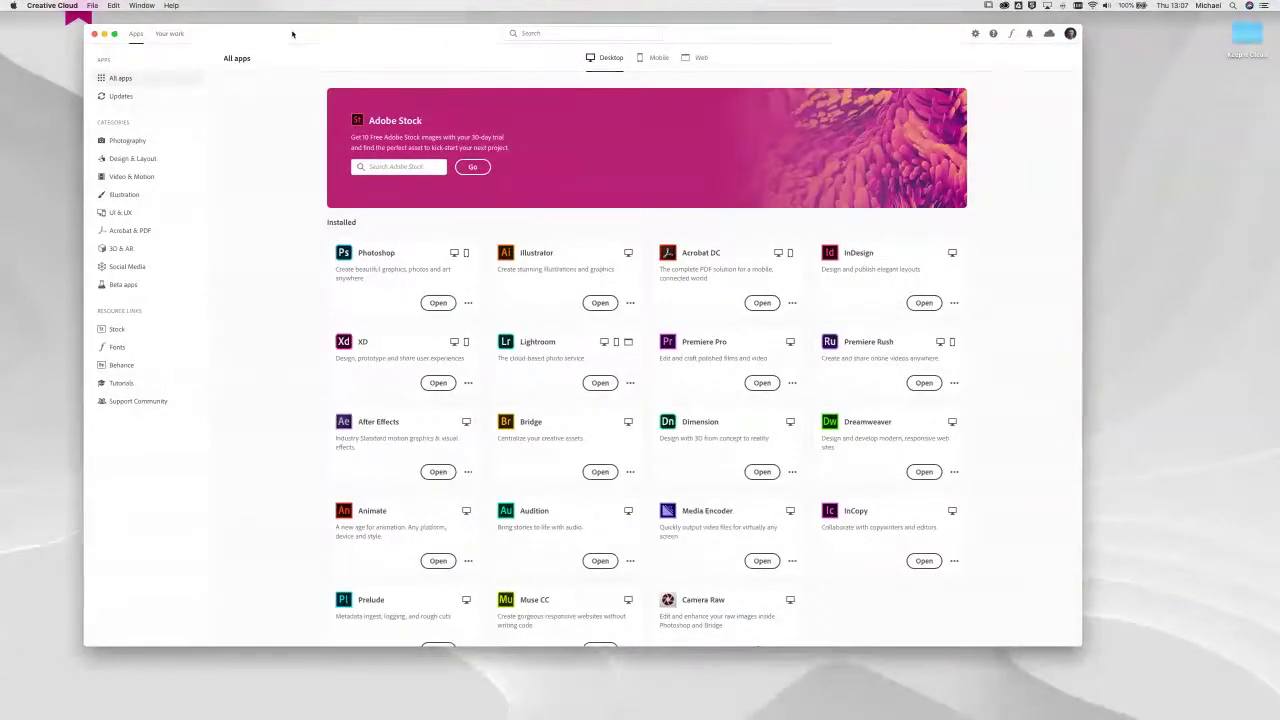
mouse_move(292, 34)
left_mouse_down()
mouse_move(316, 74)
mouse_move(294, 51)
left_mouse_up()
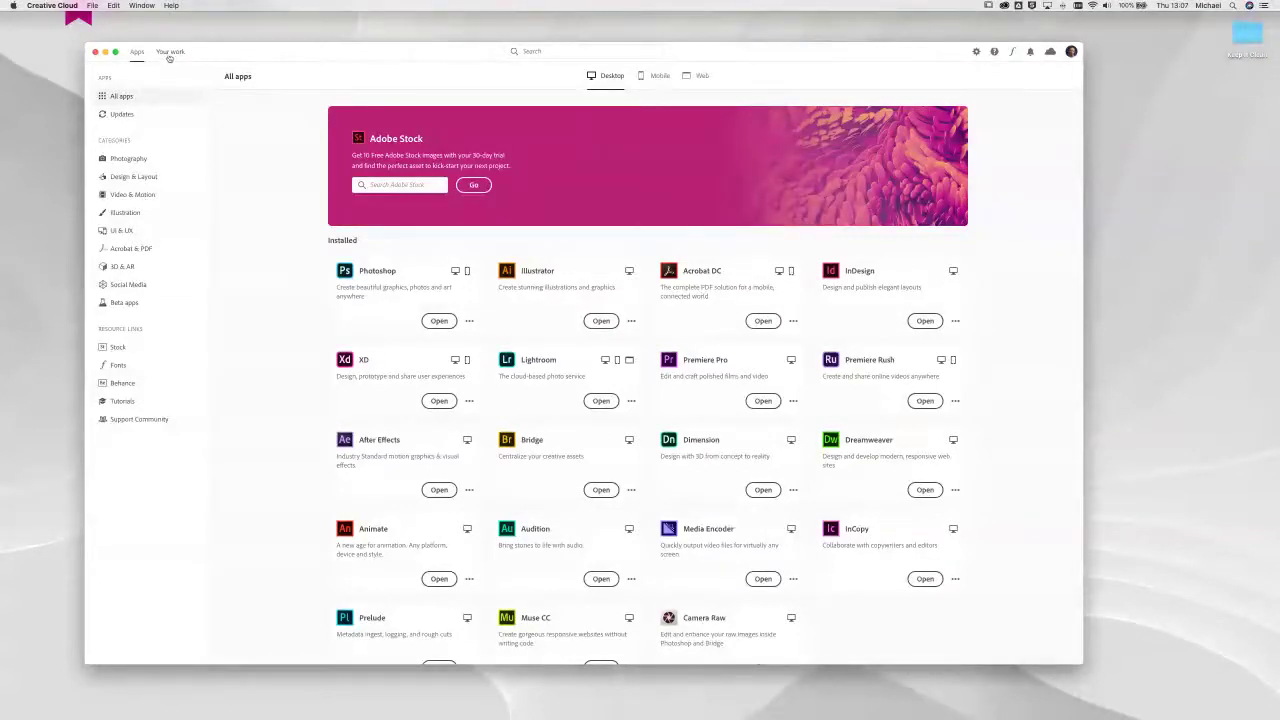
left_click(167, 54)
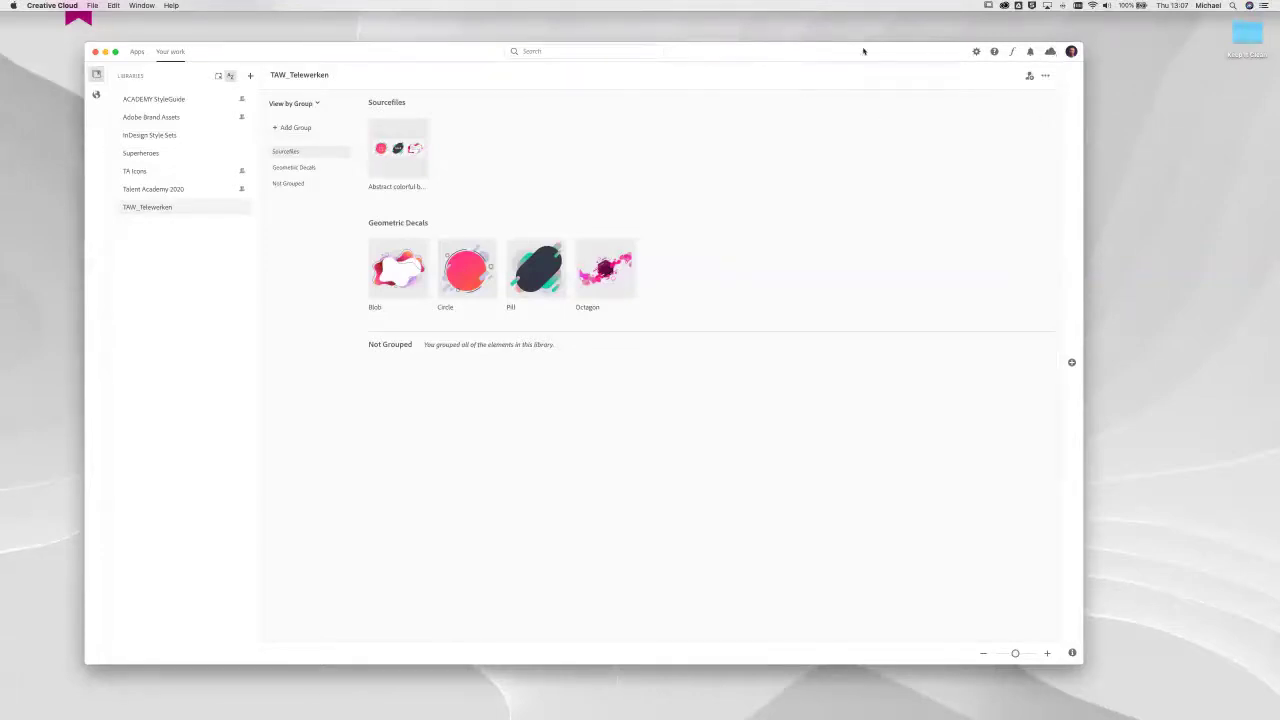
left_click_drag(851, 52, 862, 50)
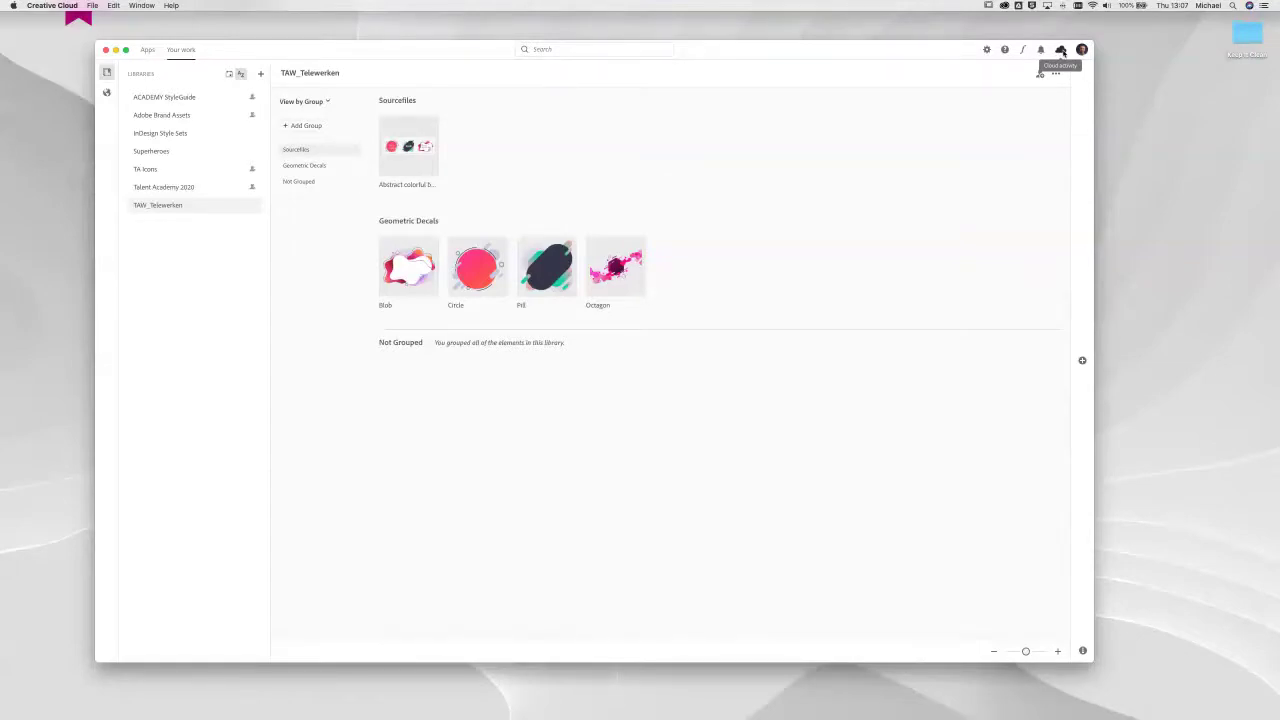
Step: Open the local Creative Cloud sync folder from the cloud activity overview and move its Finder window toward the screen's center
left_click(1061, 50)
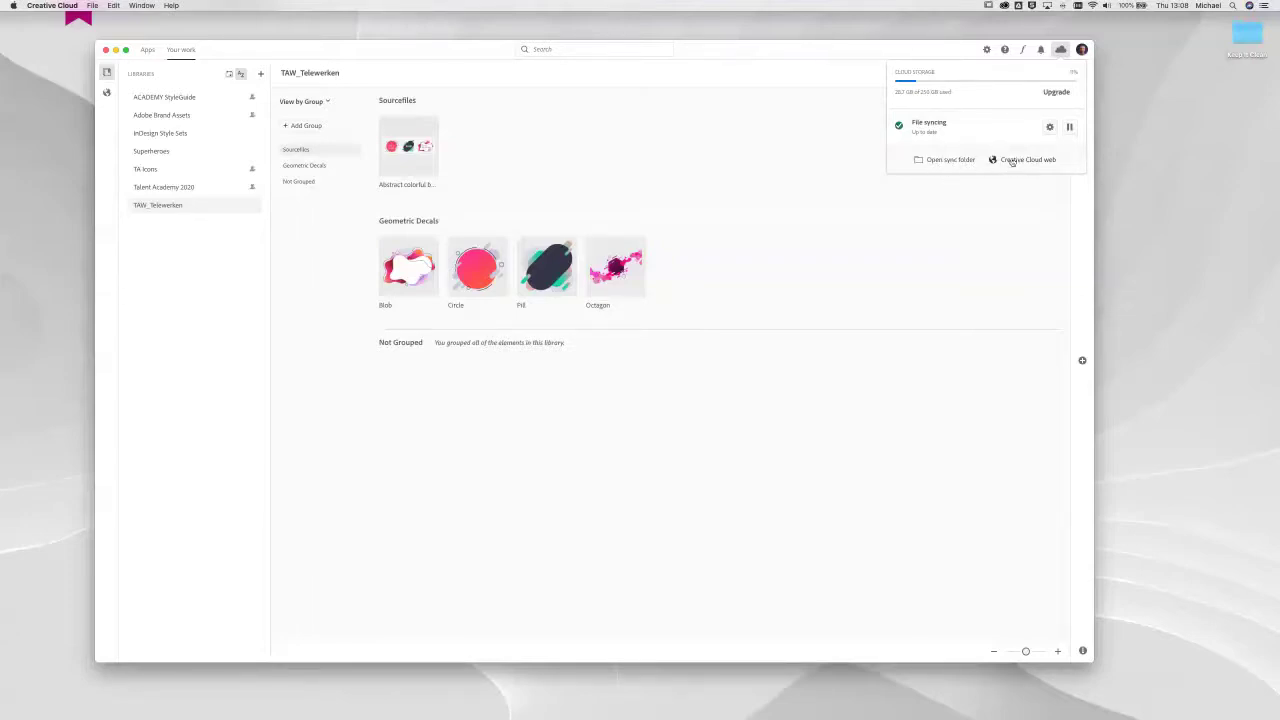
left_click(940, 161)
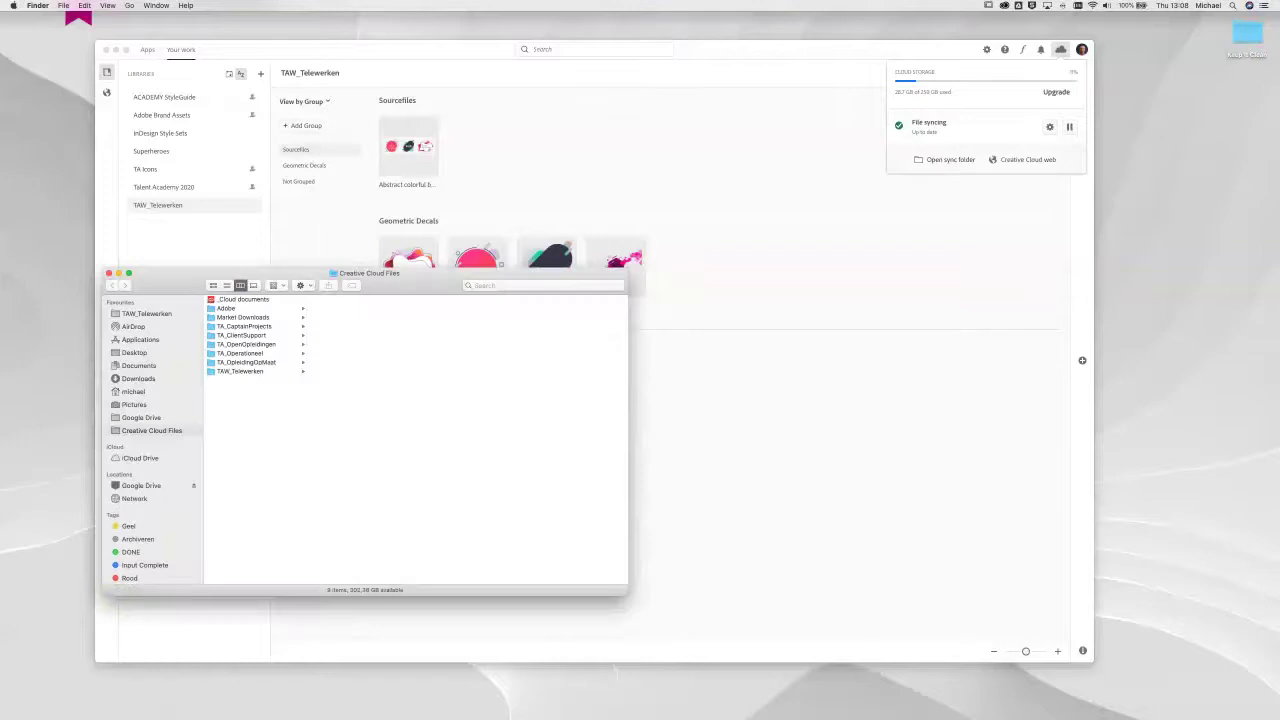
left_click_drag(172, 287, 403, 180)
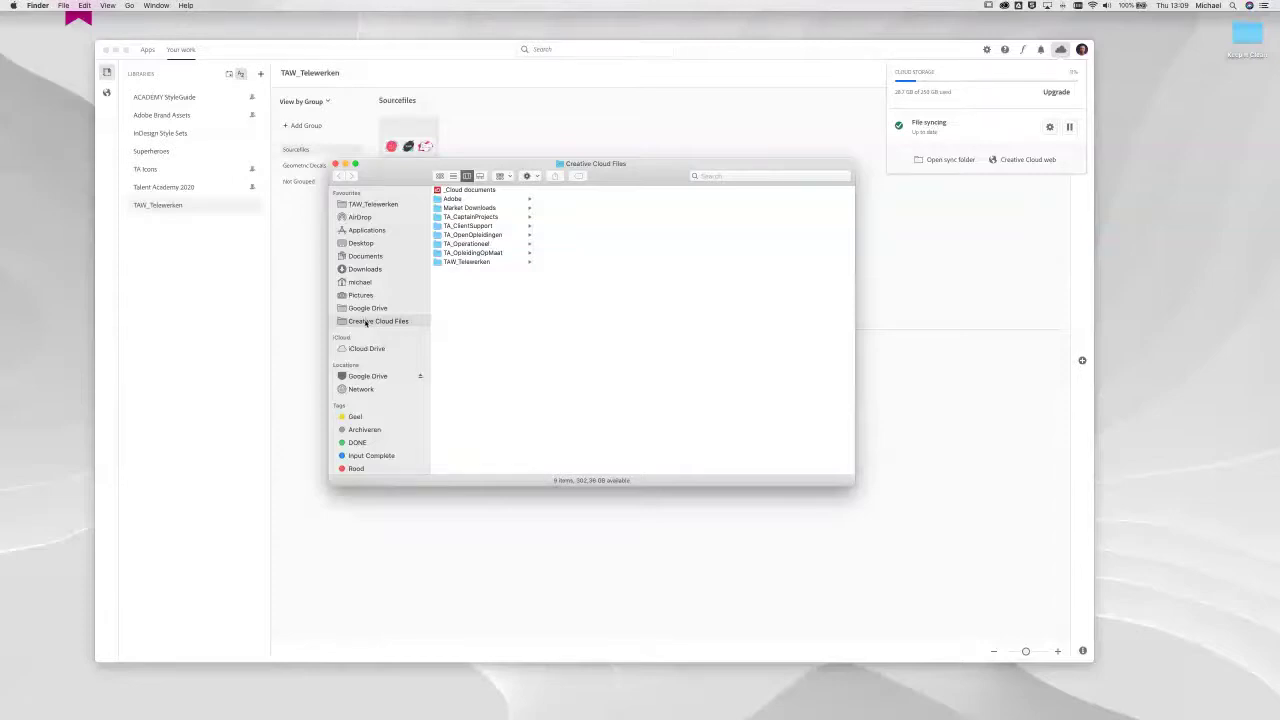
left_click(693, 64)
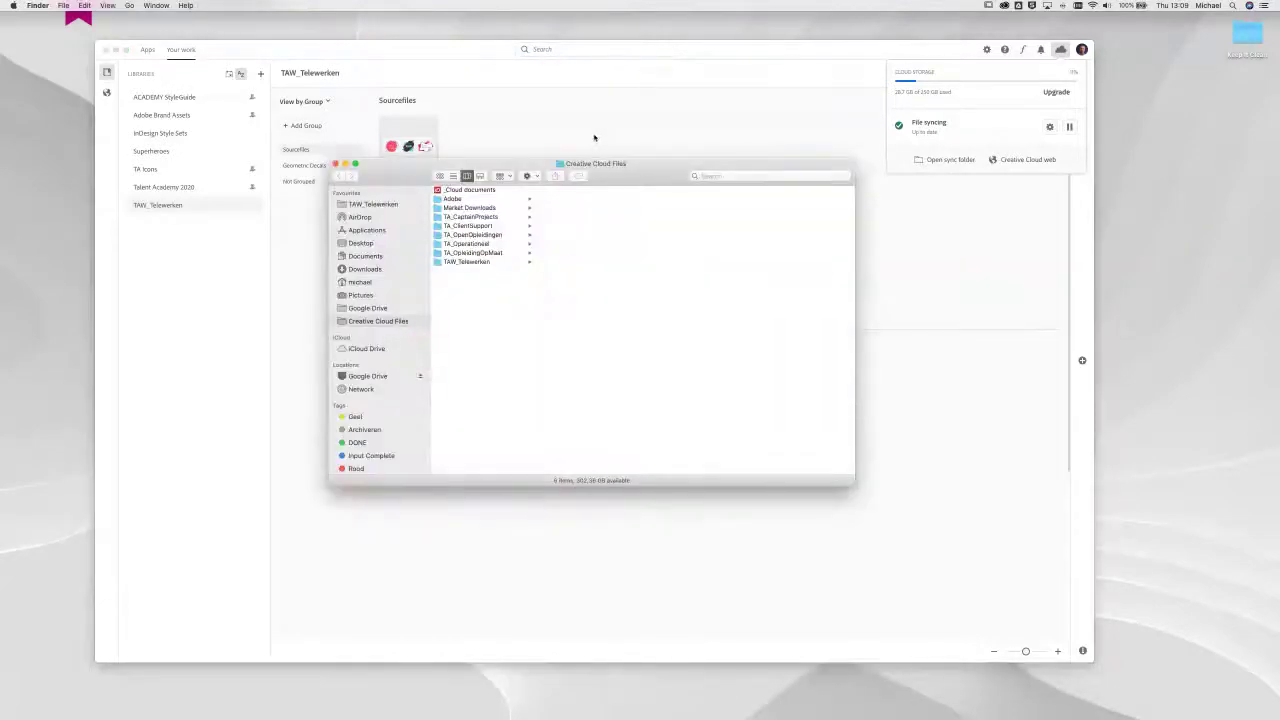
left_click_drag(400, 177, 397, 169)
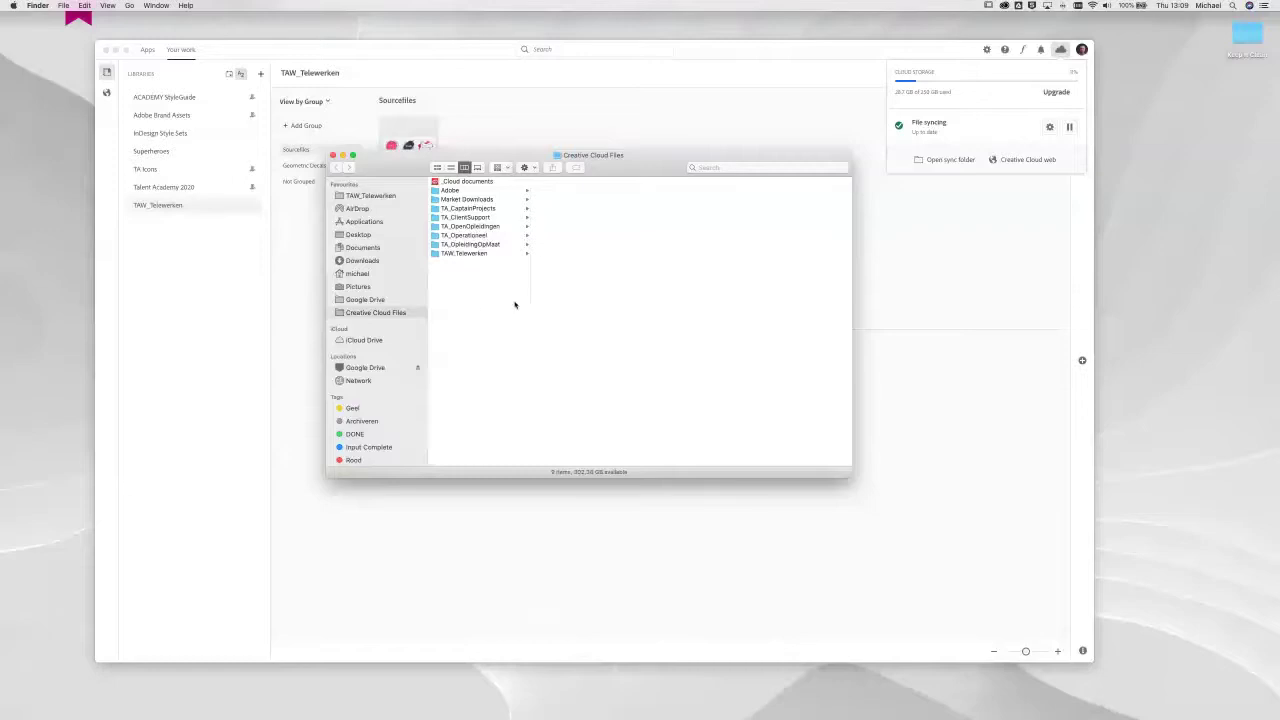
Step: Create a new folder named Nieuw Project in the Creative Cloud Files folder
right_click(457, 302)
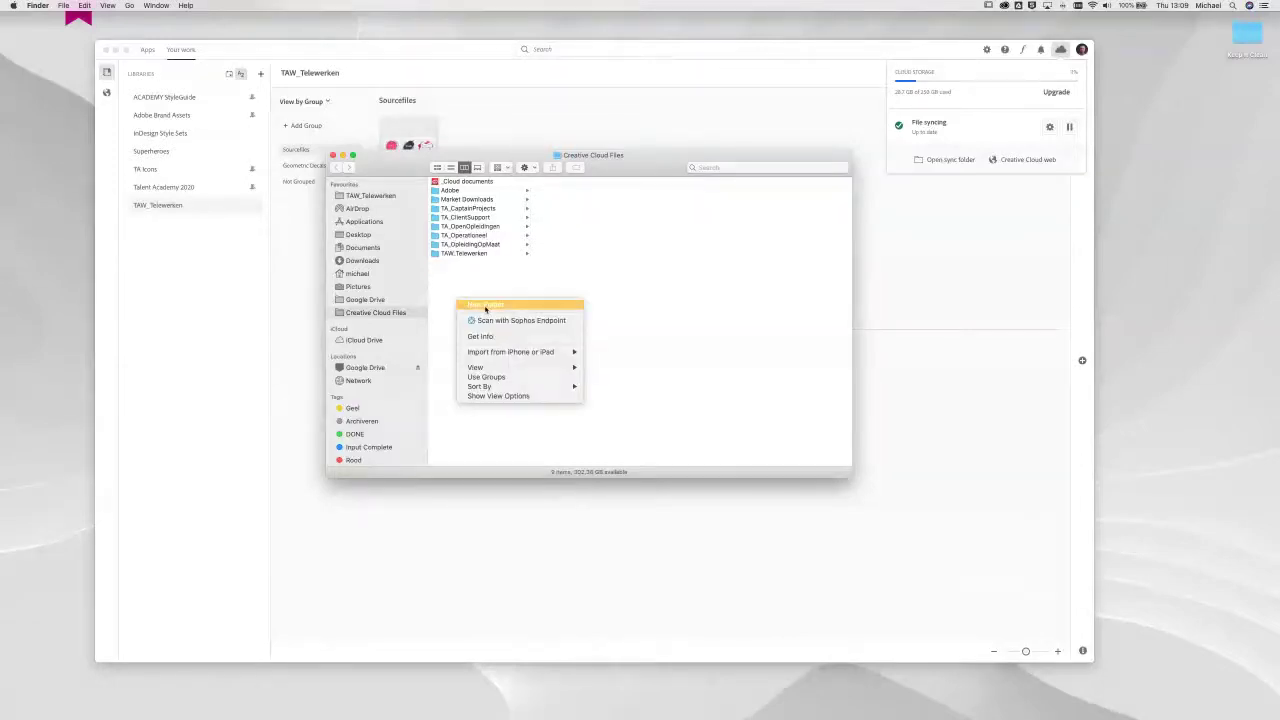
left_click(485, 308)
type("N")
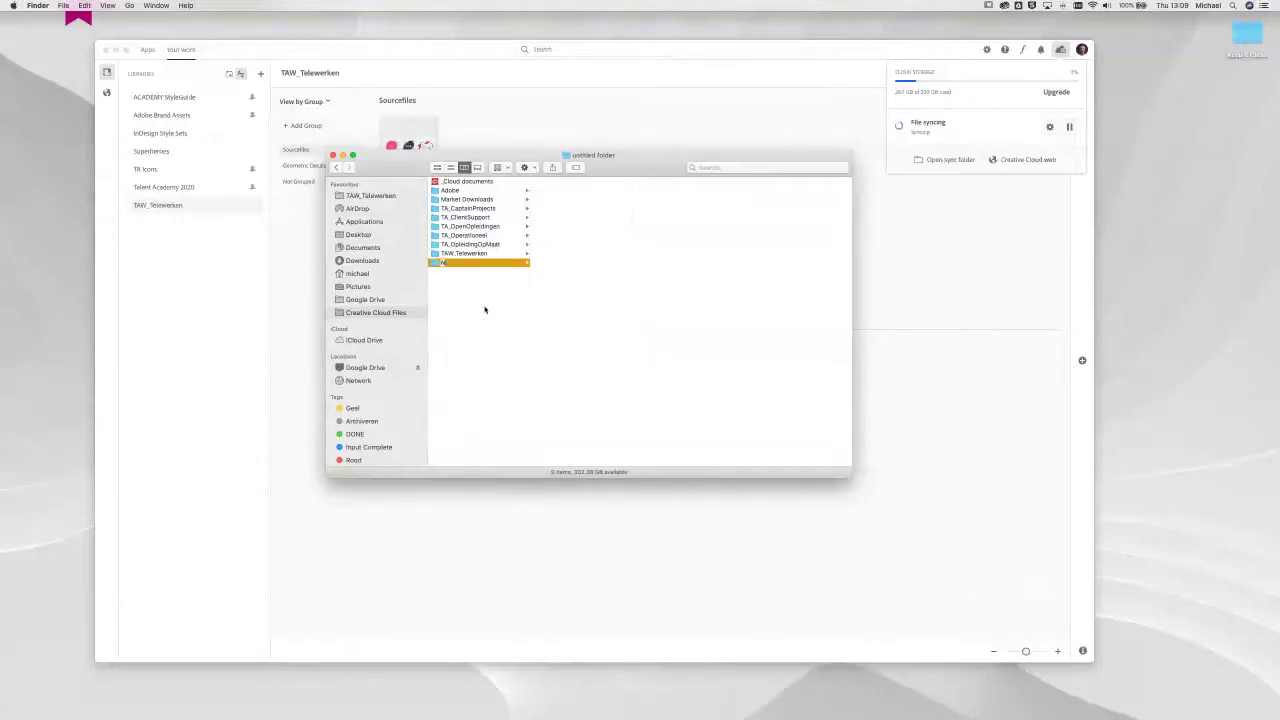
type("ieuwe Project")
key("Return")
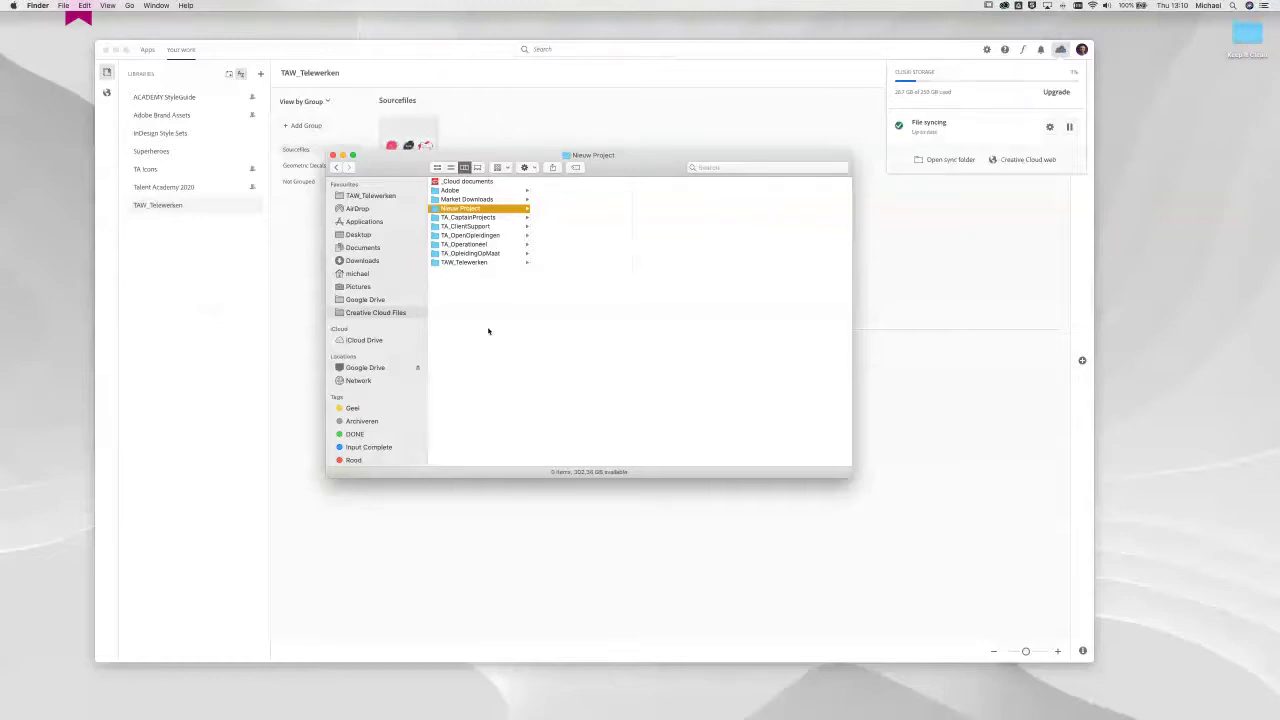
Step: Switch back to Creative Cloud and check the cloud storage and file syncing status
left_click(1004, 6)
left_click(1060, 49)
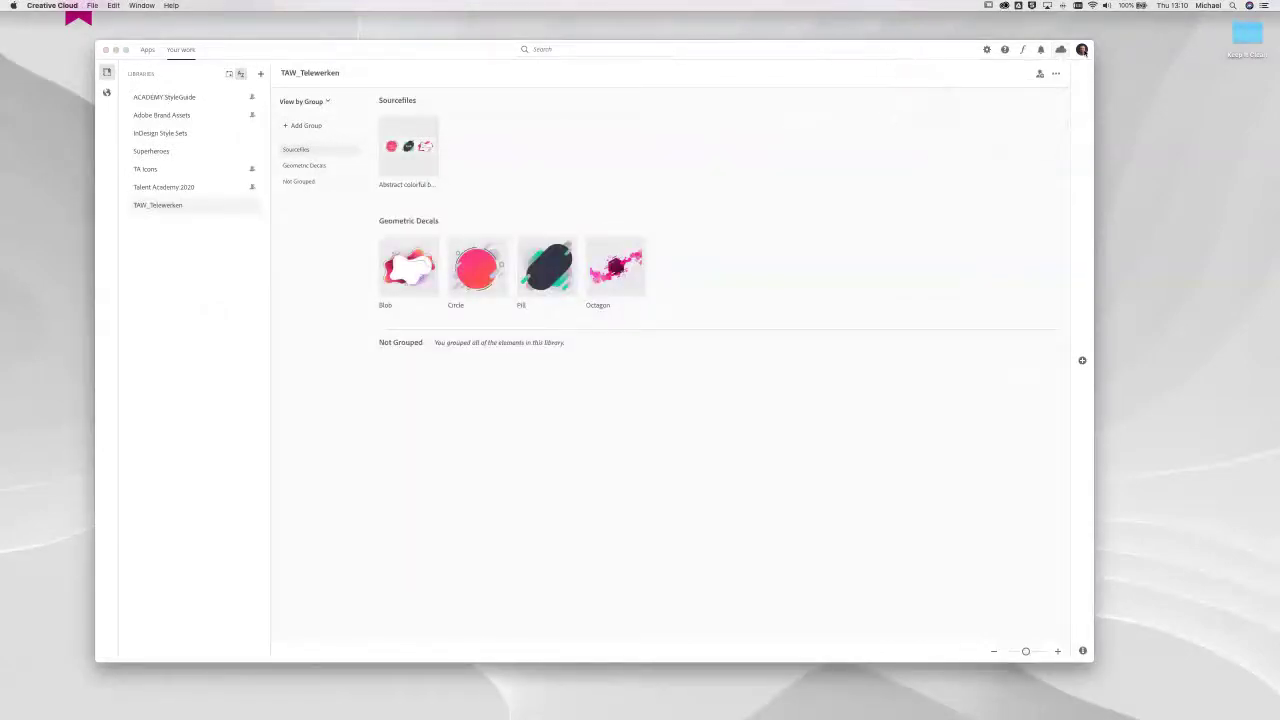
left_click(1062, 50)
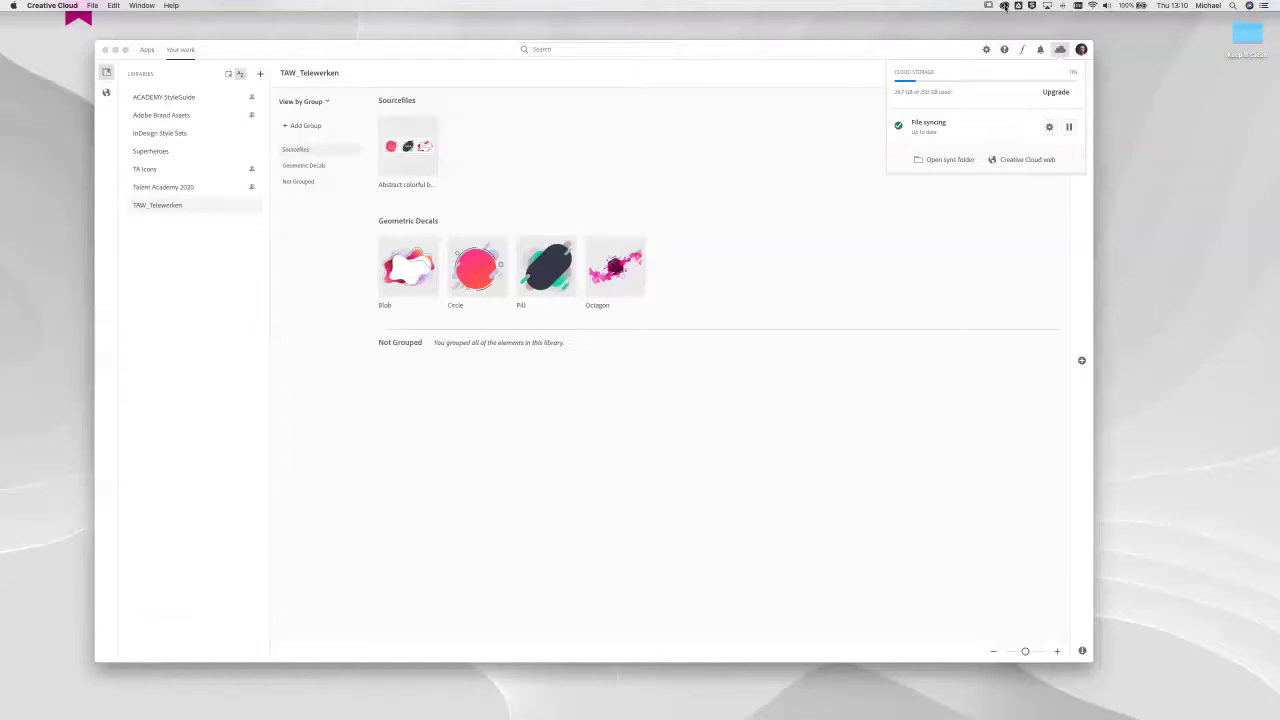
left_click(720, 50)
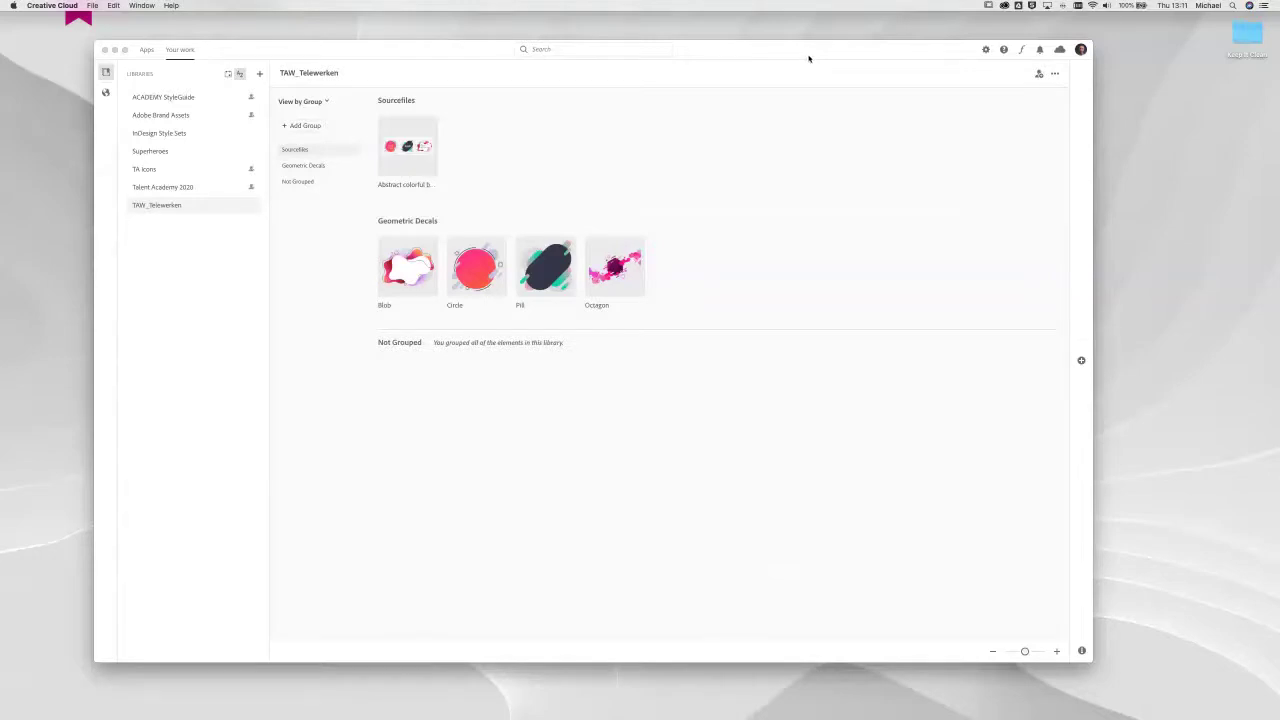
mouse_move(836, 52)
left_mouse_down()
mouse_move(803, 51)
mouse_move(815, 50)
left_mouse_up()
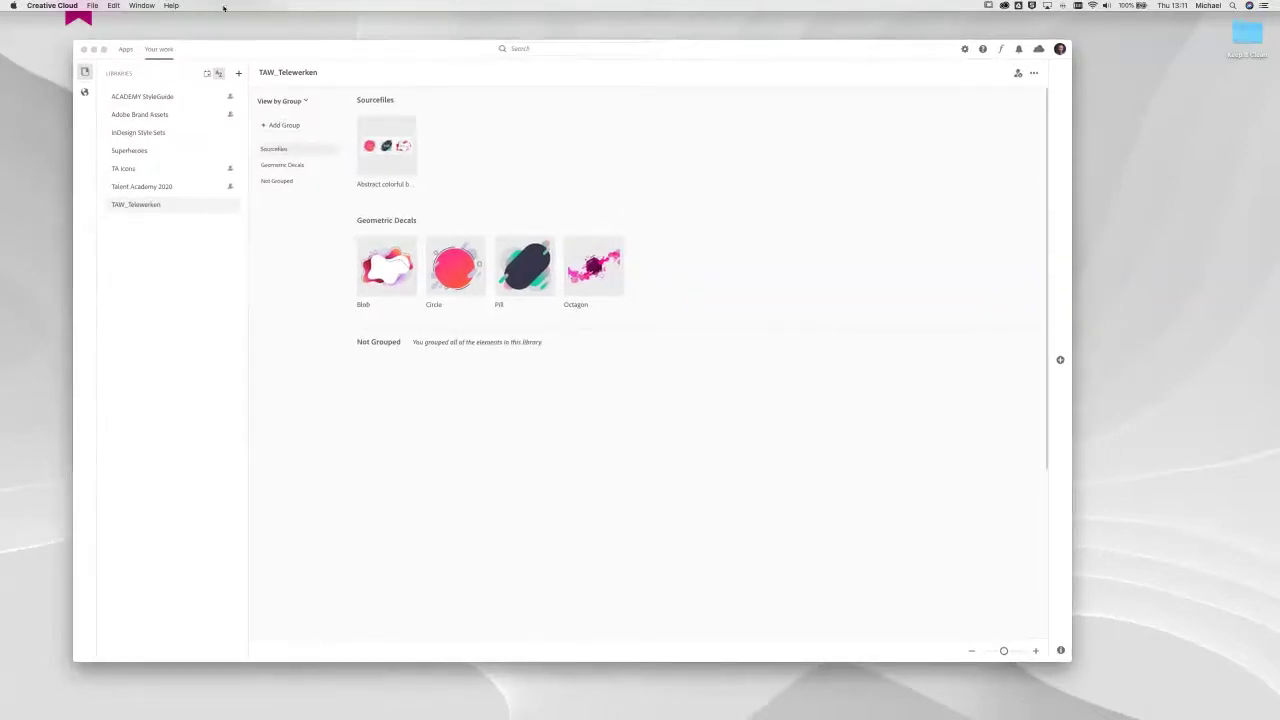
Step: Look up the Creative Cloud web links and open the Creative Cloud website from the cloud activity overview
left_click(1039, 50)
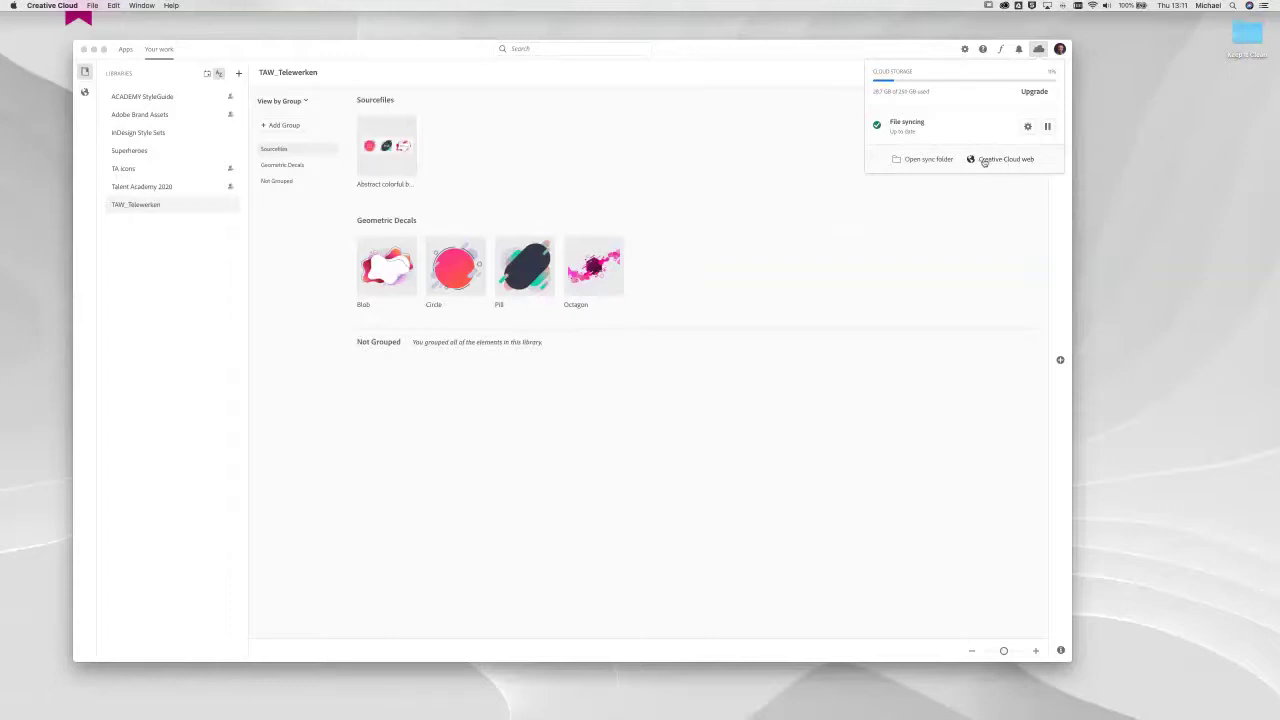
left_click(85, 114)
left_click(85, 95)
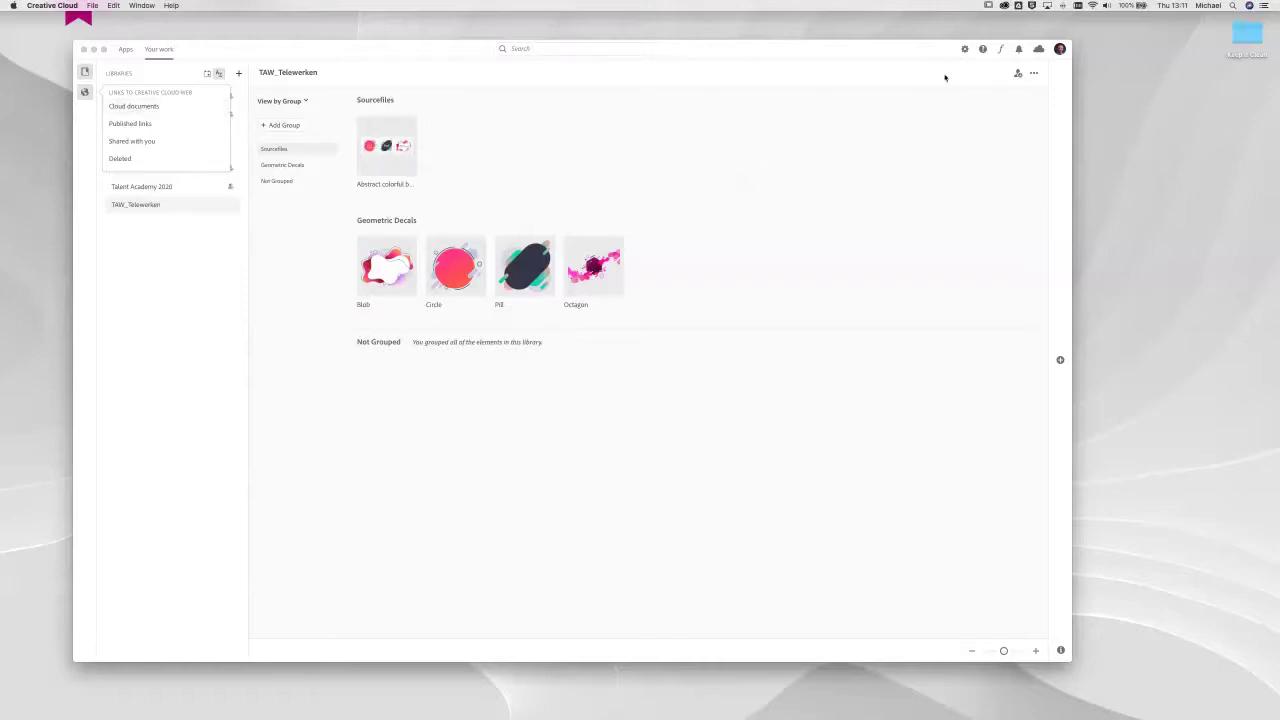
left_click(1036, 53)
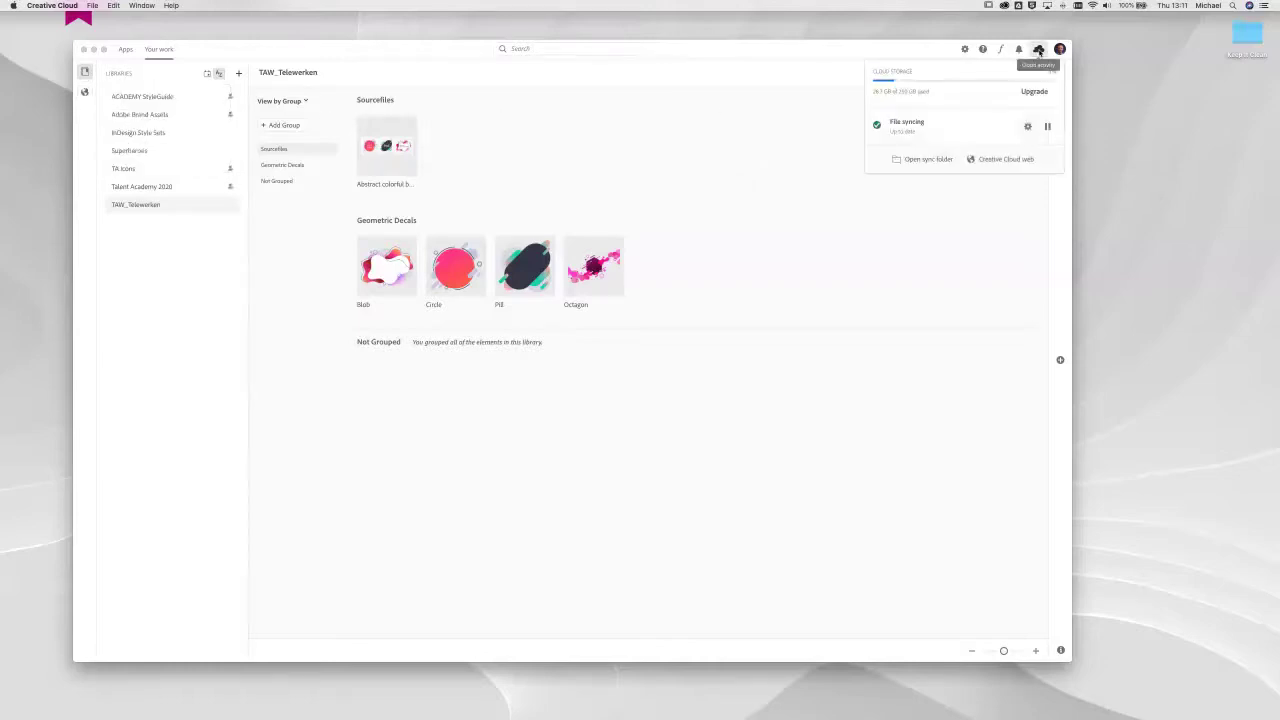
left_click(1006, 159)
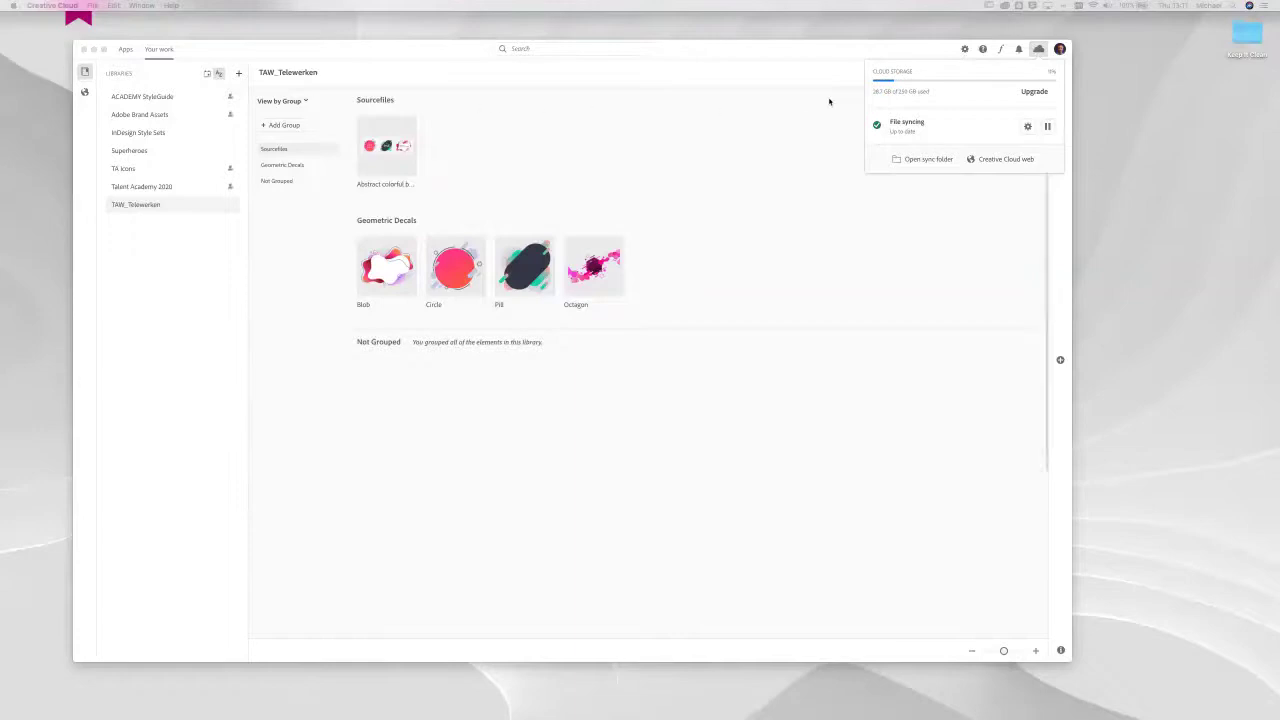
left_click_drag(828, 96, 234, 74)
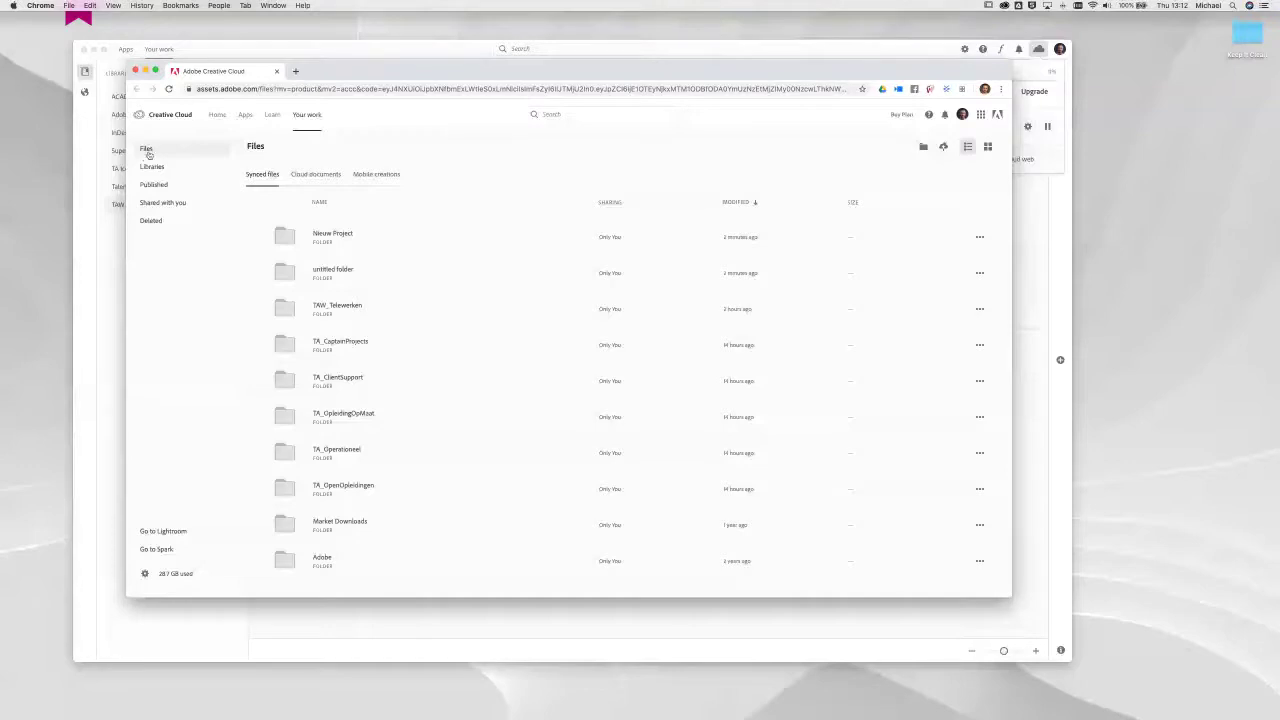
Step: Browse the online Files, Libraries, Published, Shared with you and Deleted sections
left_click(156, 150)
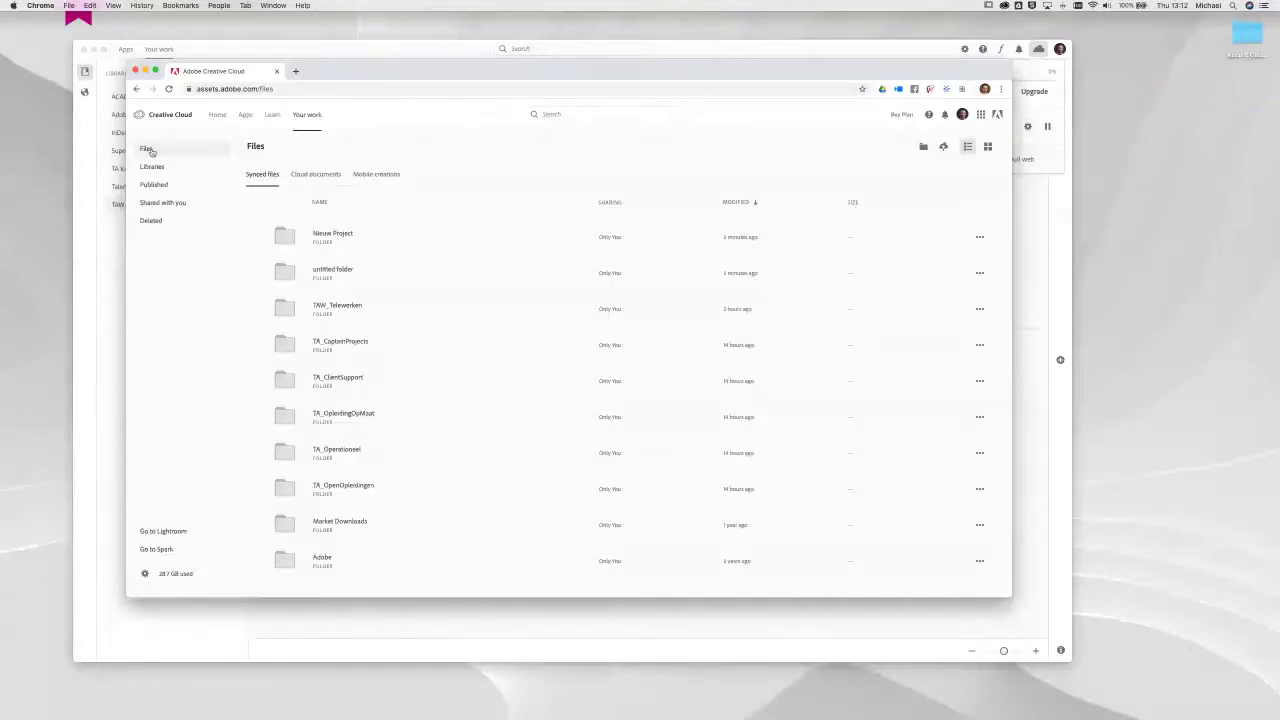
left_click(155, 170)
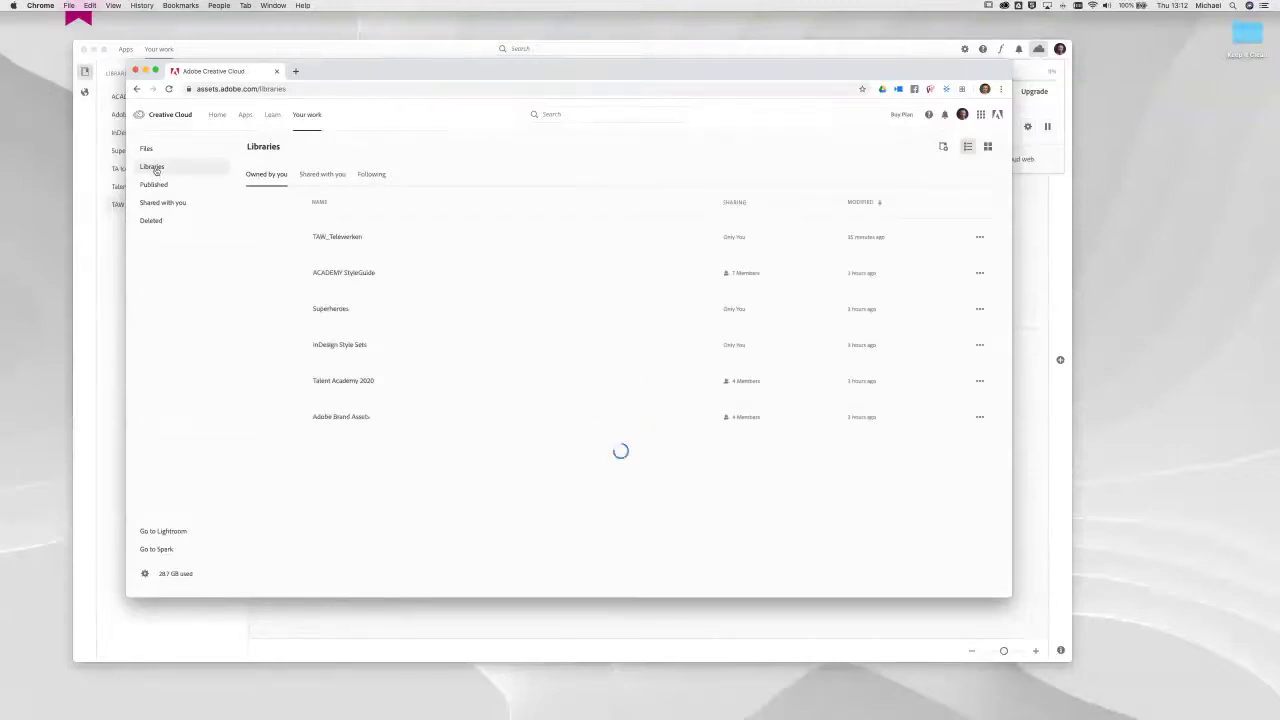
left_click(153, 185)
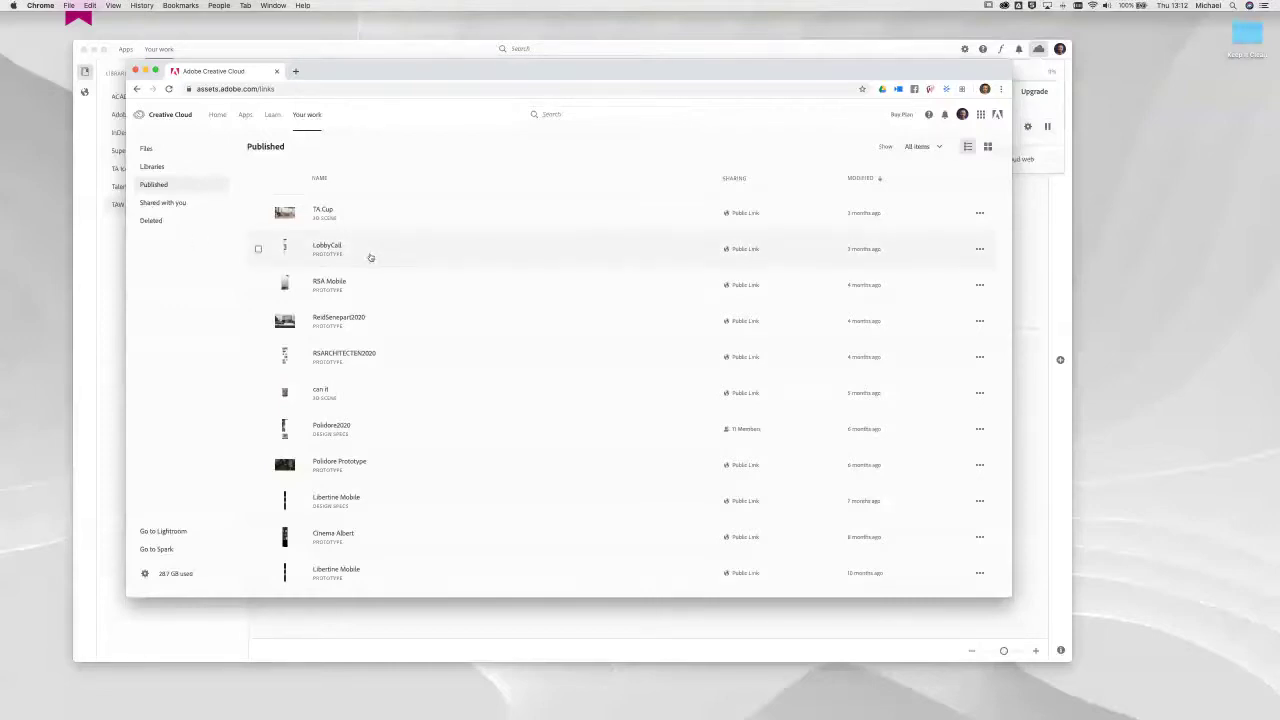
left_click(160, 204)
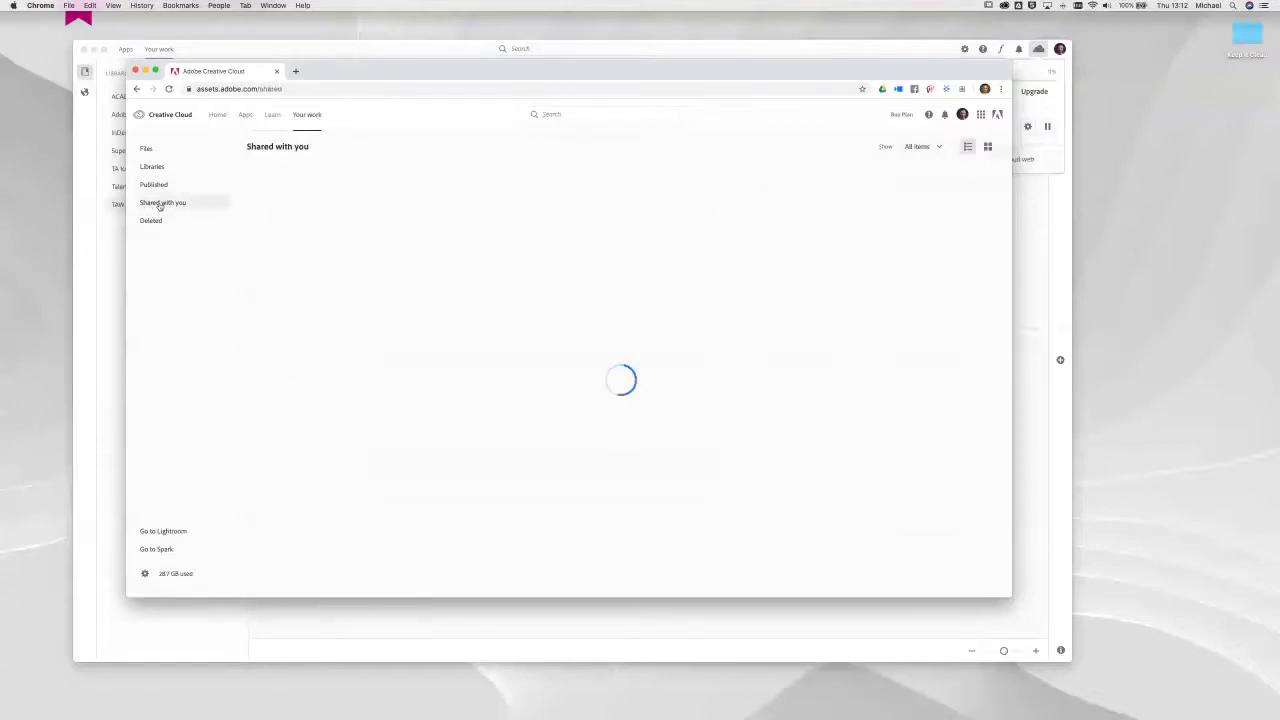
left_click(152, 221)
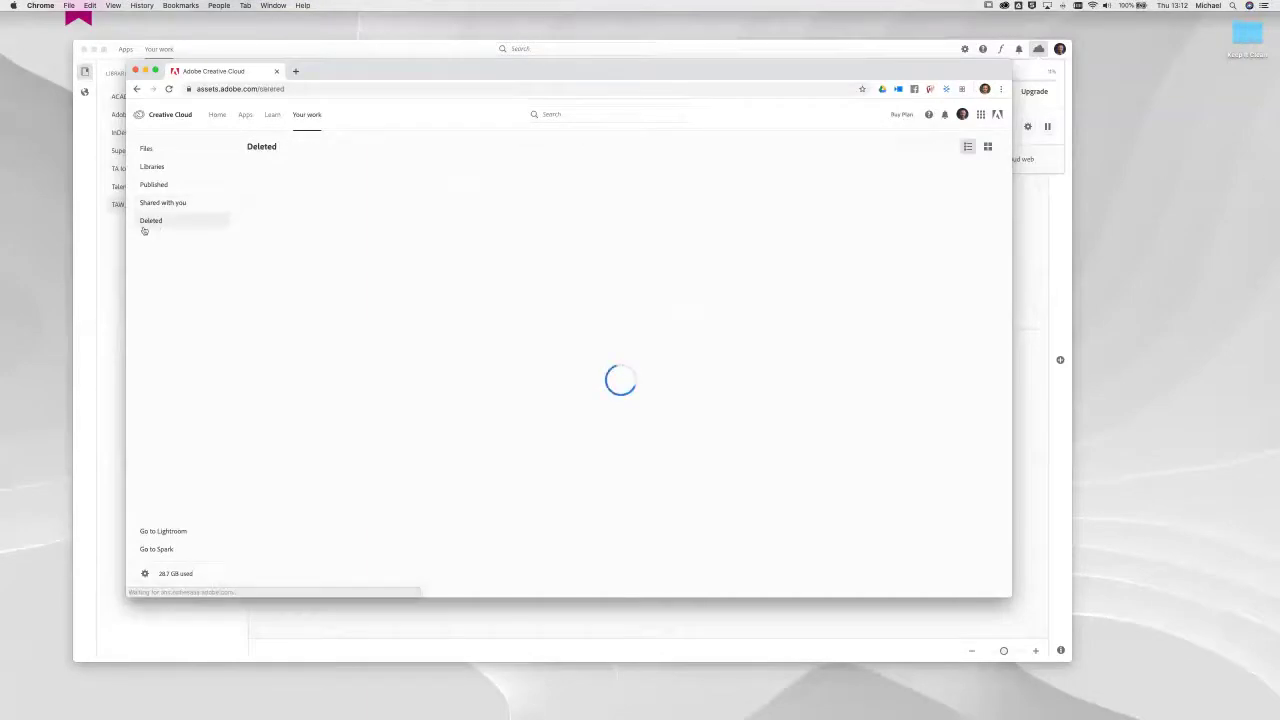
Step: Return to the online synced files and show them as thumbnails
left_click(147, 149)
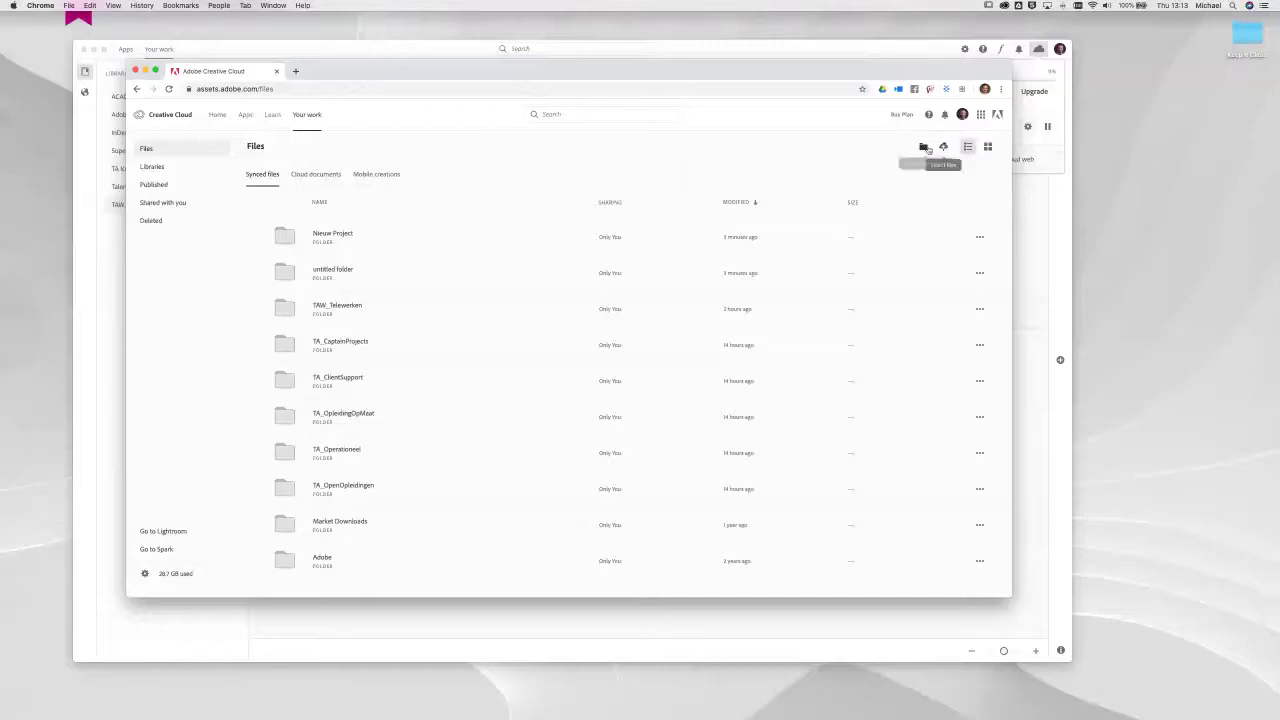
left_click(987, 147)
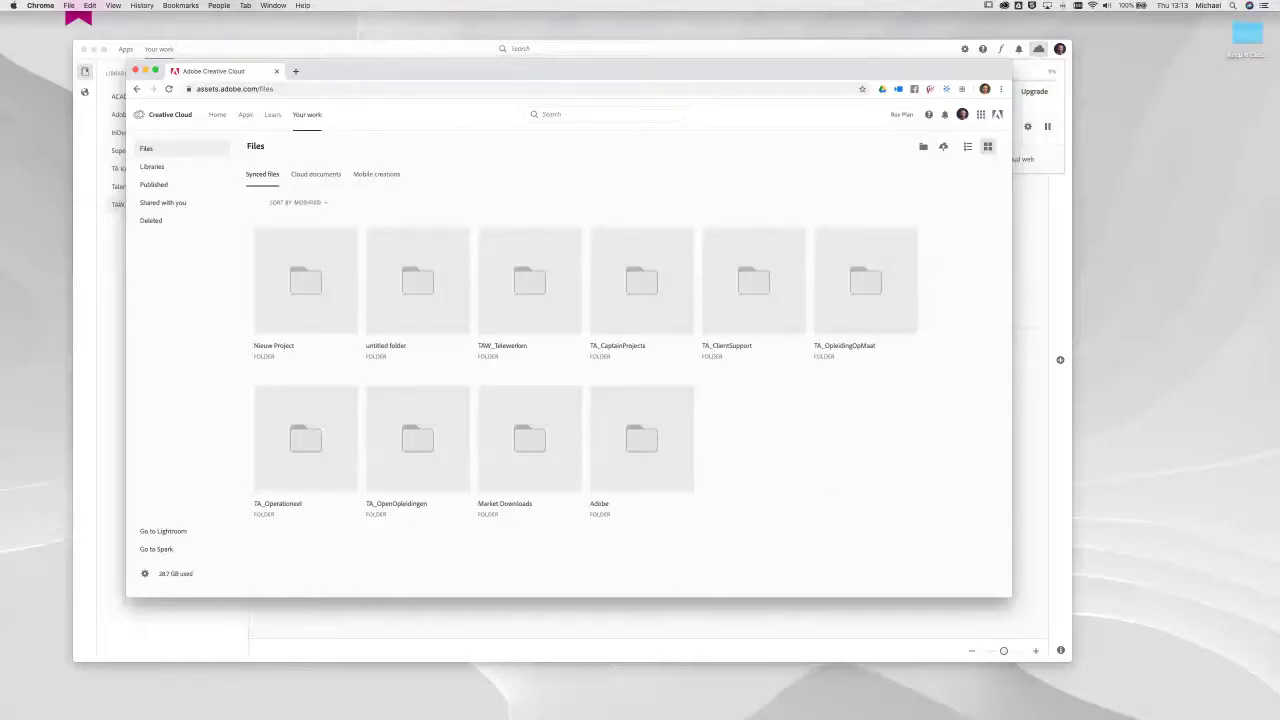
Step: Switch to Finder and compare the local Creative Cloud Files folder with the synced folders online
mouse_move(430, 690)
left_click(337, 686)
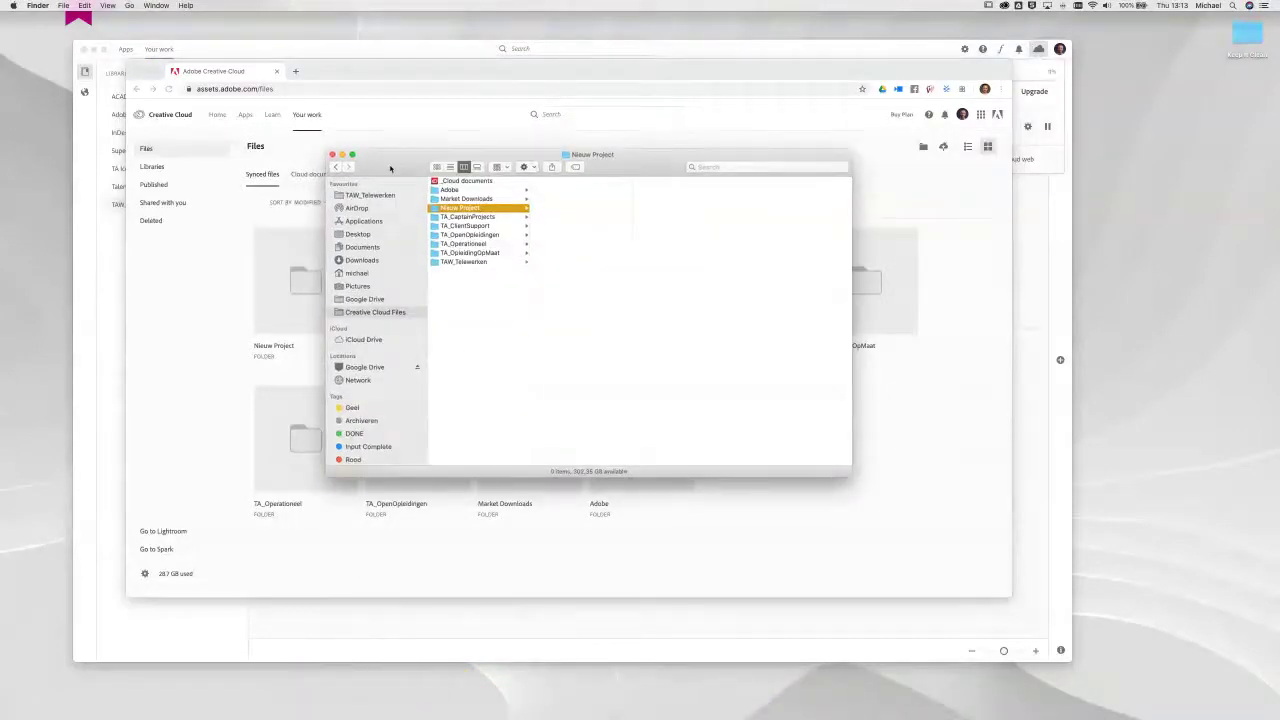
mouse_move(396, 167)
left_mouse_down()
mouse_move(324, 146)
mouse_move(403, 148)
left_mouse_up()
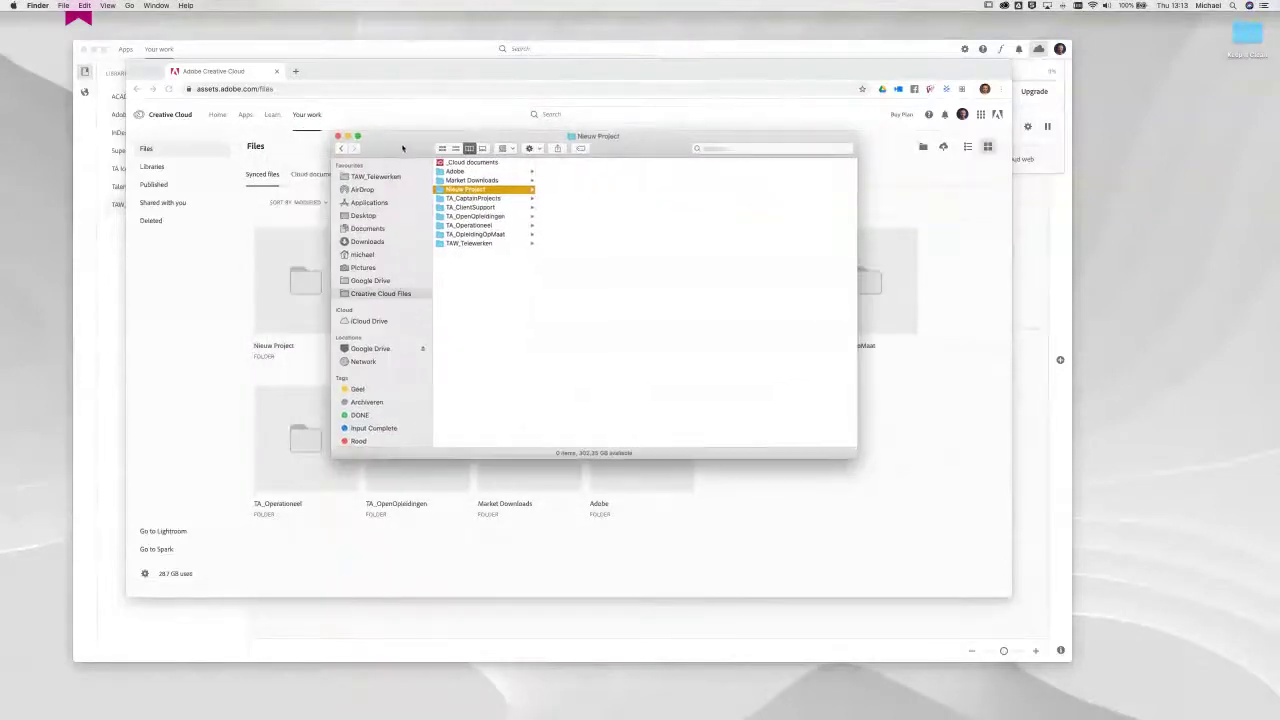
left_click(468, 297)
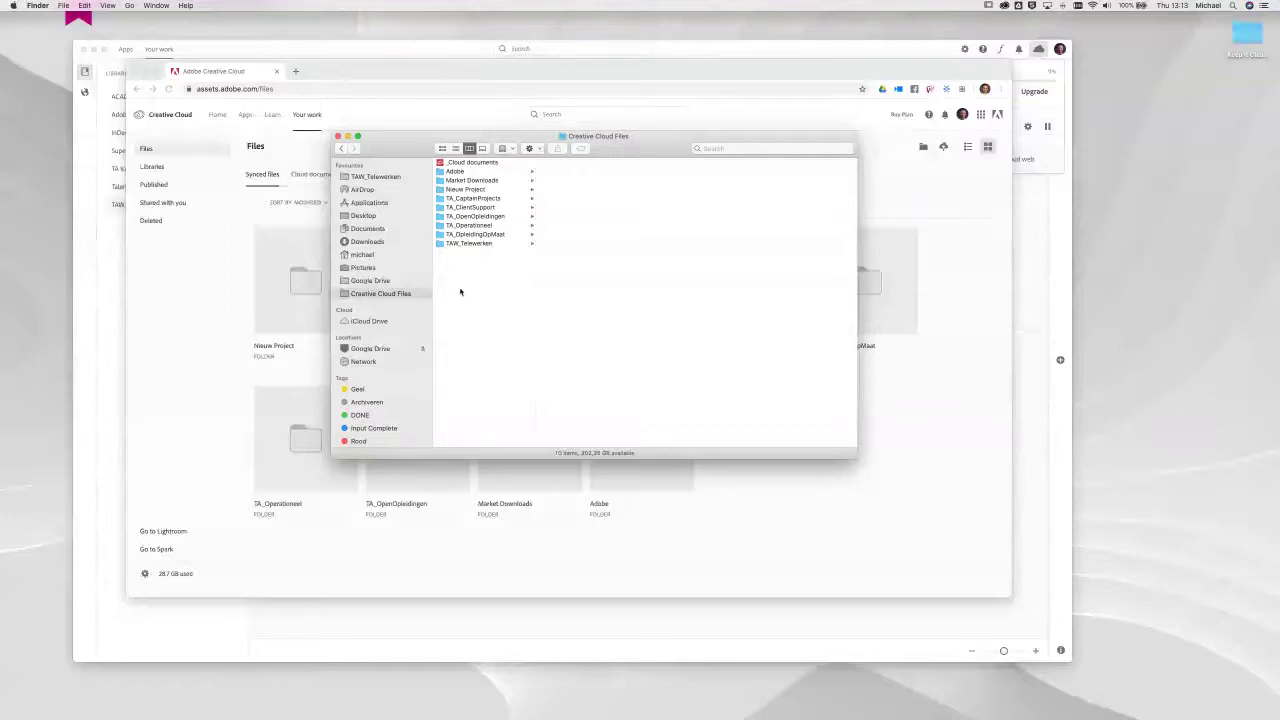
left_click_drag(409, 148, 355, 164)
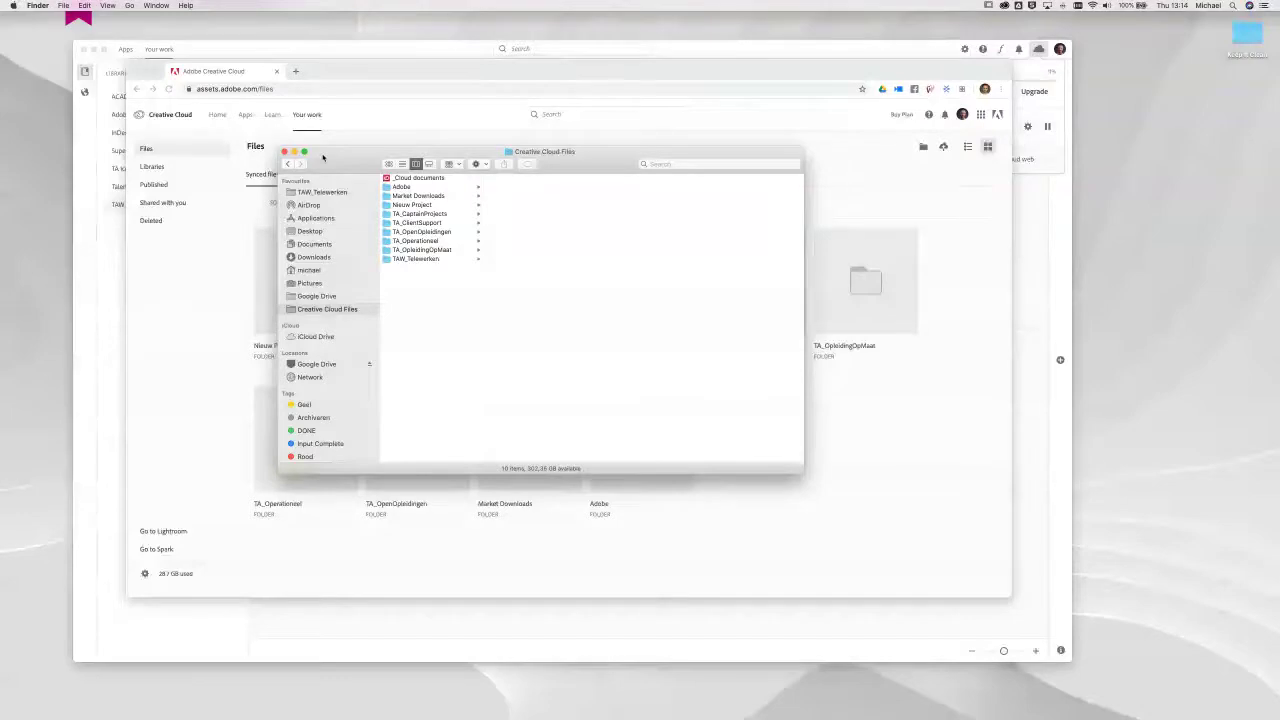
Step: Switch back to the Creative Cloud website in Chrome and open the synced Nieuw Project folder
left_click(226, 313)
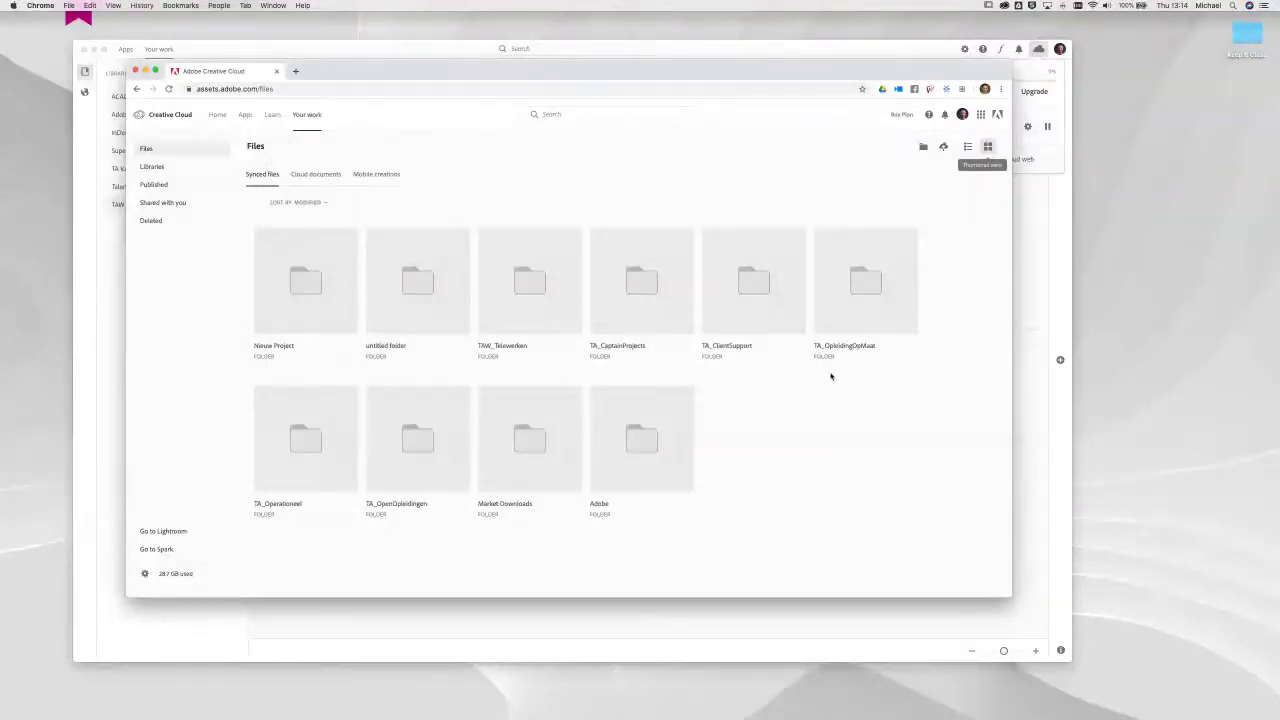
left_click(307, 286)
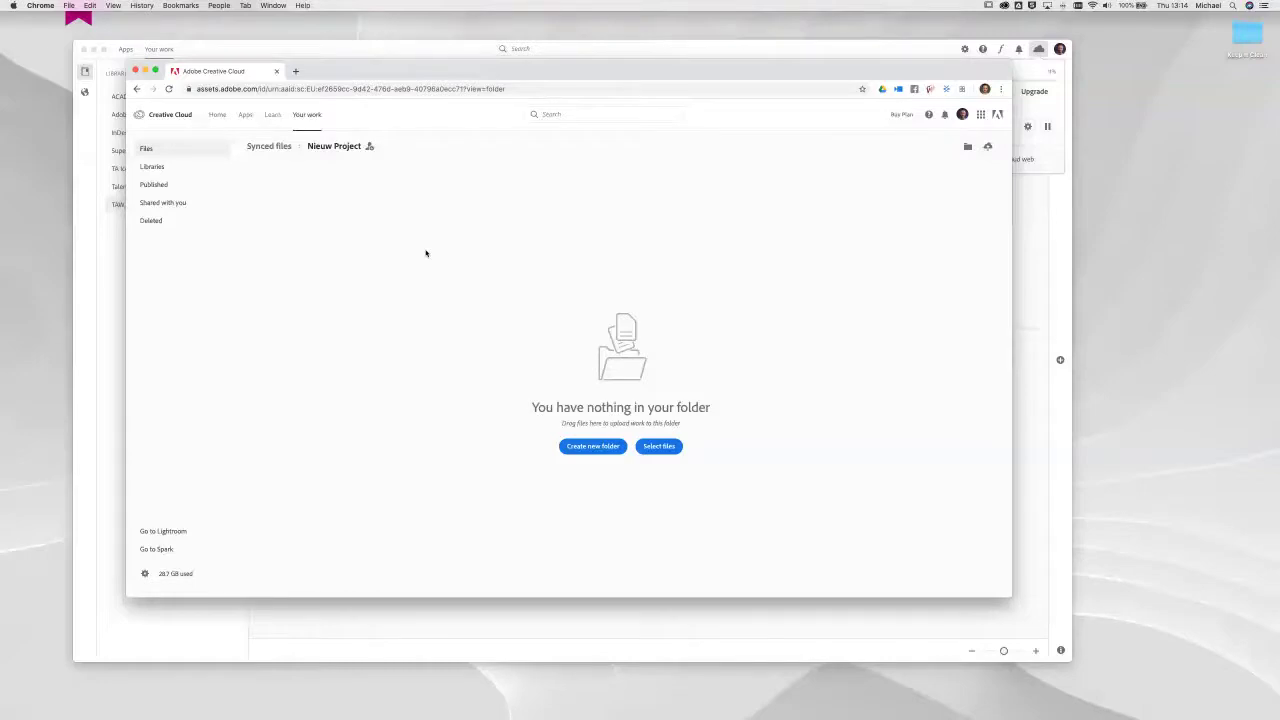
Step: Upload FB_Logo_TA.png from the desktop's Keep It Clean folder to the online Nieuw Project folder
double_click(1247, 33)
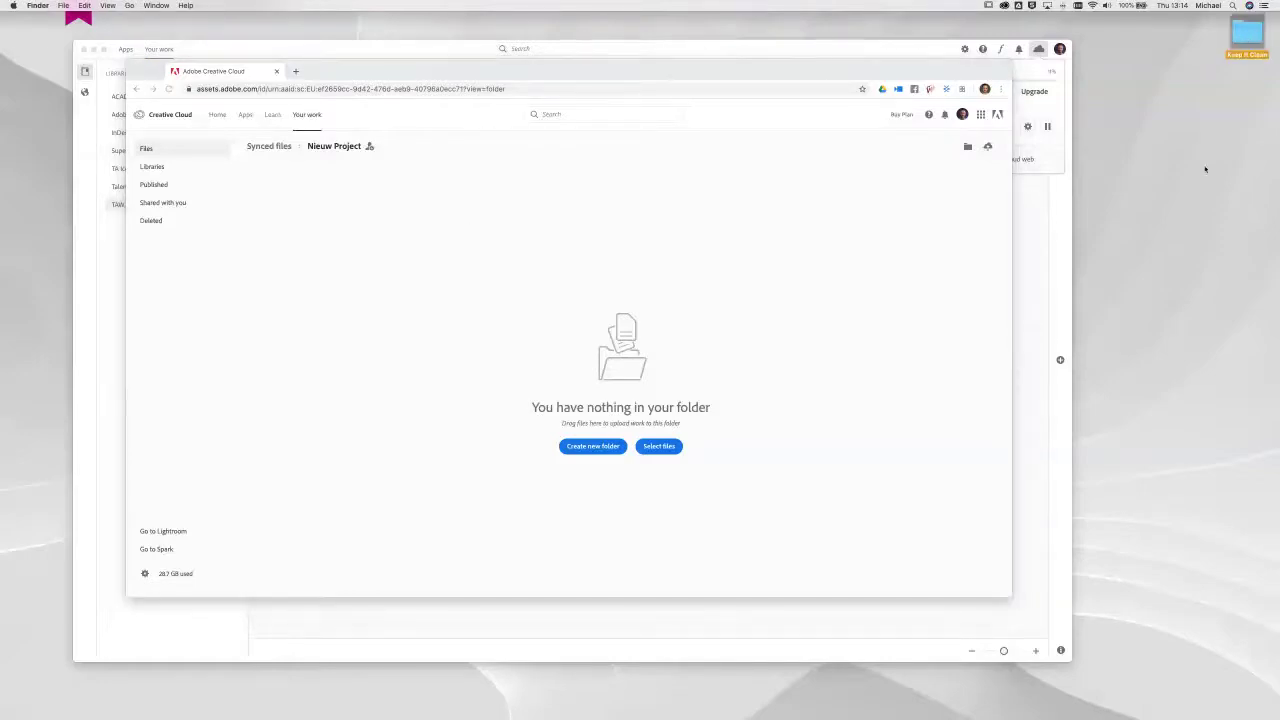
left_click_drag(356, 272, 953, 241)
left_click(1092, 319)
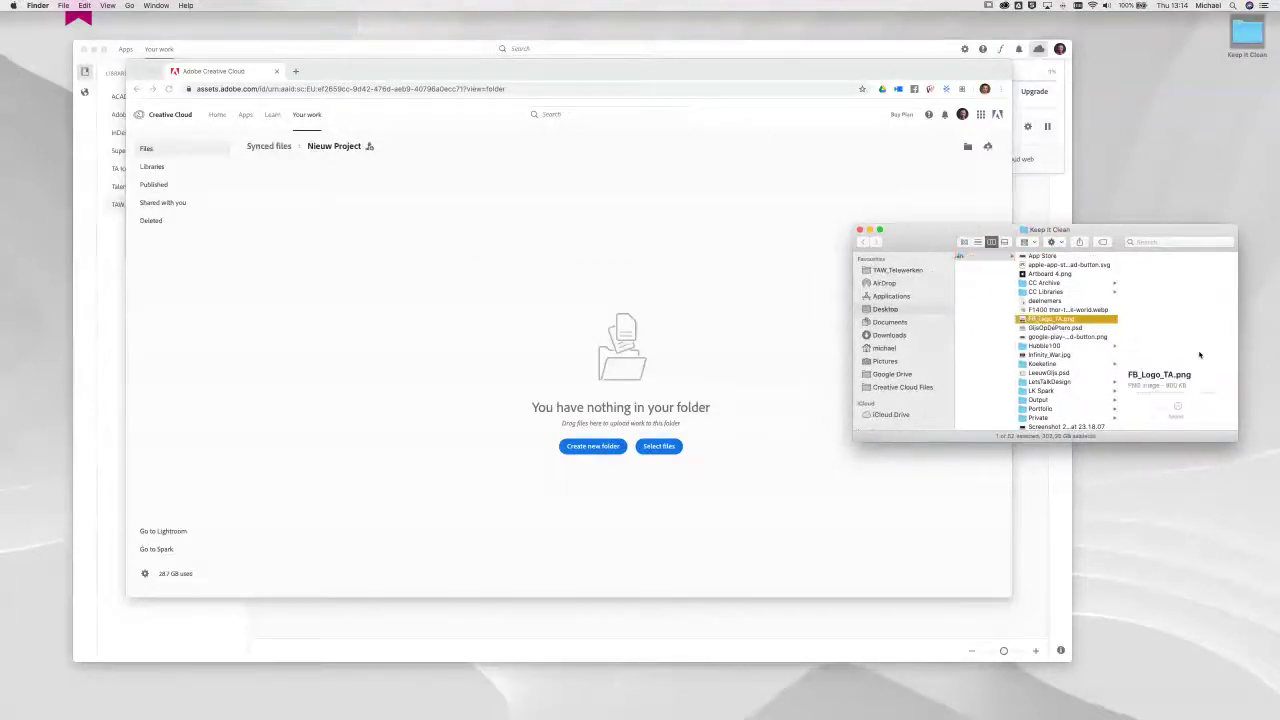
left_click_drag(1087, 327, 457, 367)
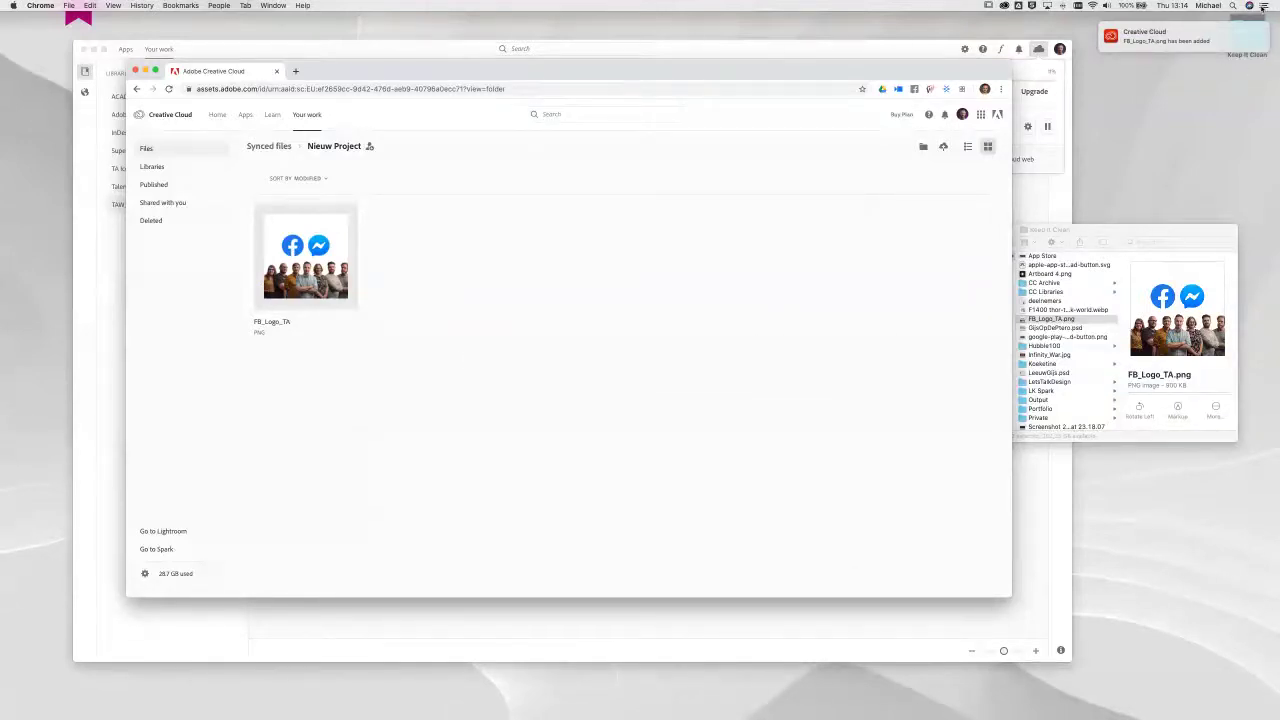
Step: Check the system notifications for the added file and return to the online synced files overview
left_click(1263, 6)
scroll(1222, 78, "up", 2)
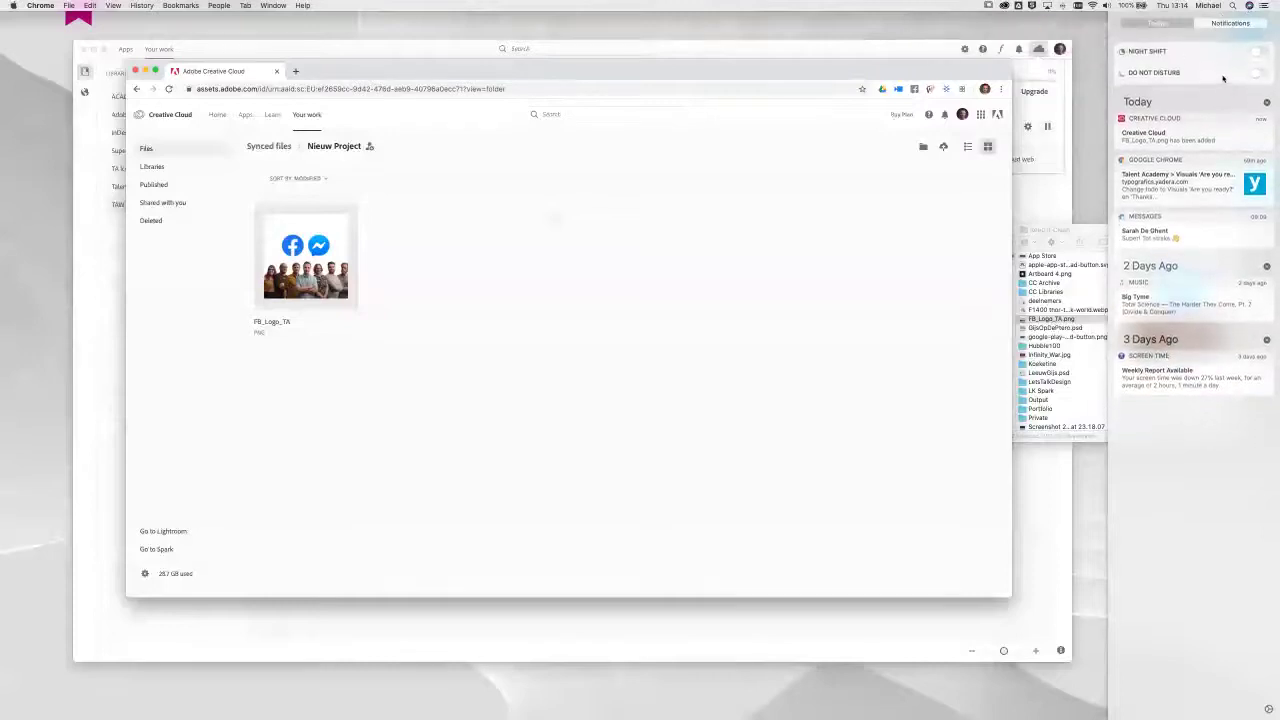
left_click(1266, 6)
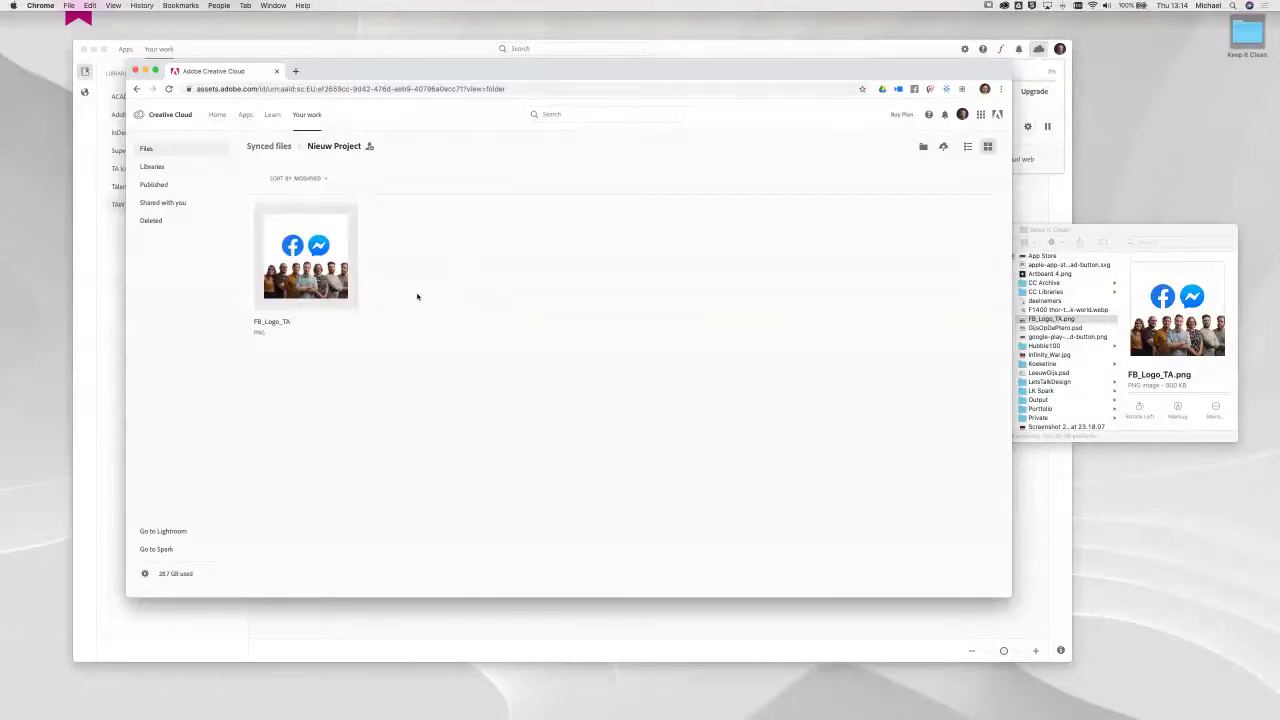
left_click(266, 147)
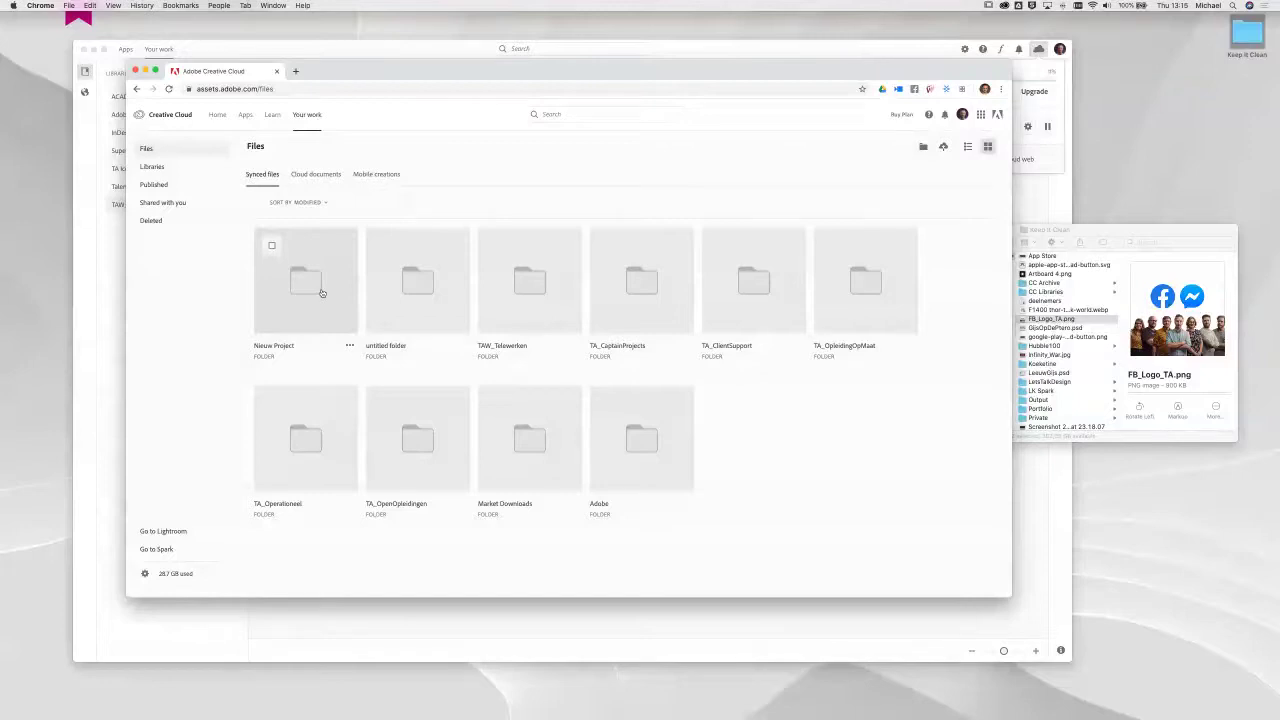
left_click(350, 347)
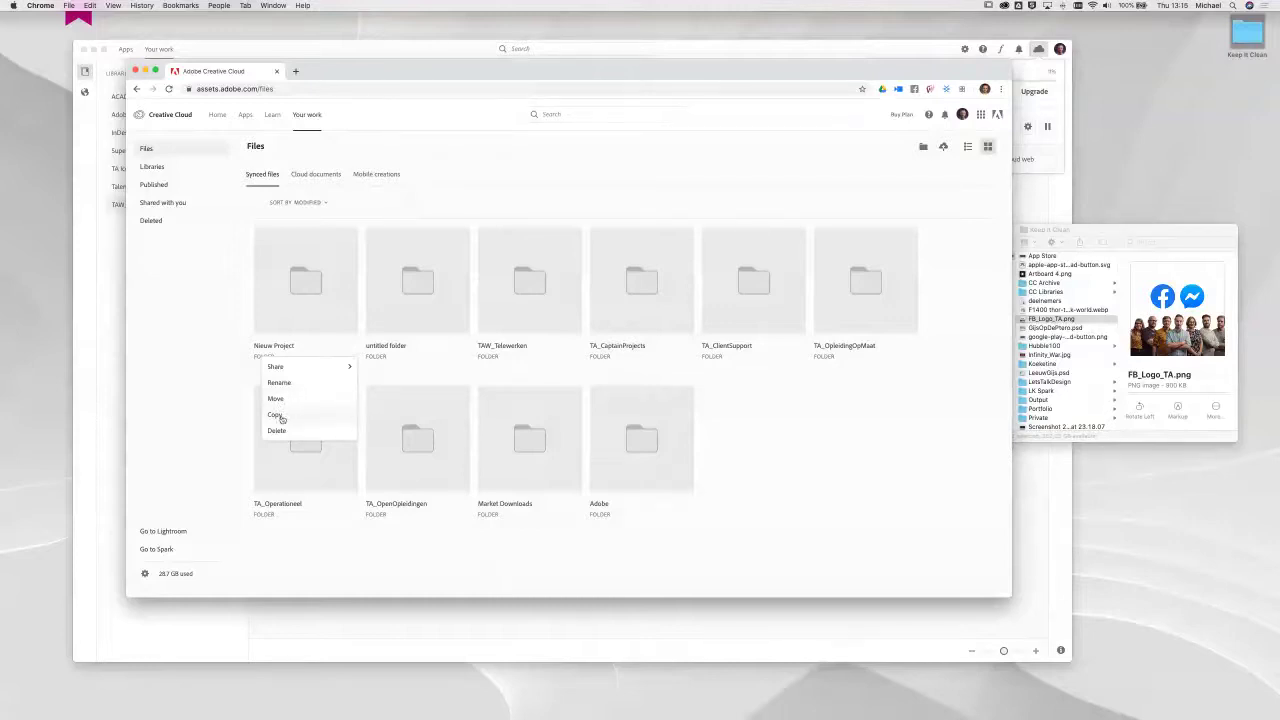
mouse_move(294, 370)
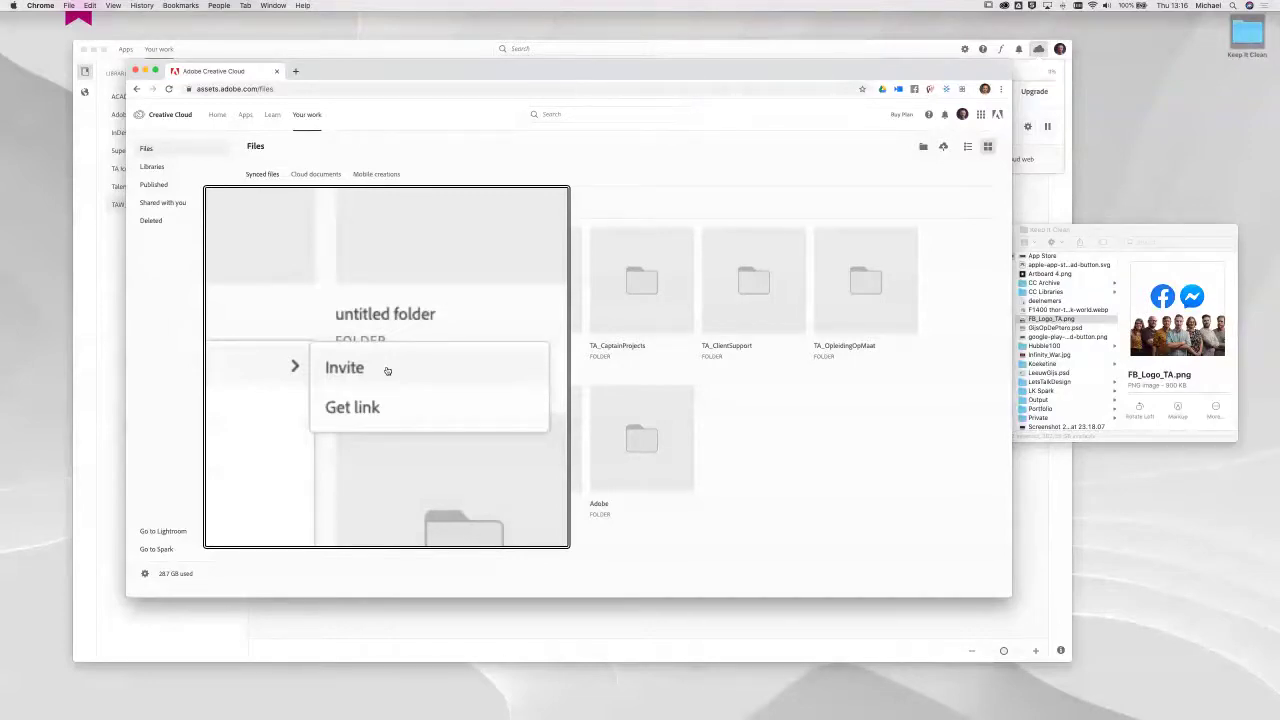
left_click(387, 371)
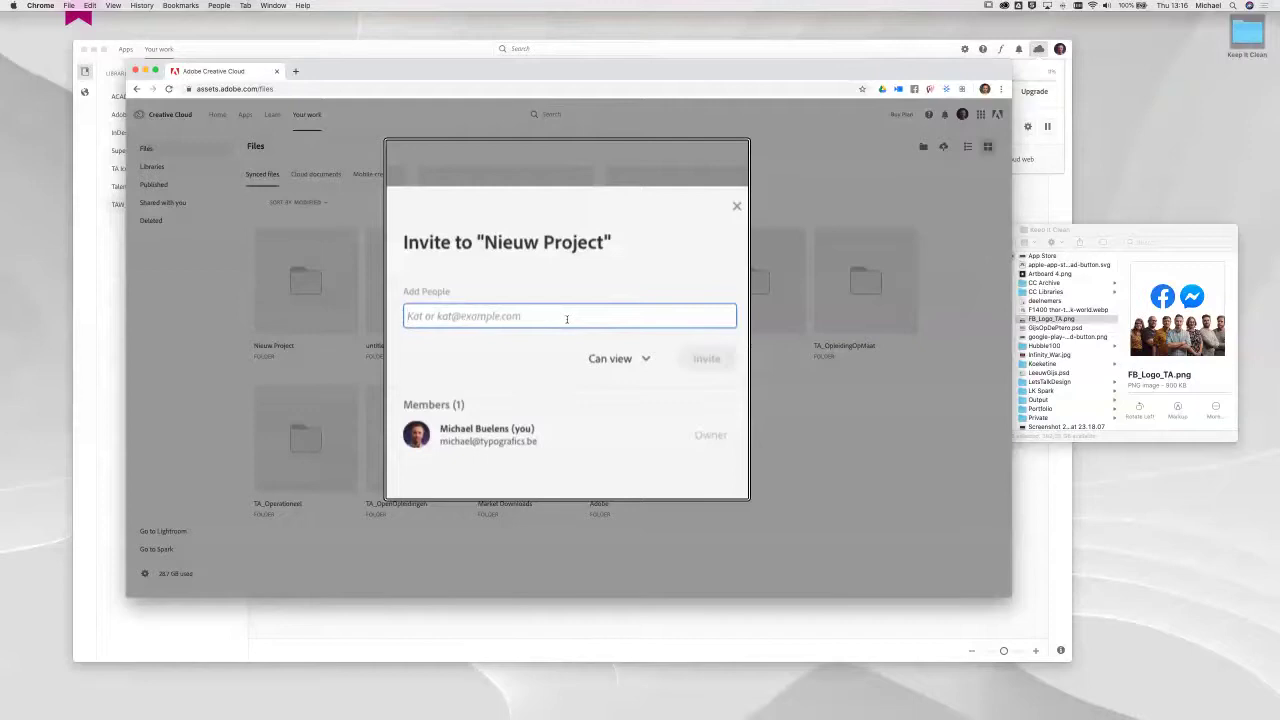
type("michael")
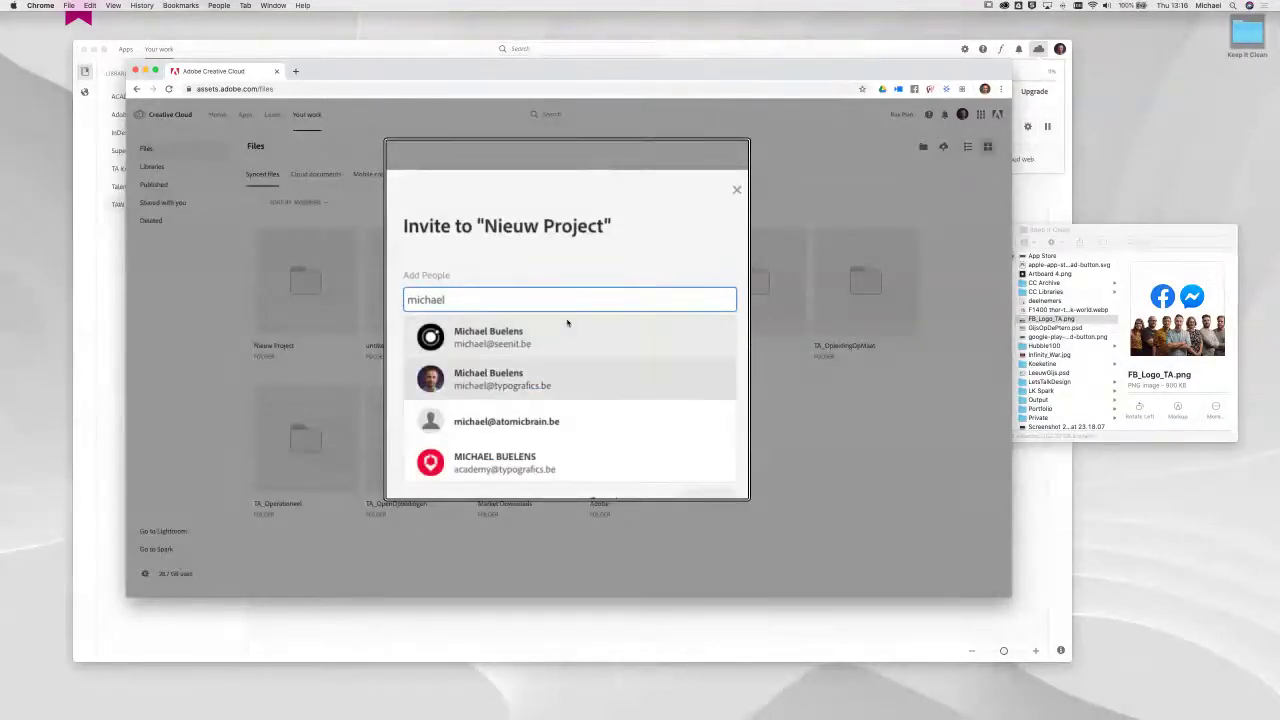
left_click(567, 324)
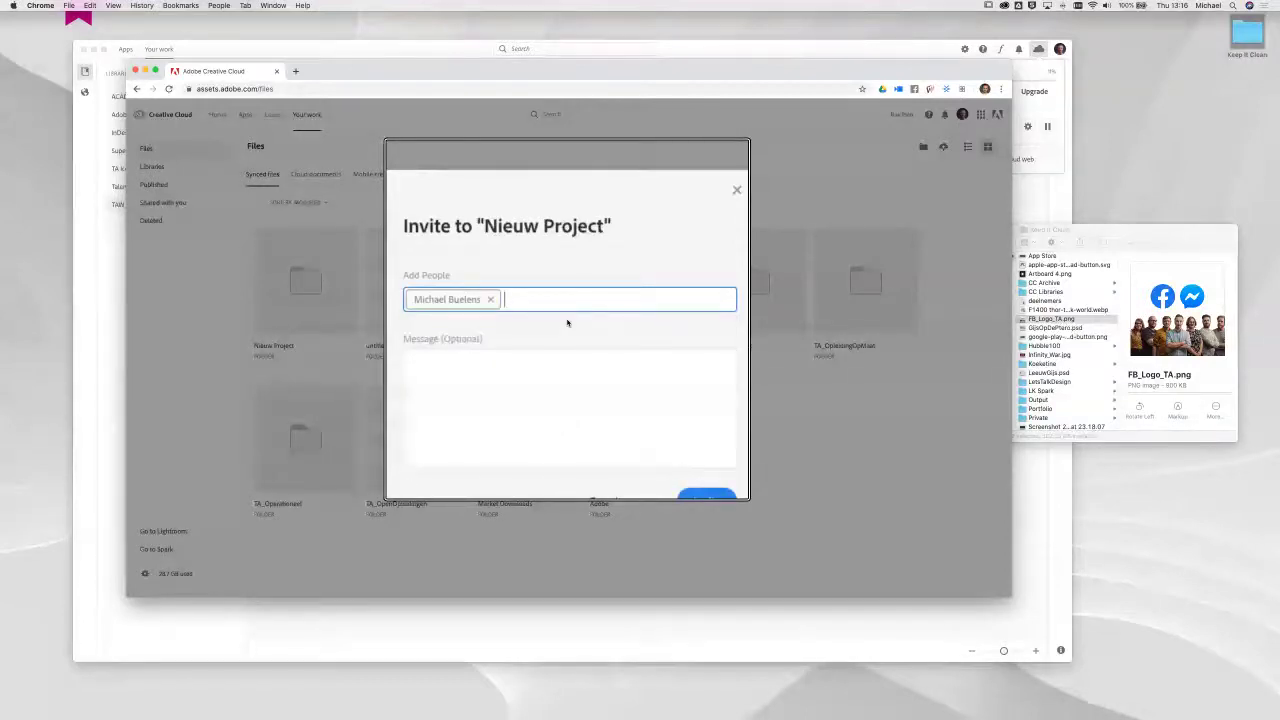
left_click(550, 345)
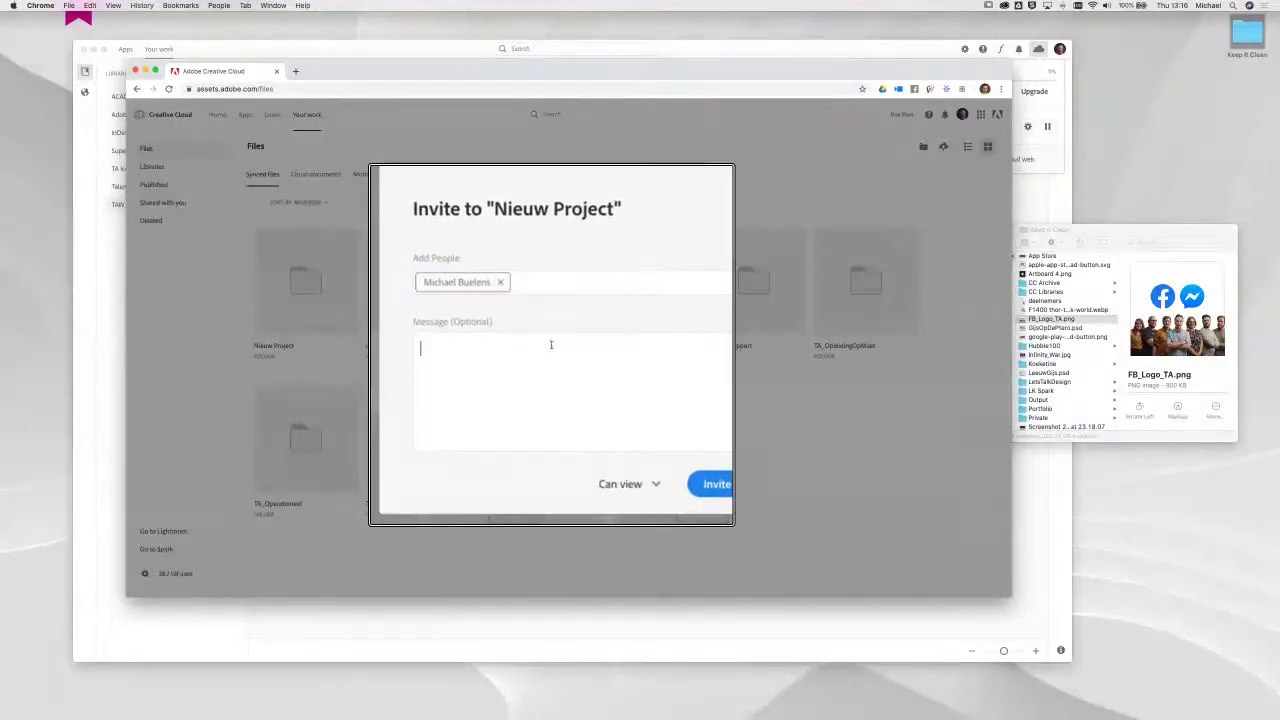
type("lets collaborate")
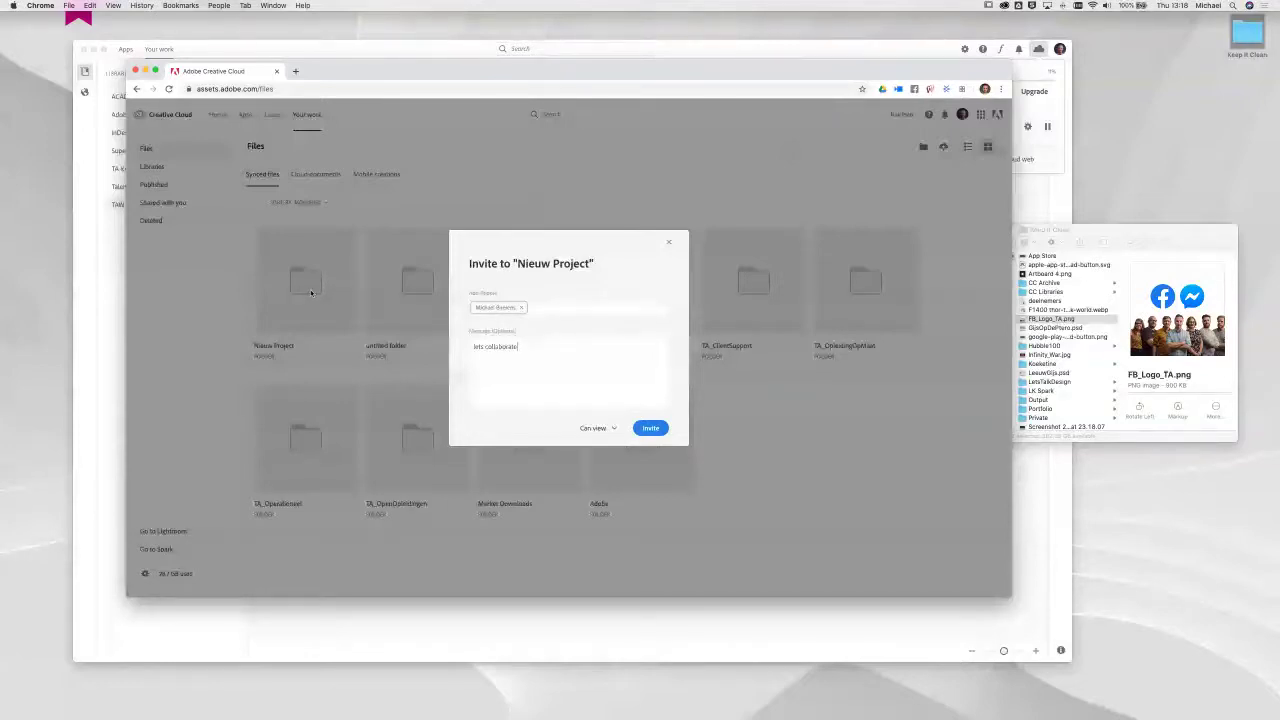
left_click(669, 242)
Step: Prepare an invitation to the Nieuw Project folder, adding the collaborator and the message "laten we samenwerken"
left_click(350, 348)
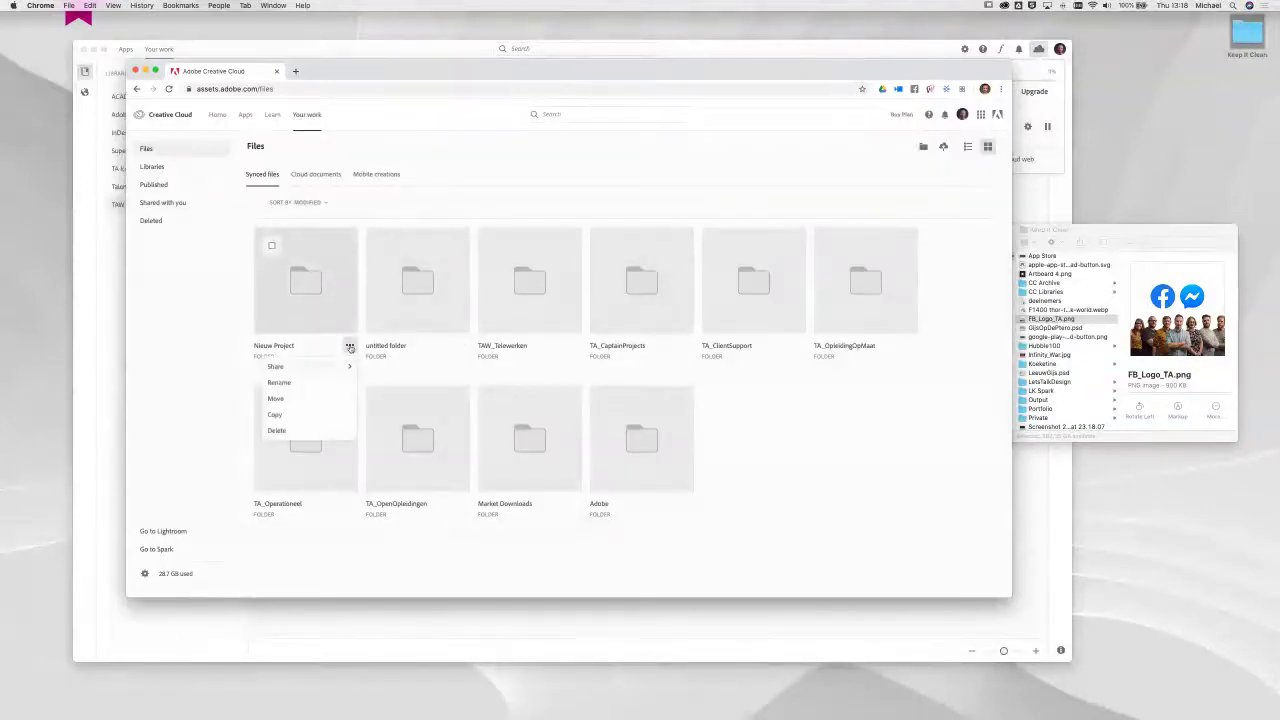
mouse_move(295, 370)
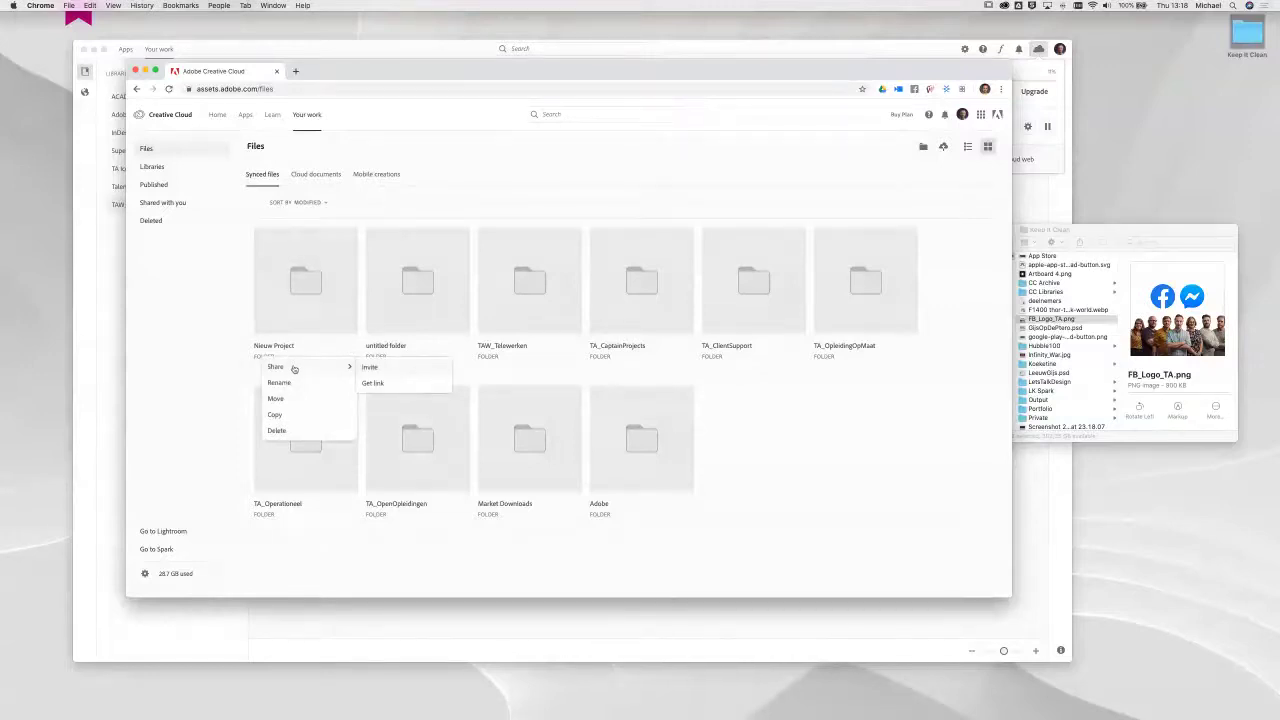
left_click(372, 368)
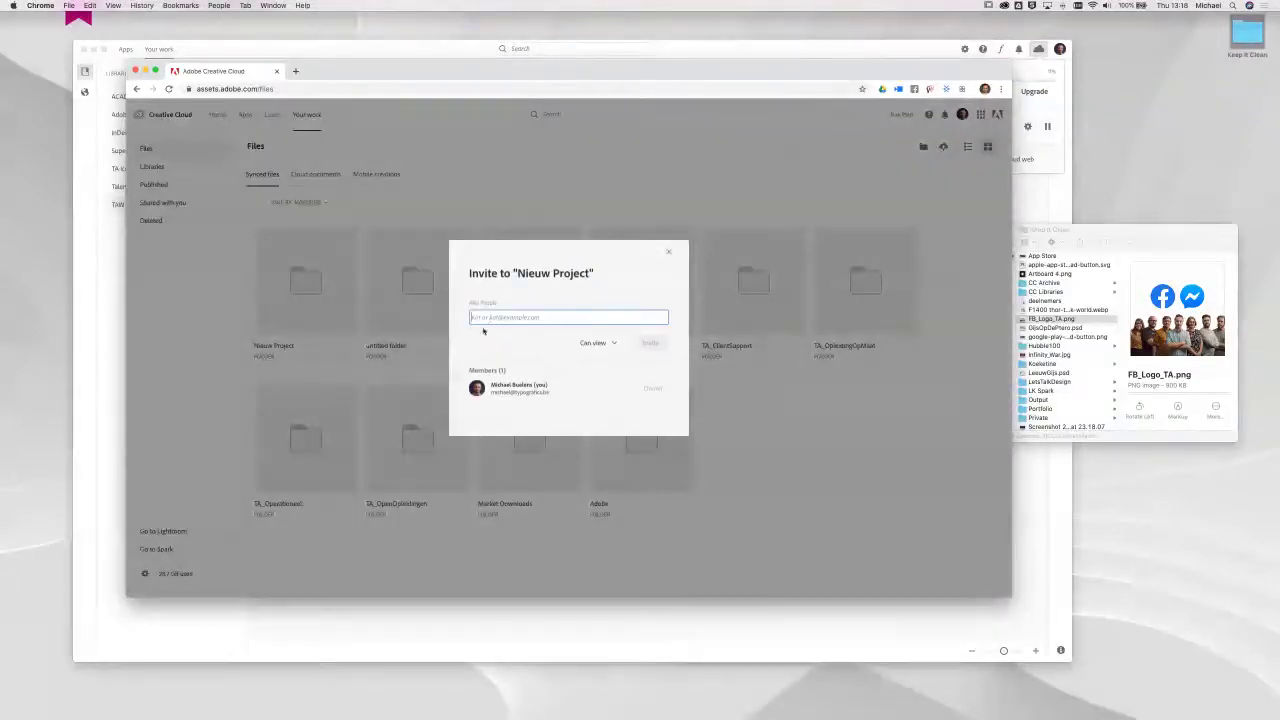
type("michael")
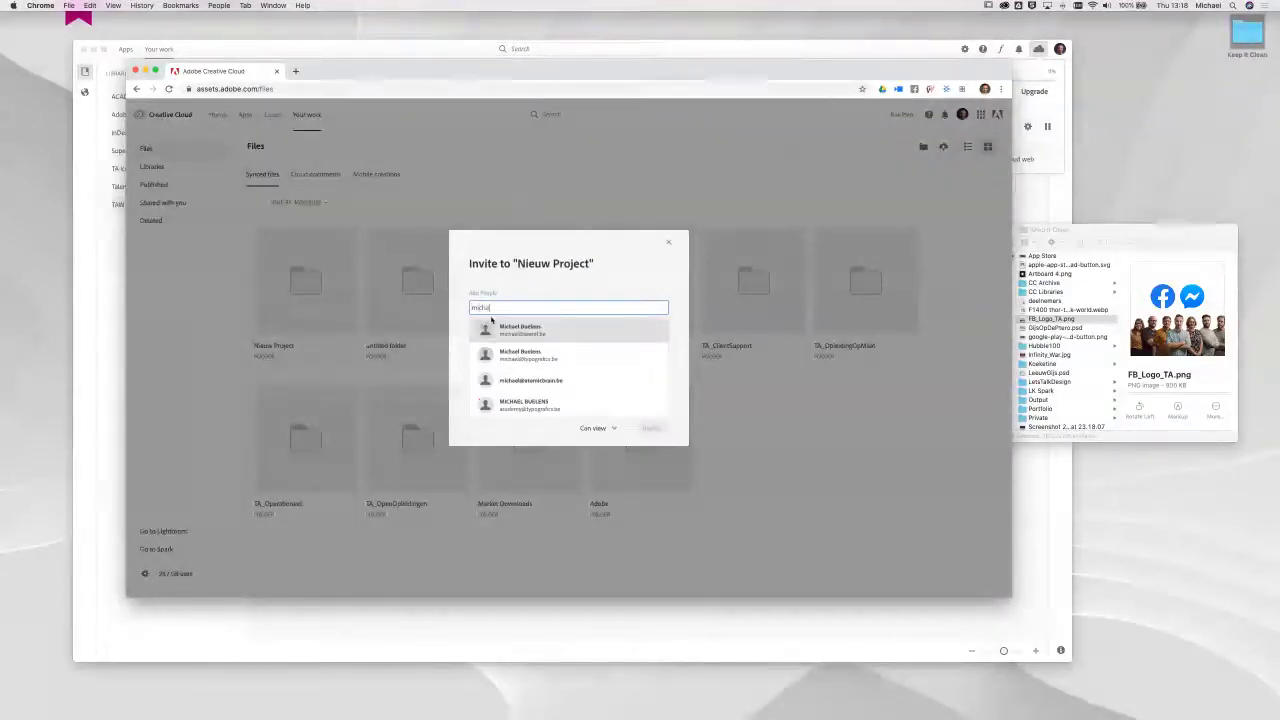
left_click(491, 322)
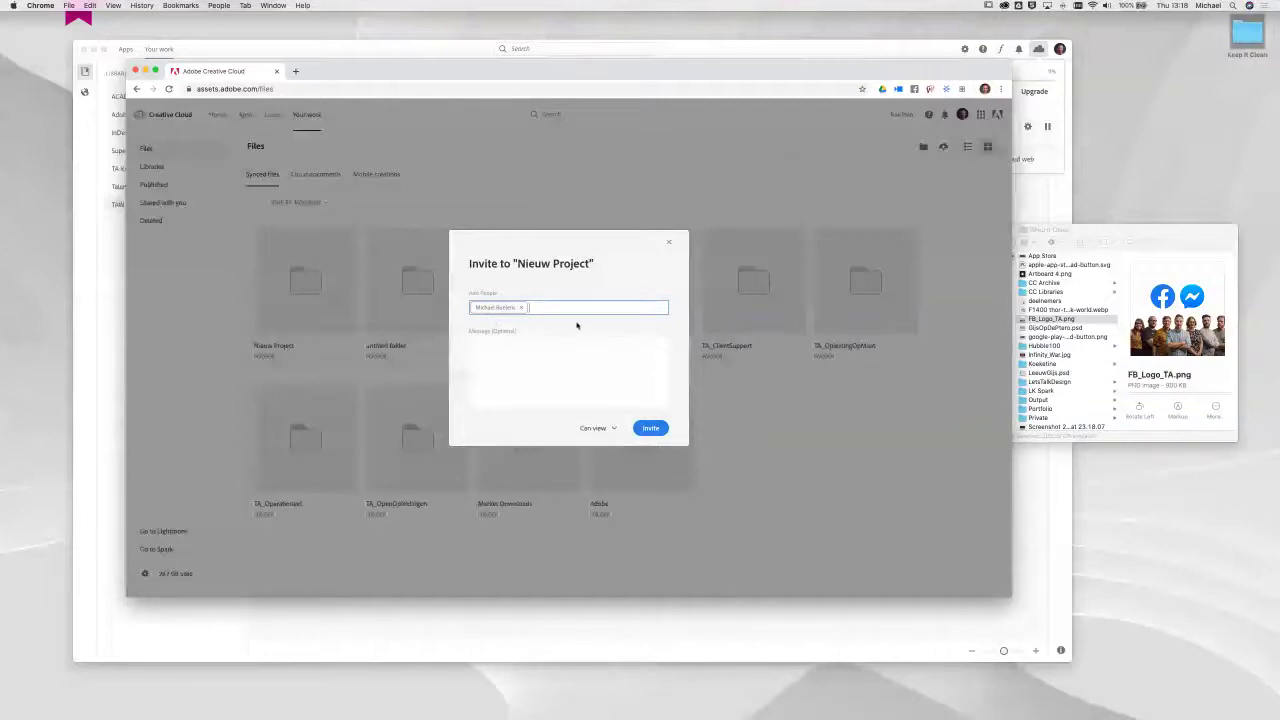
left_click(491, 360)
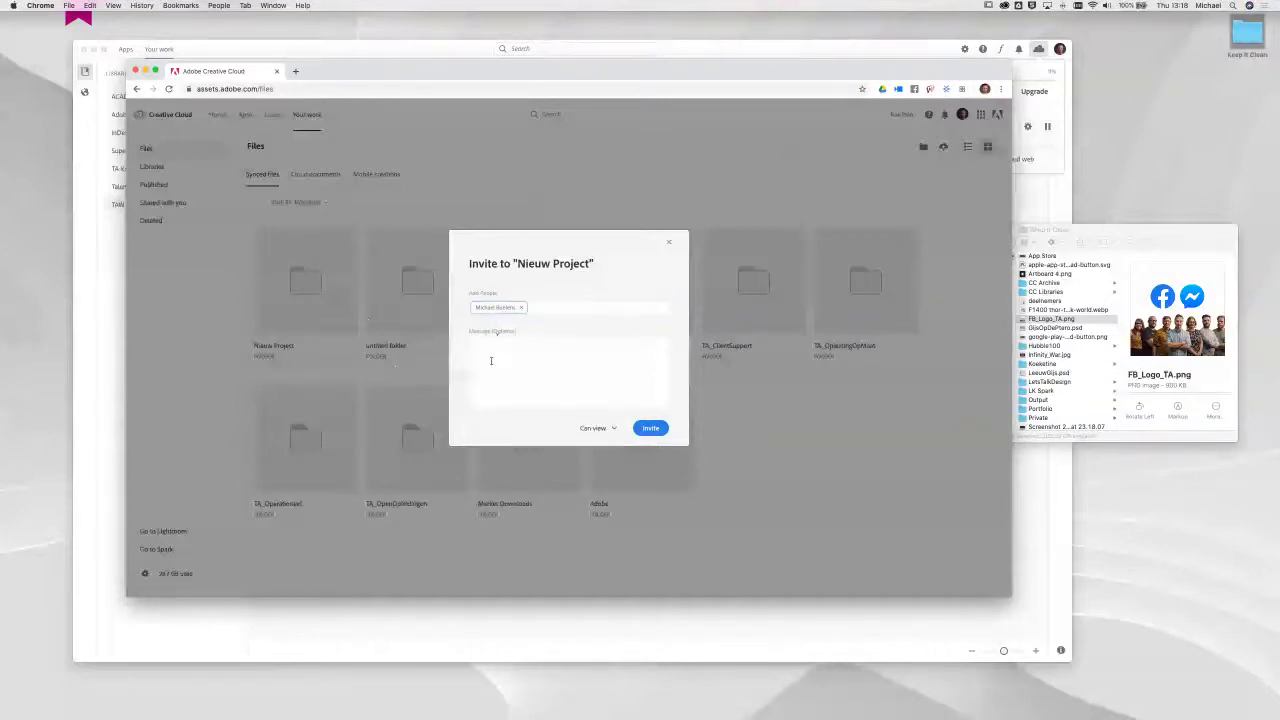
type("H")
type("aten we samenw")
type("erken")
Step: Give the invitee the Can edit permission and send the invitation
left_click(593, 430)
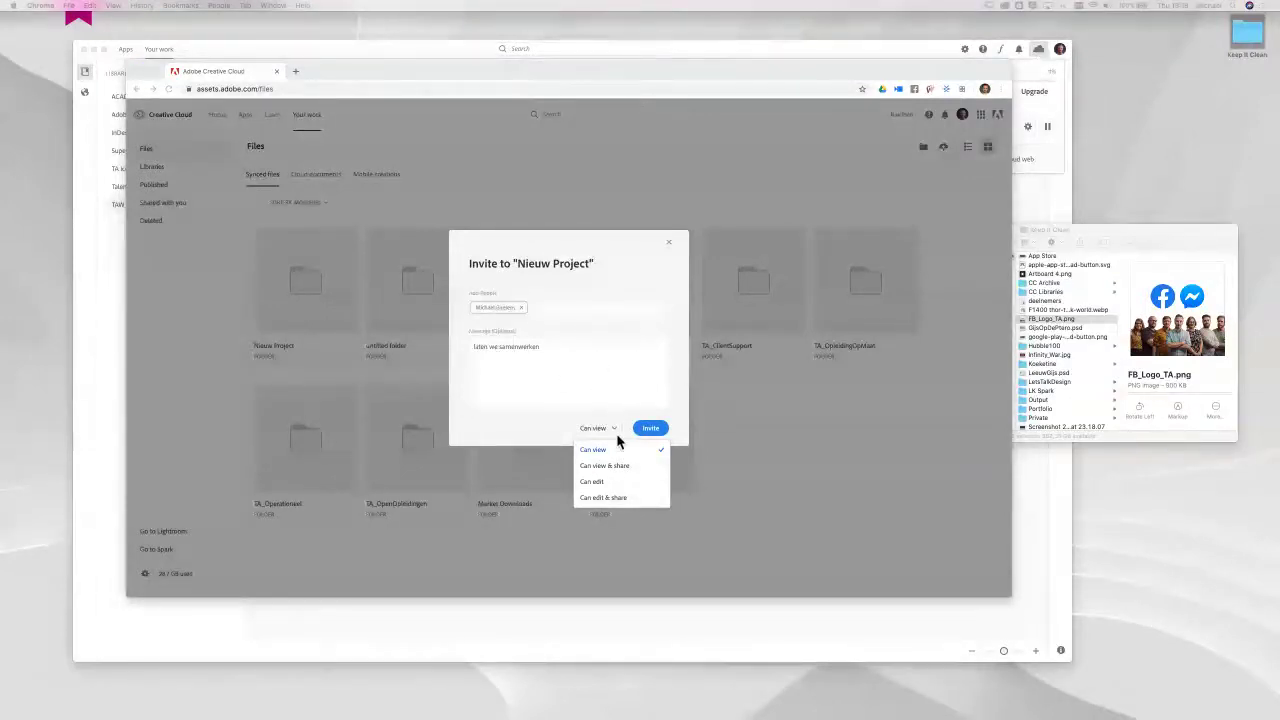
left_click(599, 484)
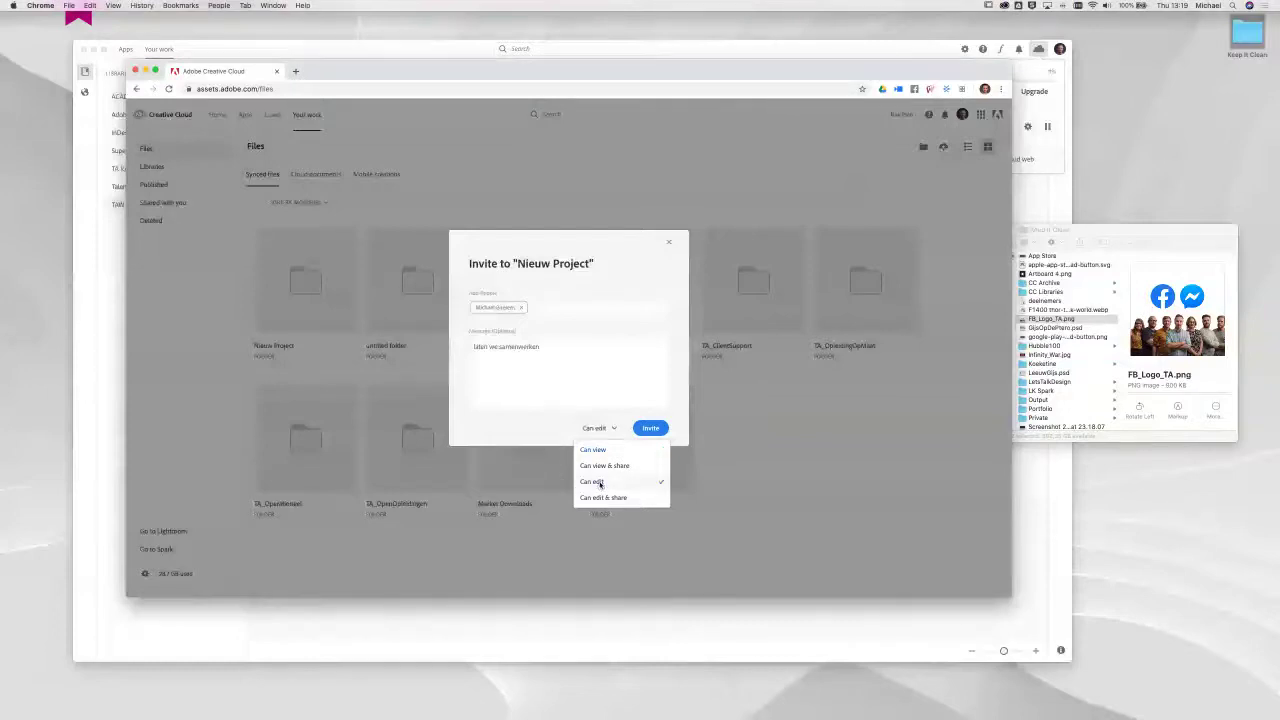
left_click(601, 431)
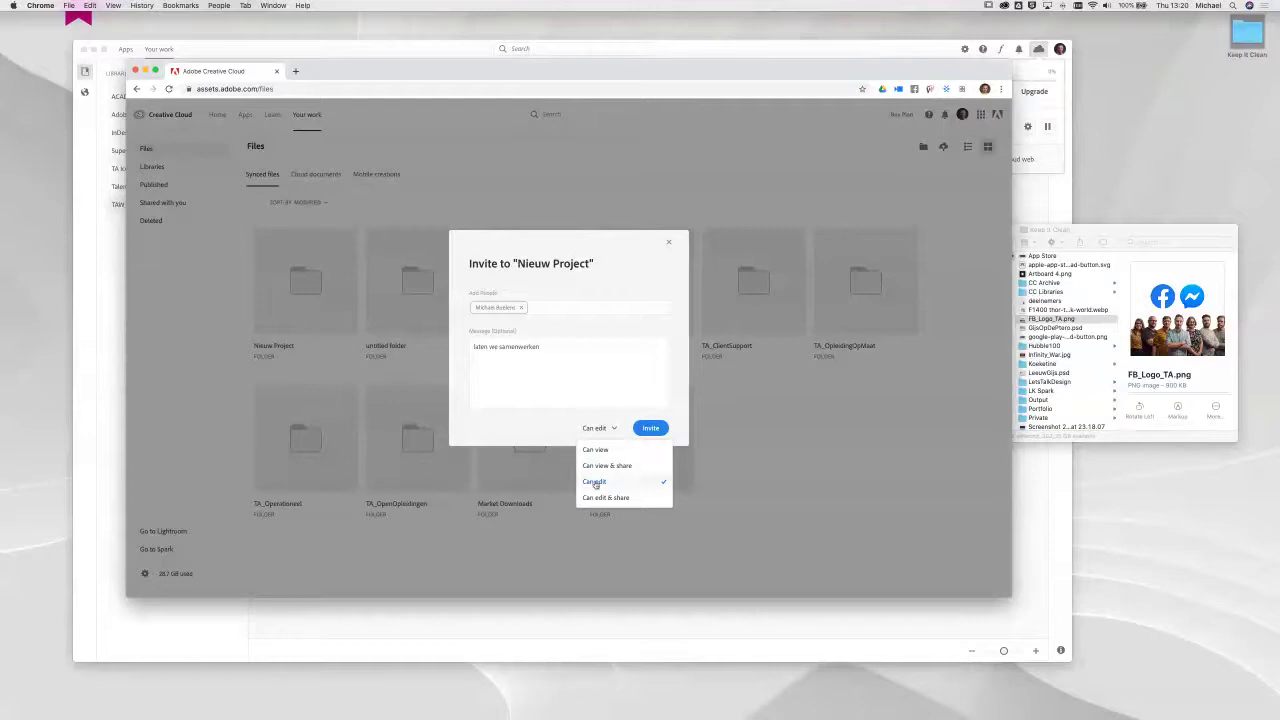
left_click(599, 483)
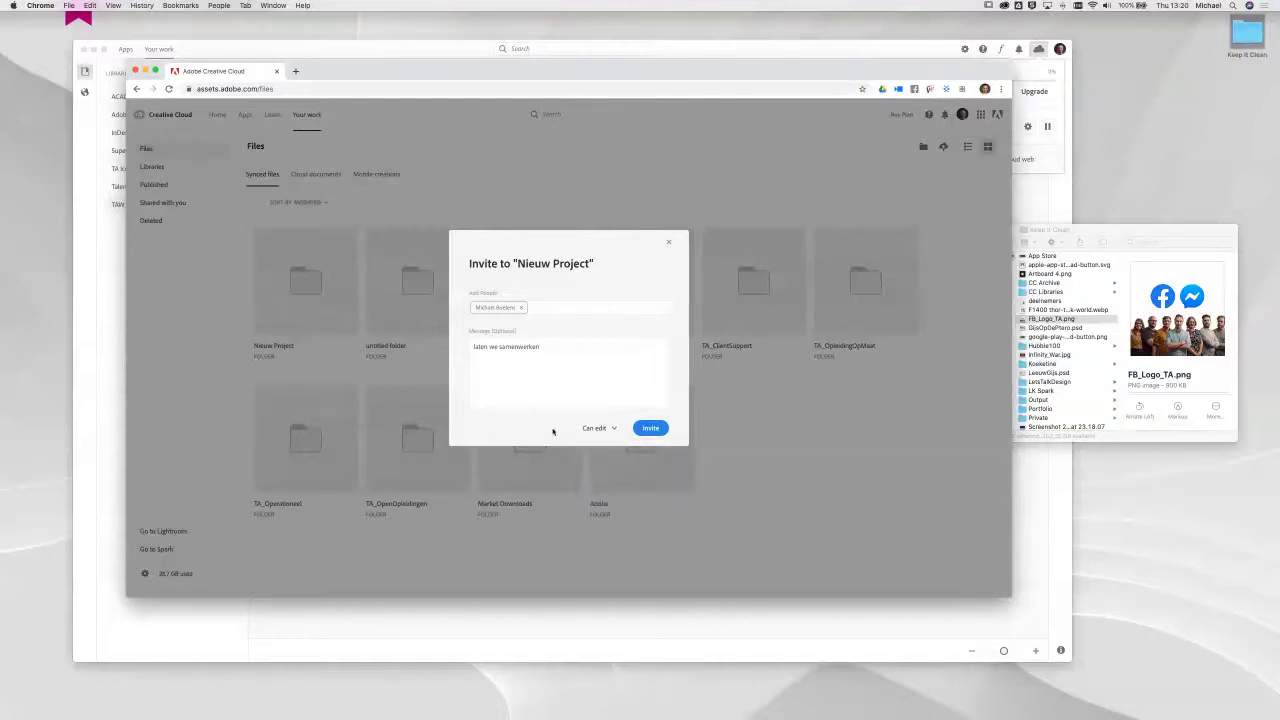
left_click(650, 428)
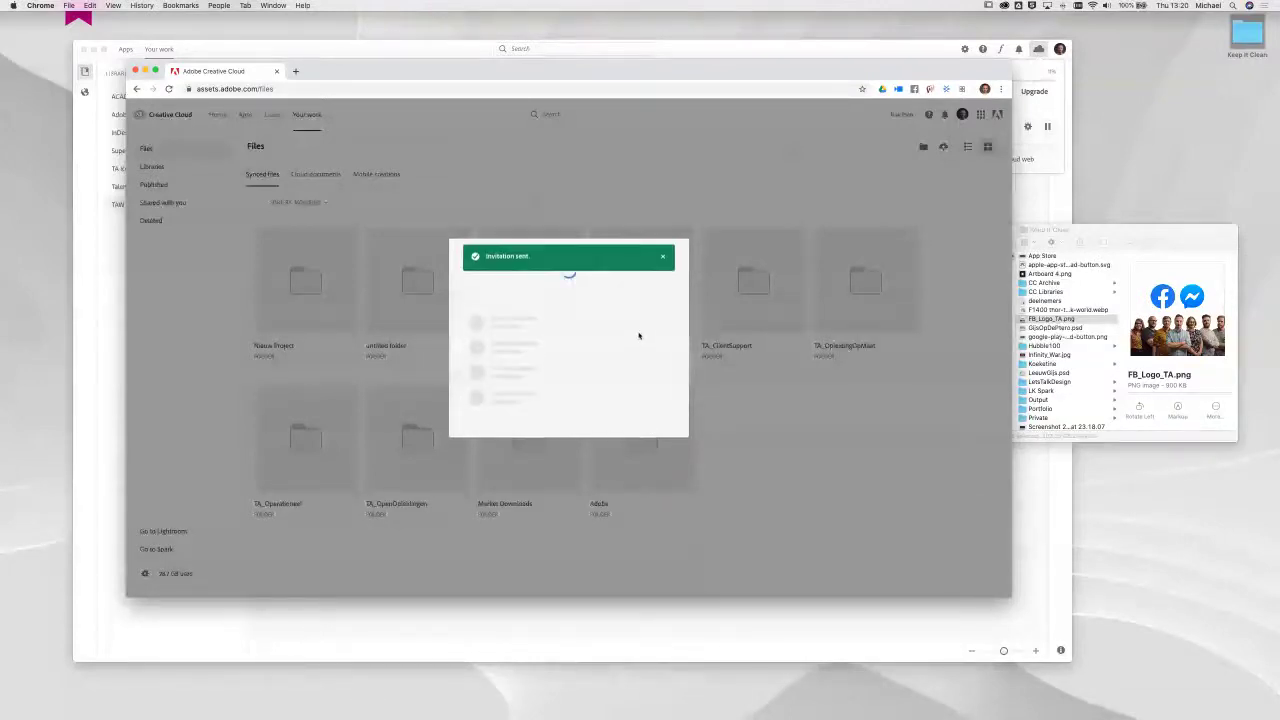
Step: Close the invitation dialog, switch to Safari and open Creative Cloud through adobe.com
mouse_move(736, 700)
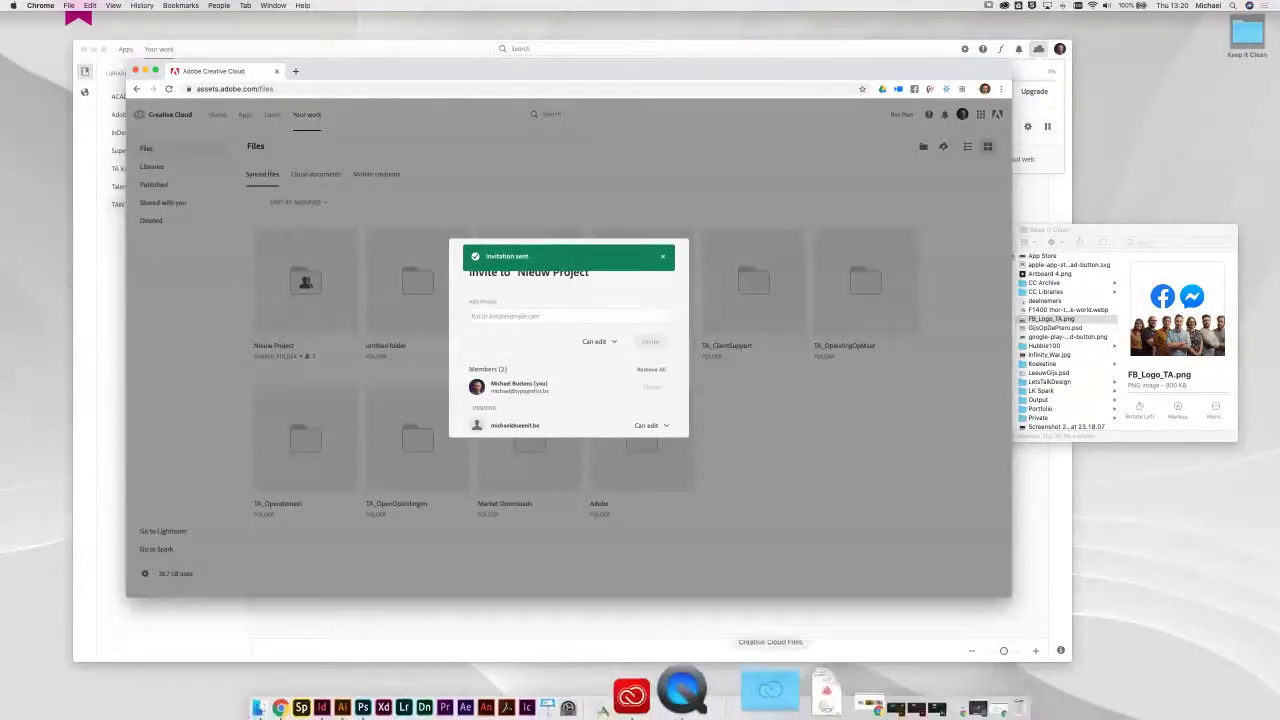
left_click(820, 477)
type("safar")
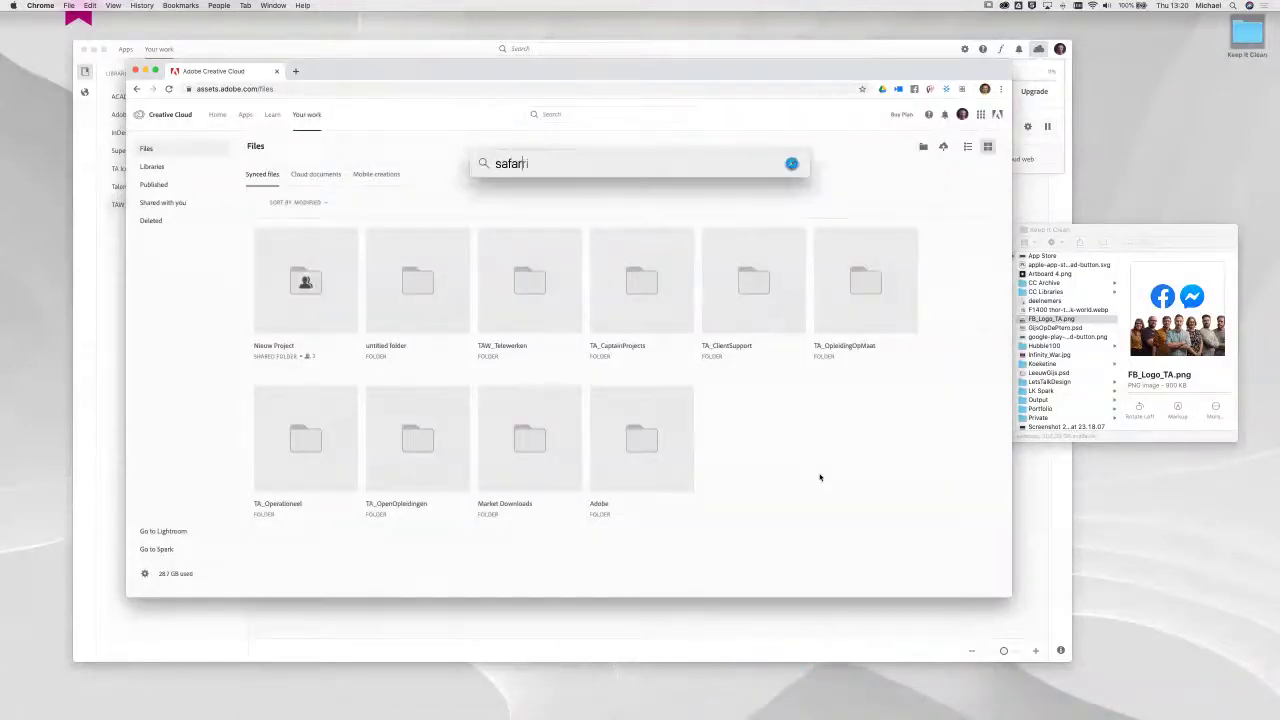
key("Return")
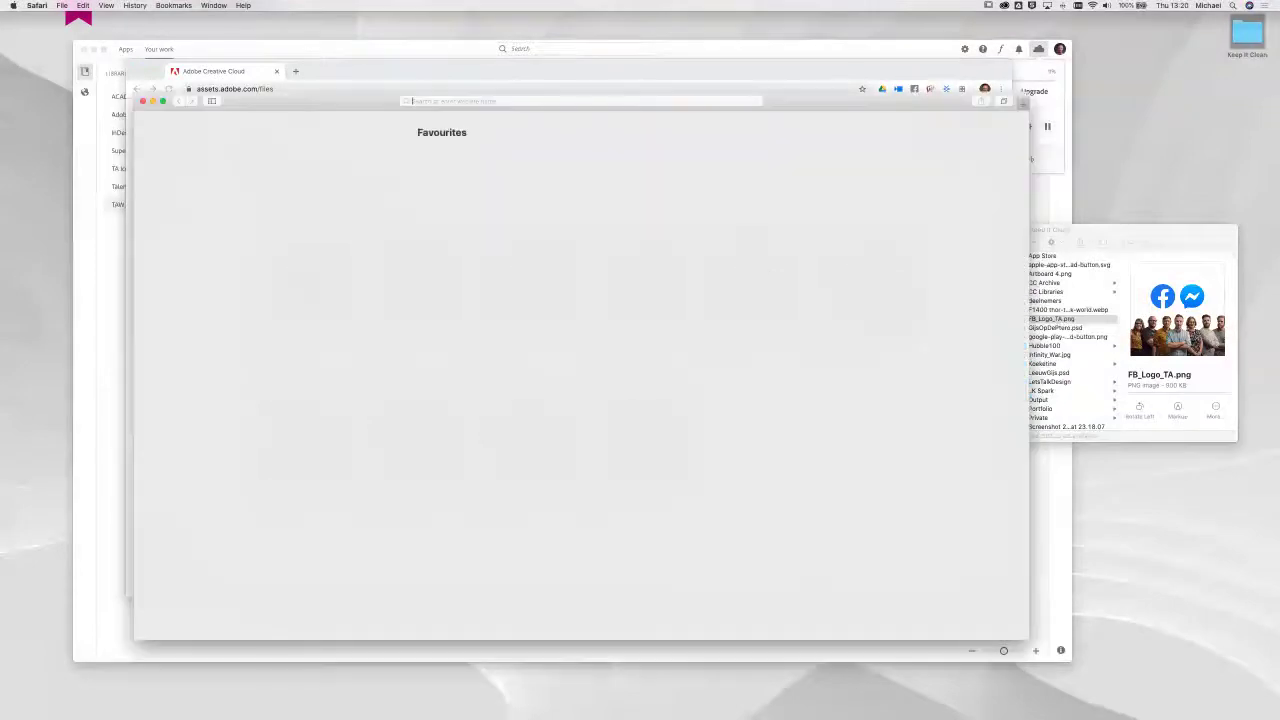
type("adobe.com")
key("Return")
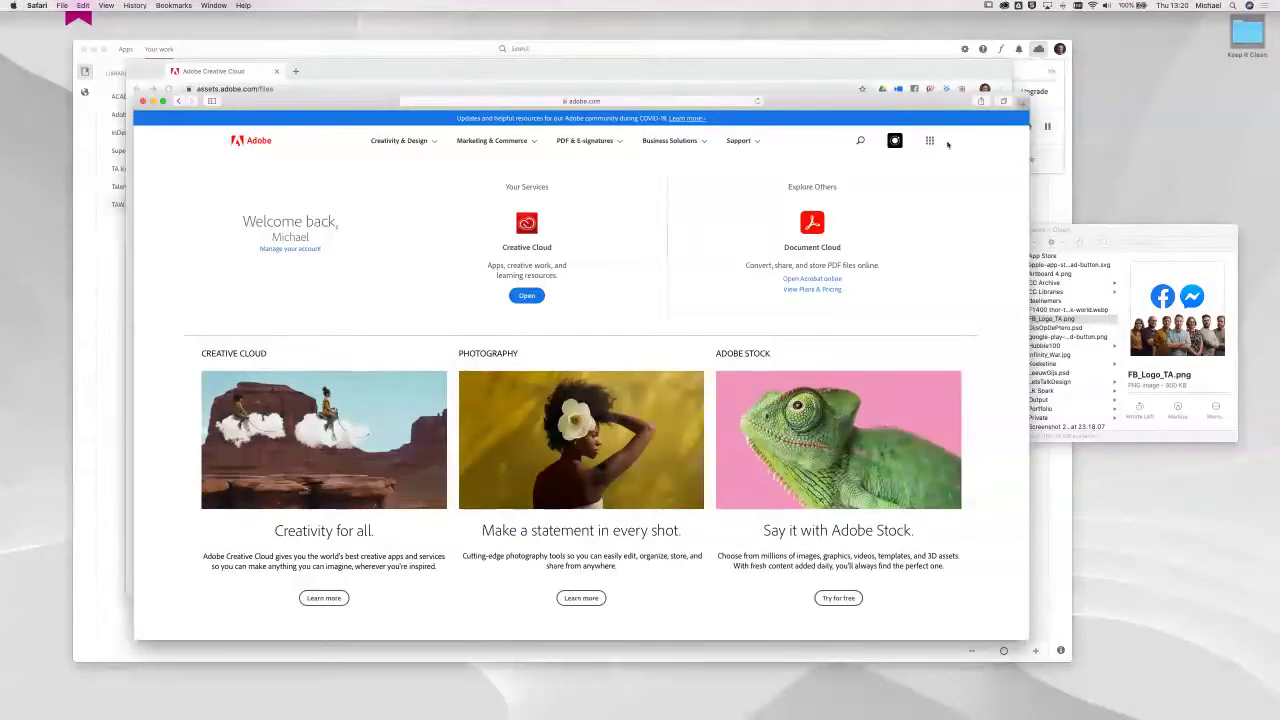
left_click(540, 293)
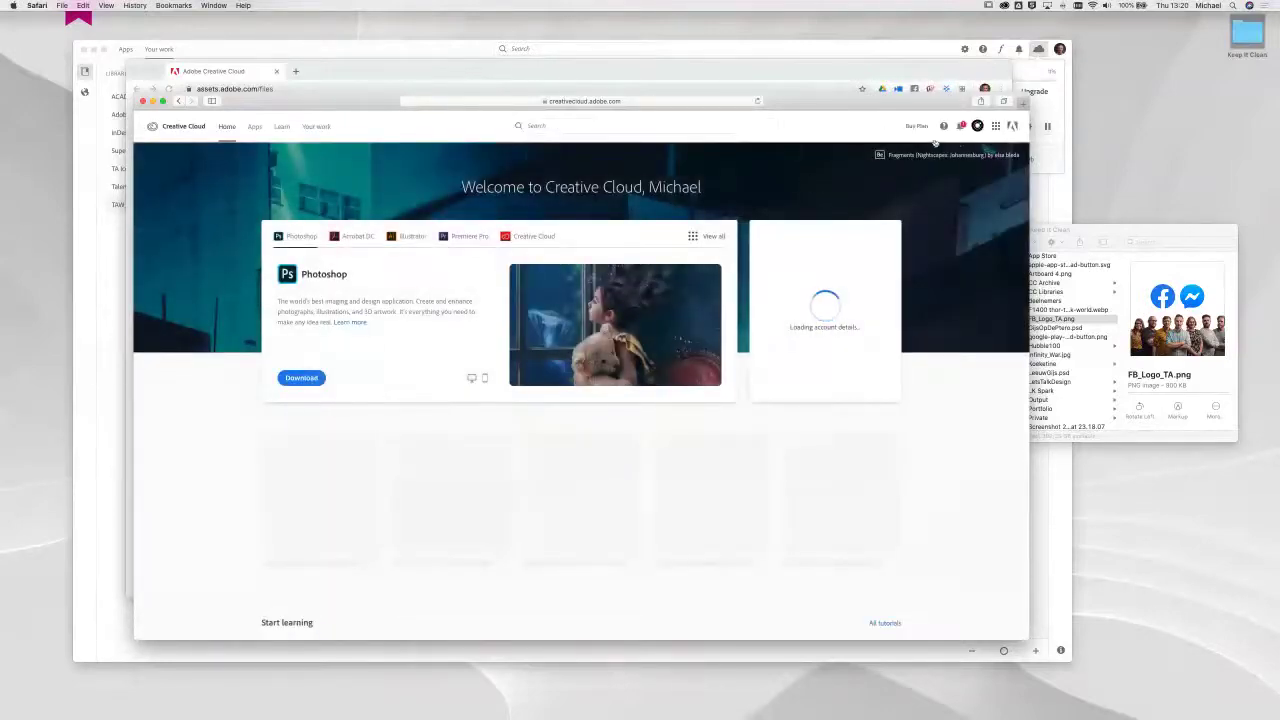
Step: Accept the pending invitations to Nieuw Project and the other shared project from the Creative Cloud notifications
left_click(960, 127)
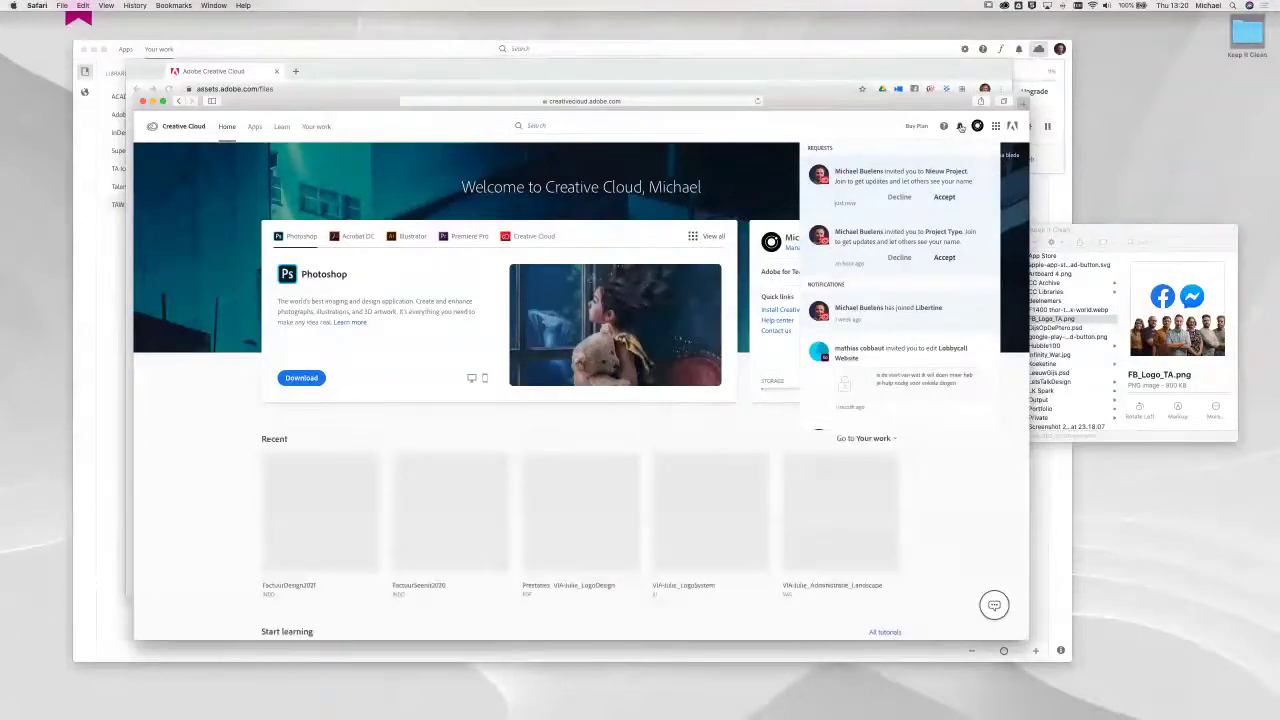
left_click(961, 127)
left_click(961, 127)
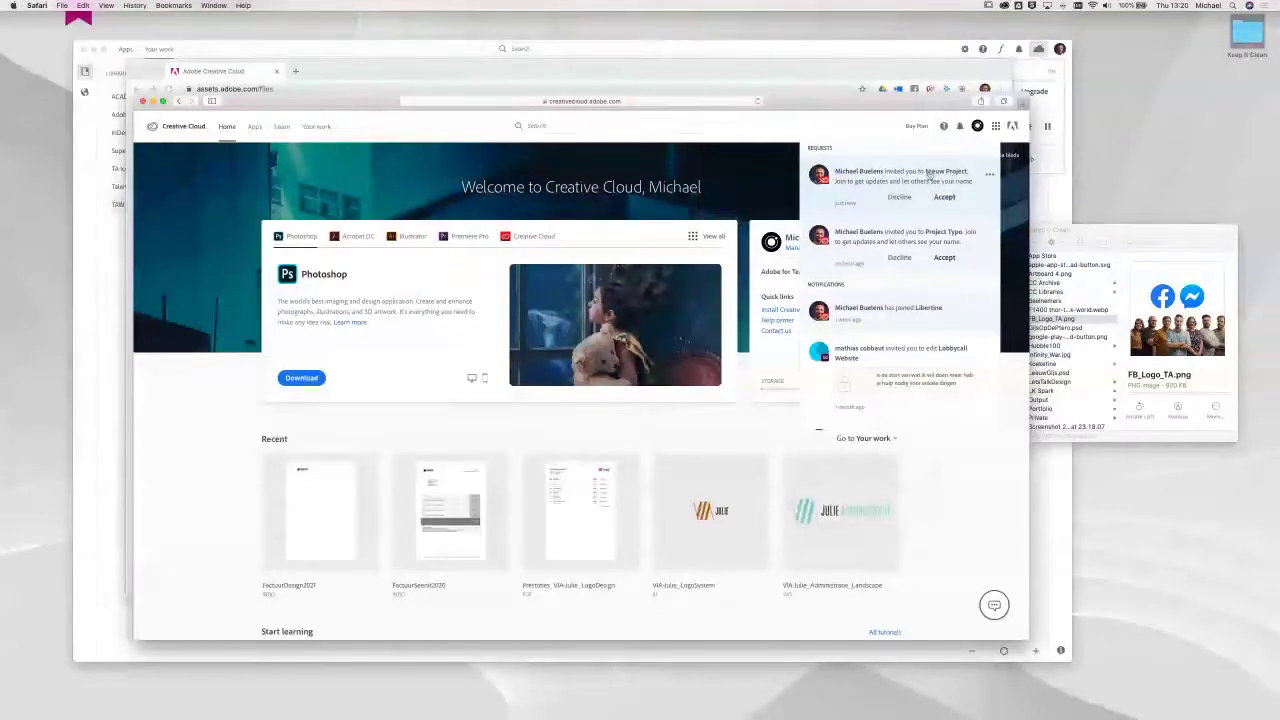
left_click(945, 198)
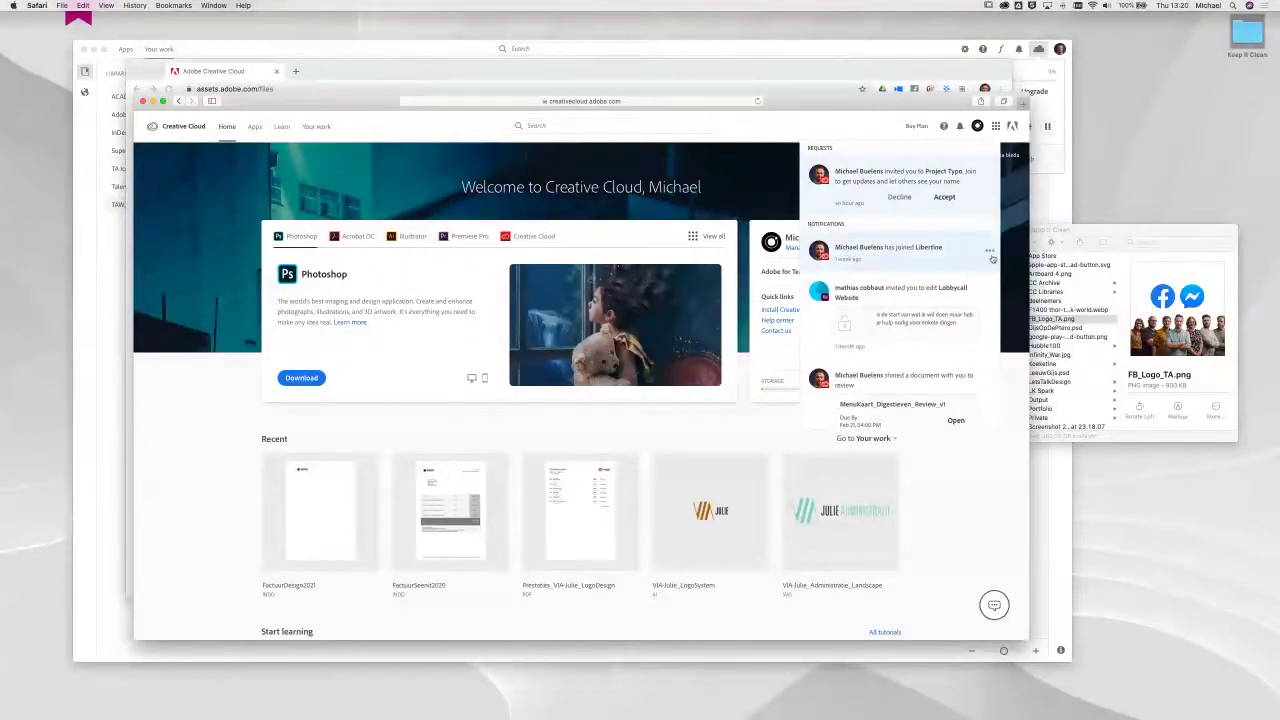
left_click(944, 197)
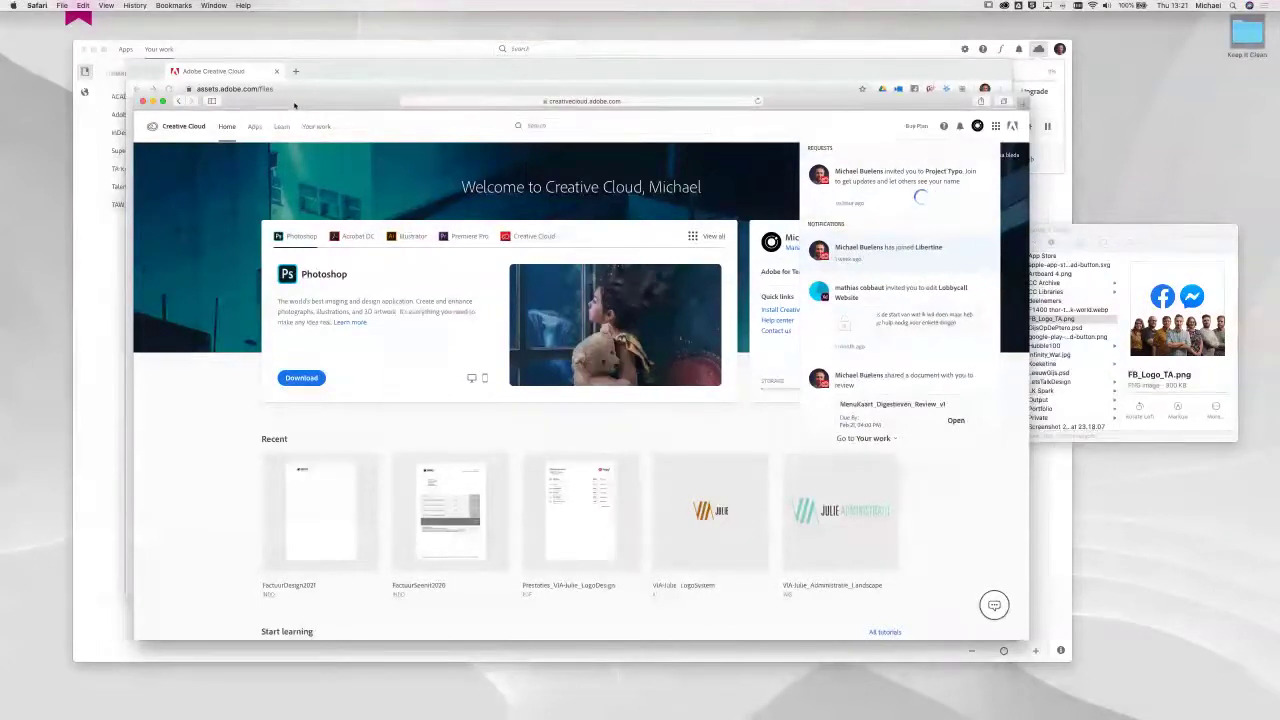
Step: Minimize Safari to return to Chrome and review the owner account's Creative Cloud notifications about joined members
left_click(152, 102)
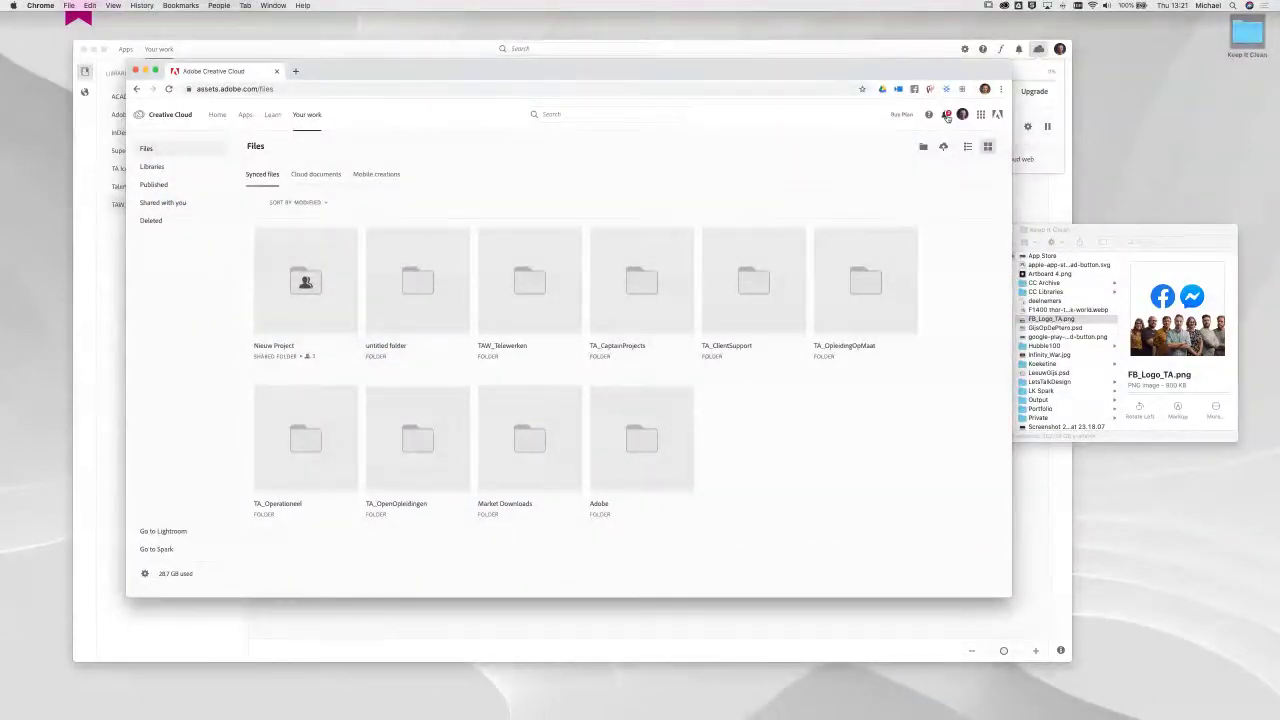
left_click(946, 116)
mouse_move(857, 173)
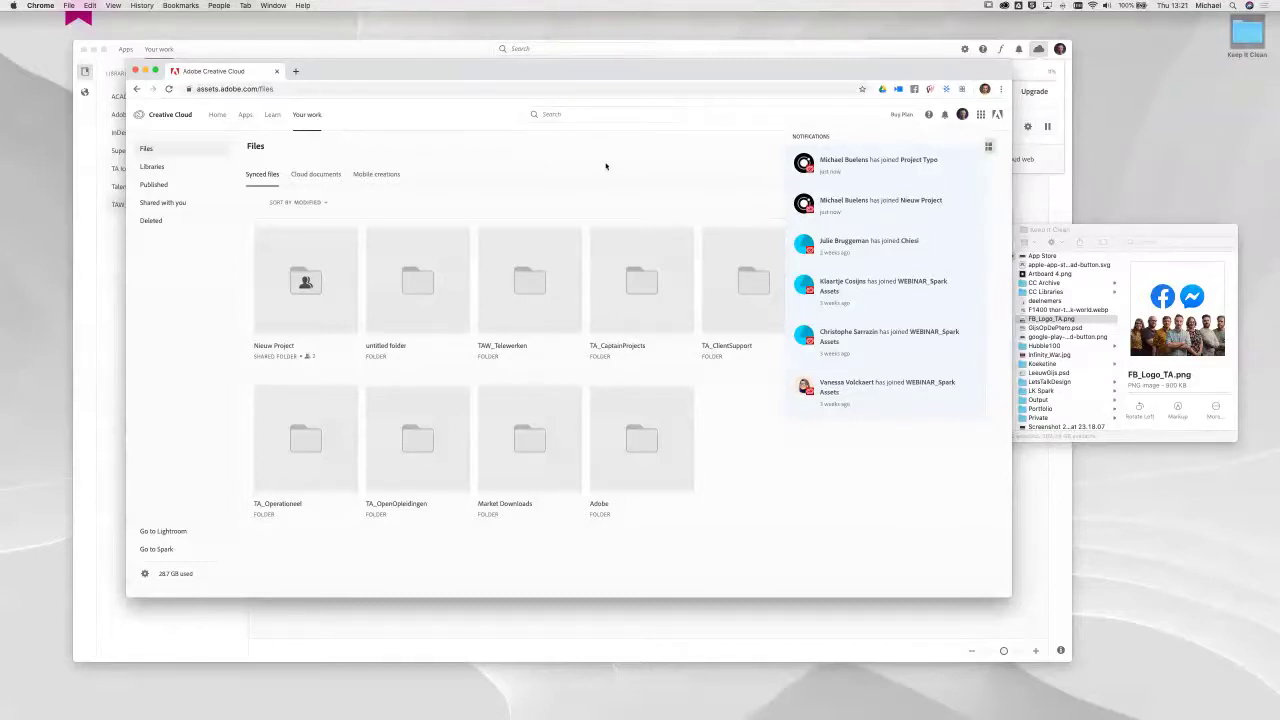
Step: Restore the minimized Safari window and open Nieuw Project from the items shared with the second account
mouse_move(743, 705)
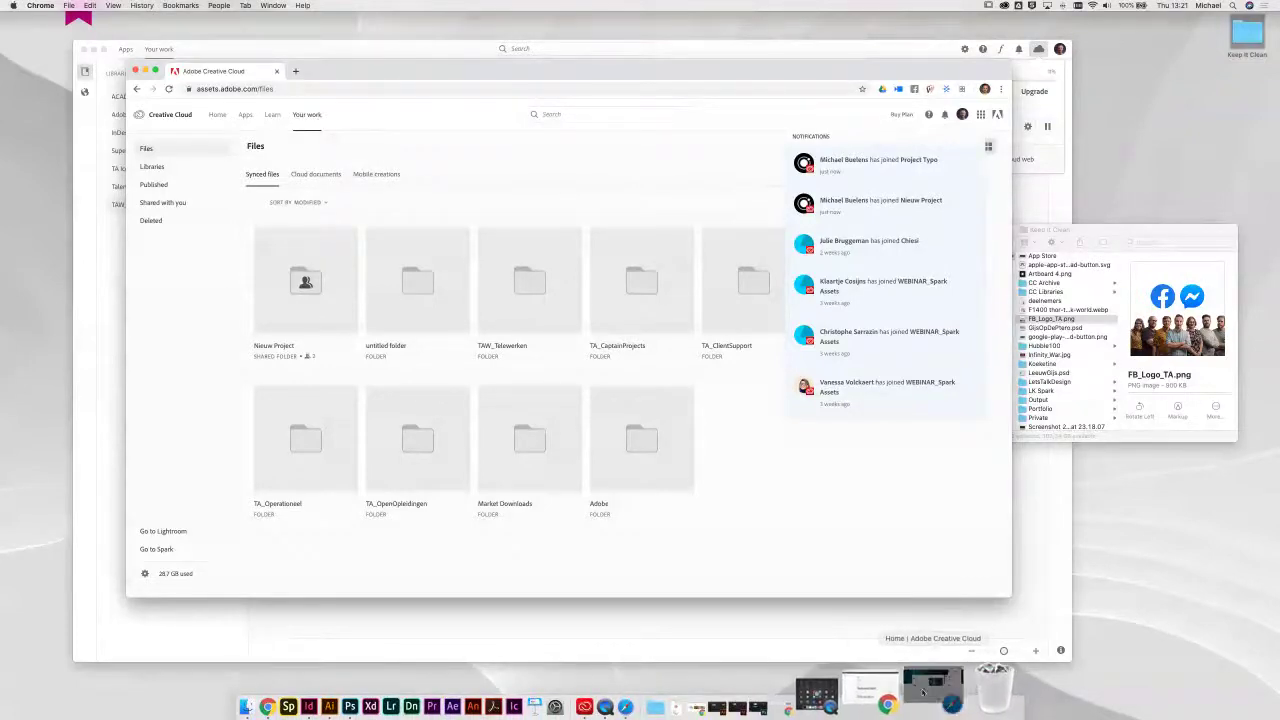
left_click(918, 693)
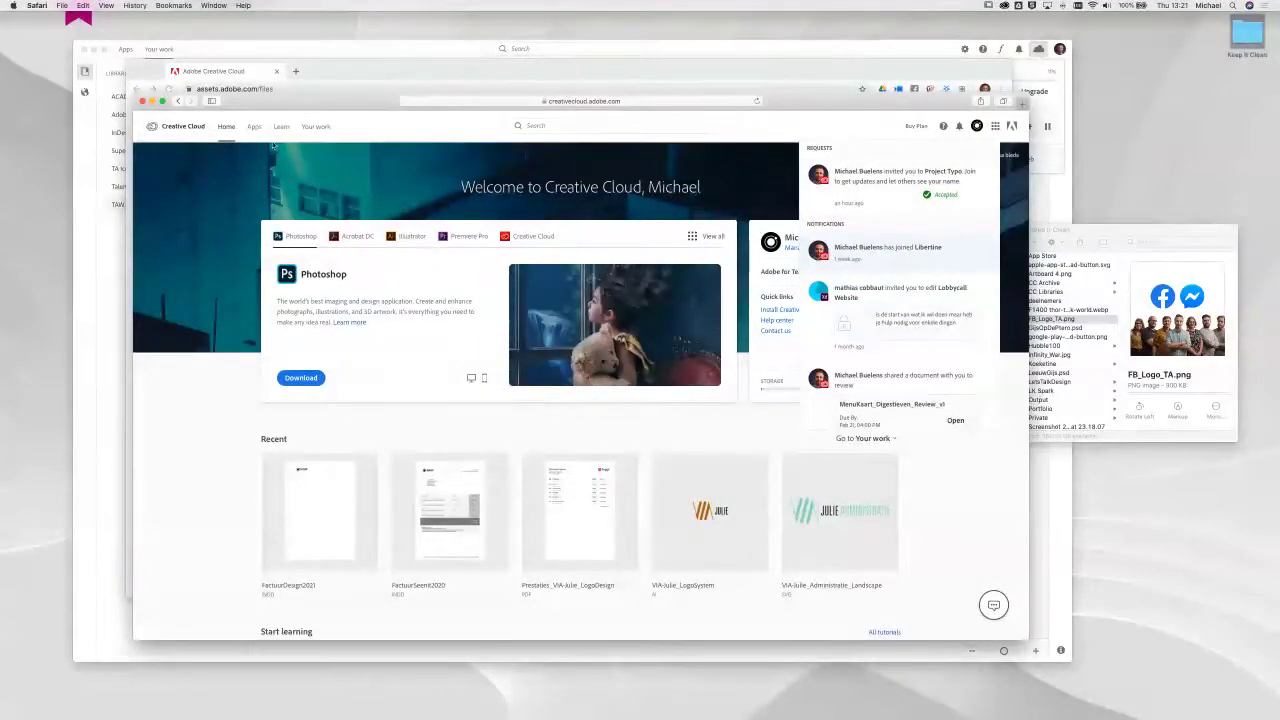
left_click(318, 127)
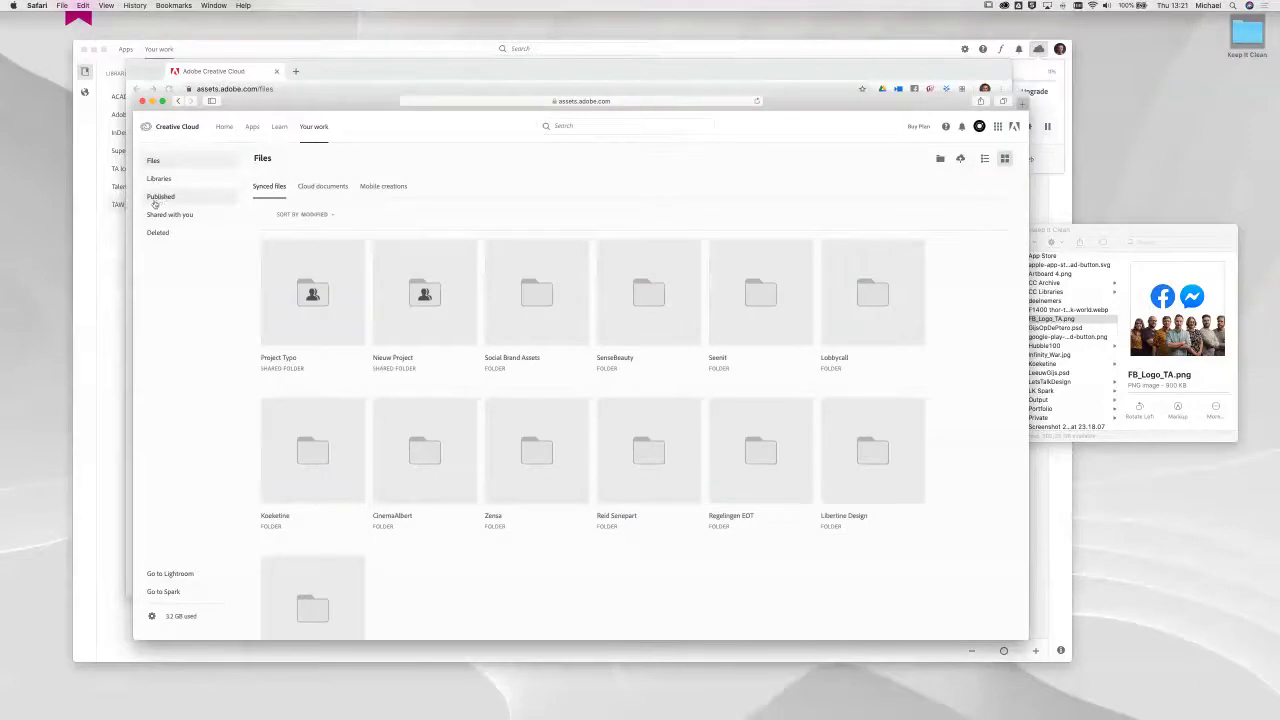
left_click(170, 214)
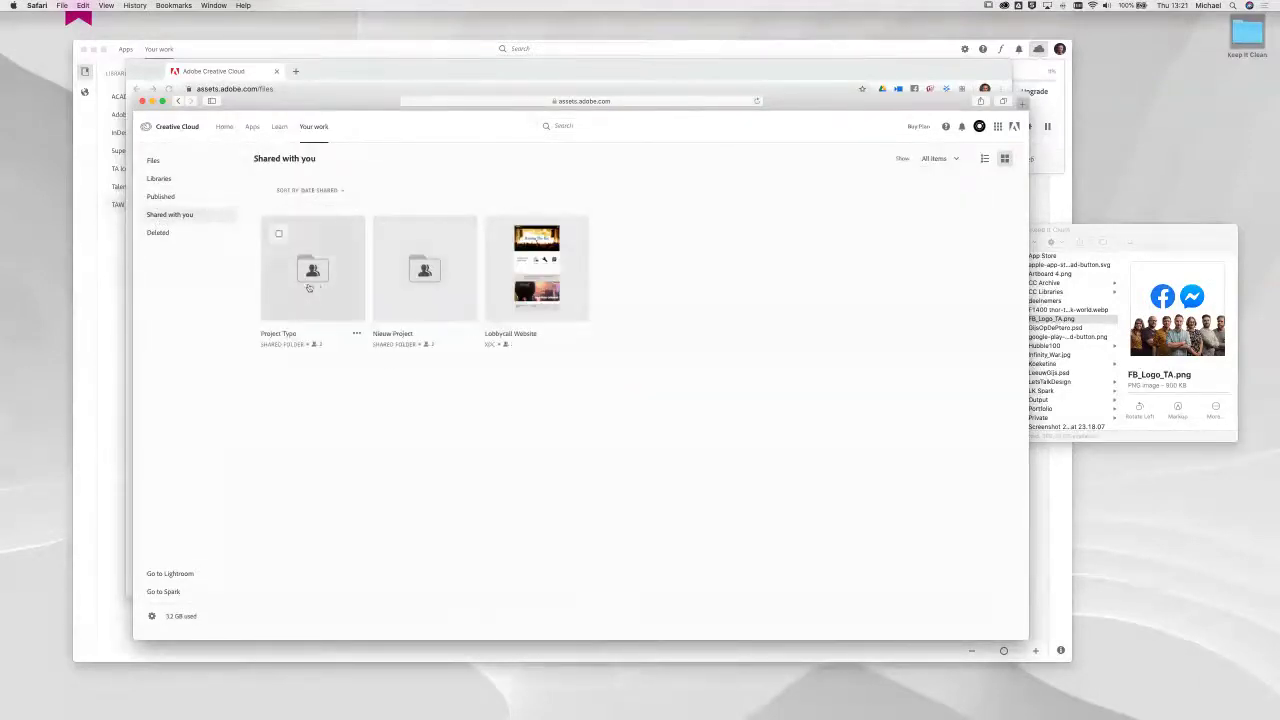
left_click(425, 271)
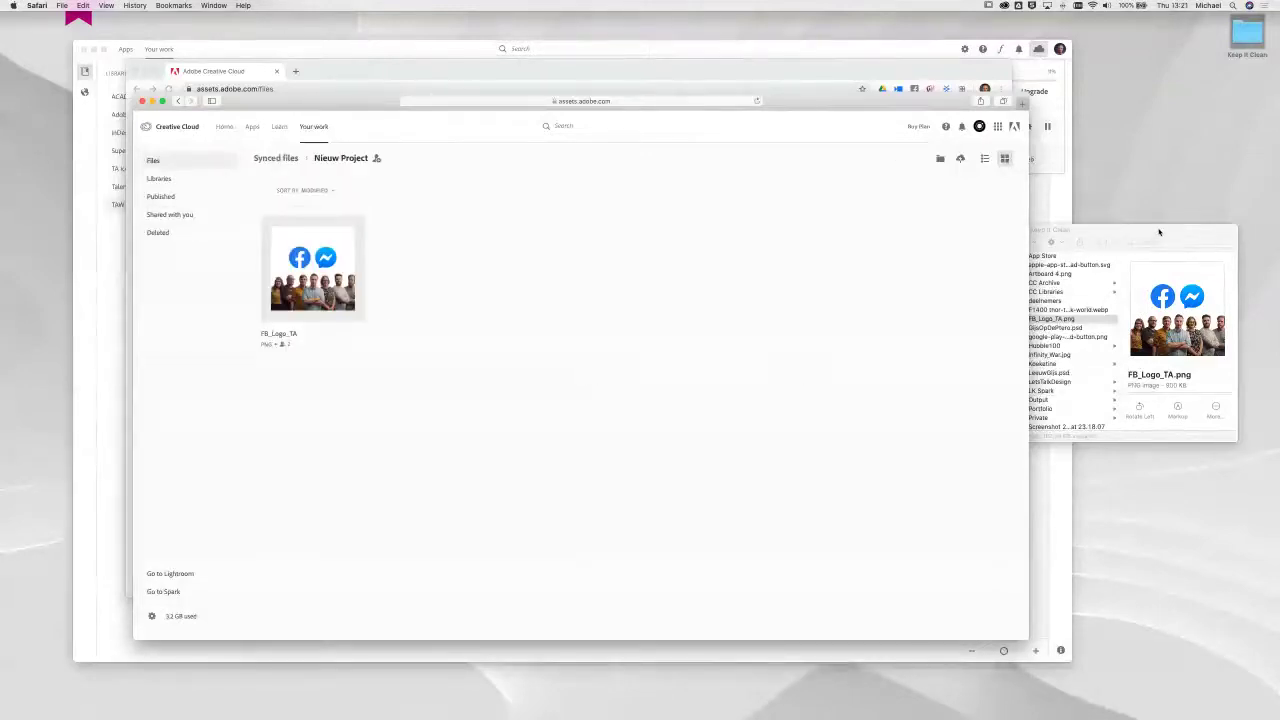
Step: Upload Infinity_War.jpg from the Keep it Clean folder in Finder to the shared Nieuw Project folder
left_click(1058, 319)
left_click(1053, 329)
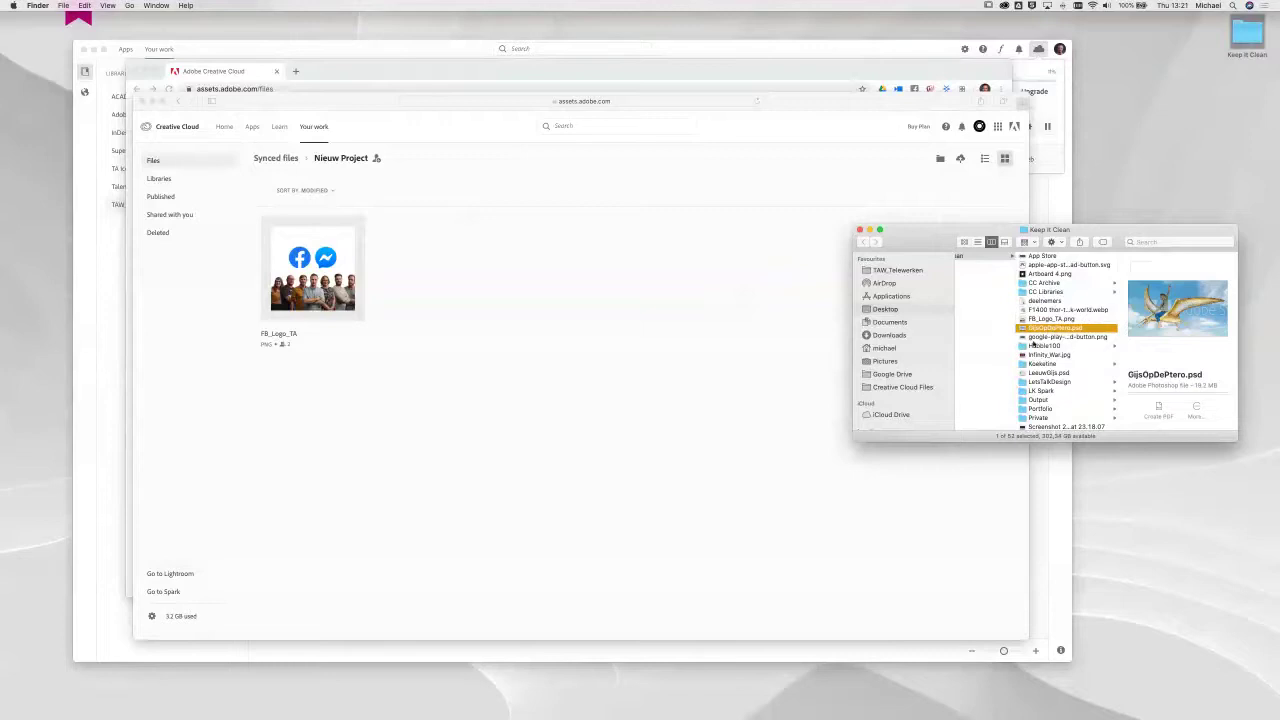
left_click(1052, 357)
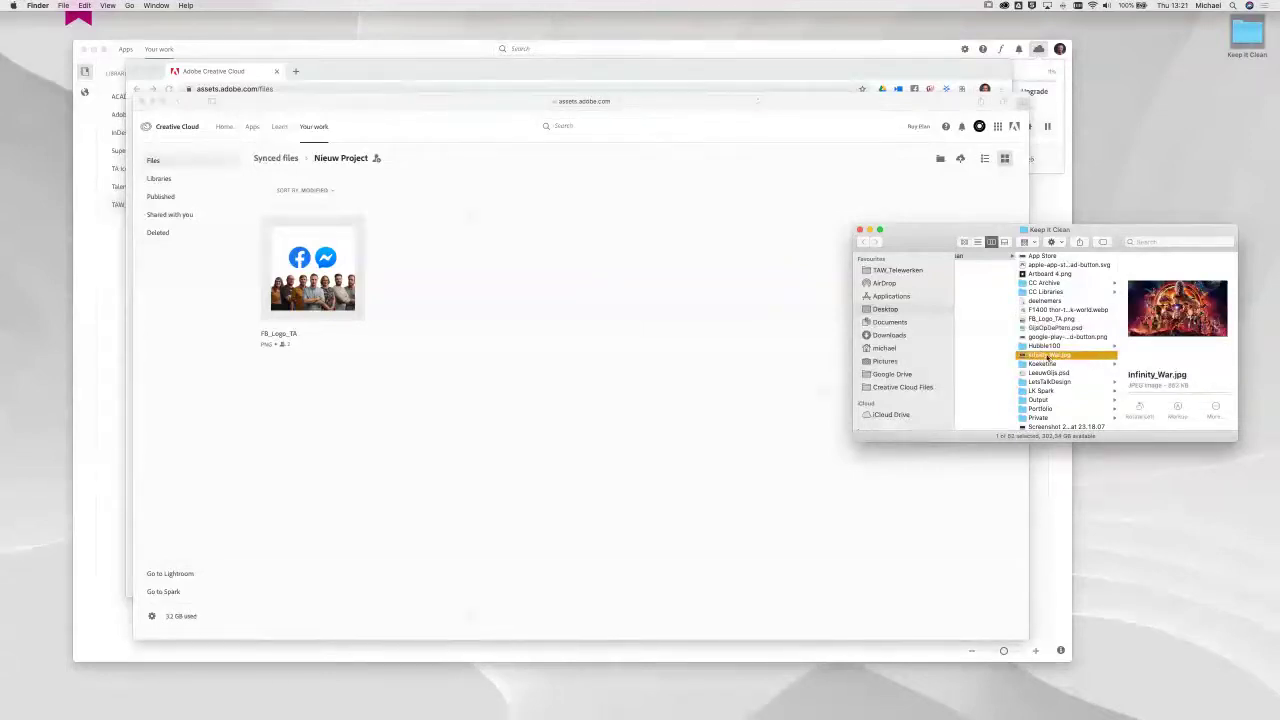
left_click_drag(1042, 357, 540, 323)
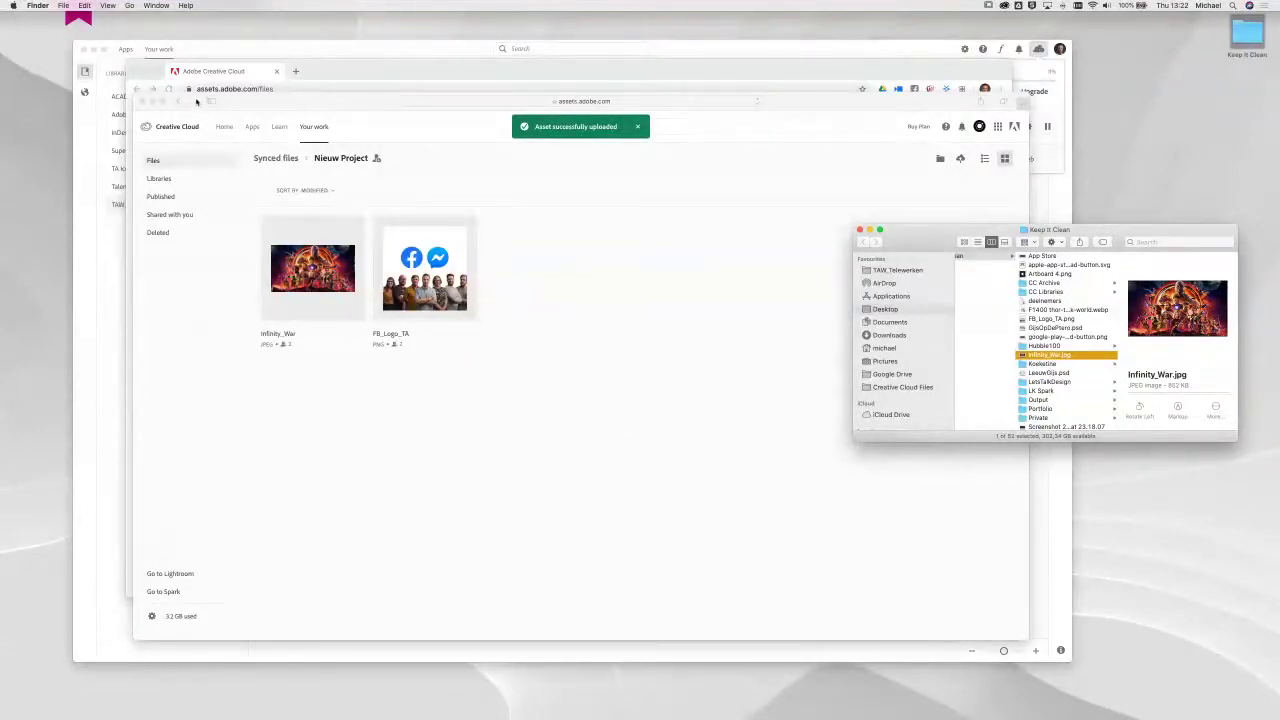
Step: Switch to Chrome, reload the owner account's files page and check its notifications for new activity
left_click(412, 73)
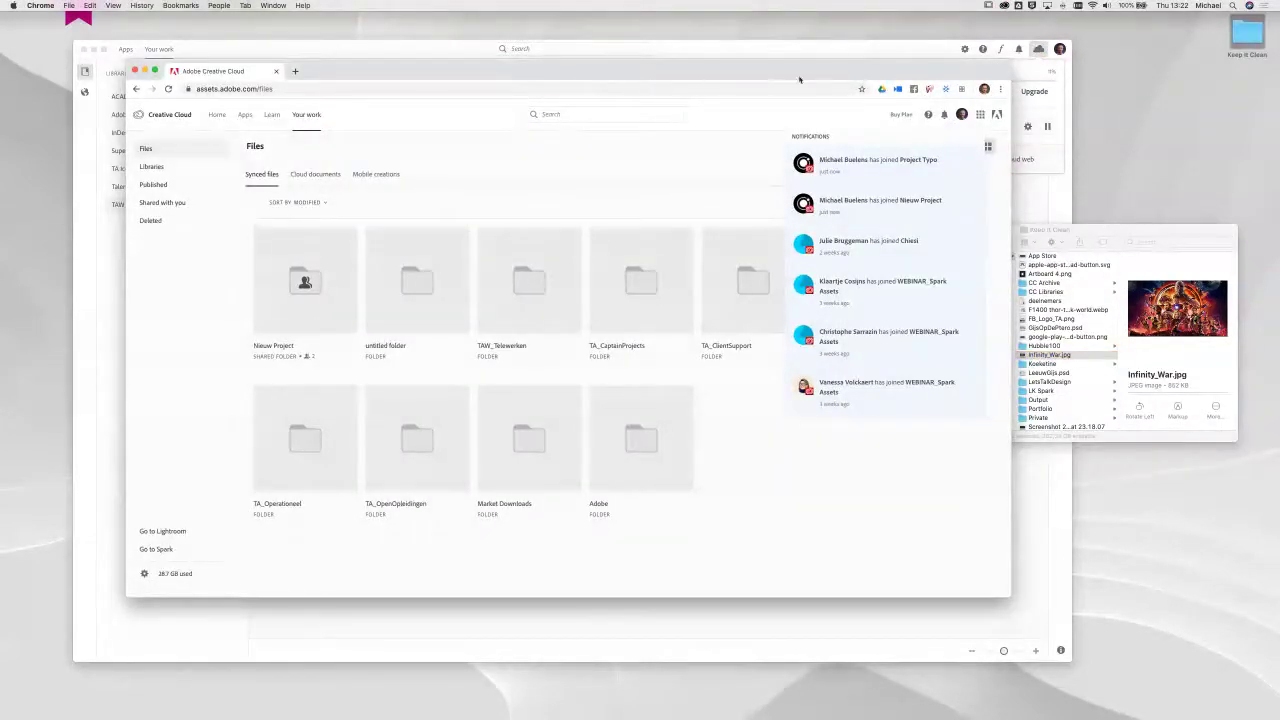
left_click(944, 114)
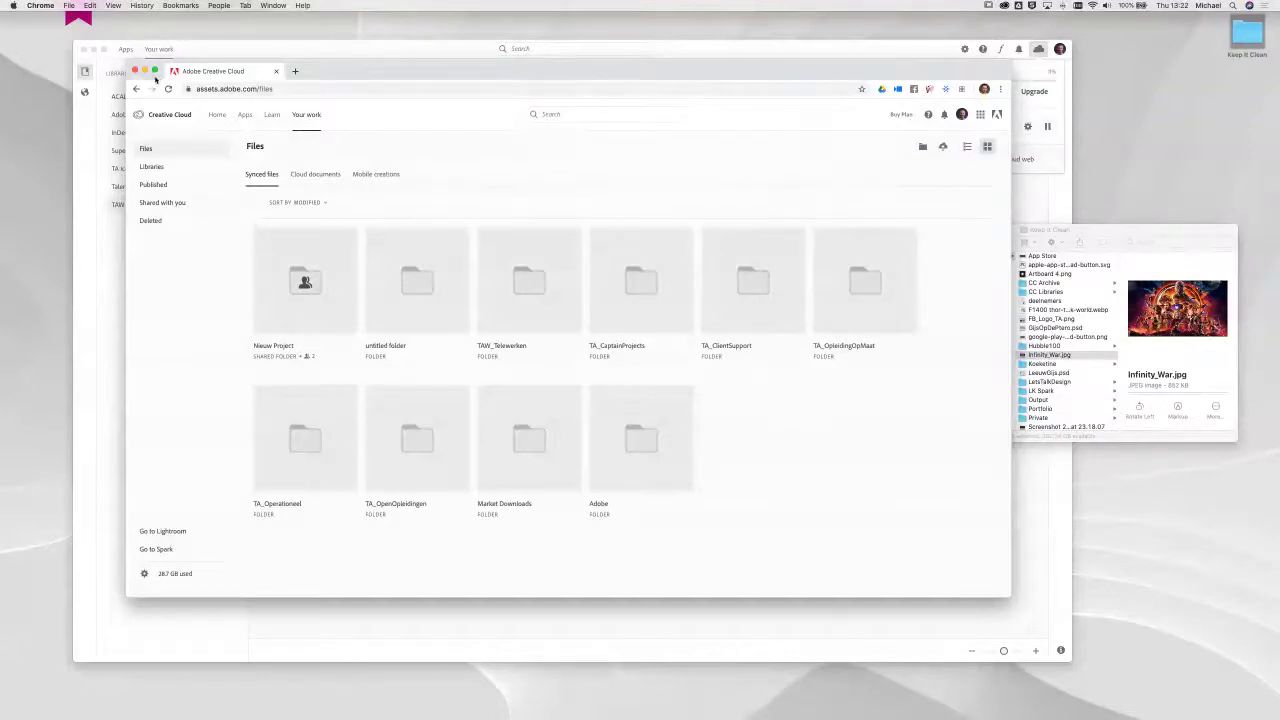
left_click(168, 89)
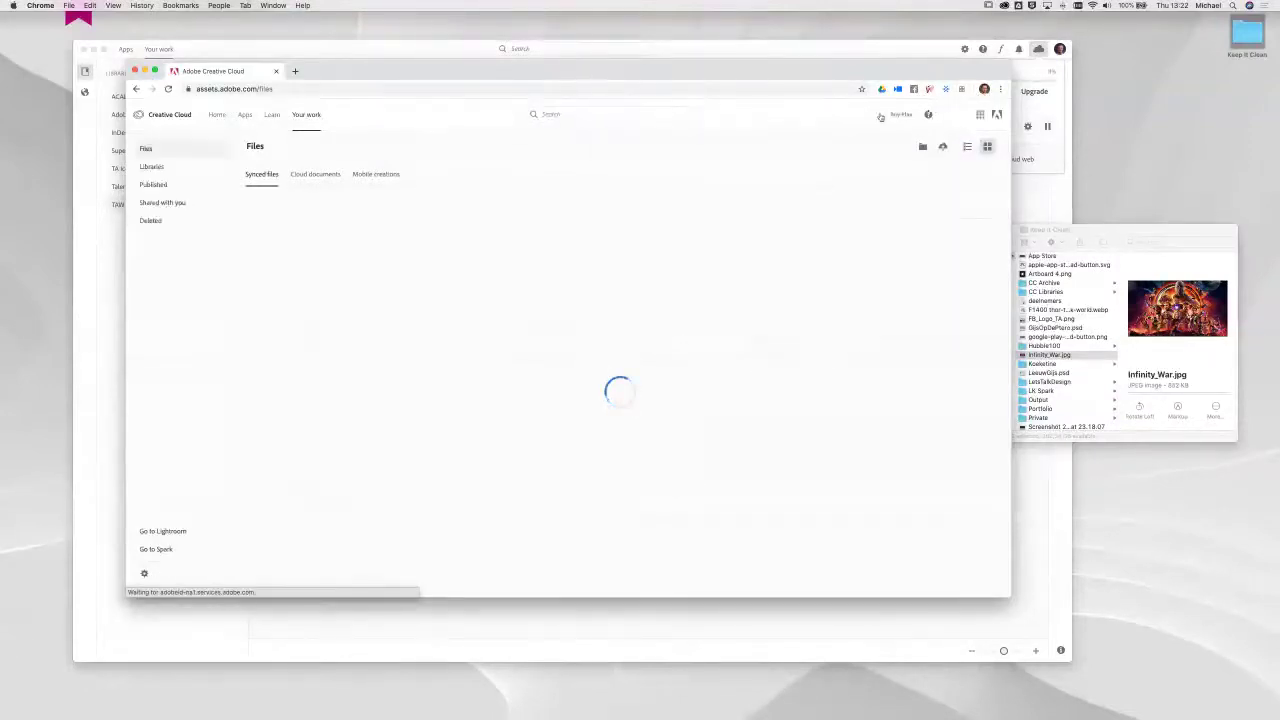
left_click(944, 115)
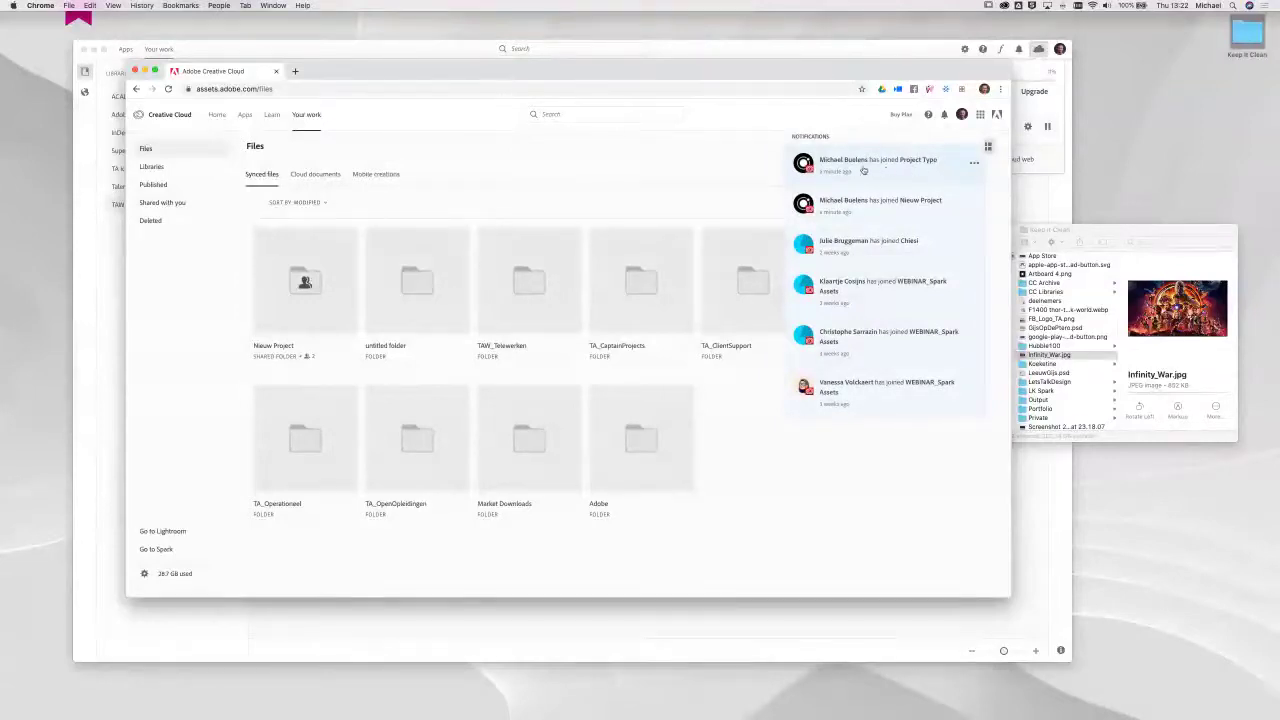
left_click(574, 157)
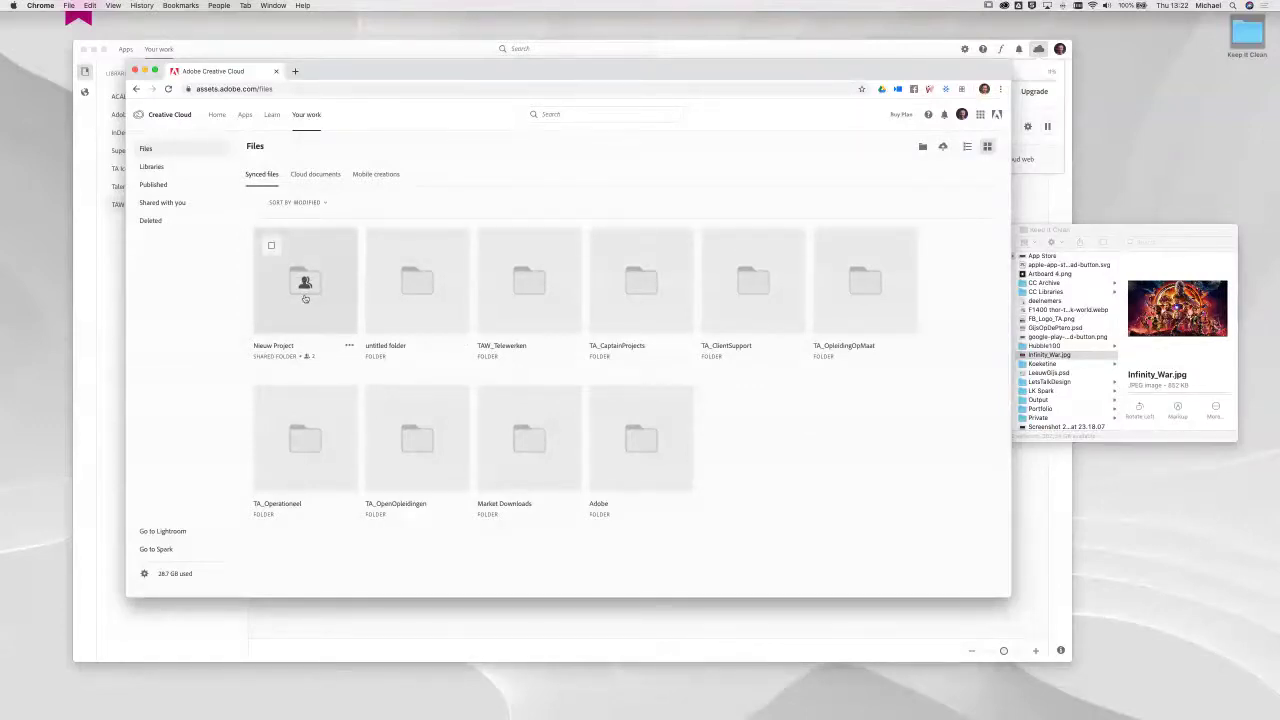
Step: Review the invitation and member permission options for Nieuw Project, then close the dialog without changing them
left_click(349, 347)
mouse_move(293, 371)
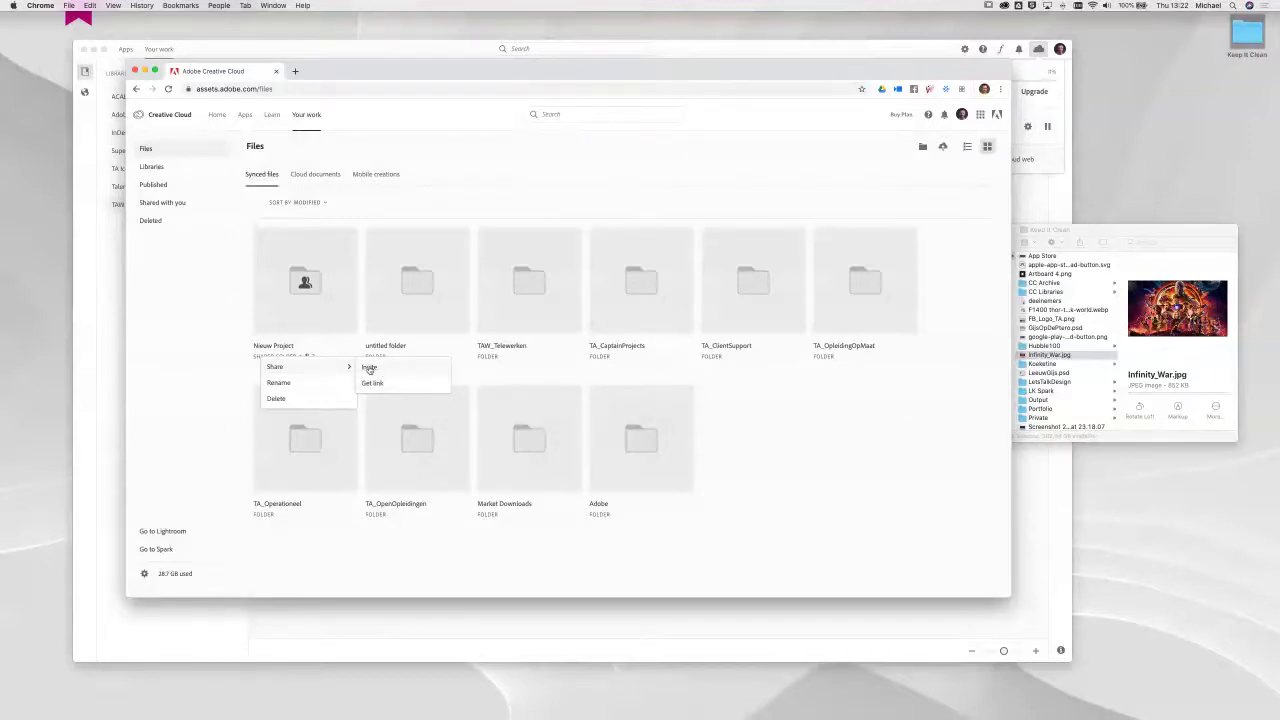
left_click(369, 368)
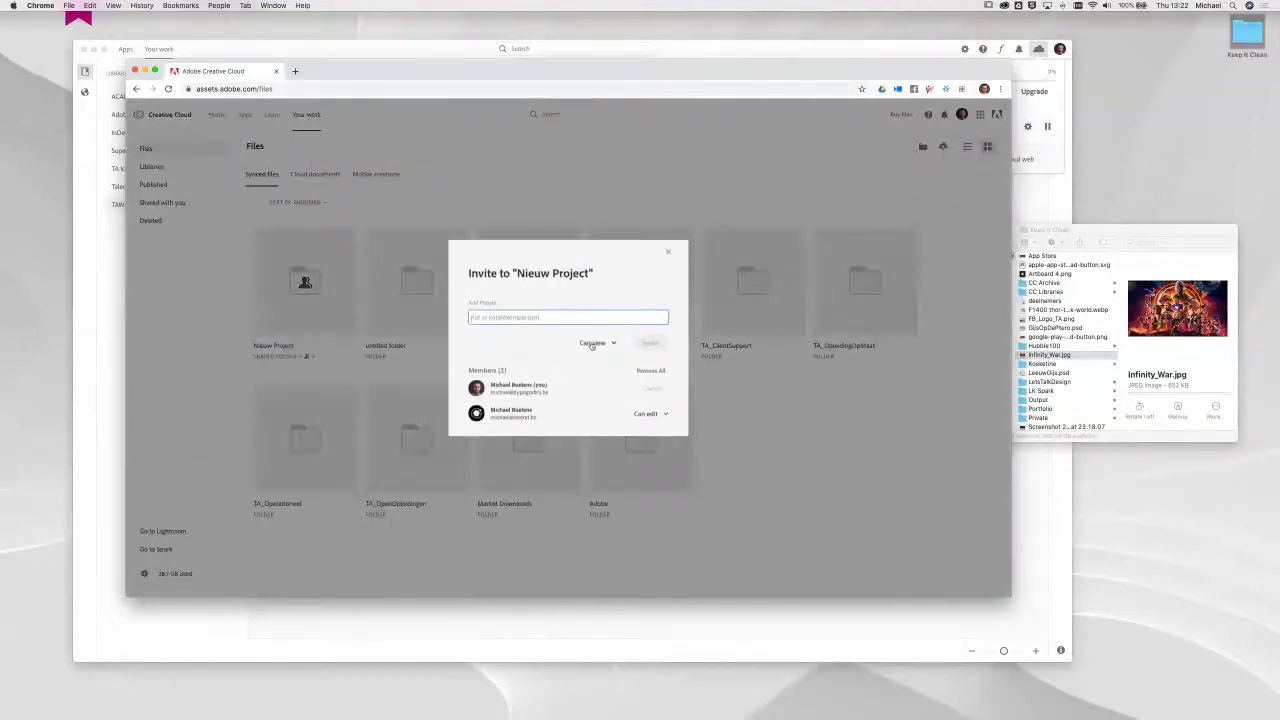
left_click(596, 344)
left_click(593, 344)
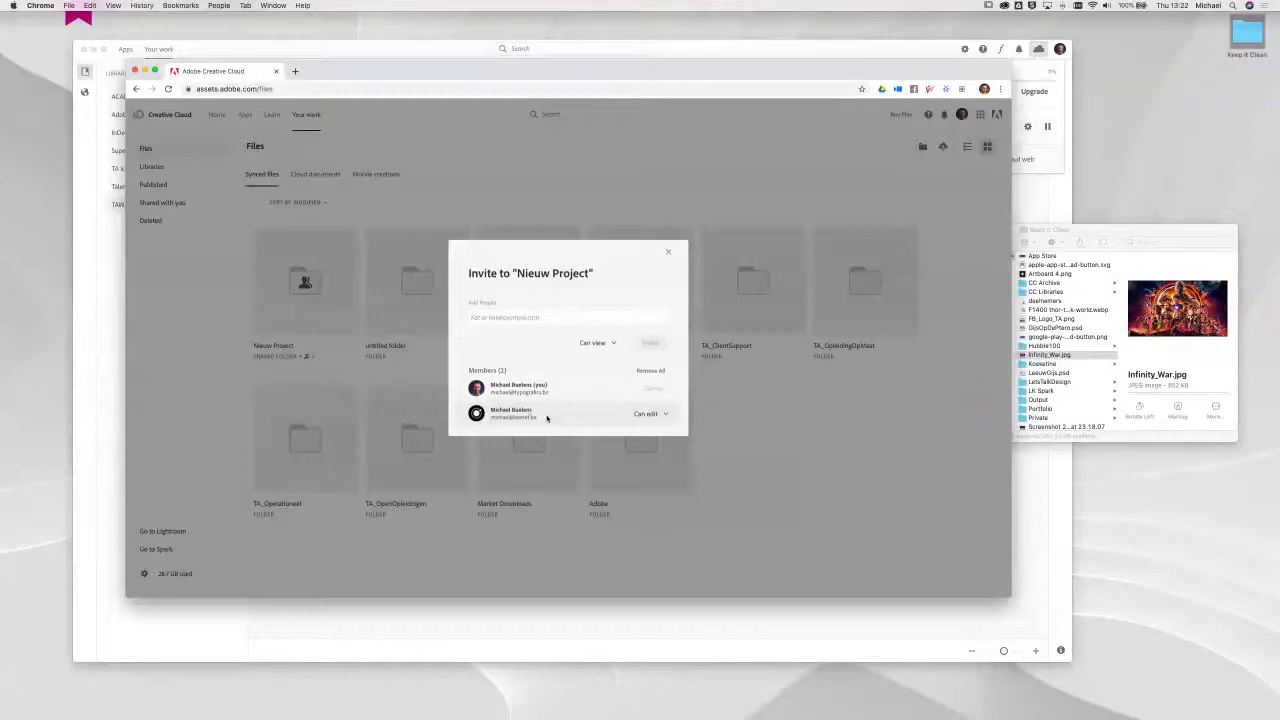
left_click(668, 415)
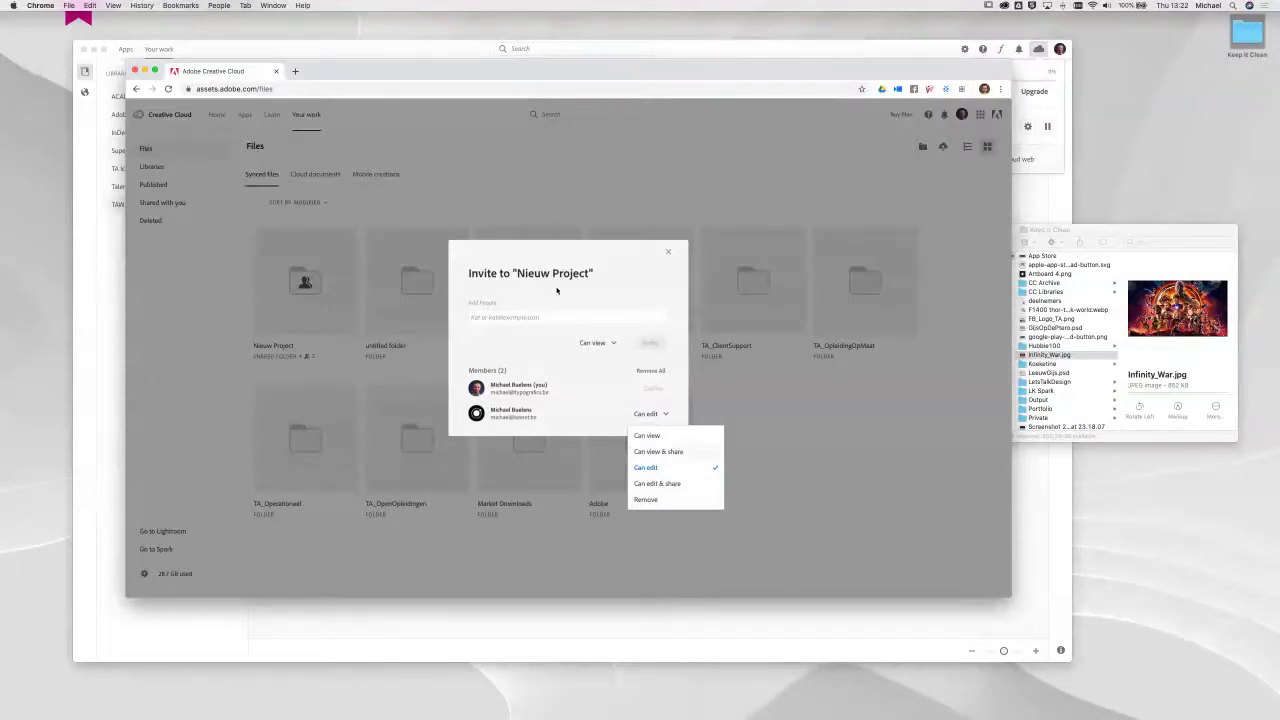
left_click(670, 253)
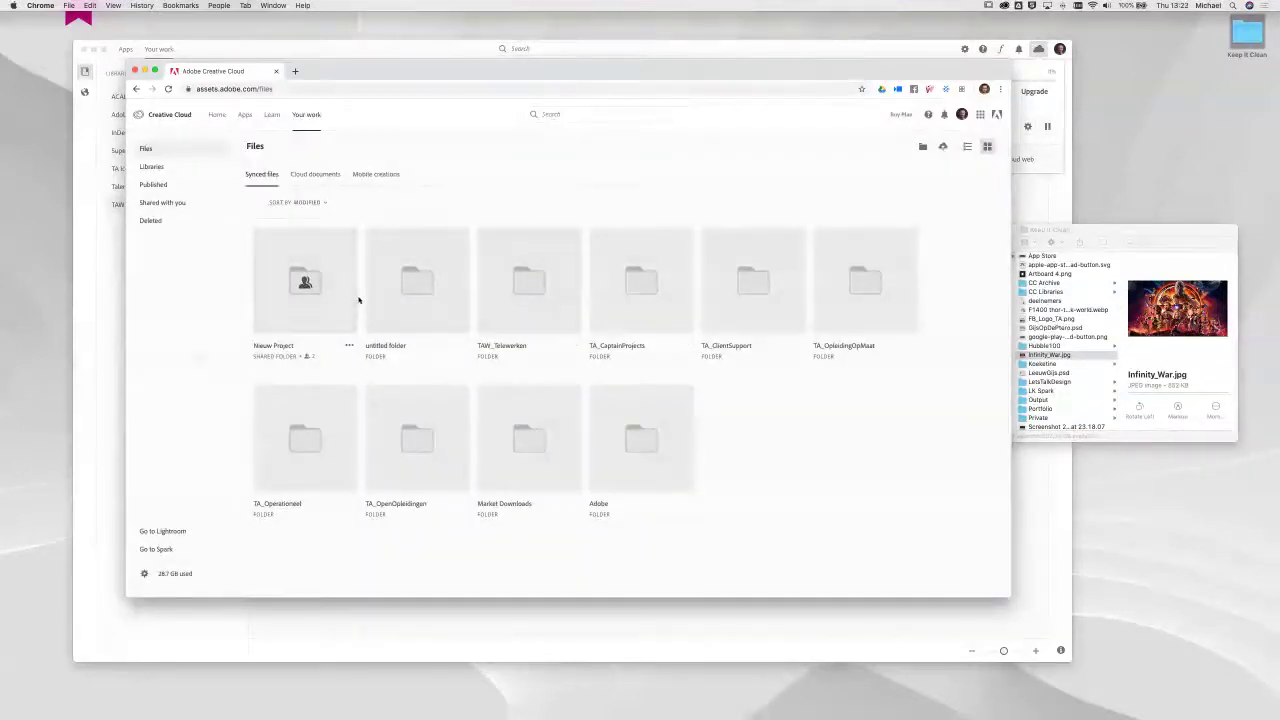
Step: Browse from TAW_Telewerken through Project Typo and Client Input to Typografics Brand Assets, then return to Client Input
left_click(515, 285)
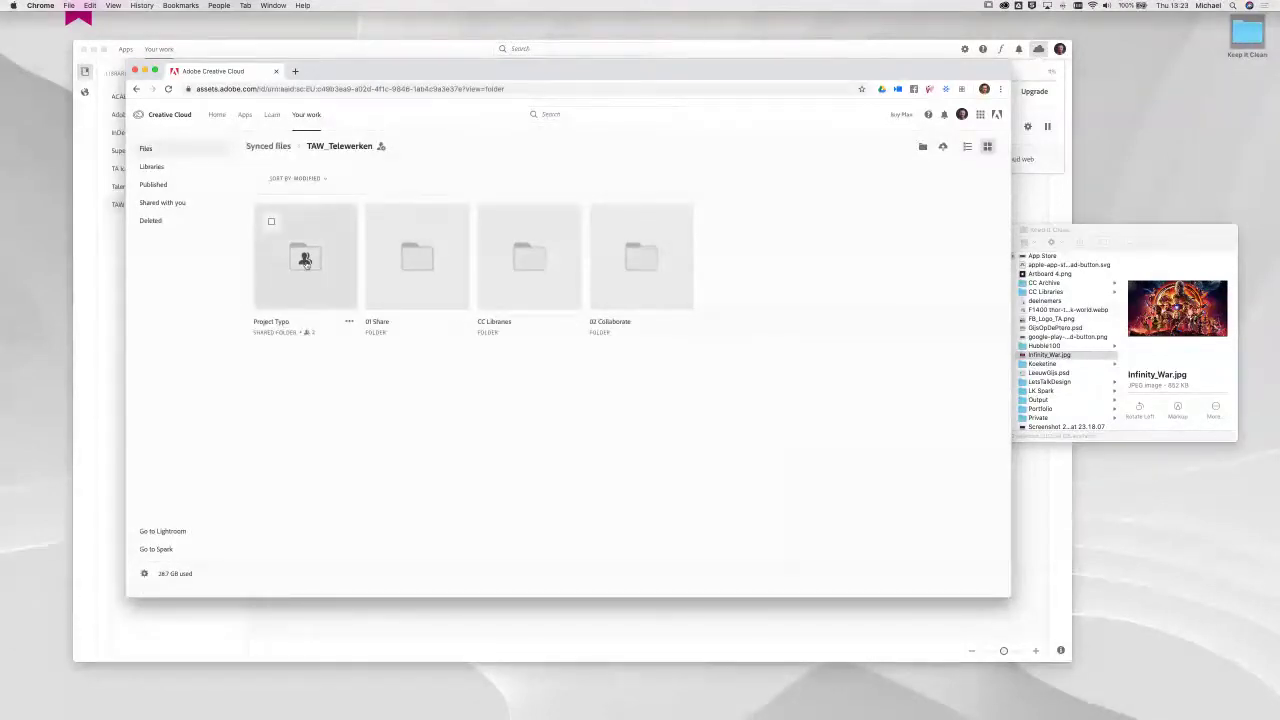
left_click(305, 257)
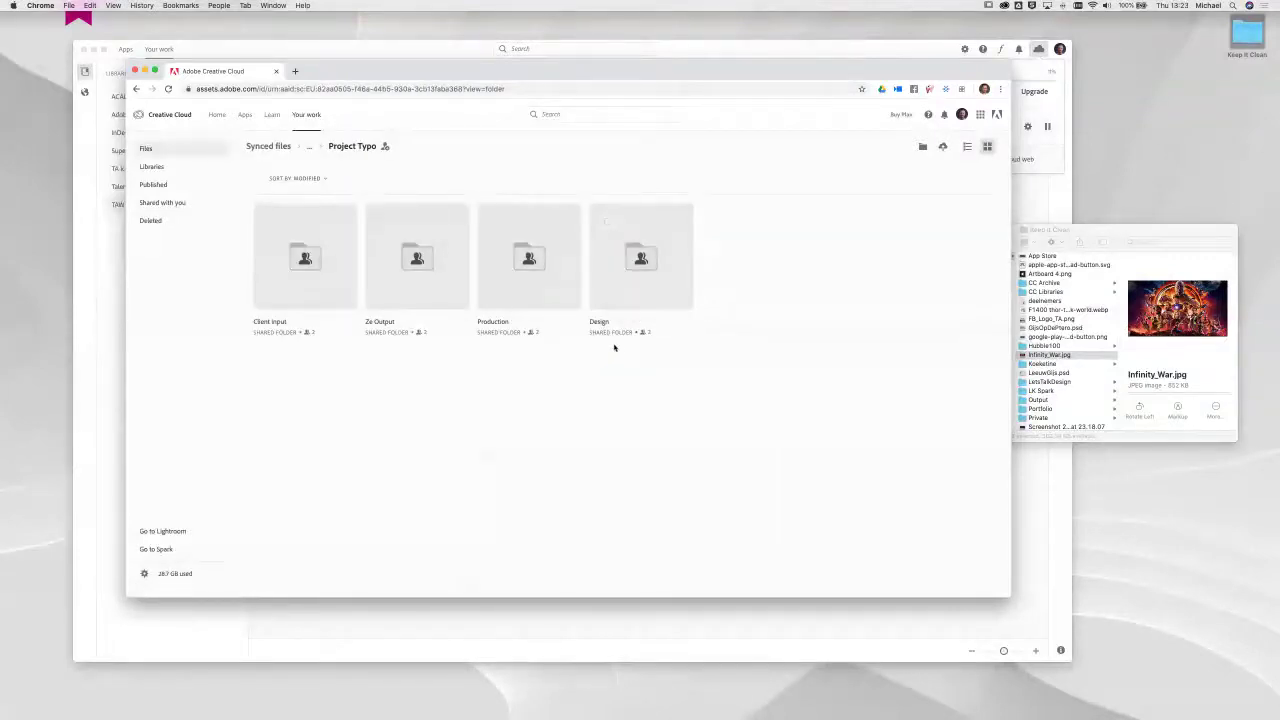
left_click(305, 265)
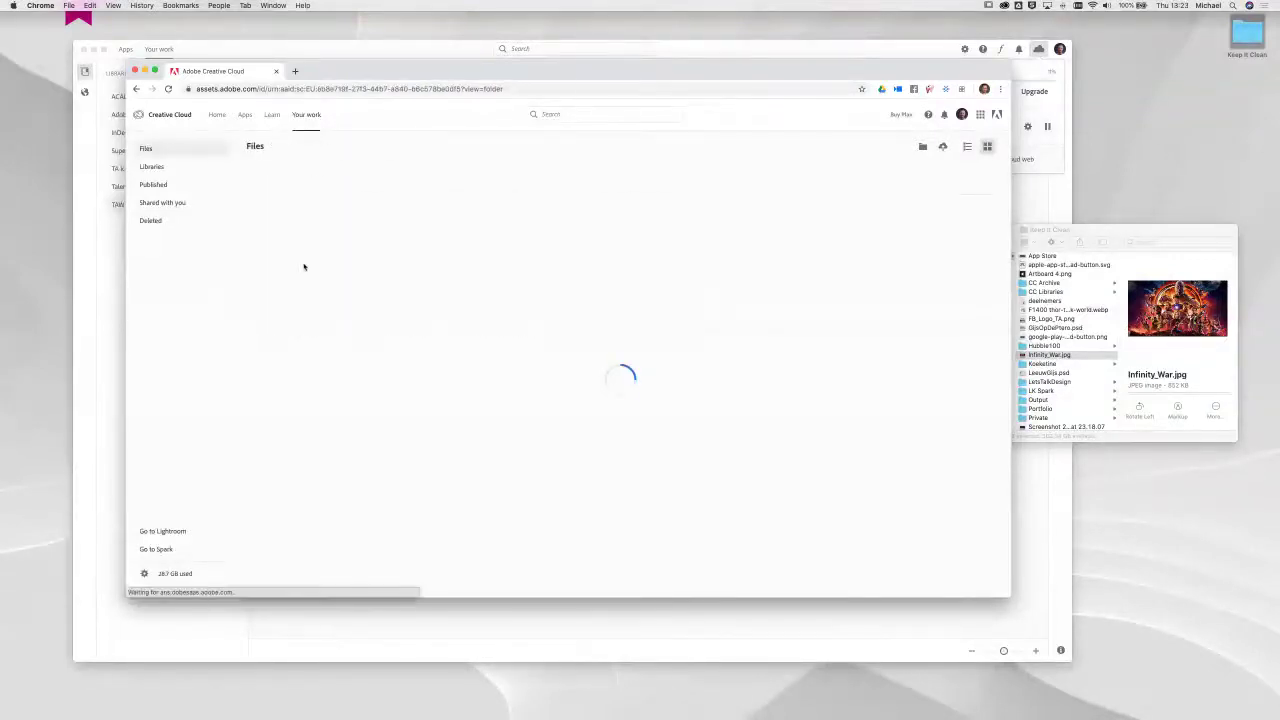
left_click(318, 268)
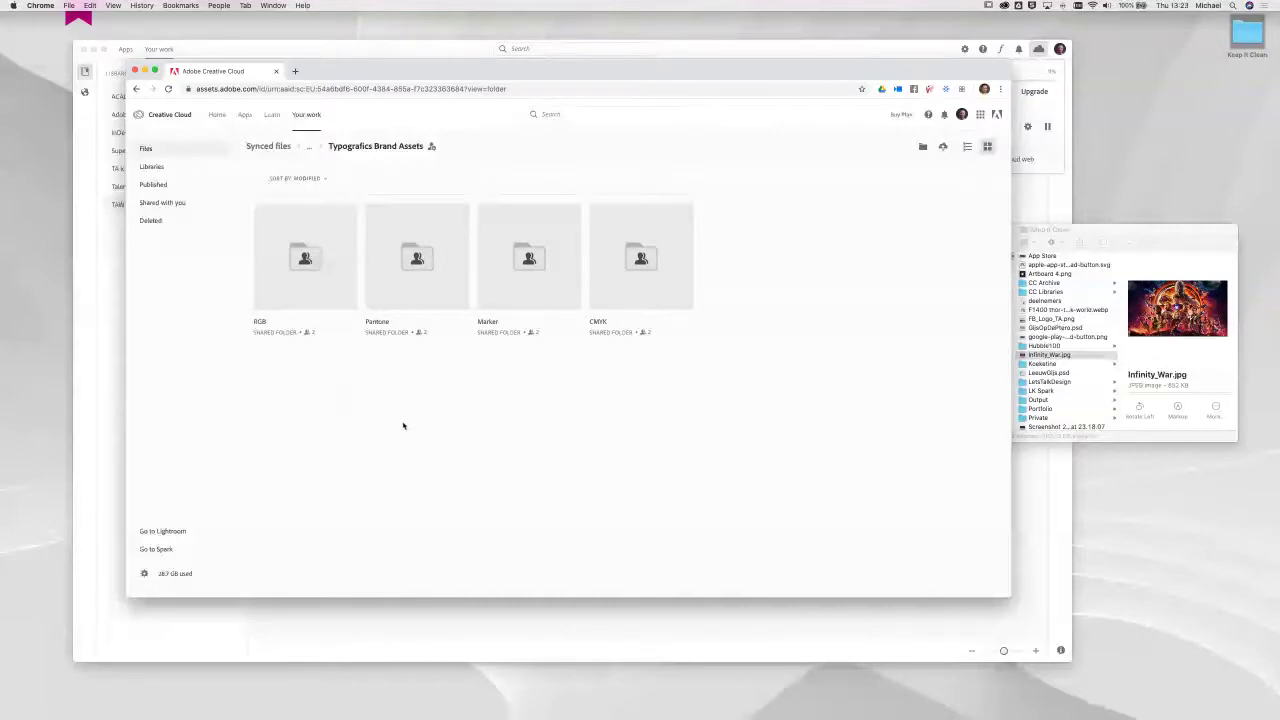
left_click(136, 88)
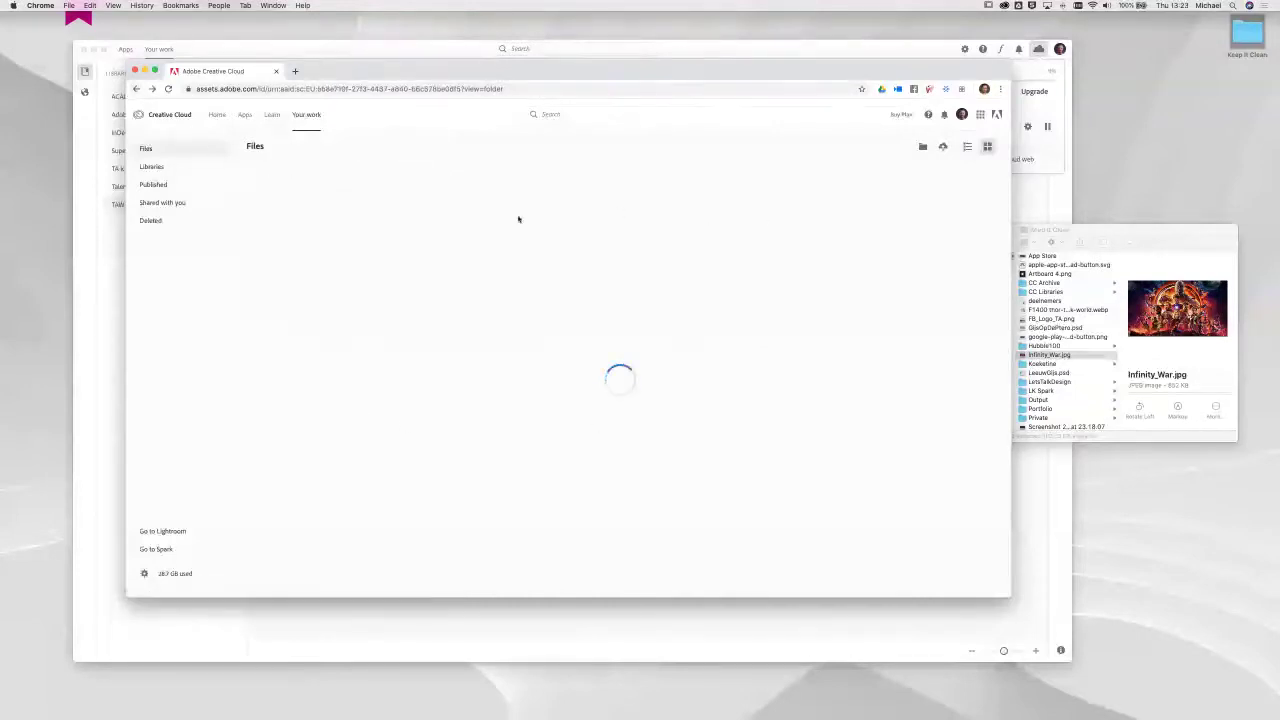
Step: Switch to Finder and browse the TAW_Telewerken subfolders in Creative Cloud Files, including Project Typo and 01 Share
key("super+Tab")
key("super+Tab")
key("super+shift+Tab")
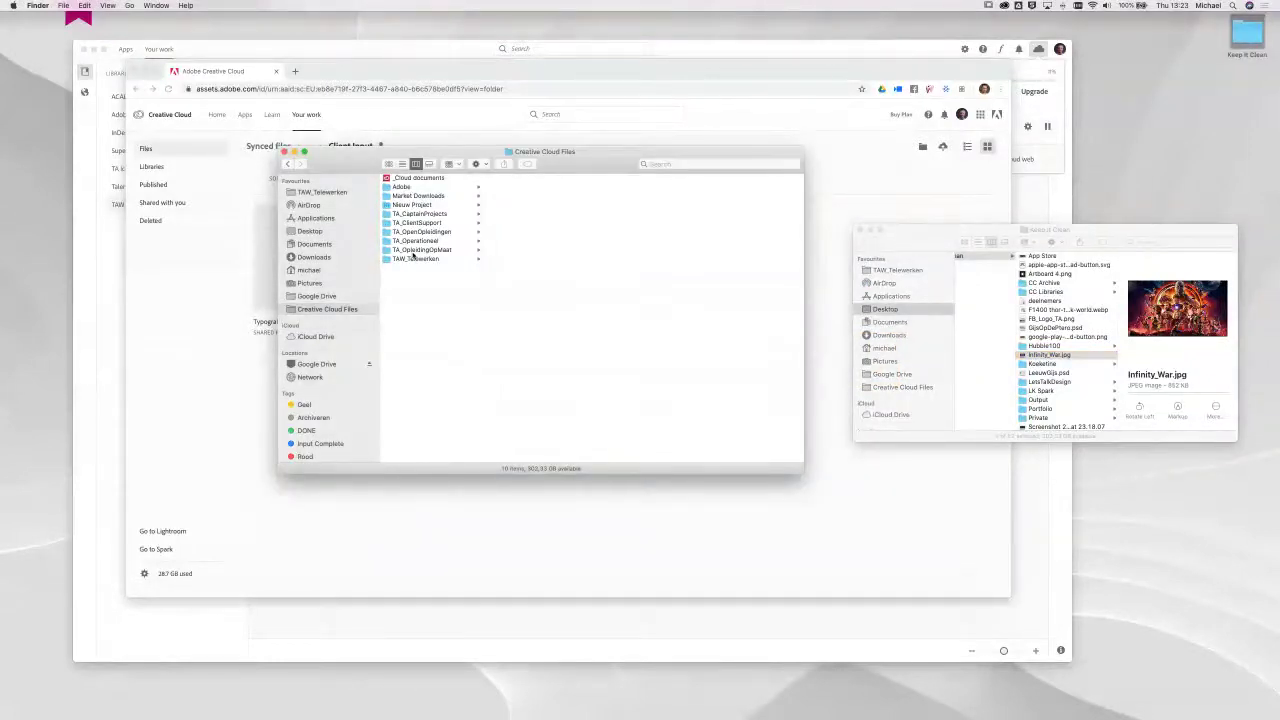
left_click(415, 258)
left_click(503, 205)
key("Right")
key("Down")
key("Down")
key("Down")
key("Left")
key("Up")
key("Up")
key("Up")
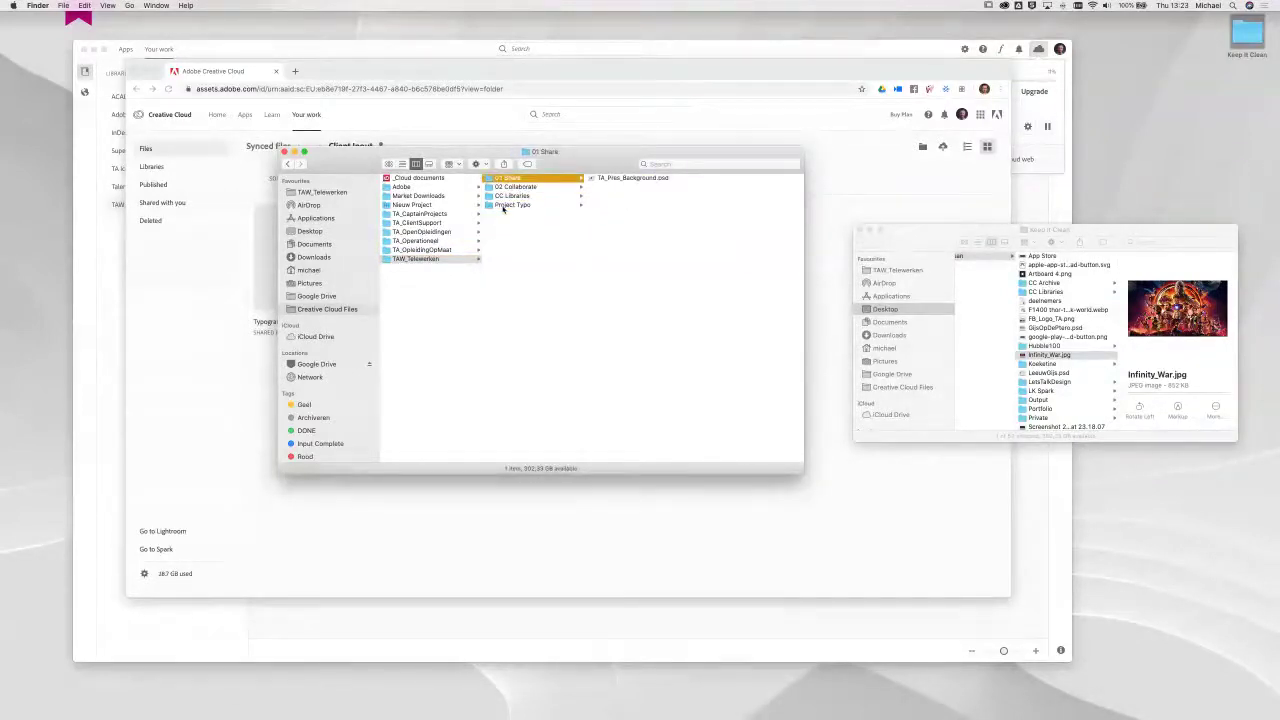
key("Right")
Step: Return to Chrome and open the 01 Share folder inside TAW_Telewerken from the synced files
left_click(237, 374)
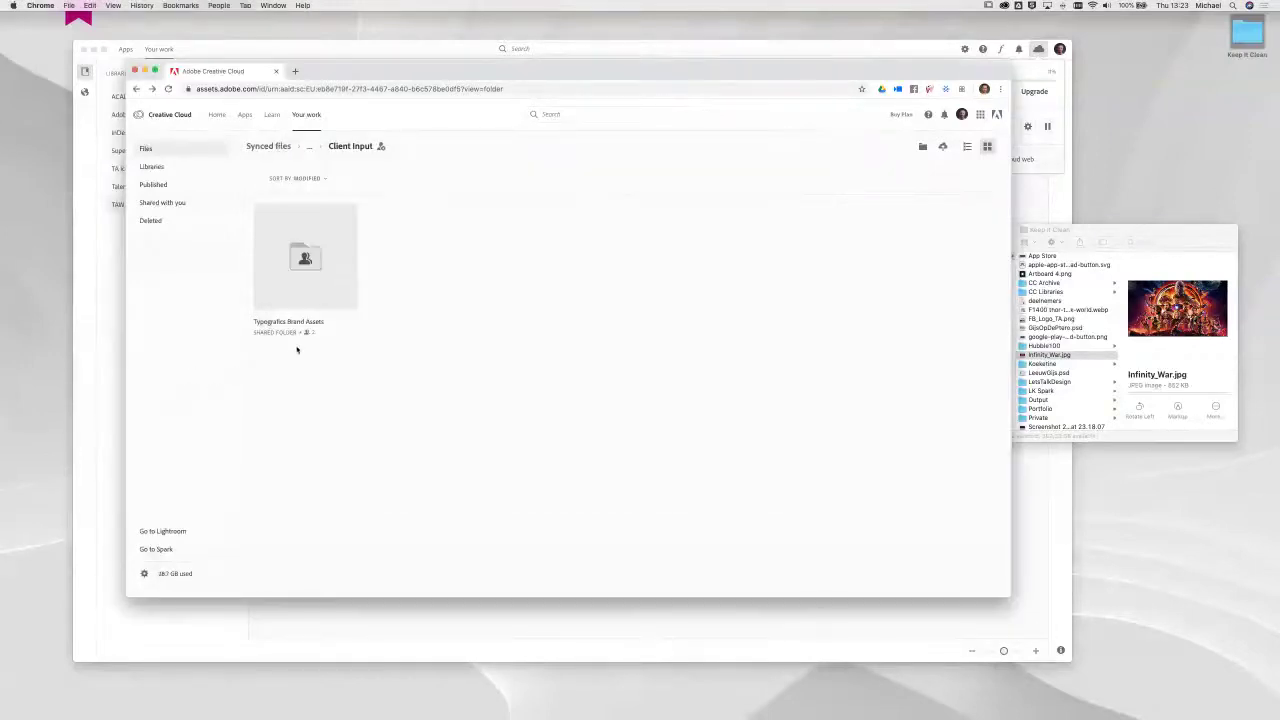
left_click(309, 146)
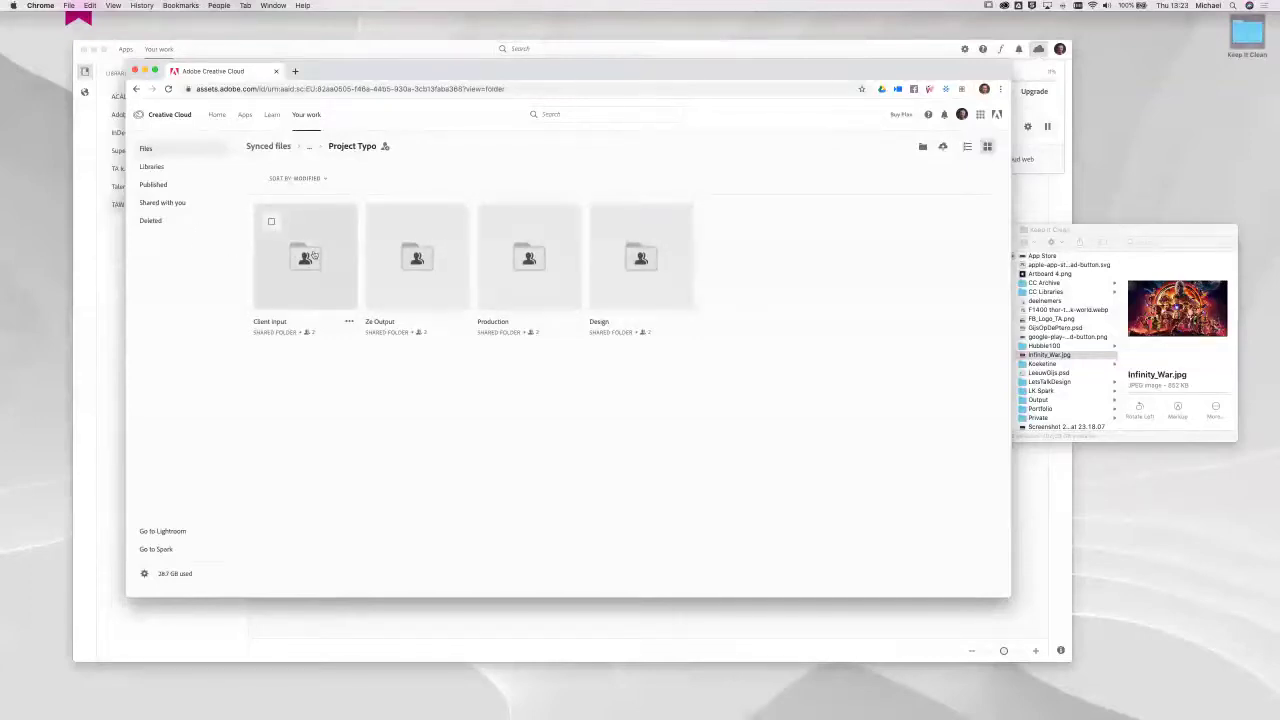
left_click(268, 146)
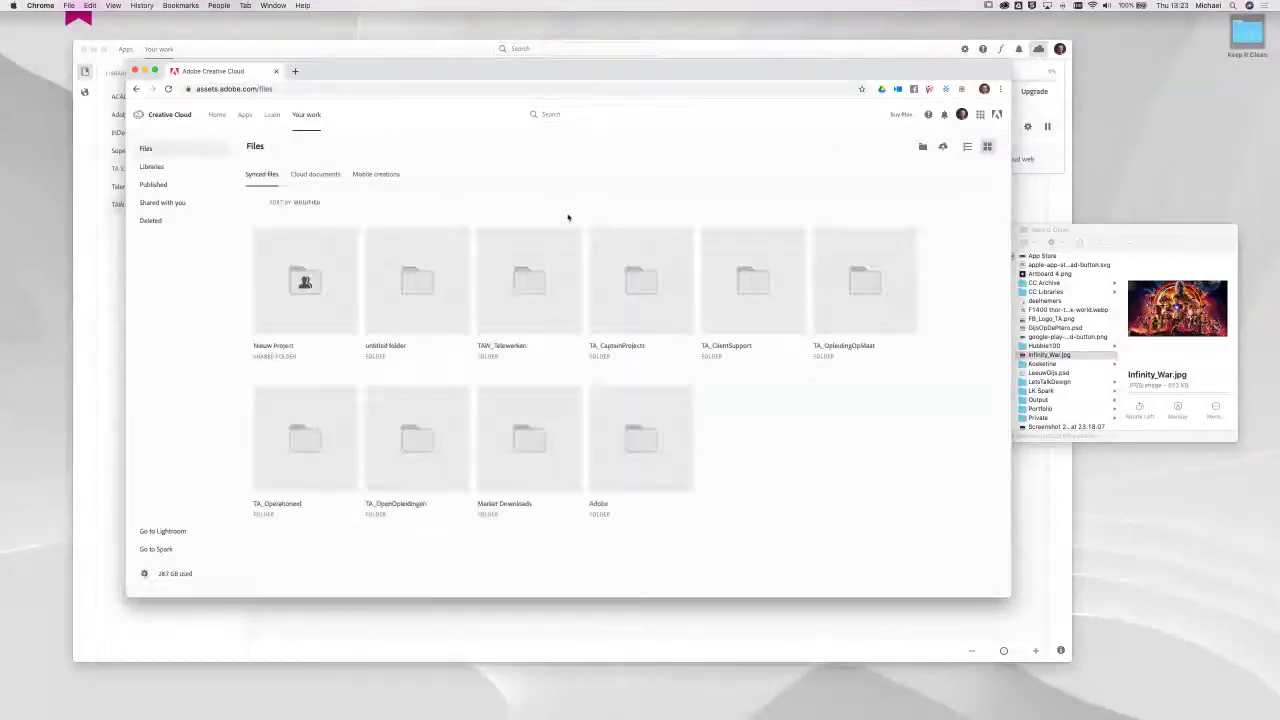
left_click(537, 286)
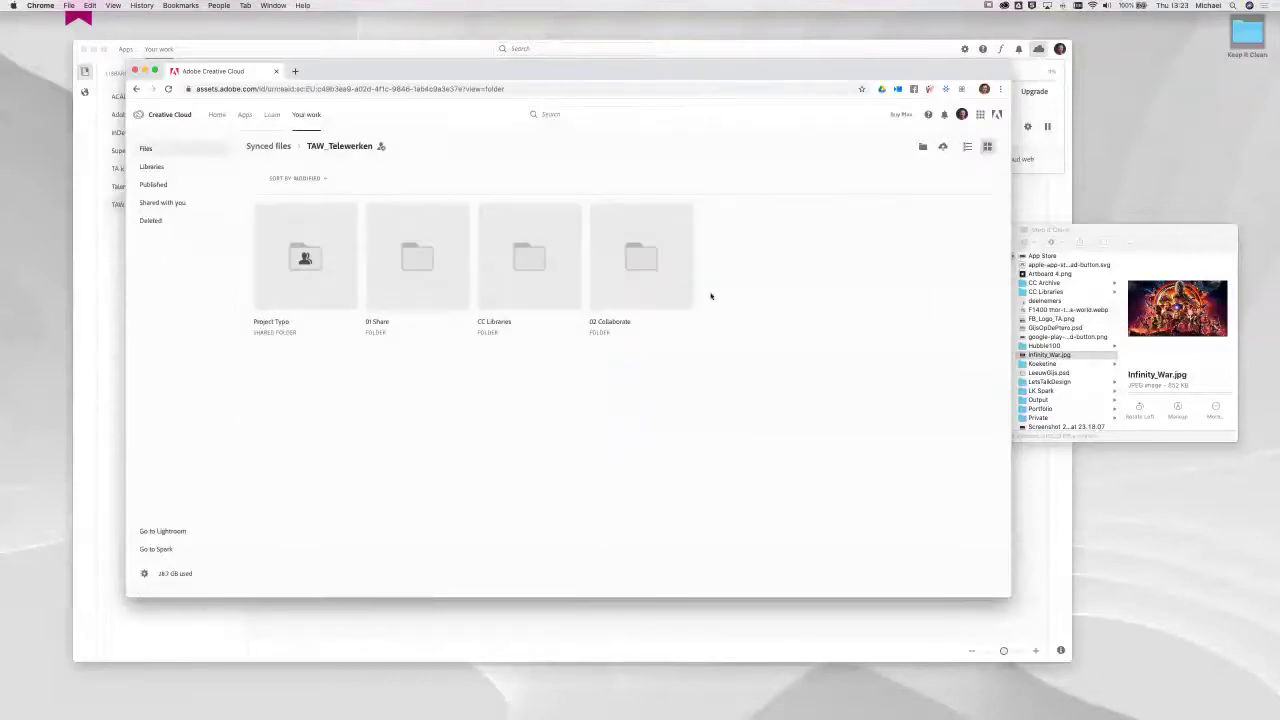
left_click(424, 263)
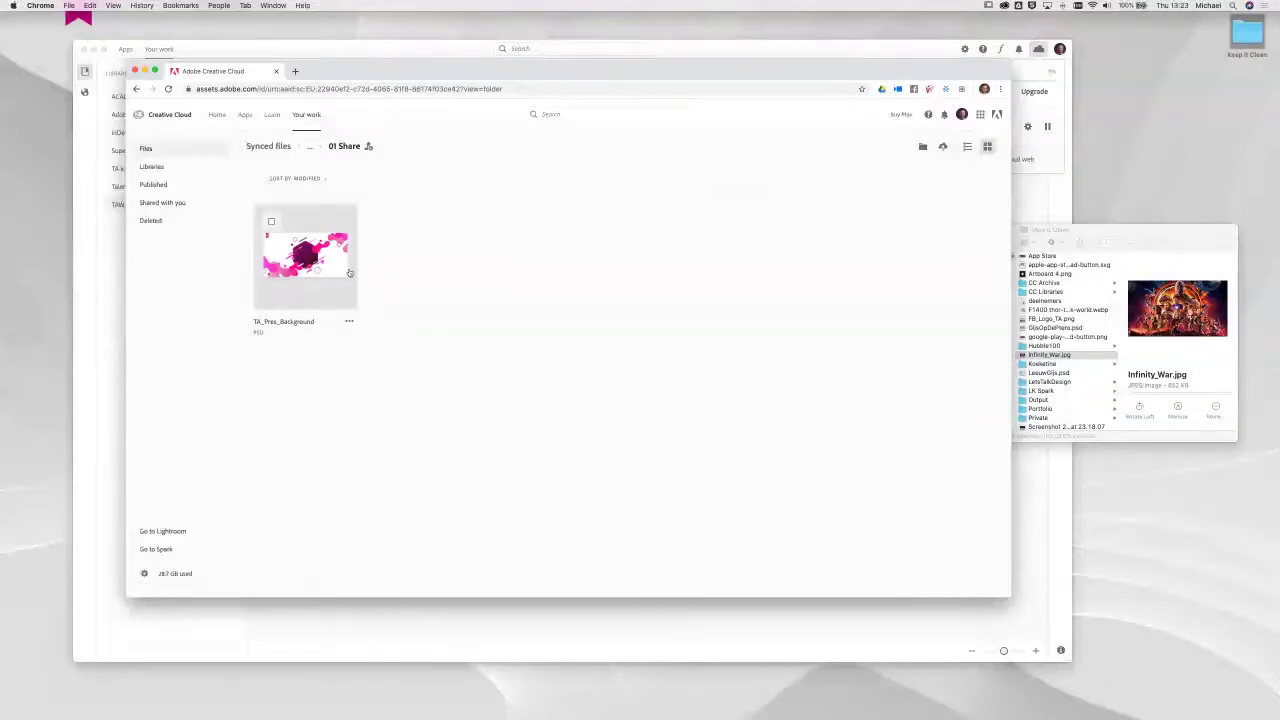
Step: Create a share link for the TA_Pres_Background file and copy it
left_click(349, 322)
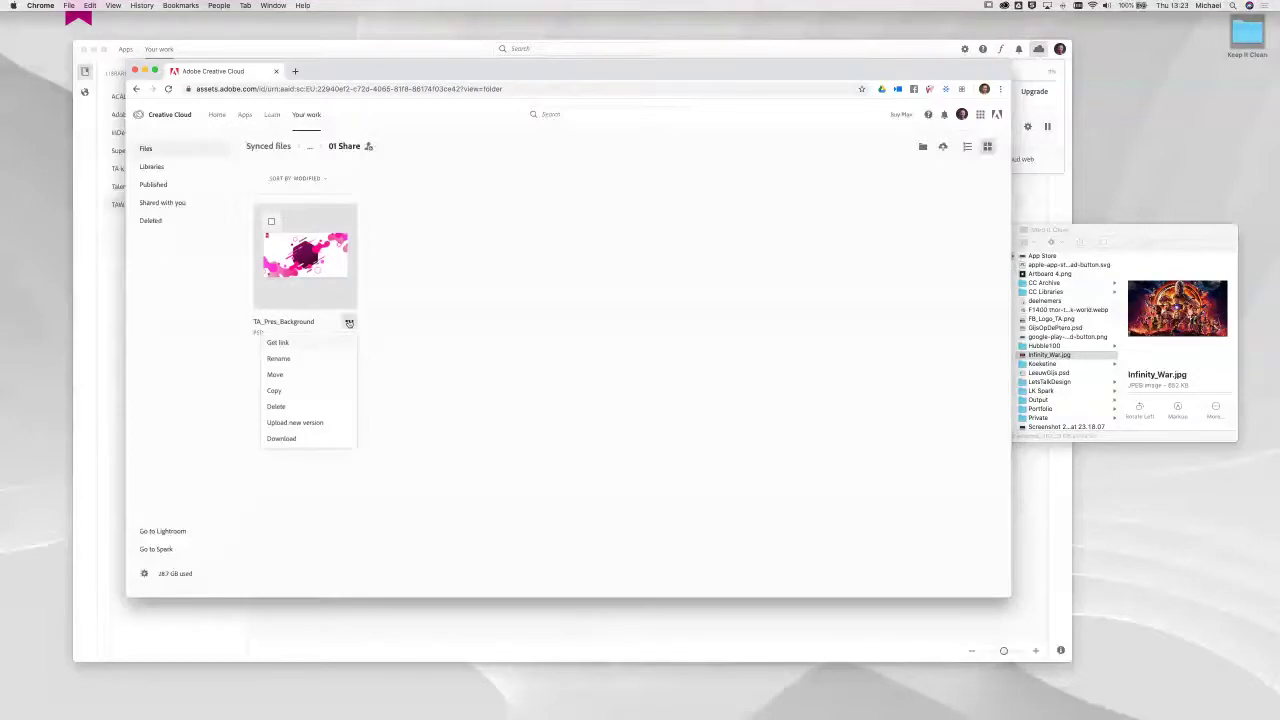
left_click(278, 343)
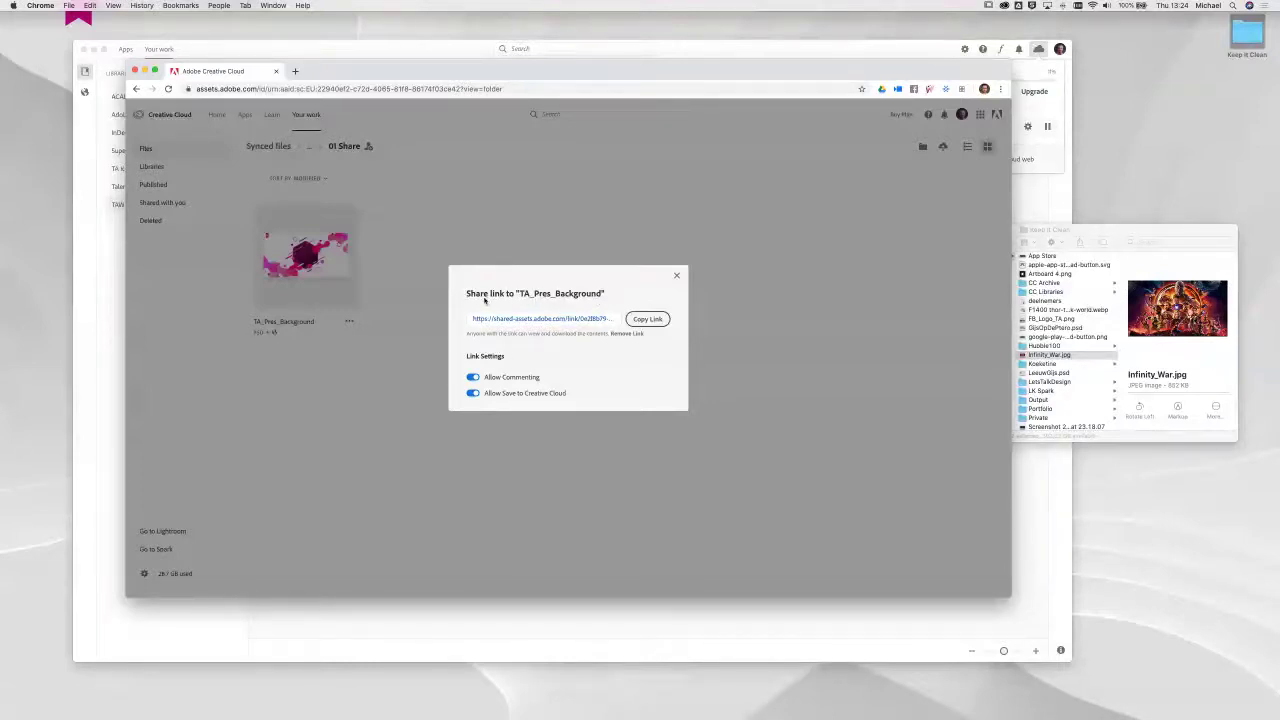
left_click(651, 323)
Step: Switch to Safari and open the copied share link to view TA_Pres_Background as a recipient
left_click(729, 684)
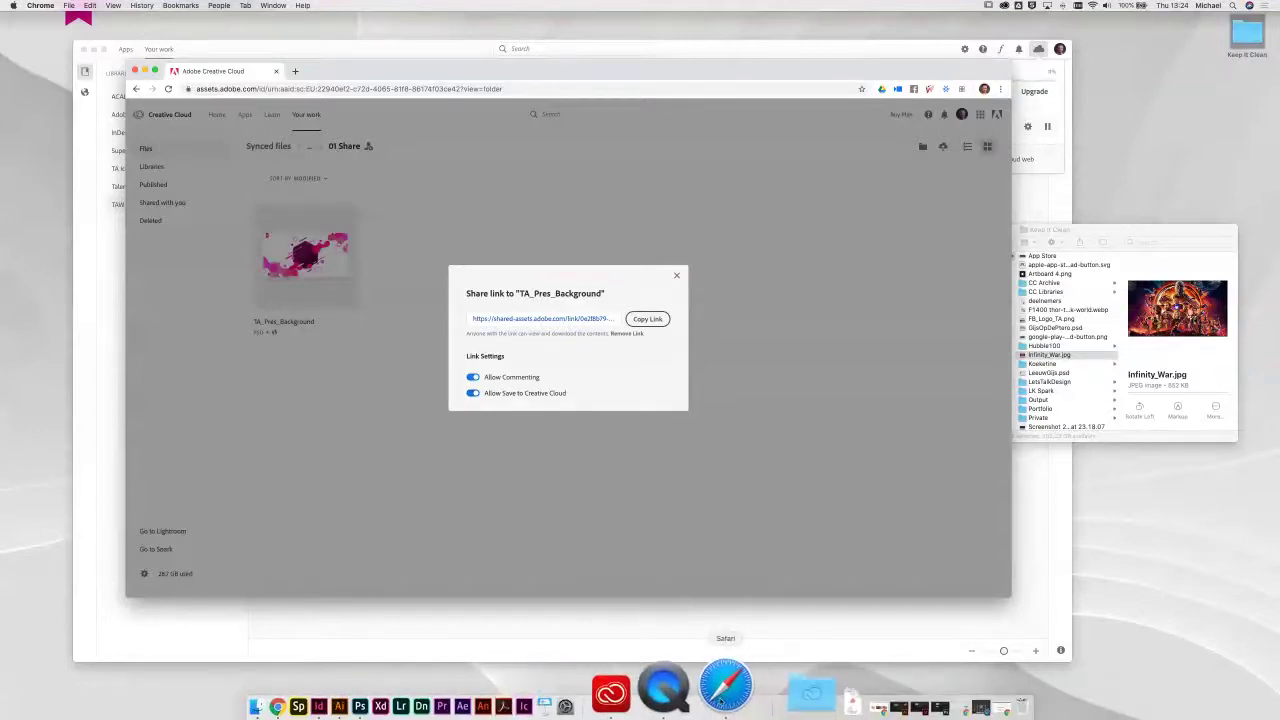
key("super+v")
key("Return")
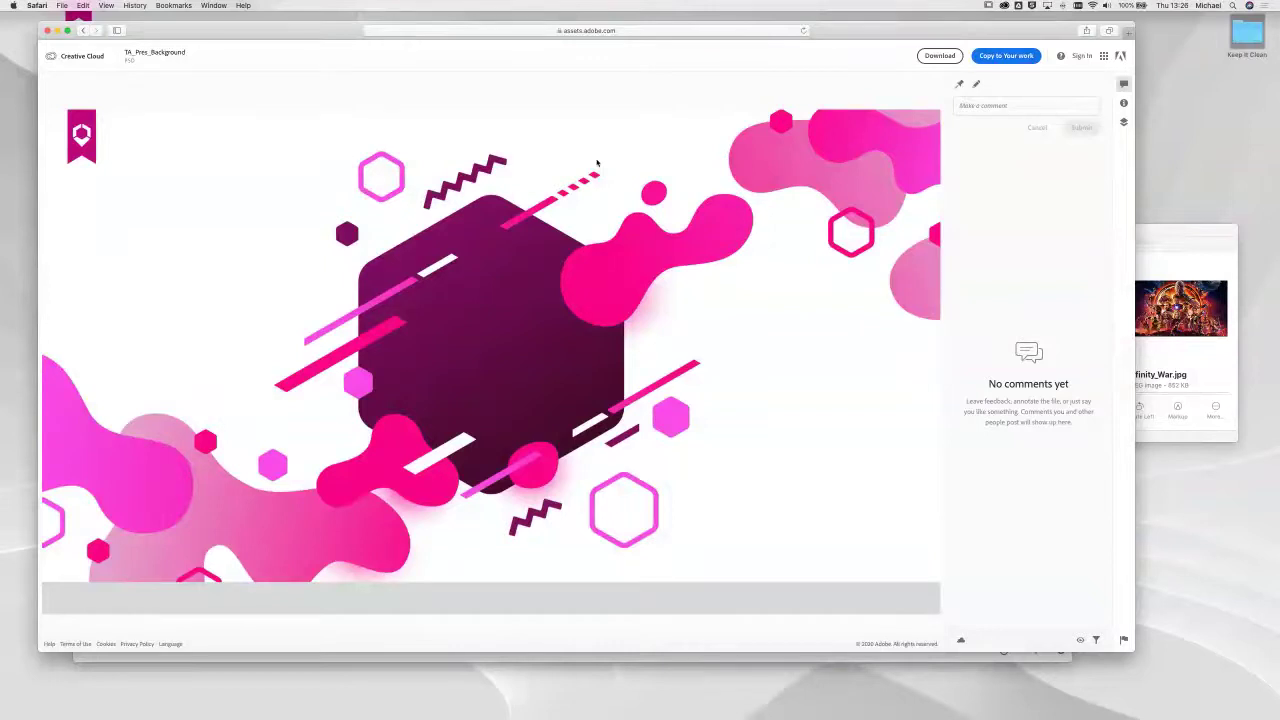
mouse_move(390, 712)
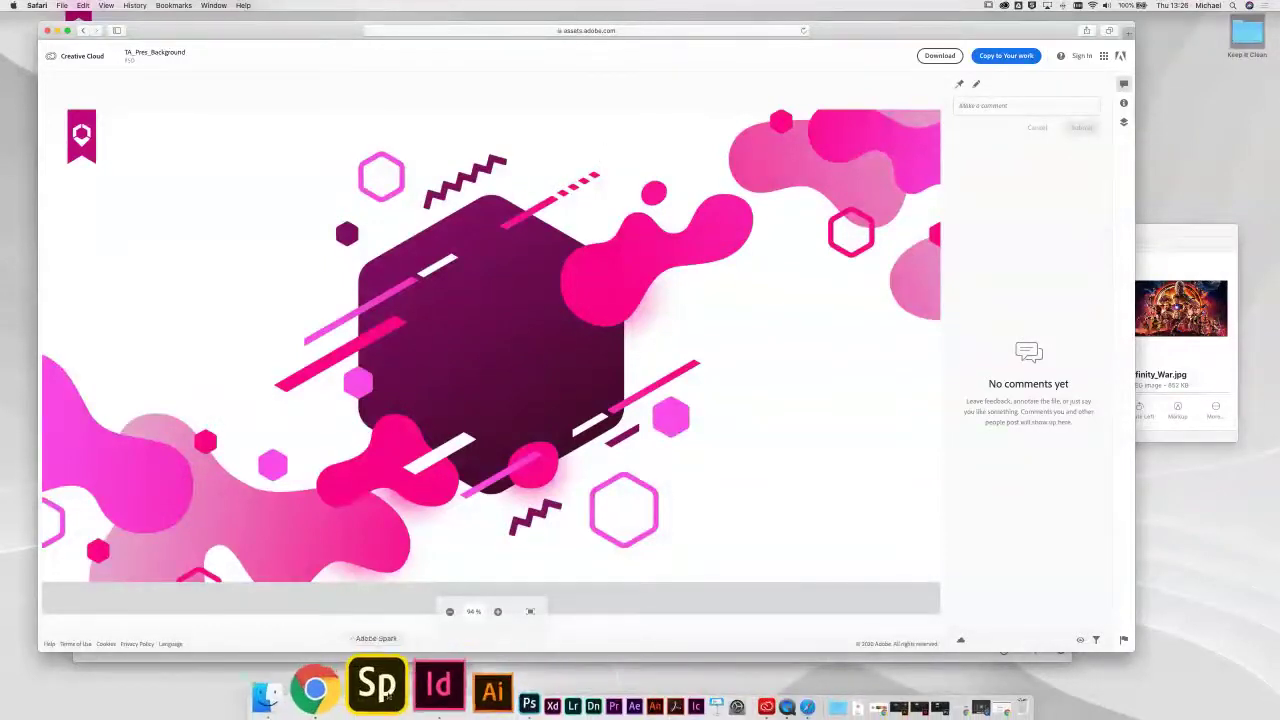
Step: Switch to Finder and create a new folder named Fonts inside the 01 Share folder
left_click(340, 688)
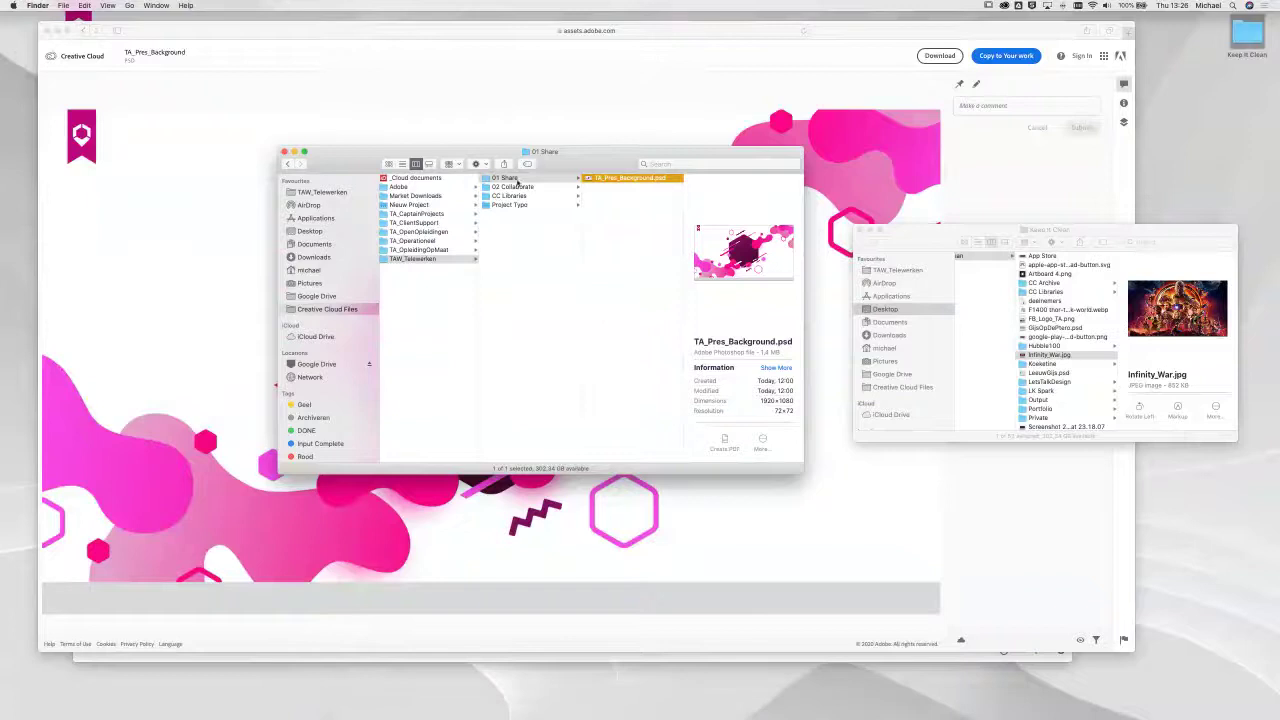
left_click(609, 221)
right_click(609, 221)
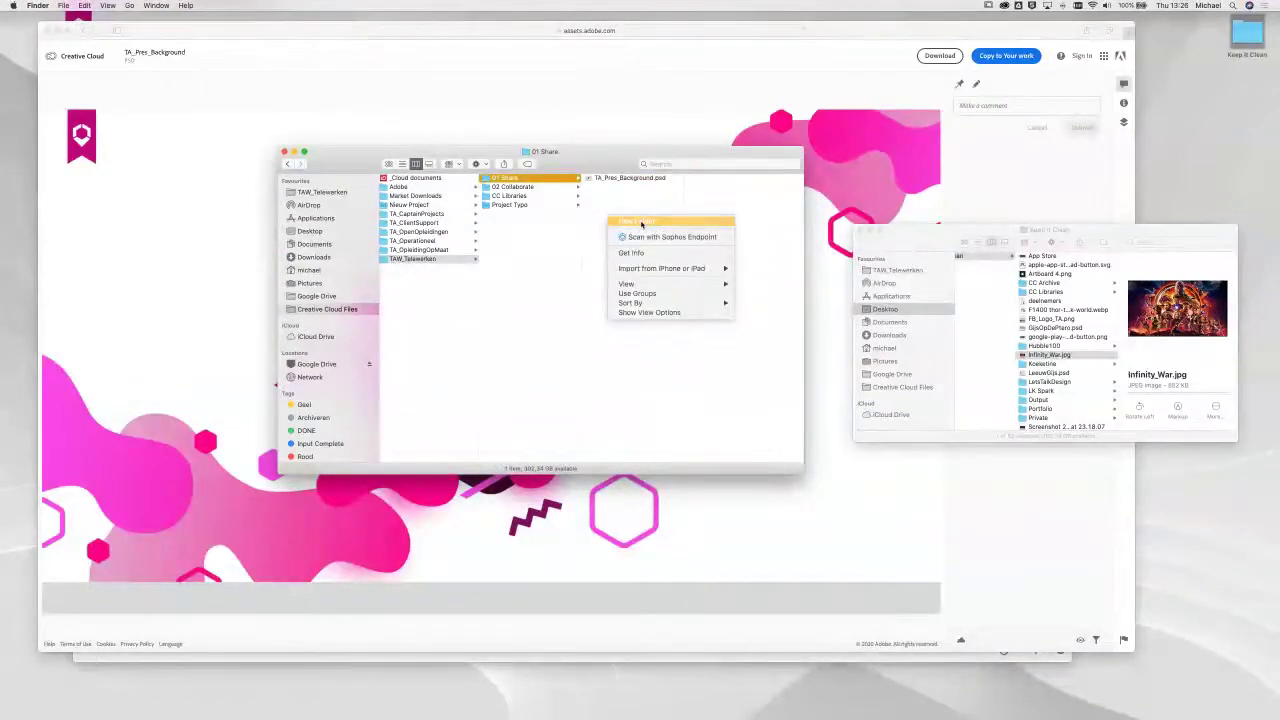
left_click(641, 221)
type("Fro")
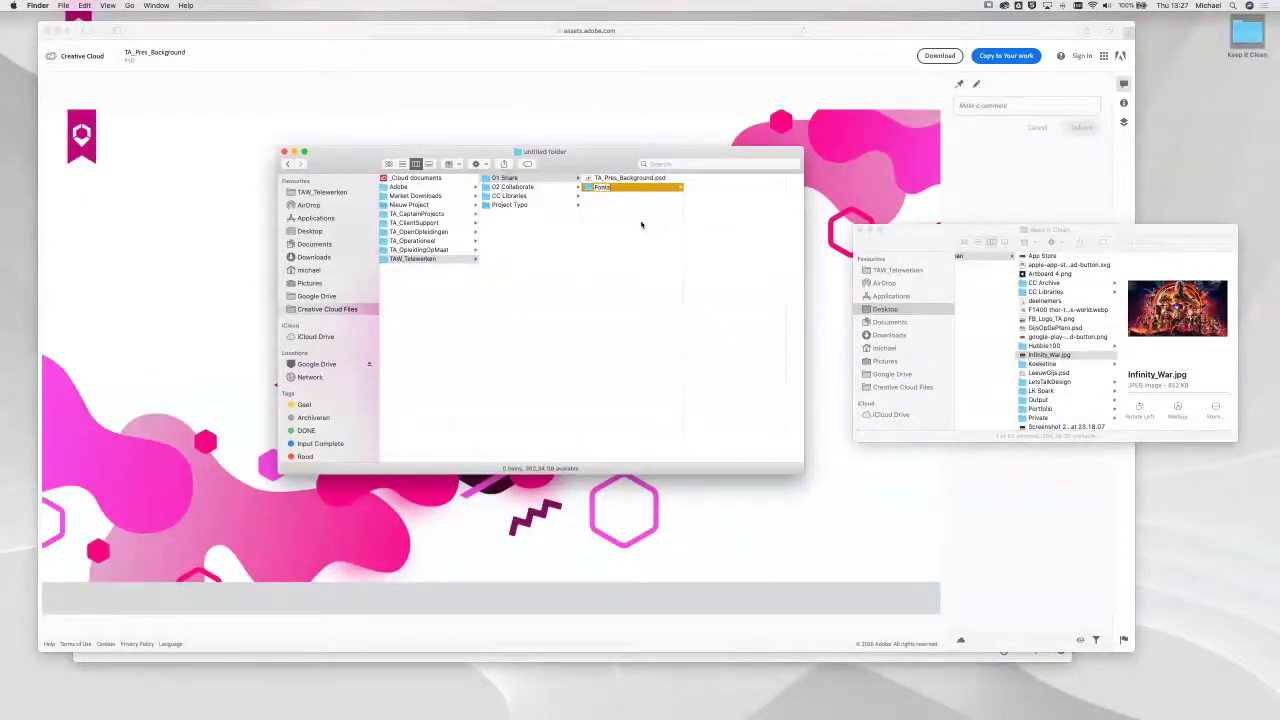
type("nts")
key("Return")
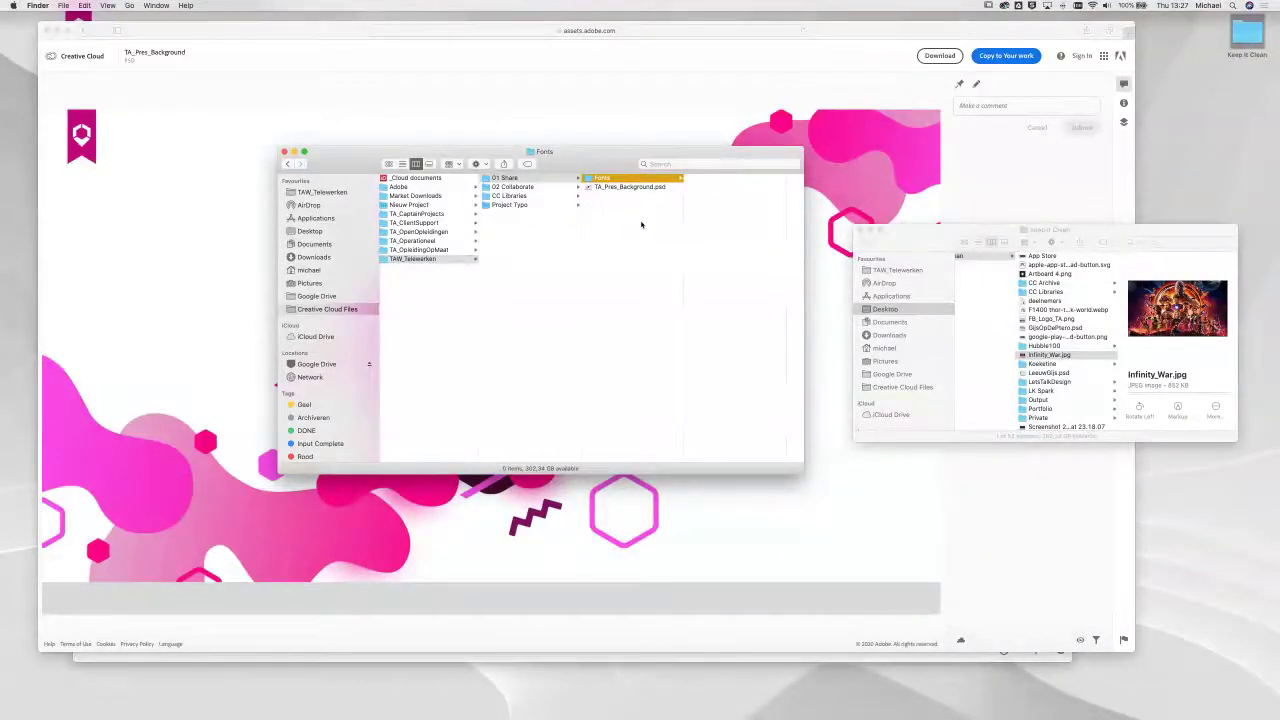
Step: Return to the shared TA_Pres_Background page in Safari and submit the comment "visual is zeer mooi"
left_click(233, 289)
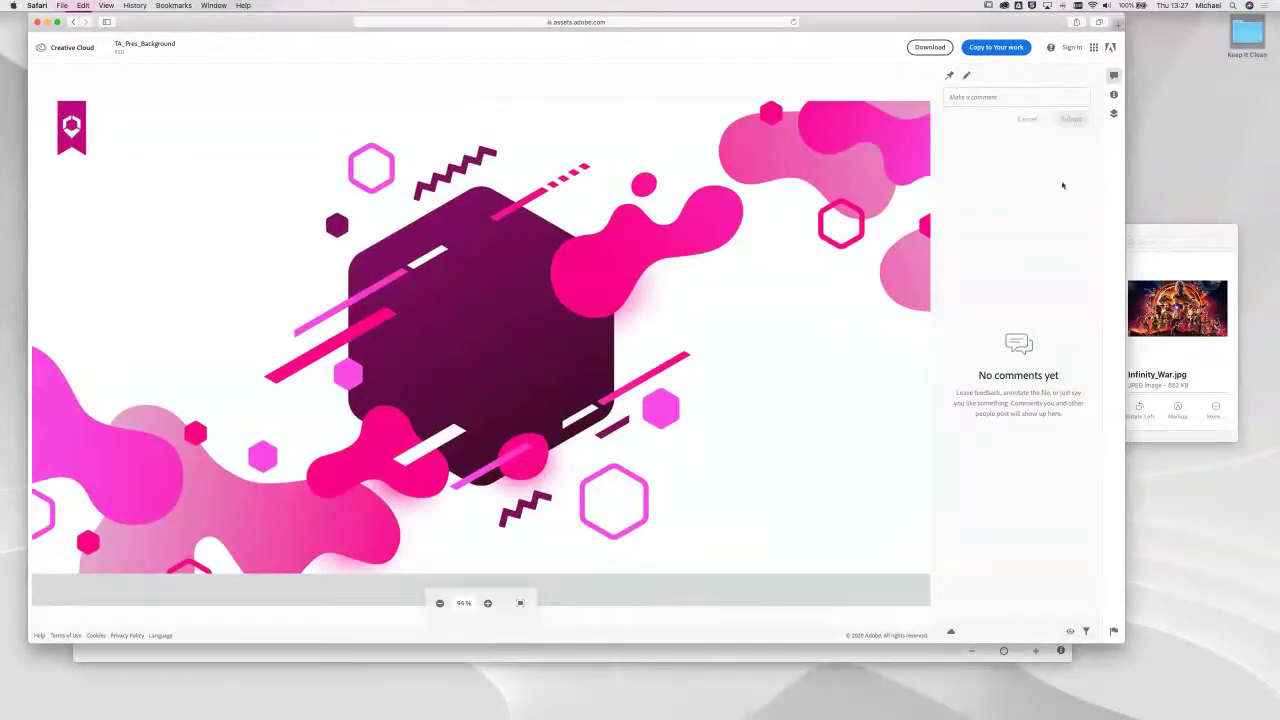
left_click(973, 97)
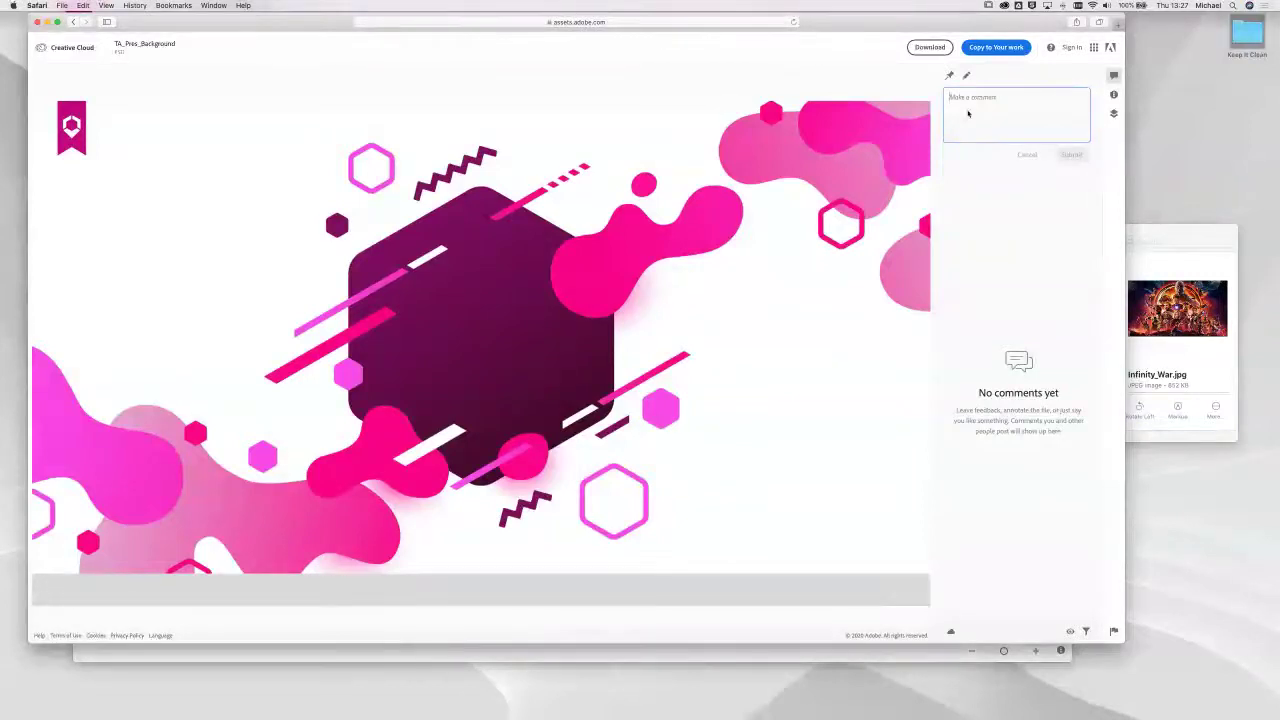
type("Ve")
type("sual is ae")
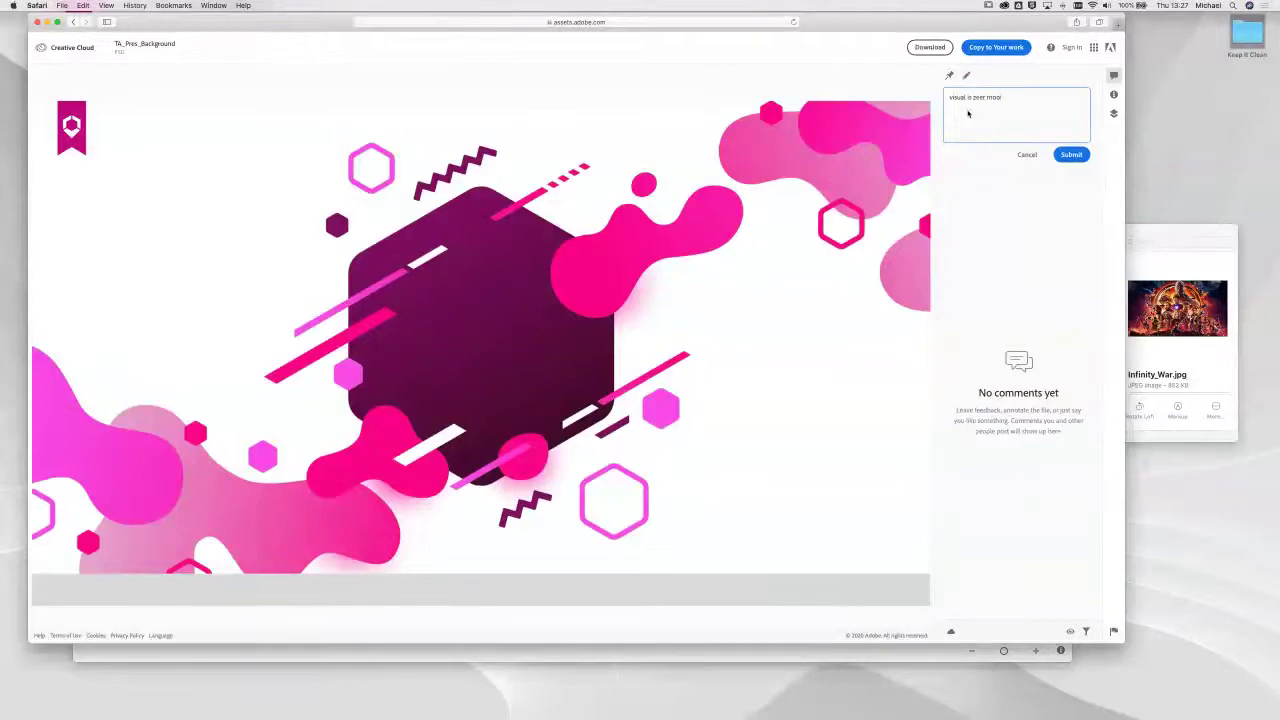
left_click(1071, 155)
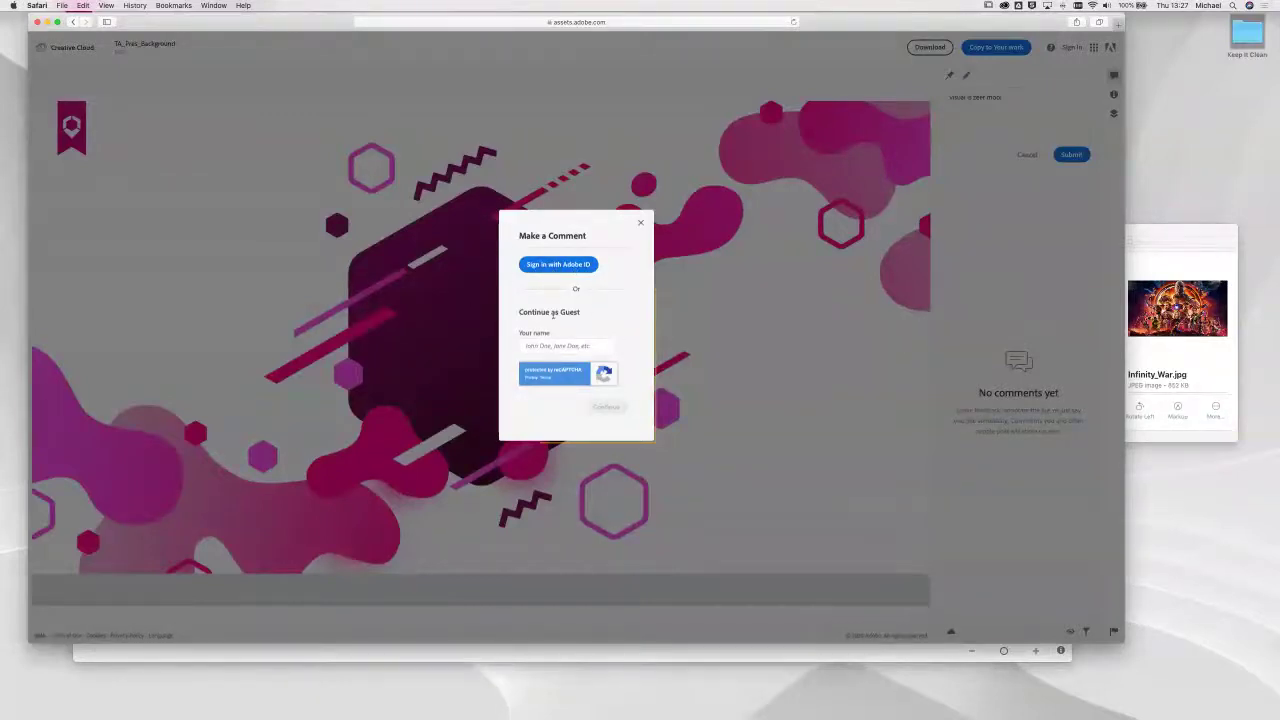
Step: Enter a guest name and continue as guest to post the comment
left_click(536, 345)
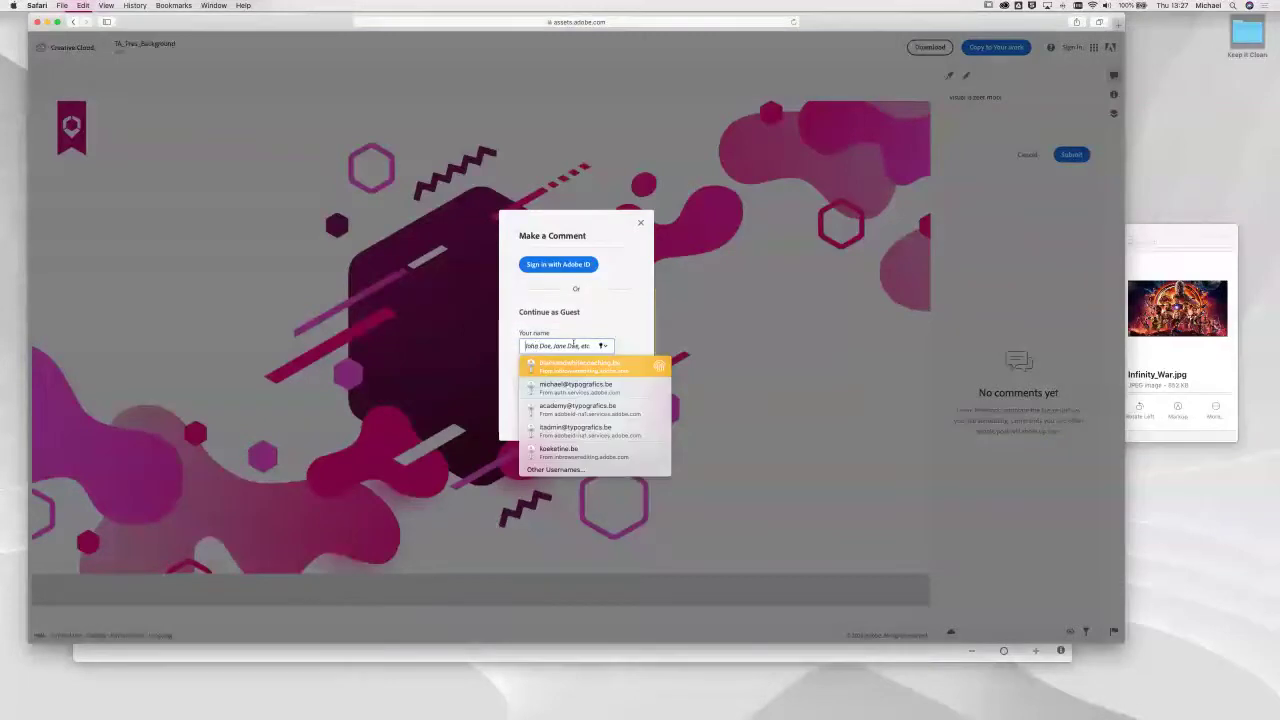
type("Mikey")
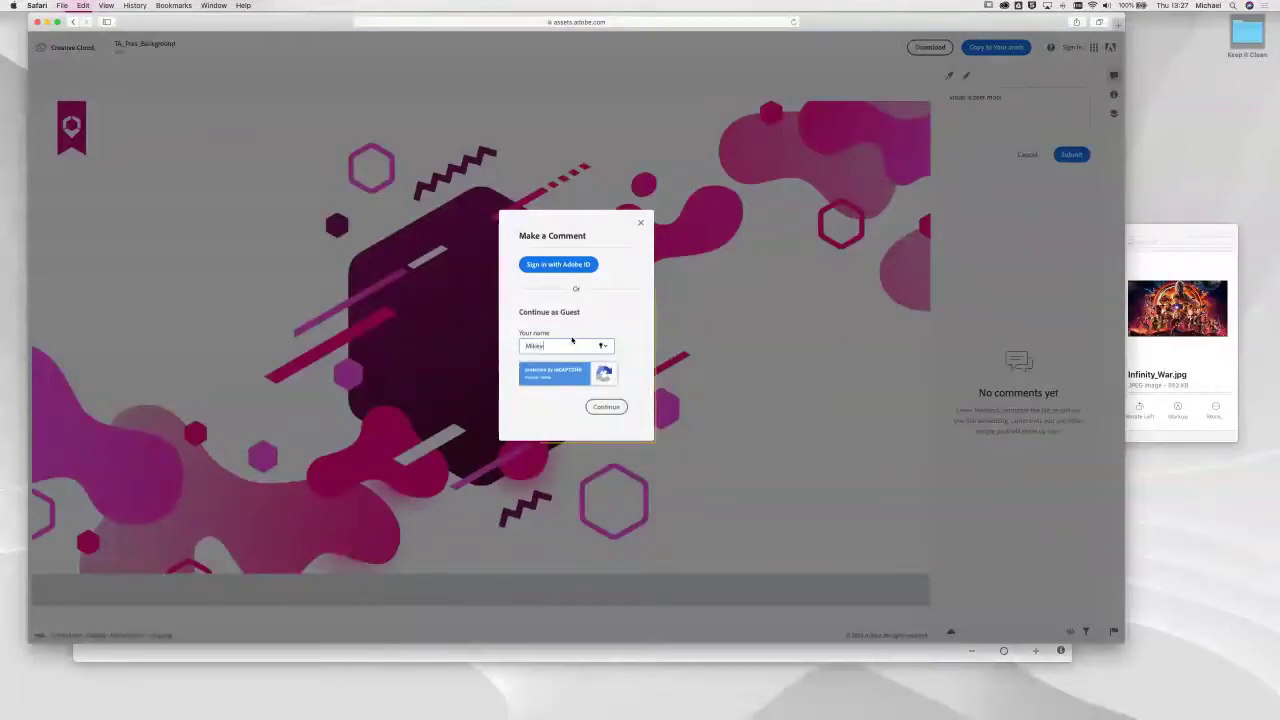
left_click(606, 406)
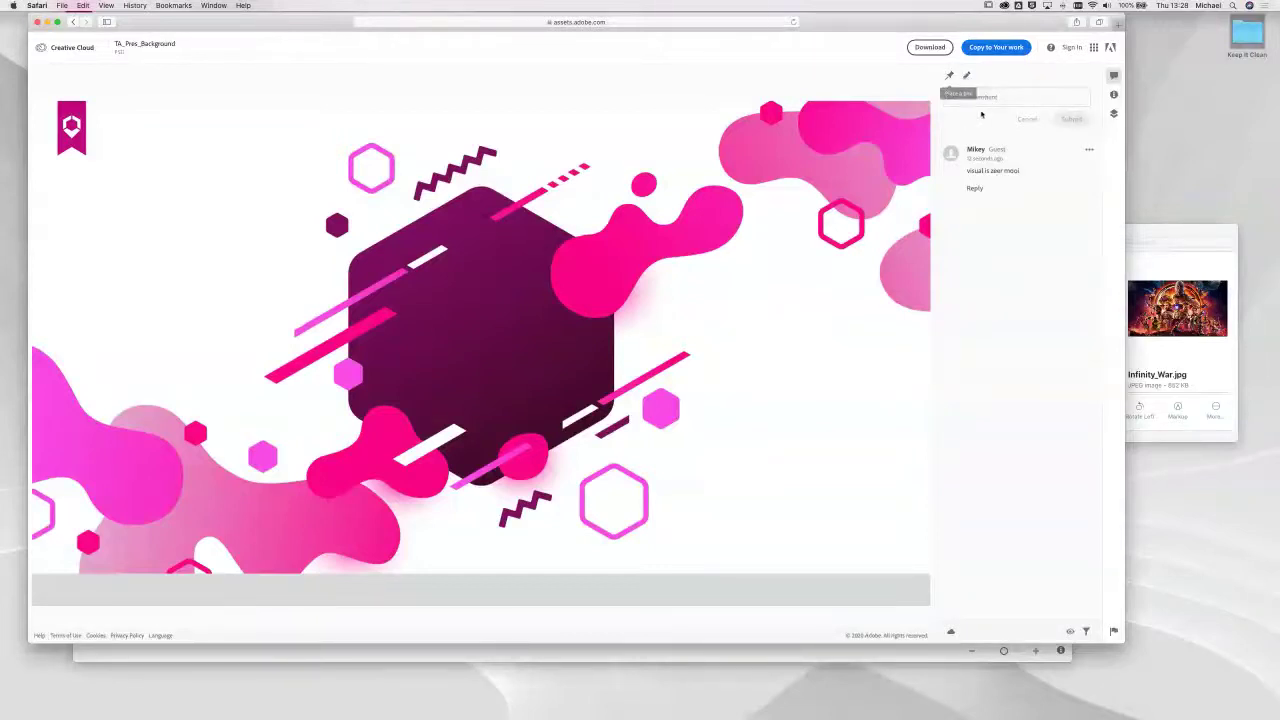
Step: Draw a red circle around the pink blob end beside the large hexagon and submit the comment "die kleur is niet zo mooi"
left_click(966, 76)
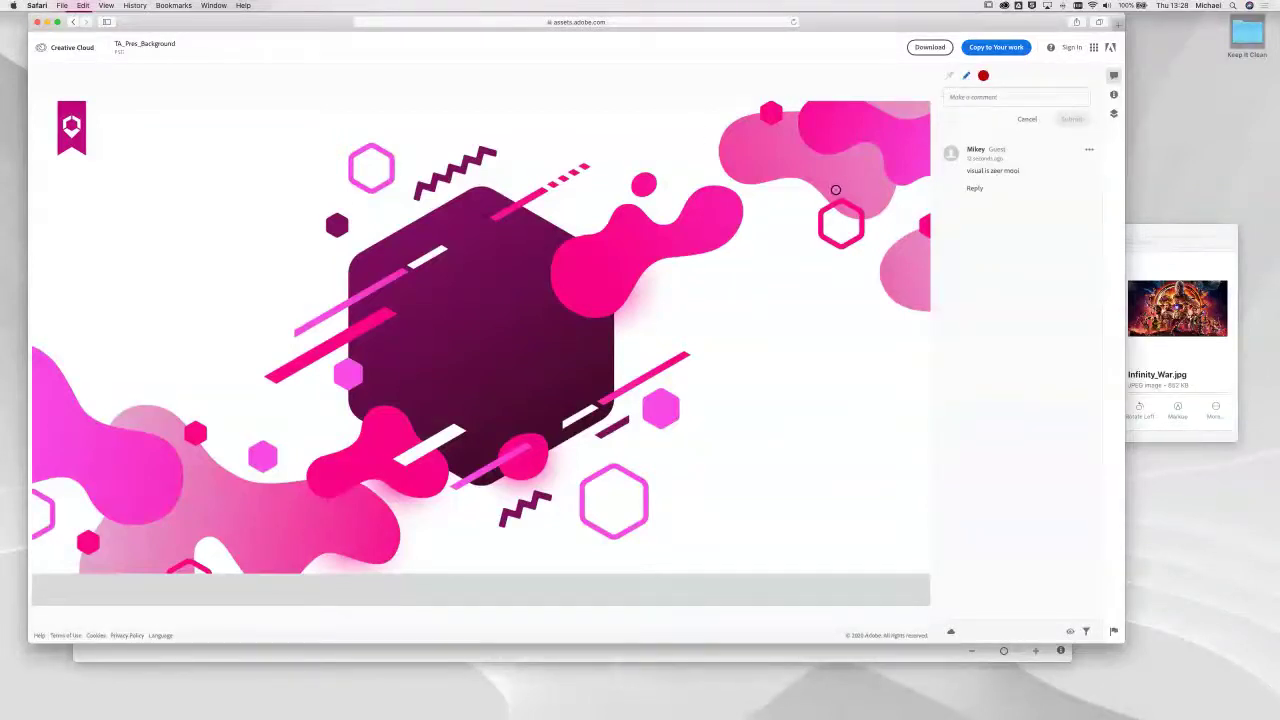
mouse_move(733, 148)
left_mouse_down()
mouse_move(669, 209)
mouse_move(714, 258)
mouse_move(766, 221)
mouse_move(730, 150)
left_mouse_up()
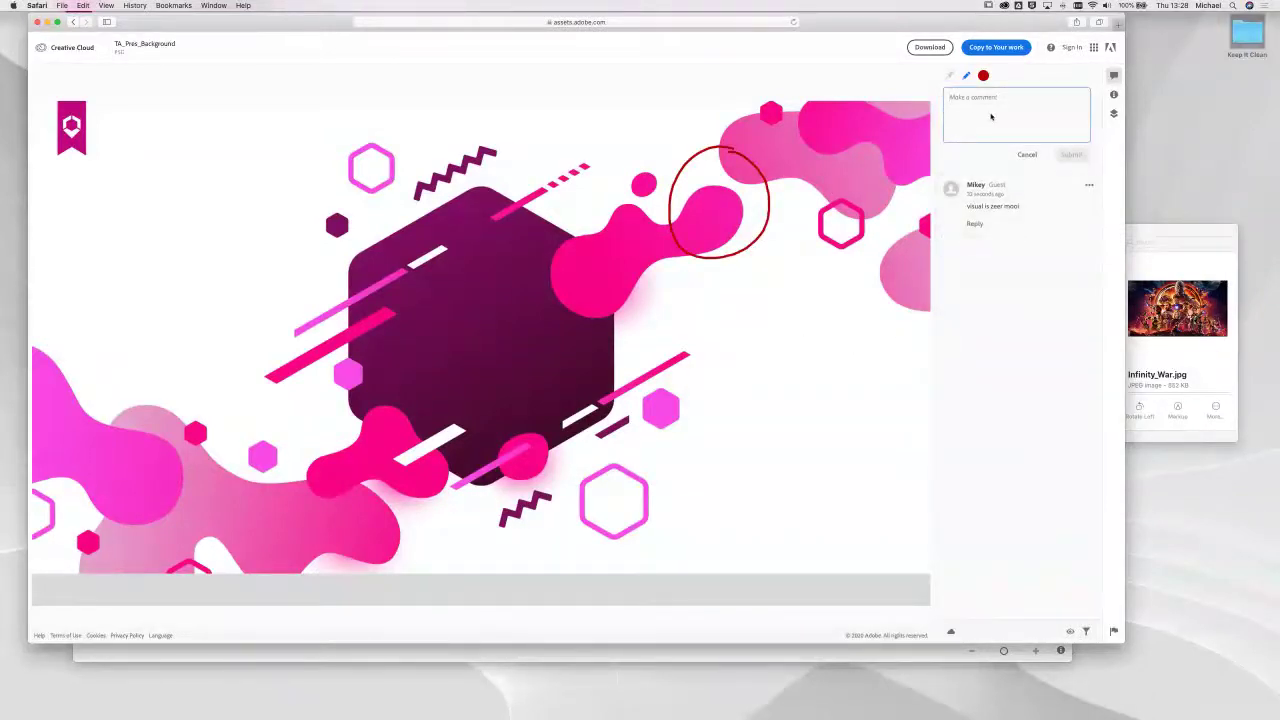
type("die kleur is niet zo mooi")
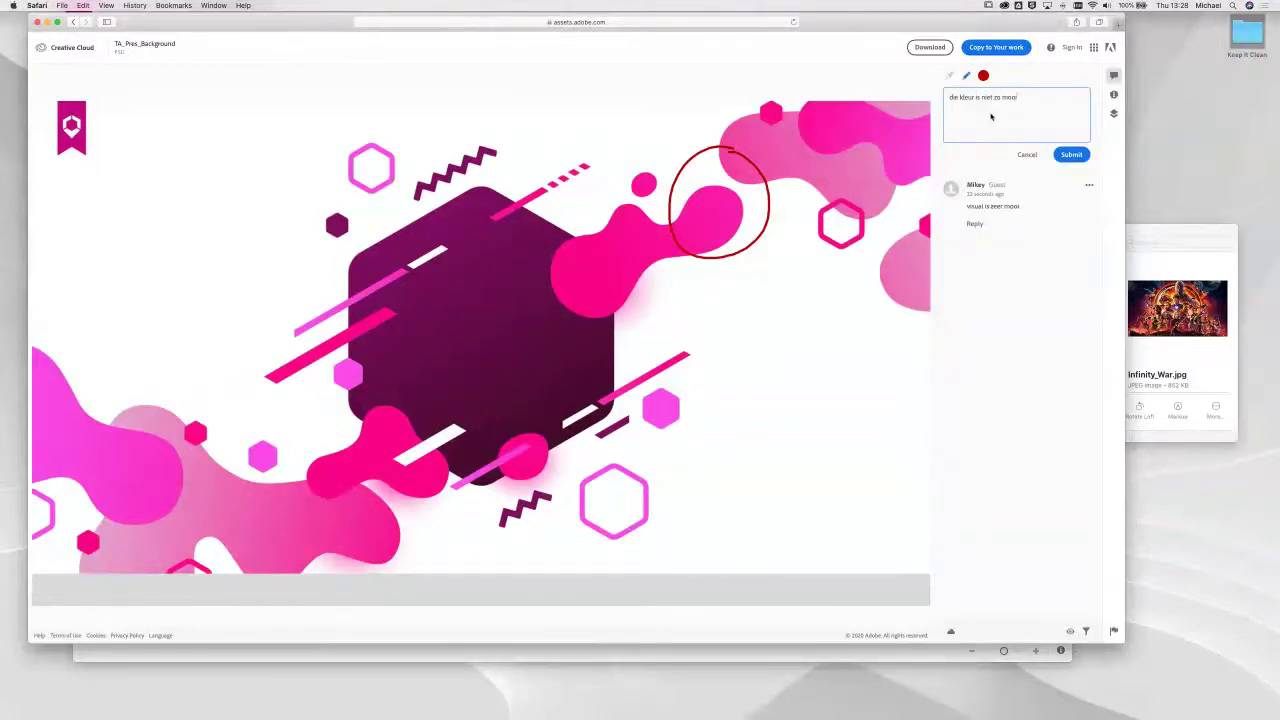
left_click(1071, 154)
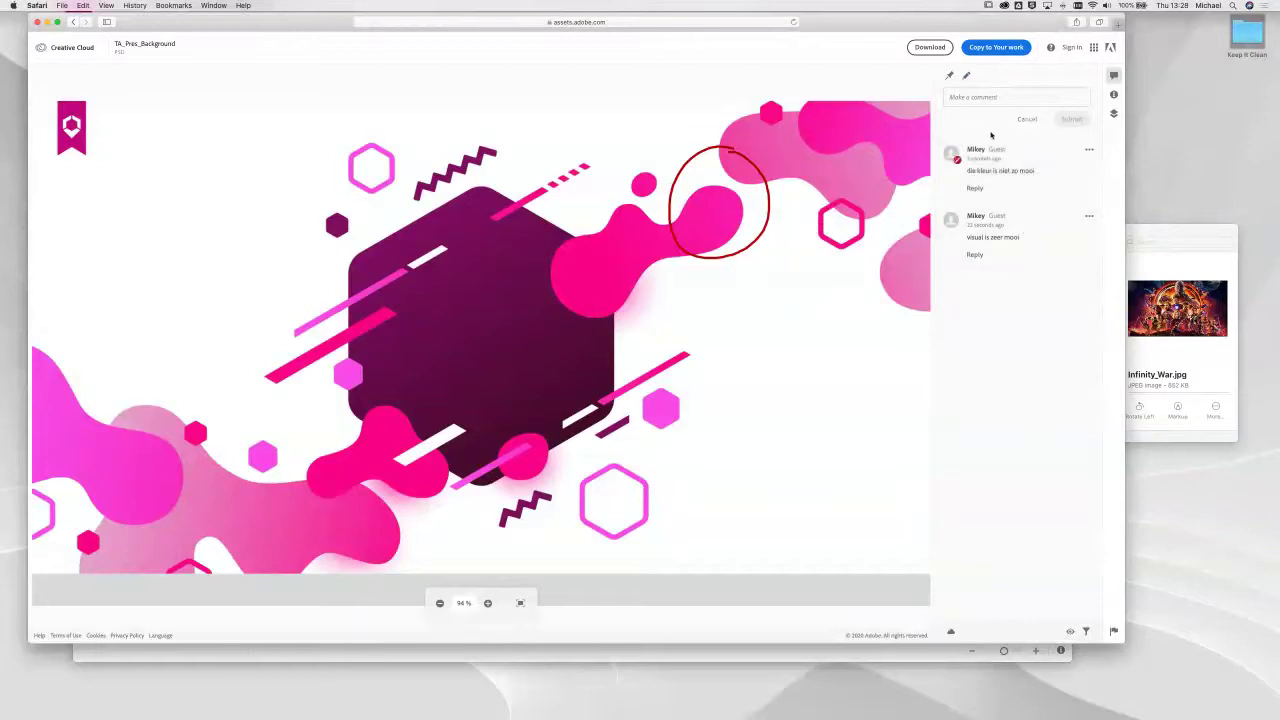
Step: Pin a comment on the outlined pink hexagon above the large dark hexagon reading "gebruik eens een ander vormpje"
left_click(949, 75)
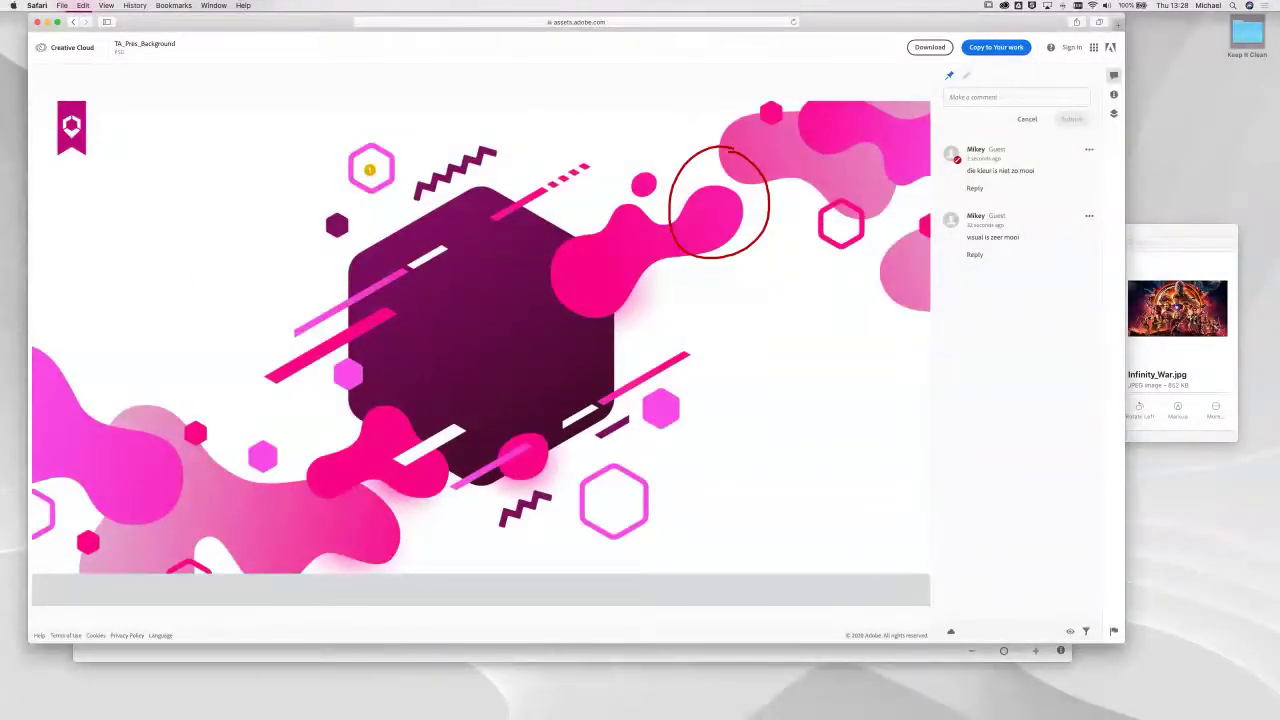
left_click(369, 171)
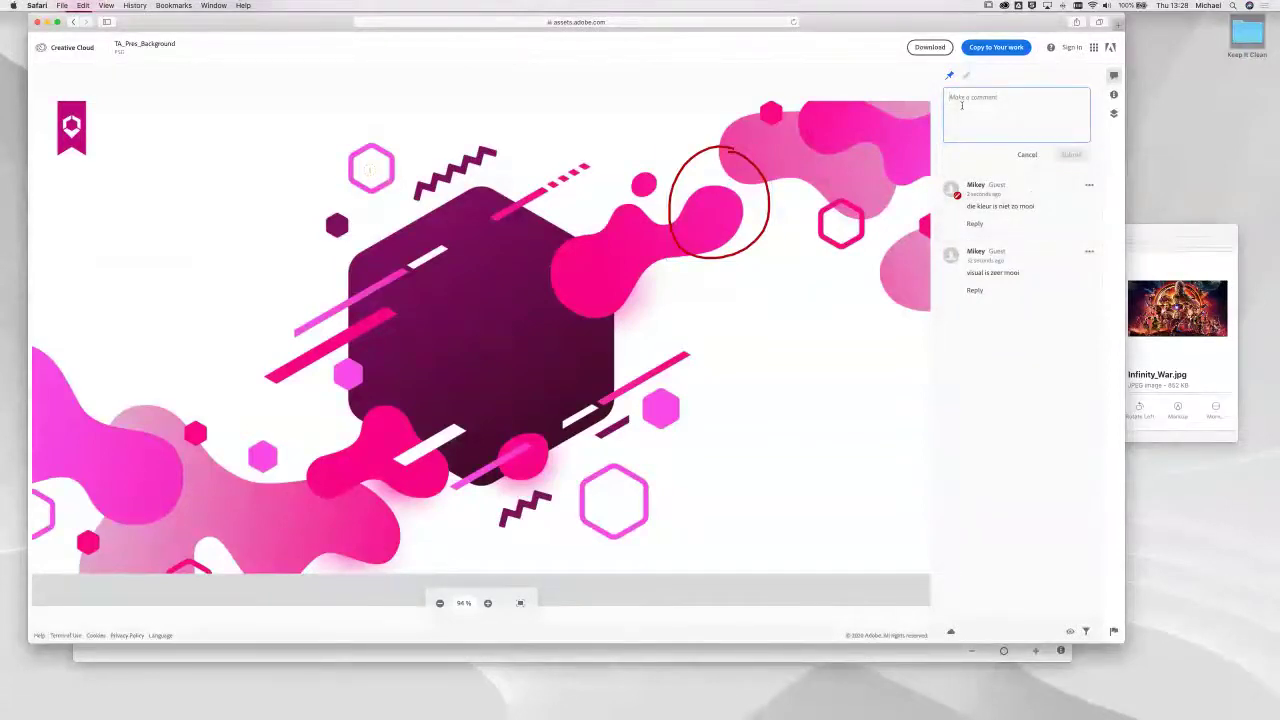
type("gebruik eens een ander vormpje")
key("Return")
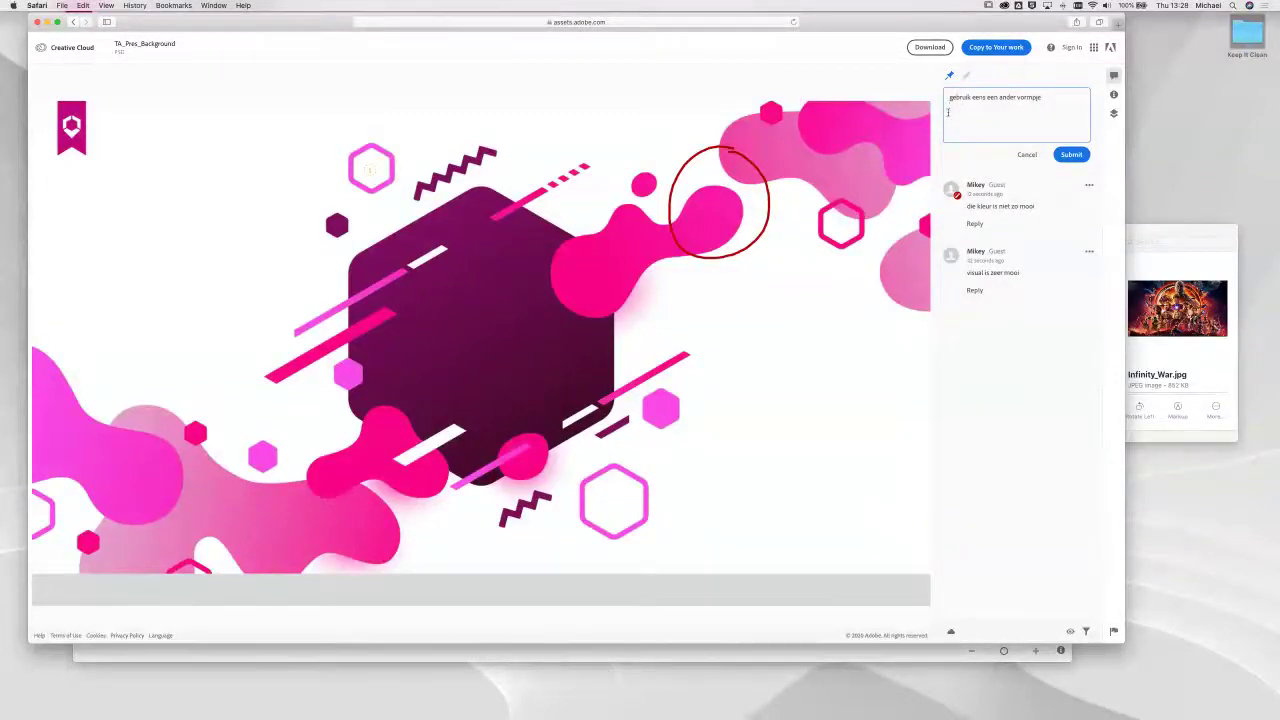
left_click(1071, 154)
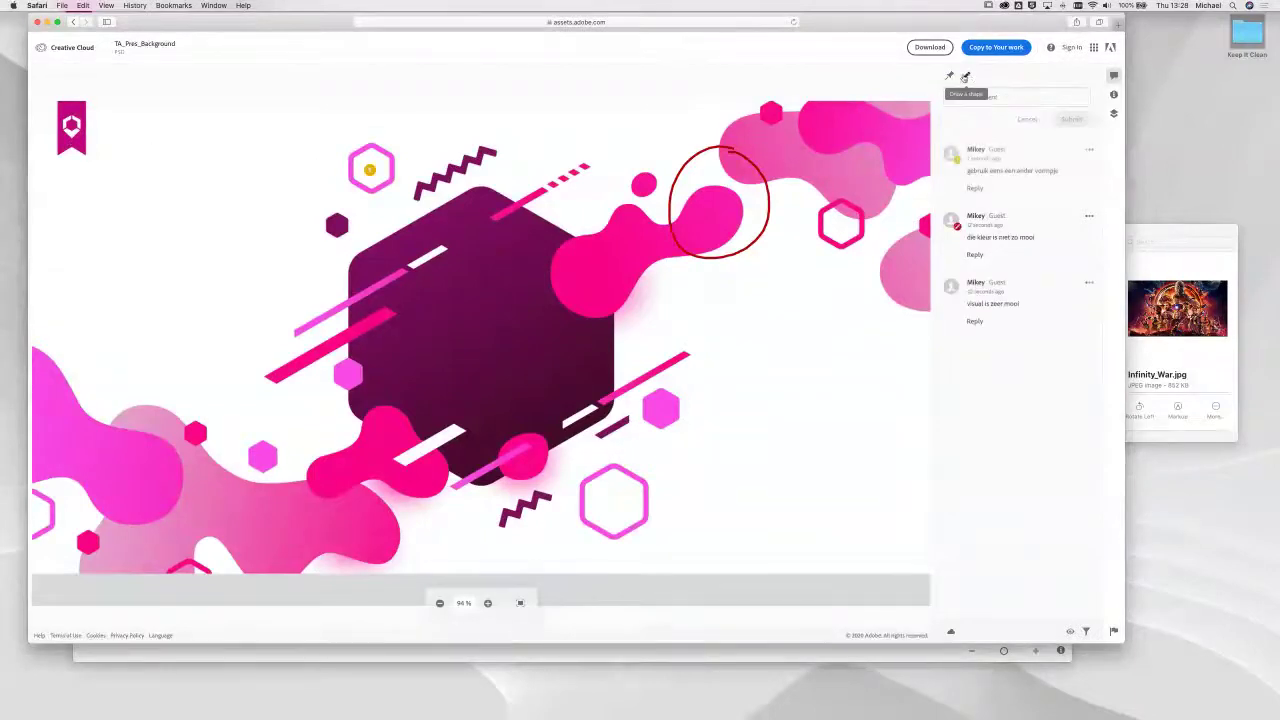
Step: Pin a comment on the logo banner in the artwork reading "logo groter"
left_click(950, 77)
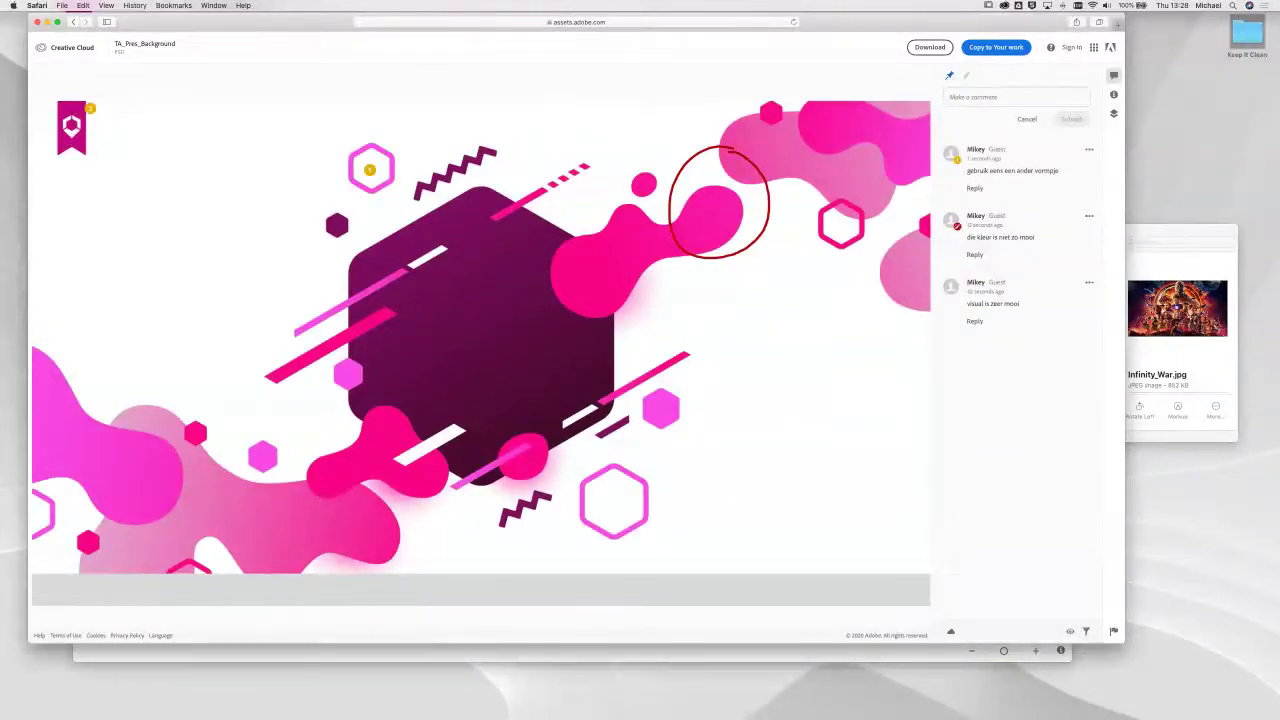
left_click(71, 128)
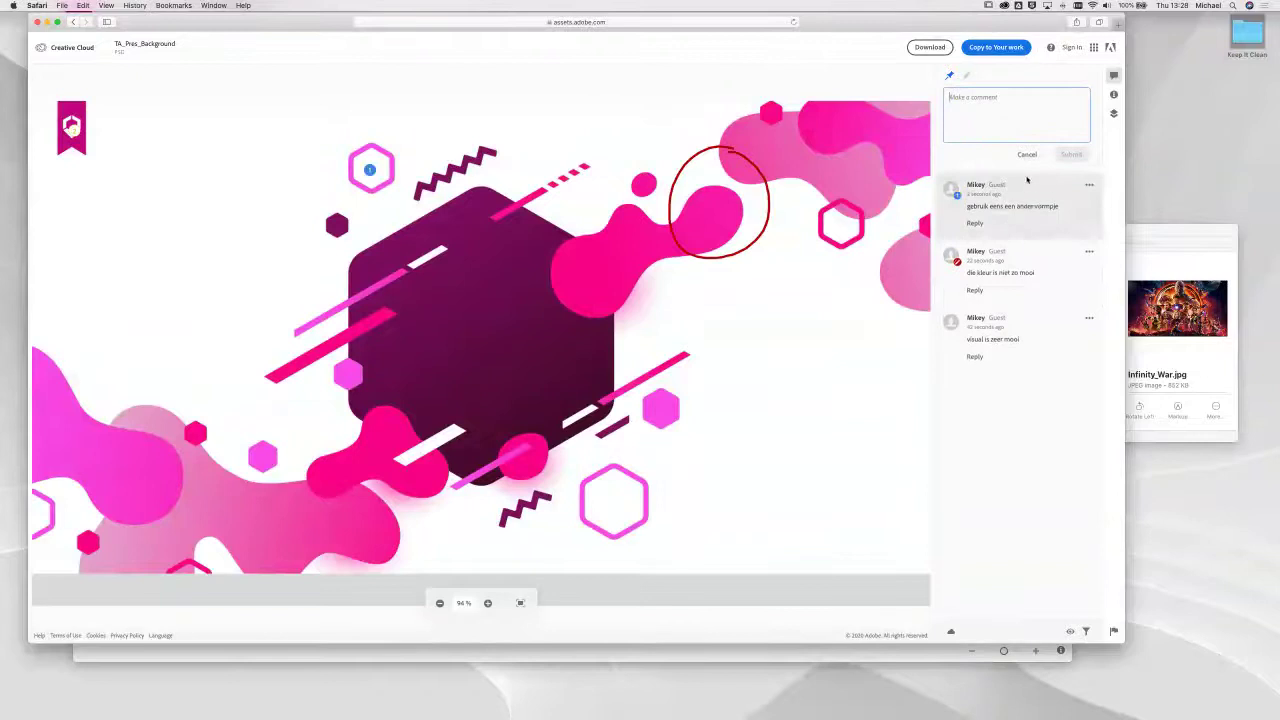
type("logo")
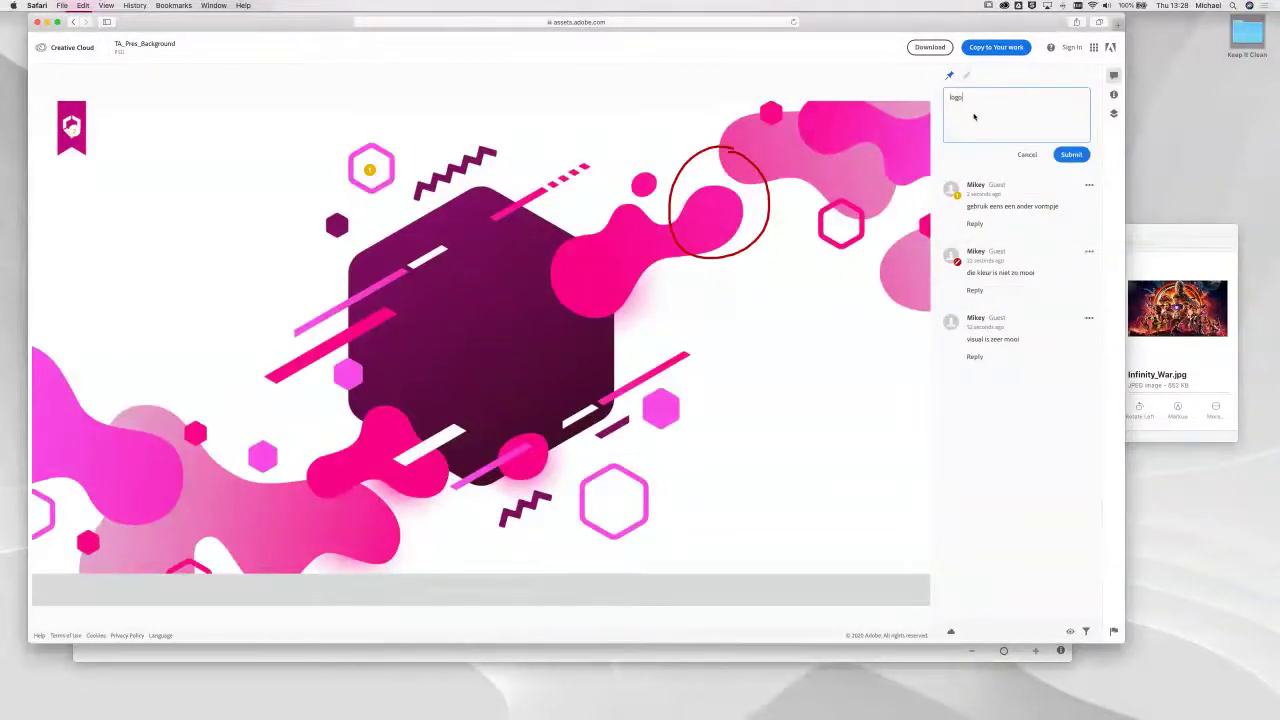
type(" groter")
left_click(1067, 155)
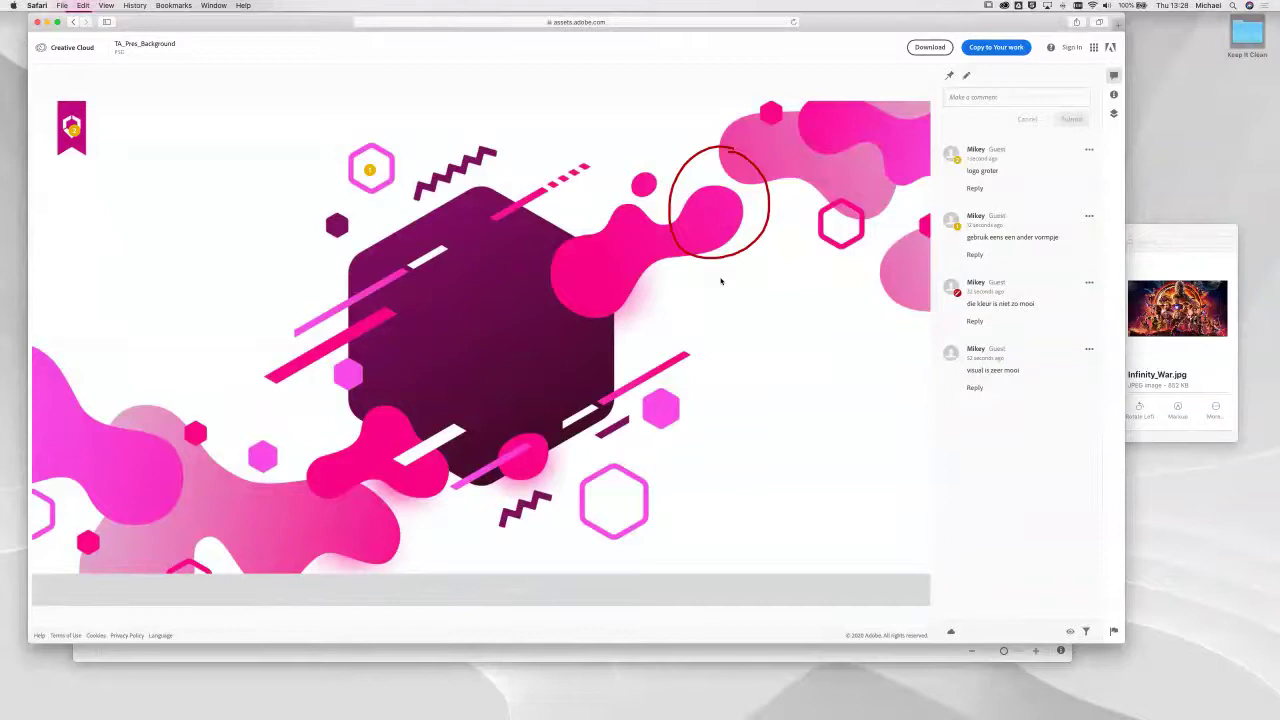
Step: Switch to Chrome, close the share link dialog and review the comment notifications for TA_Pres_Background
mouse_move(689, 709)
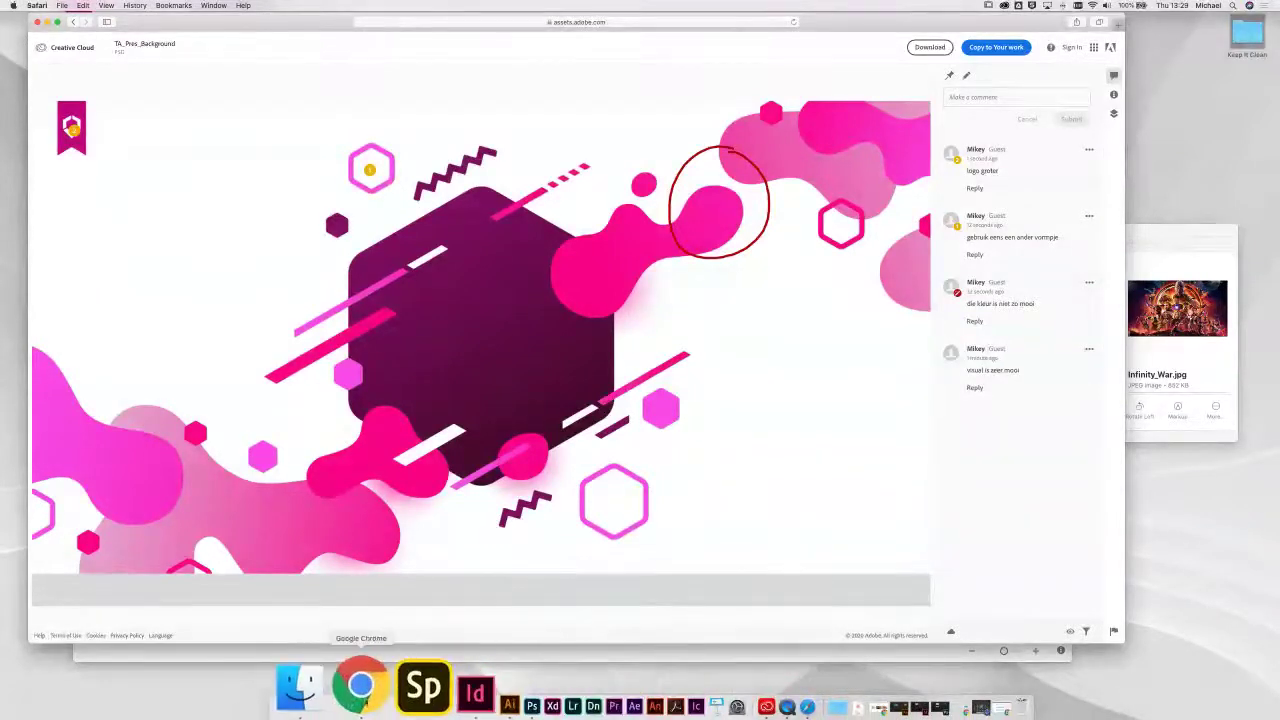
left_click(358, 700)
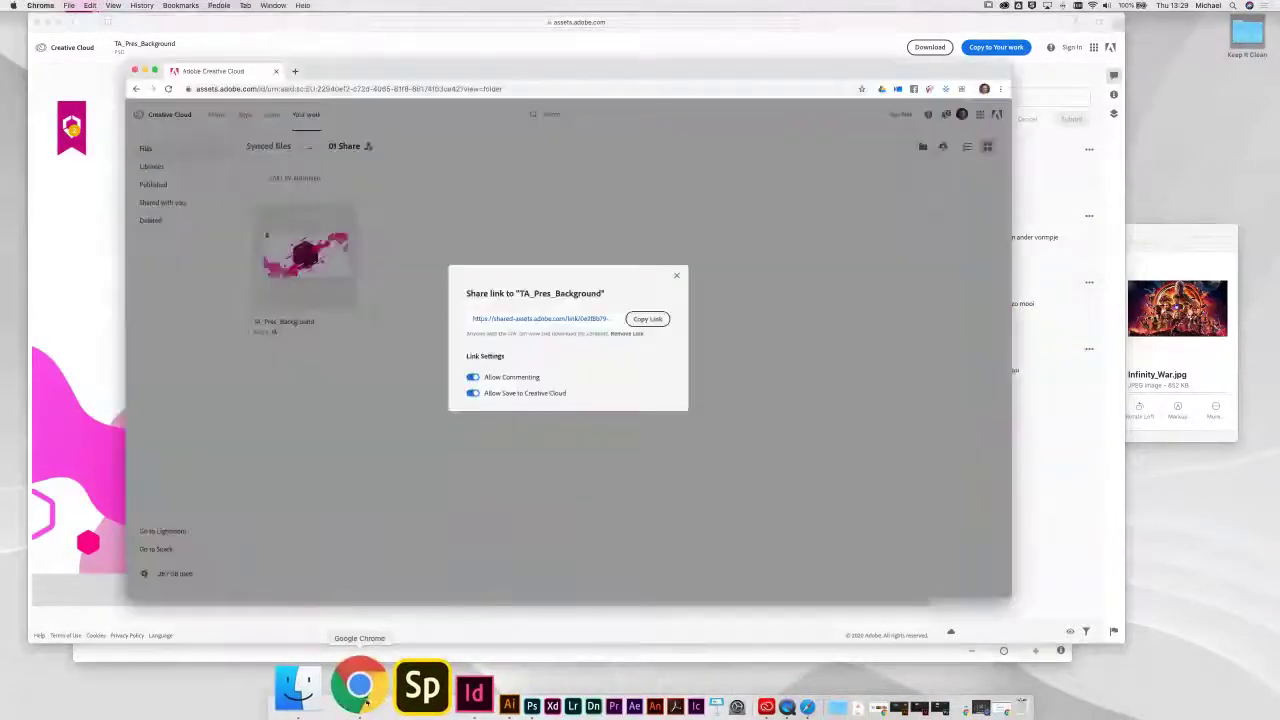
left_click(677, 278)
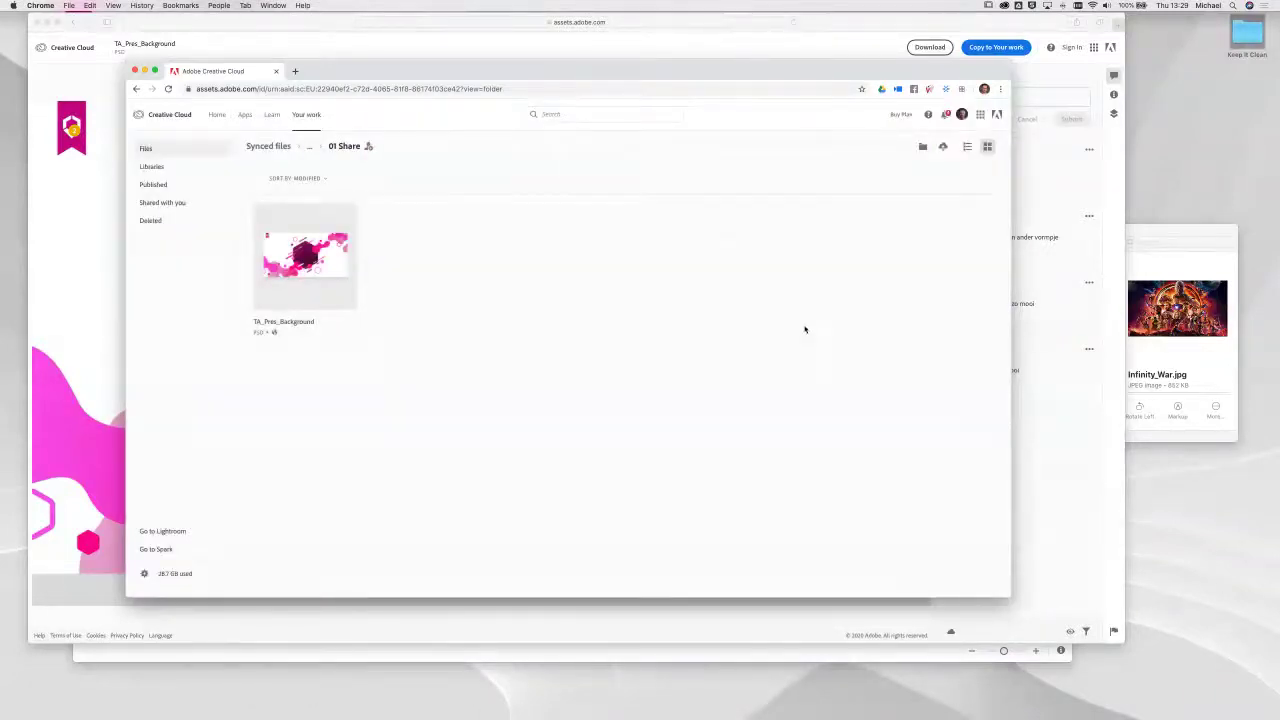
left_click(944, 114)
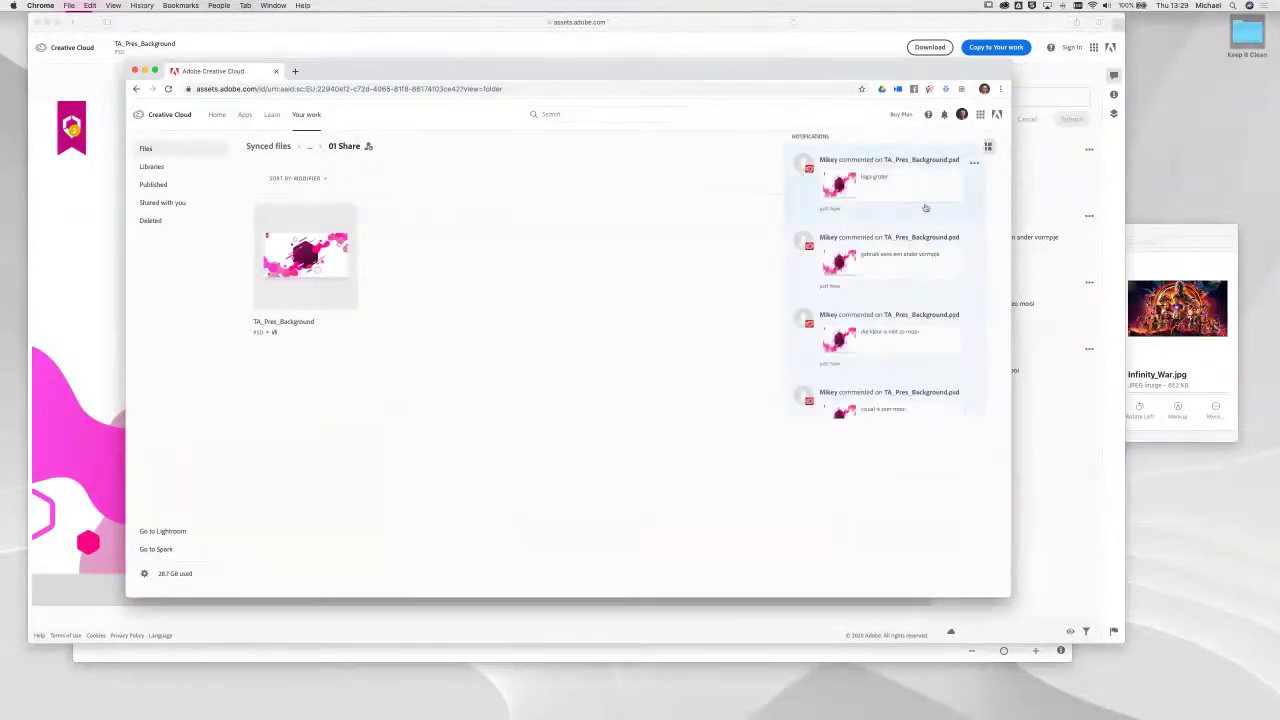
scroll(893, 288, "down", 4)
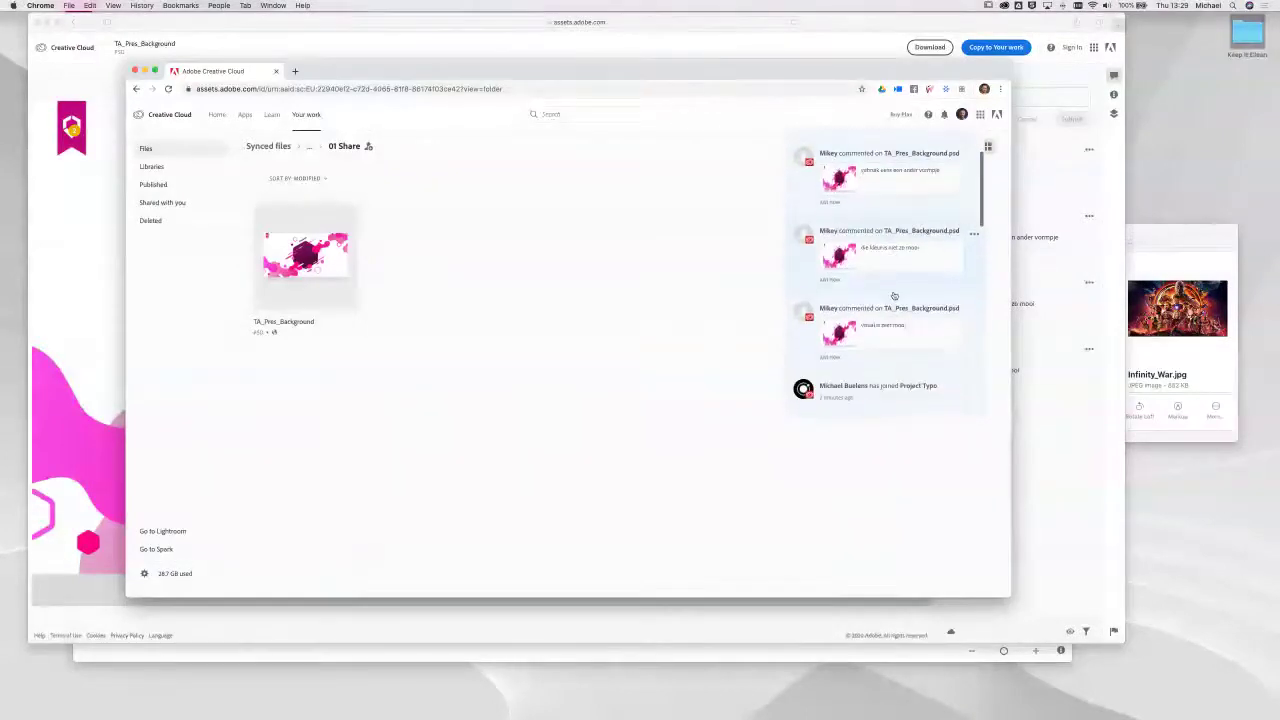
scroll(890, 275, "up", 5)
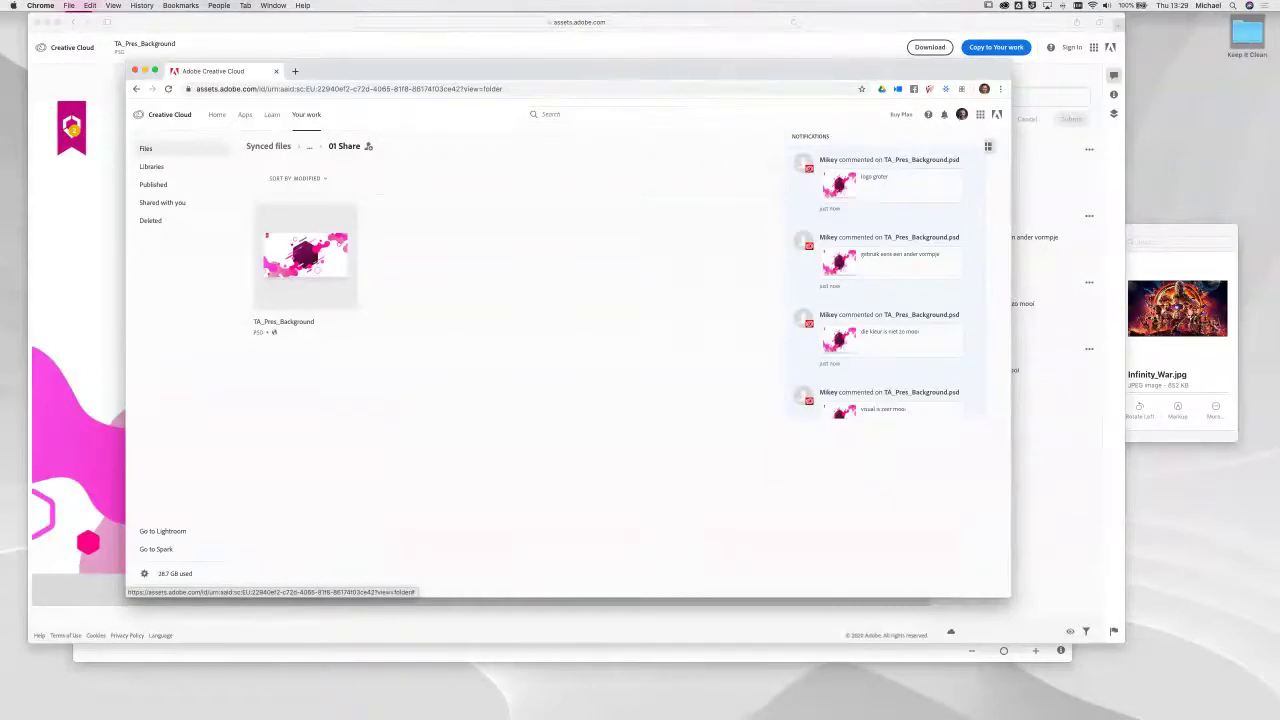
Step: Switch to the Creative Cloud desktop app and review its notifications and the notification preferences, including Collaboration
left_click(1004, 6)
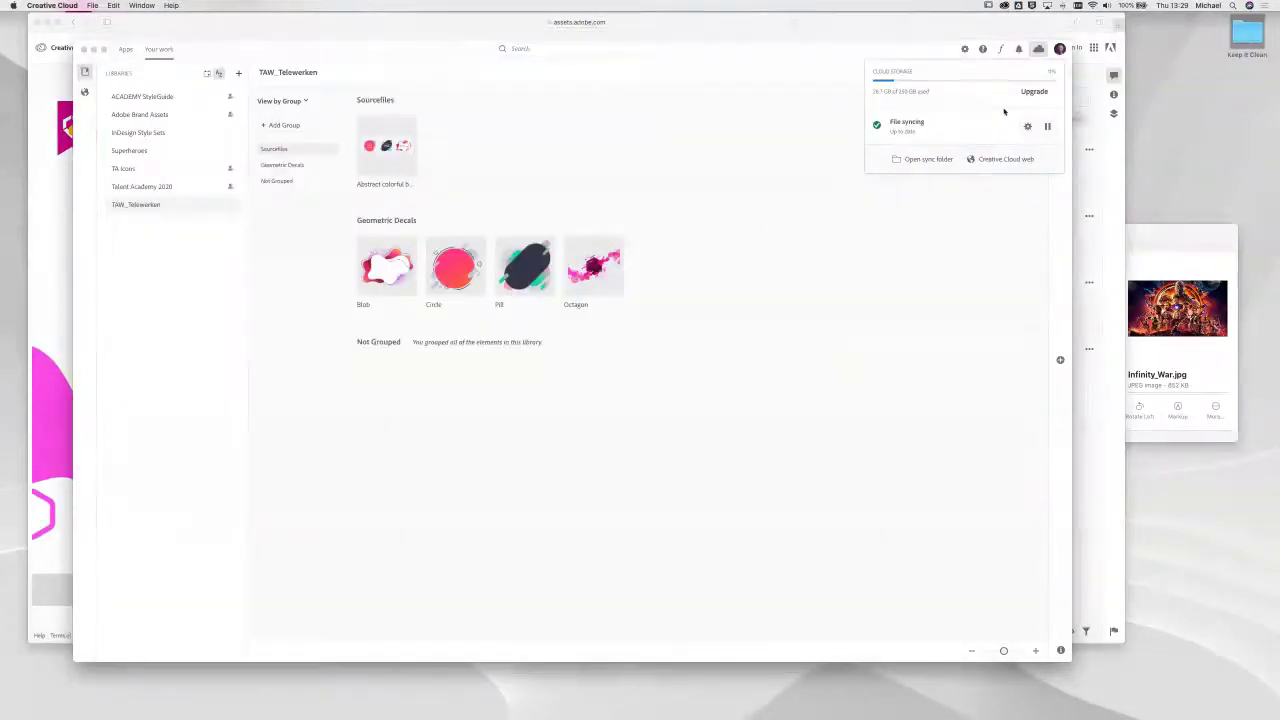
left_click(1019, 49)
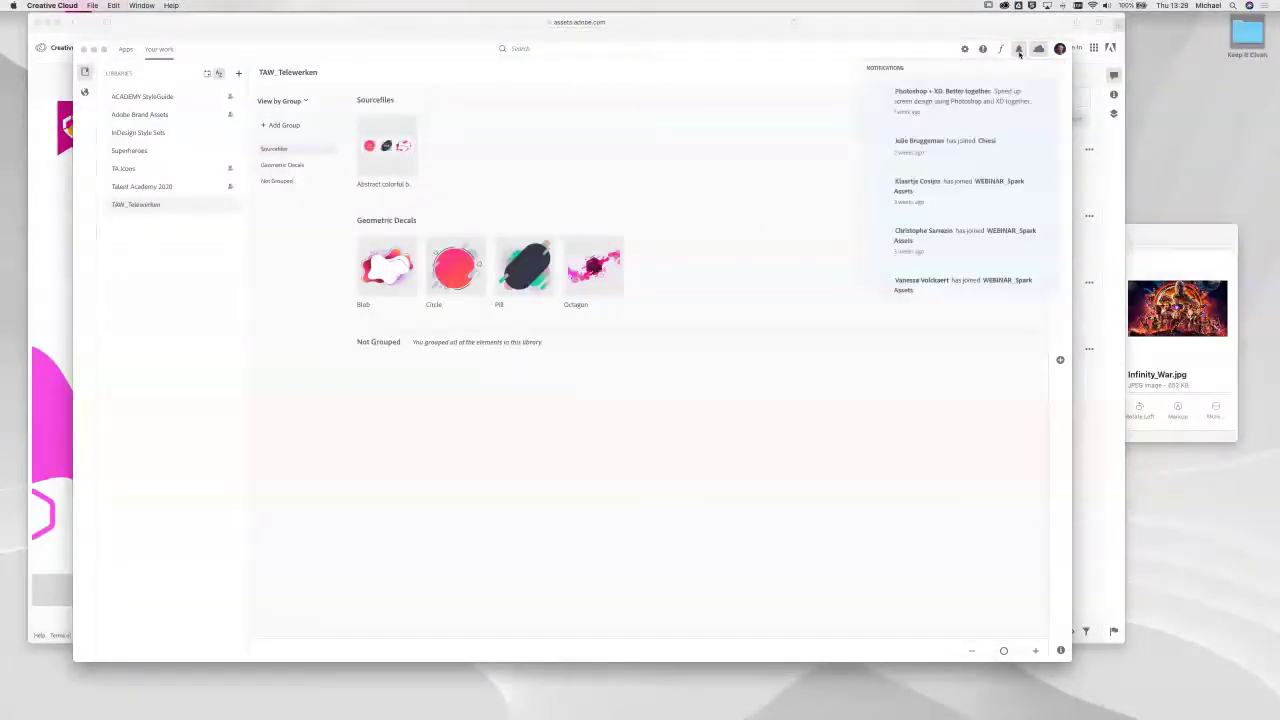
left_click(966, 50)
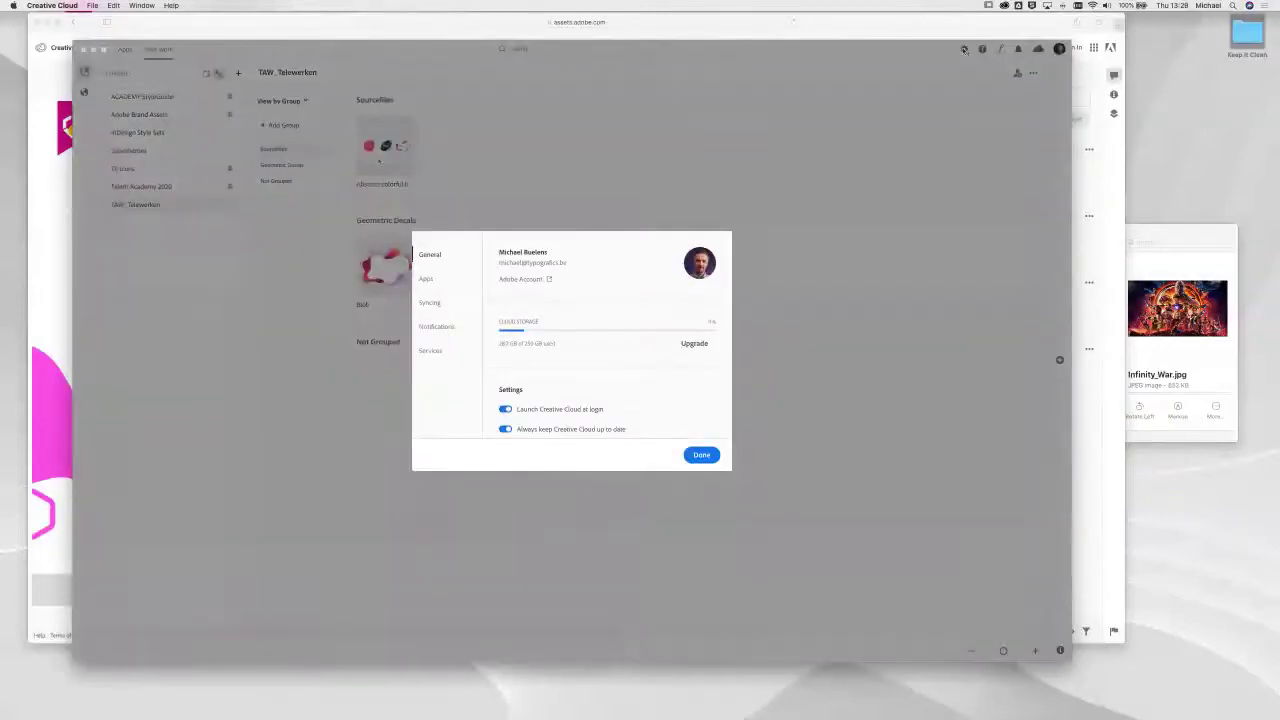
left_click(437, 327)
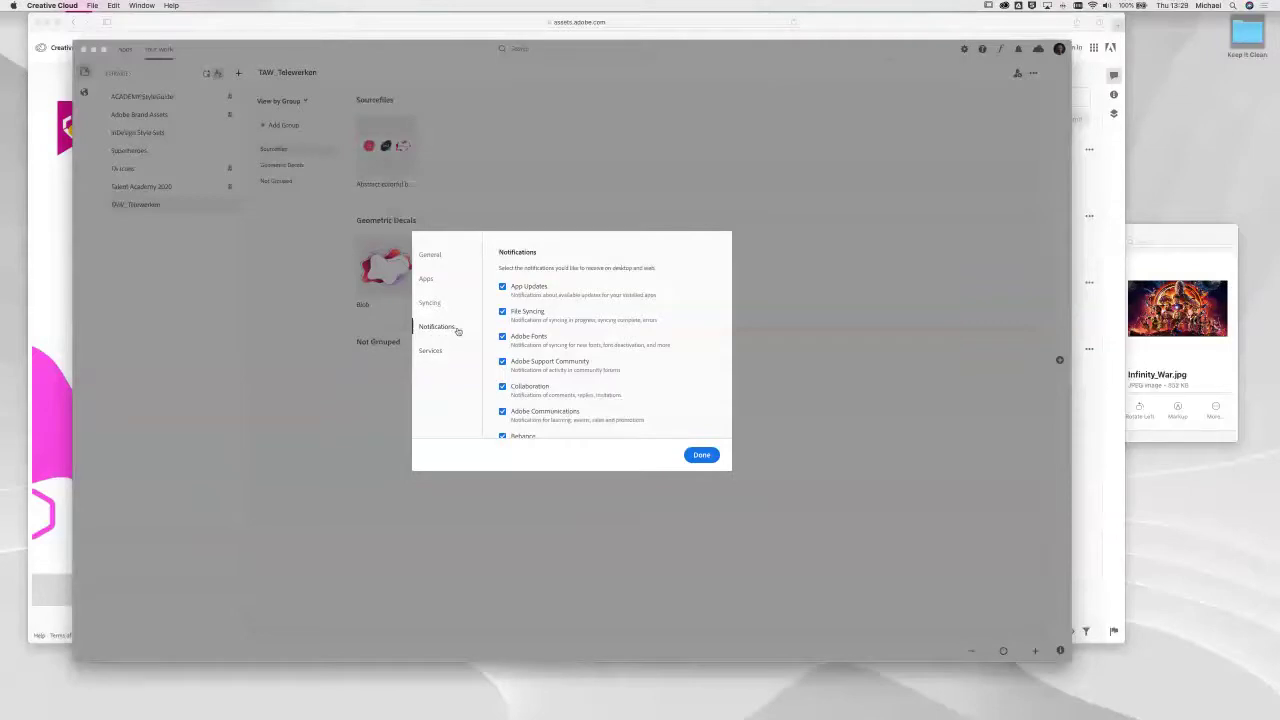
scroll(548, 360, "down", 1)
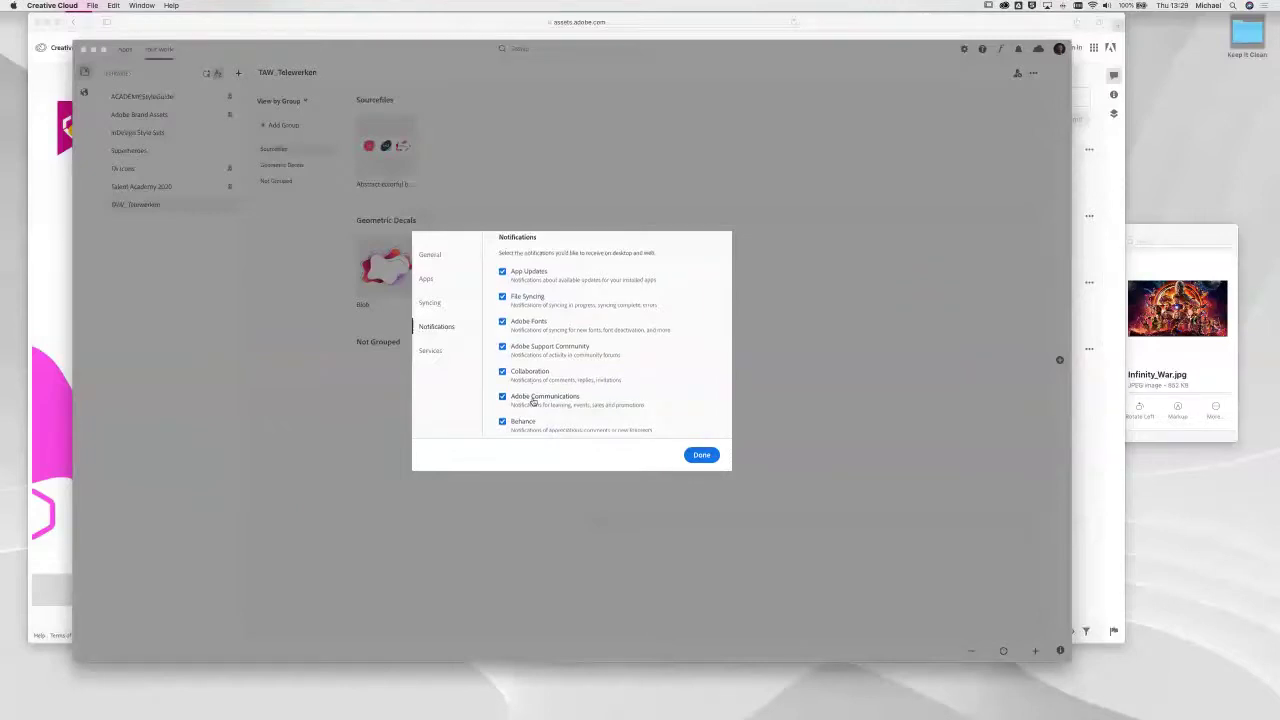
scroll(530, 403, "up", 1)
key("Escape")
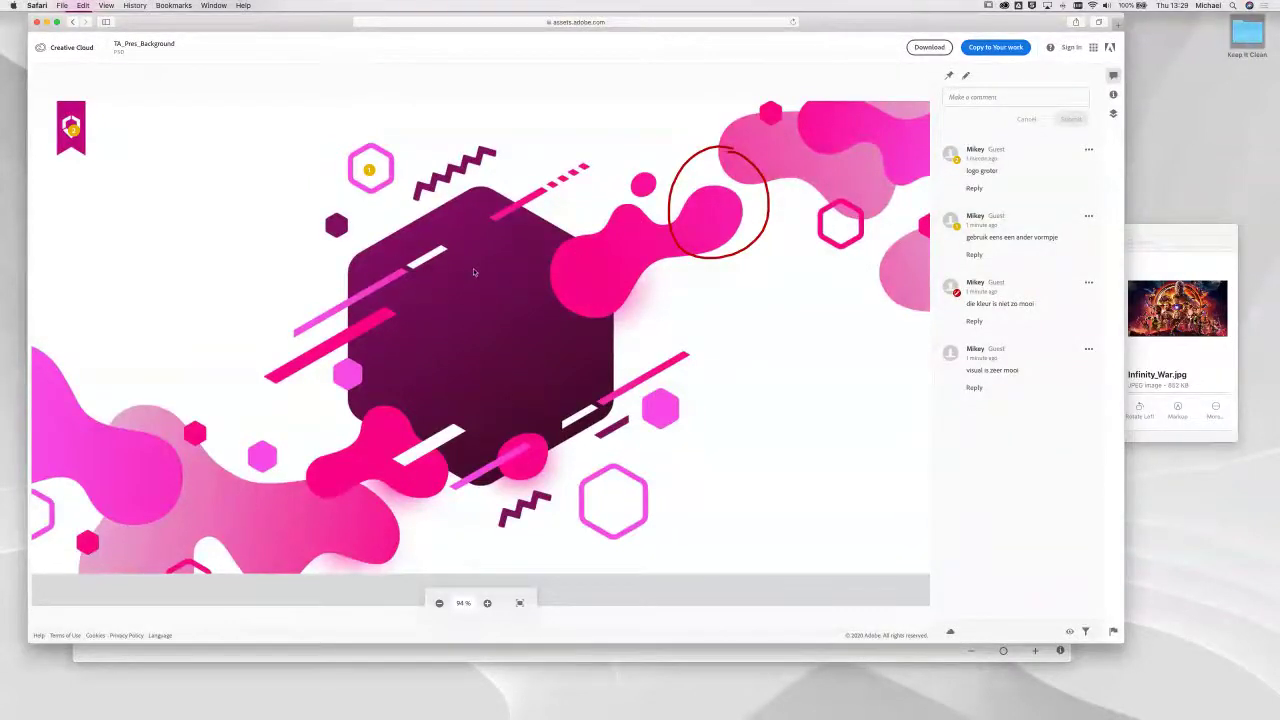
Step: In the layer list of the shared TA_Pres_Background page, toggle the Octagon layer off and on, and hide the TA Banner layer
left_click(1113, 115)
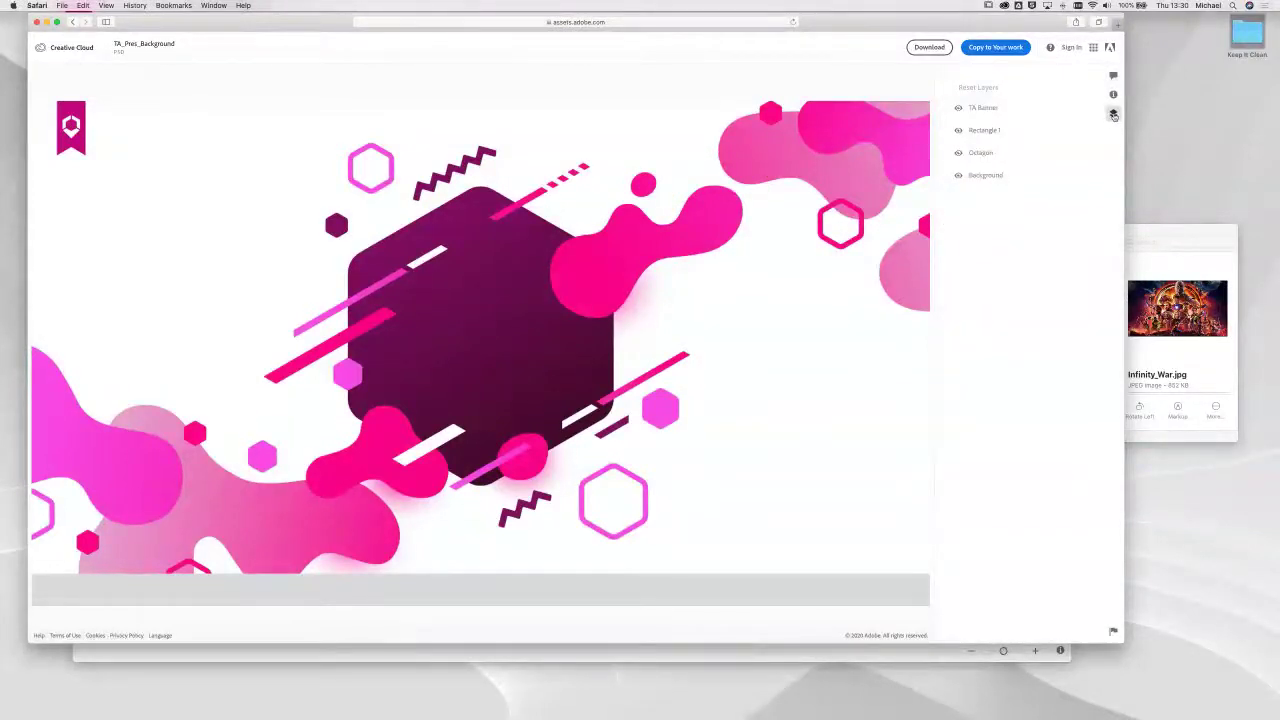
left_click(958, 131)
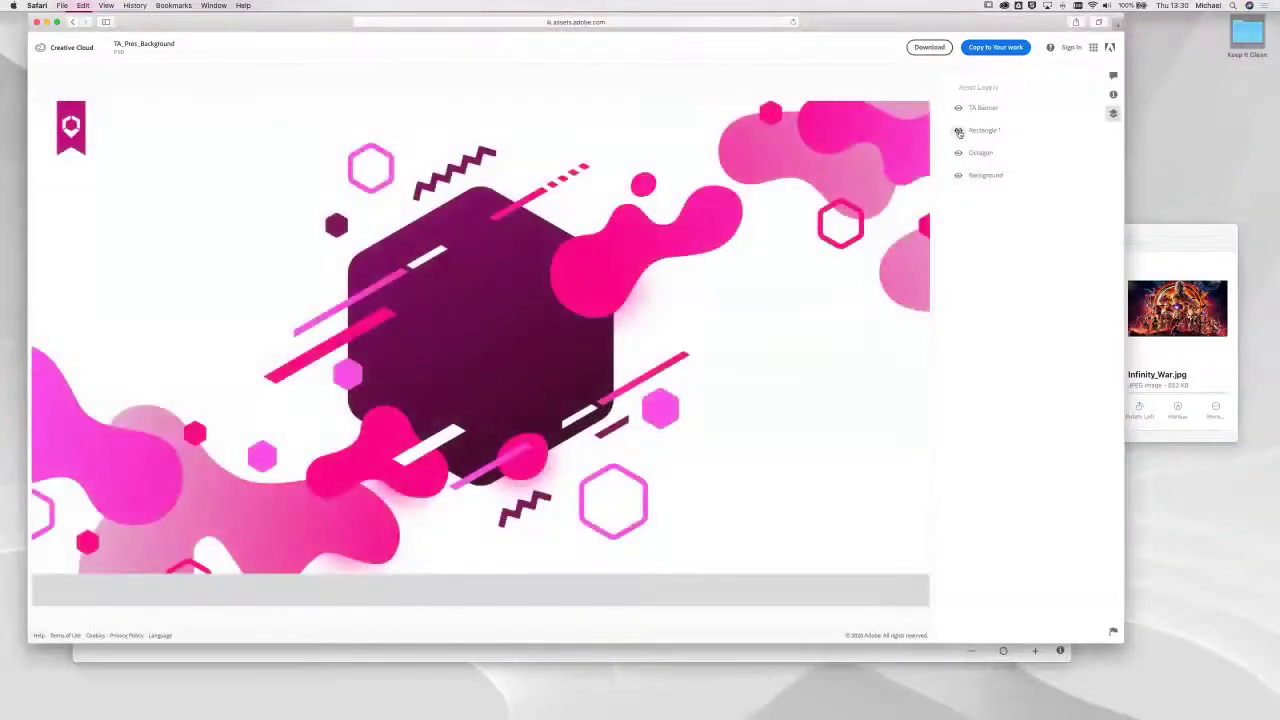
left_click(958, 152)
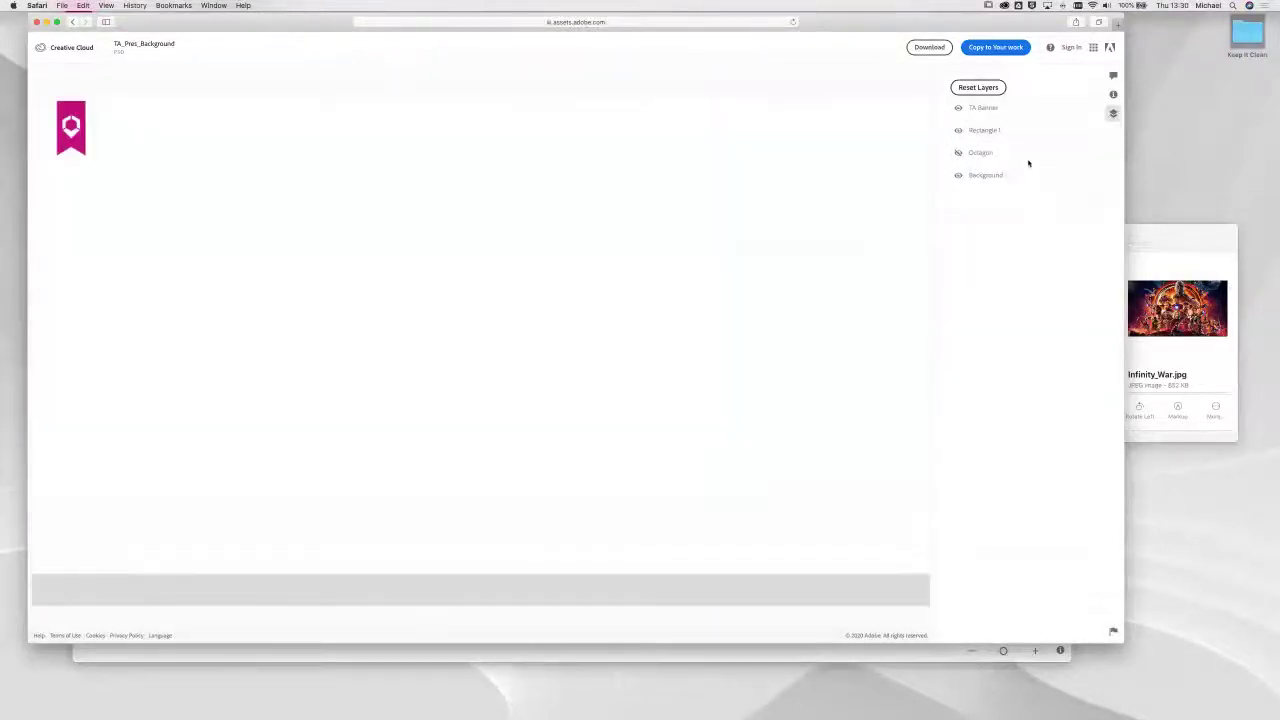
left_click(958, 152)
left_click(958, 108)
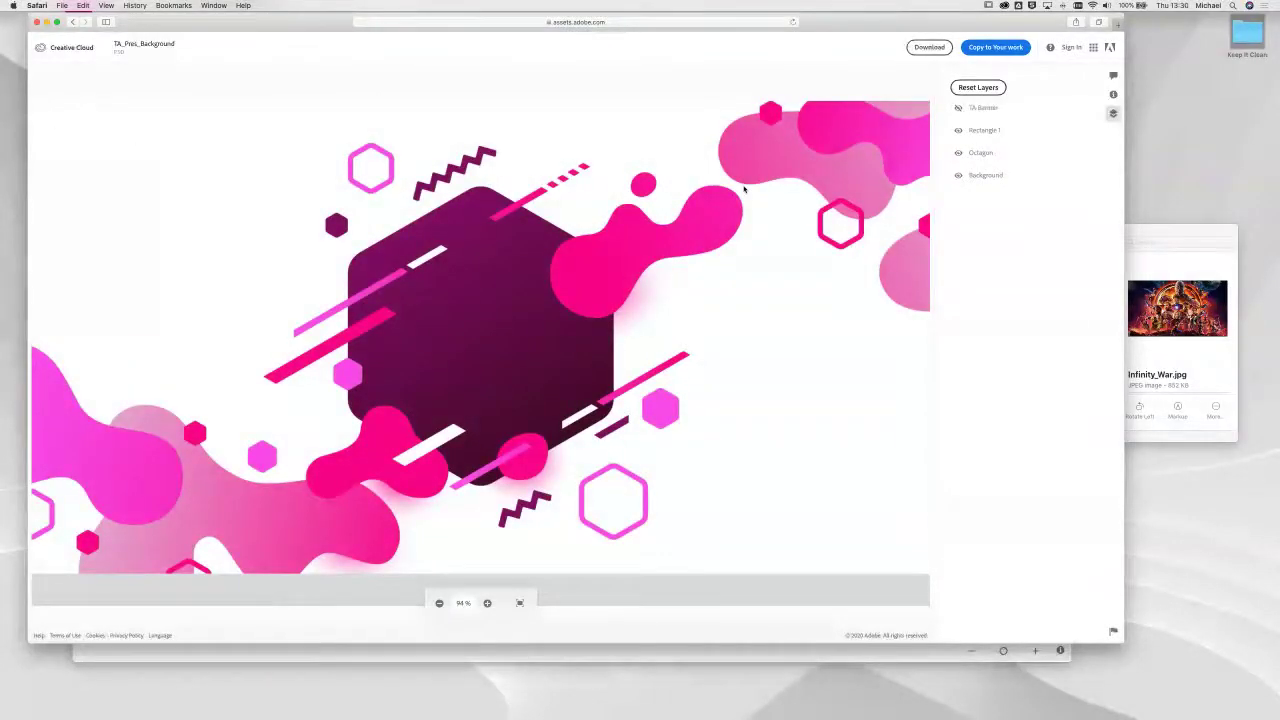
Step: Download TA_Pres_Background, allowing downloads from assets.adobe.com, and check for the PSD among the recent downloads
left_click(912, 49)
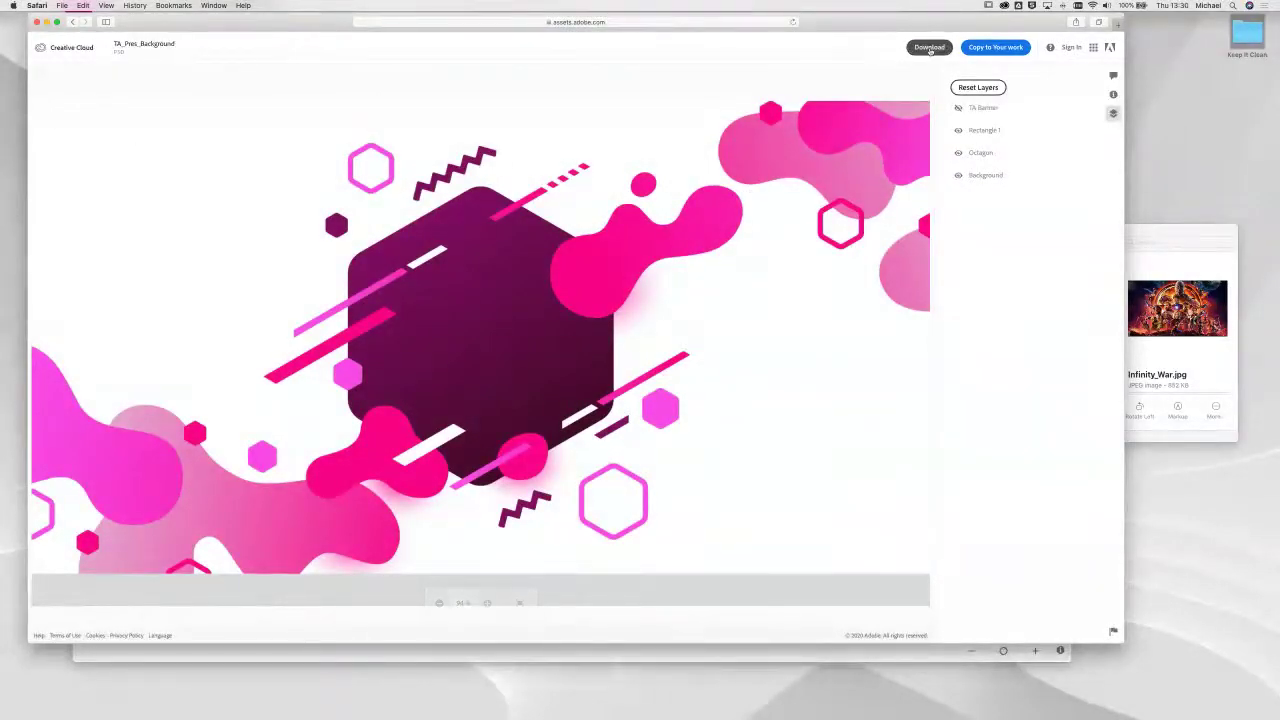
left_click(929, 48)
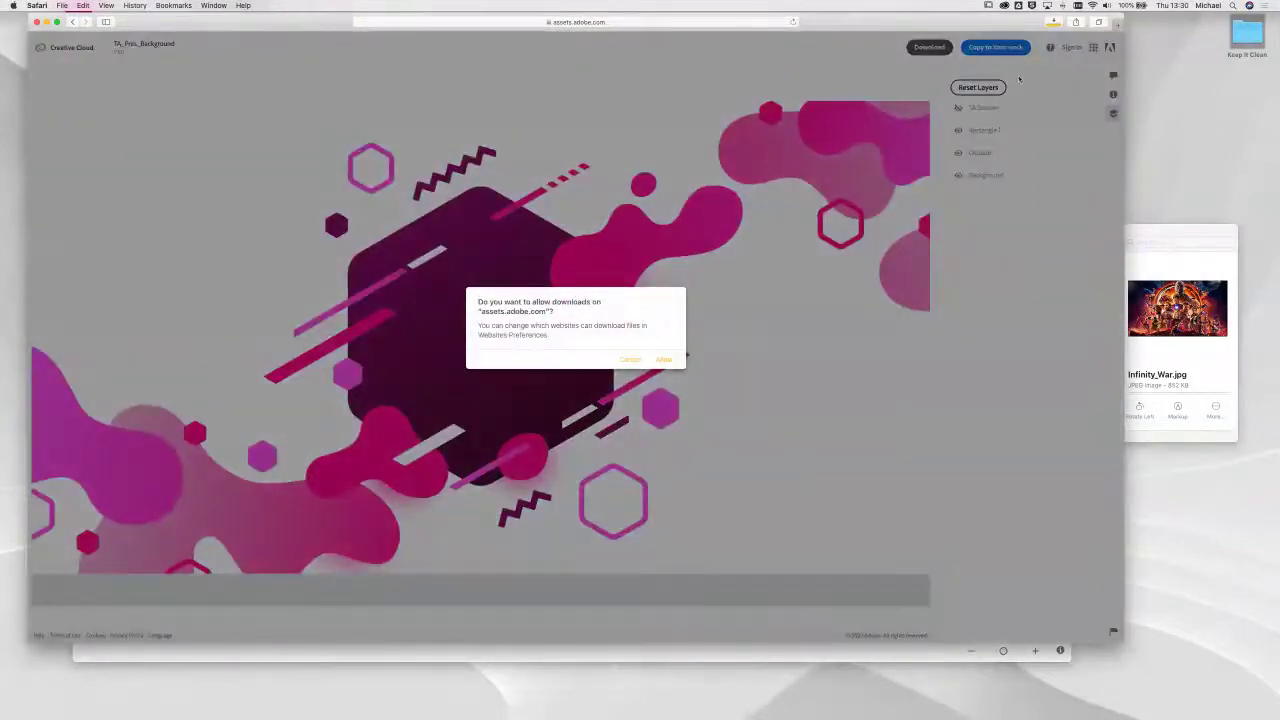
left_click(668, 360)
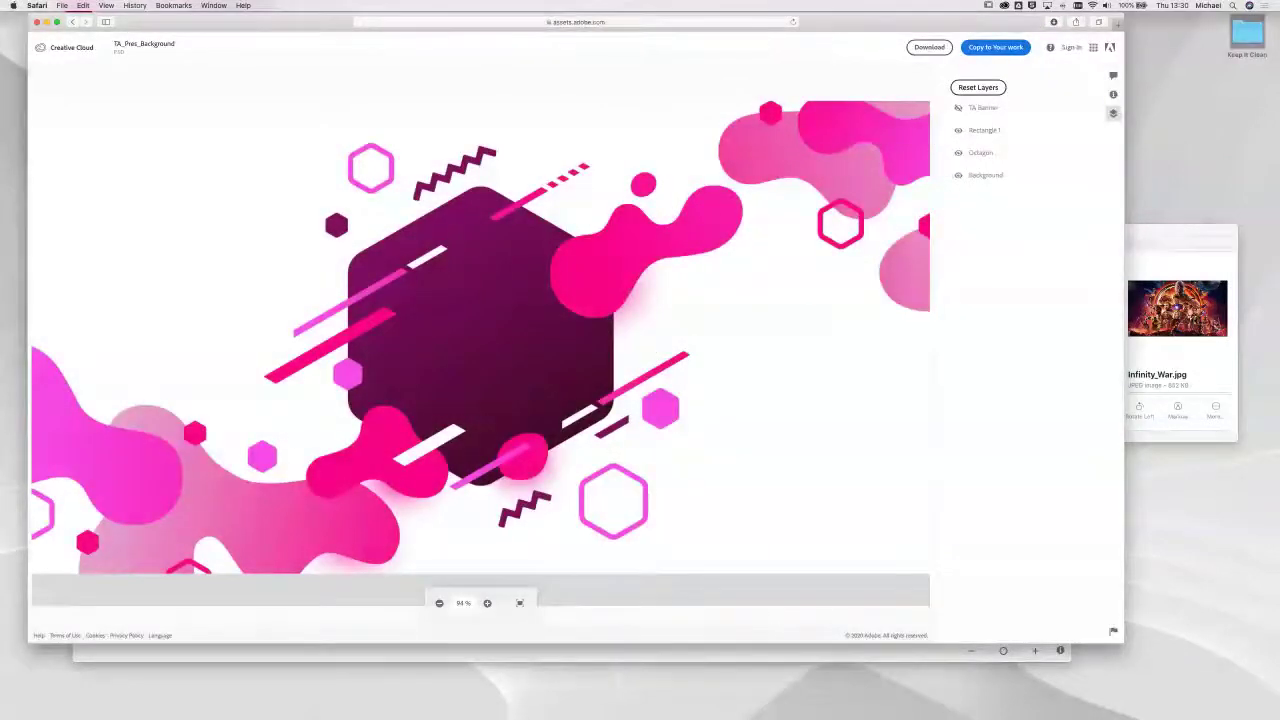
left_click(772, 700)
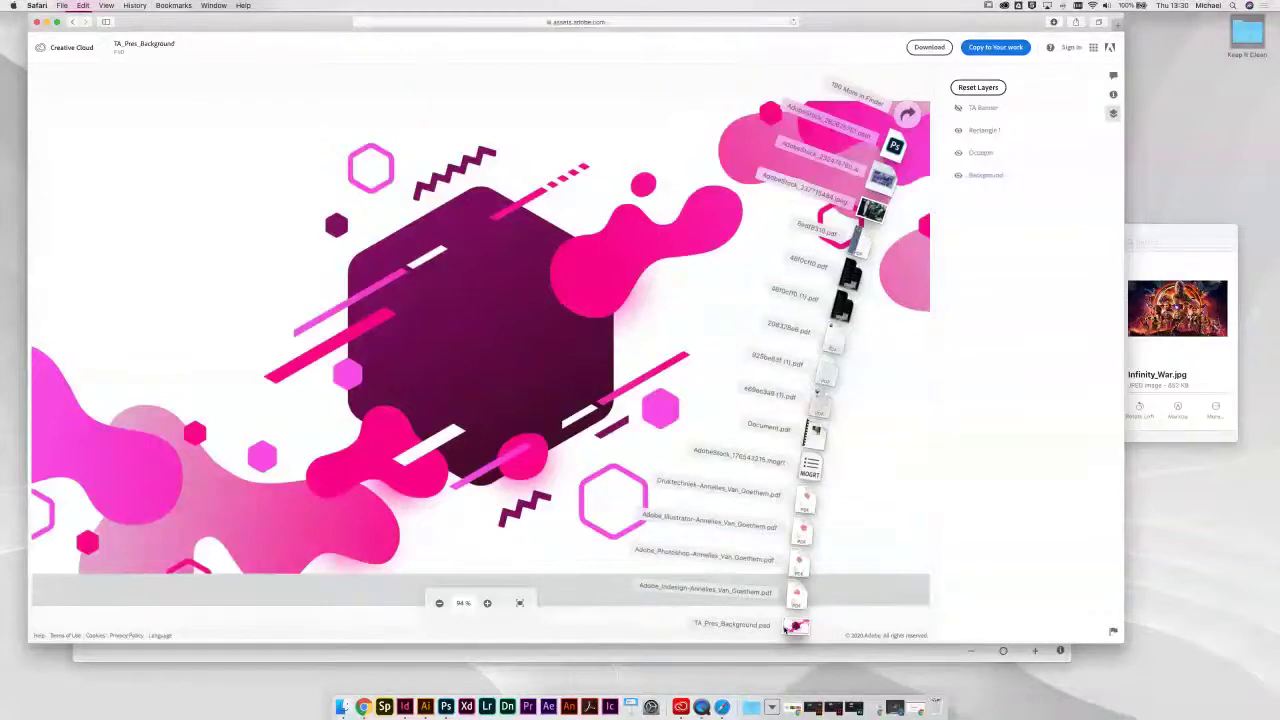
left_click(979, 404)
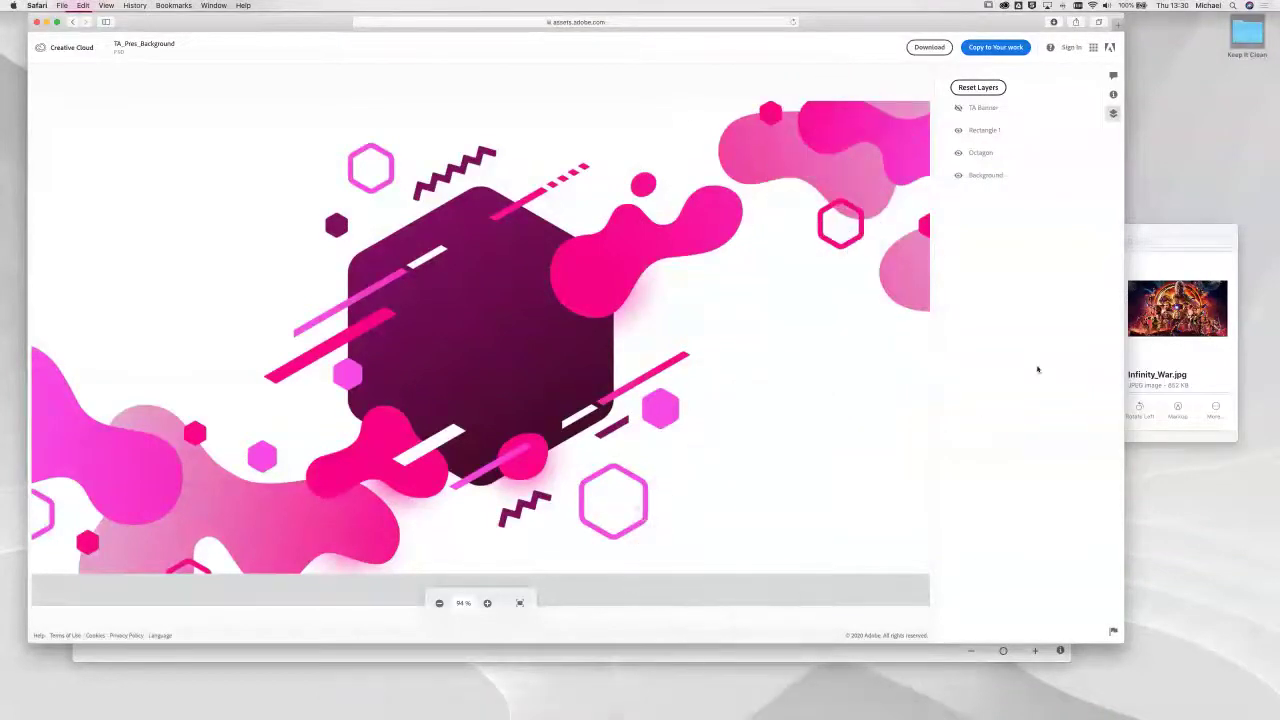
Step: Bring back the guest comments on the shared TA_Pres_Background page and dismiss the Safari window
left_click(1113, 76)
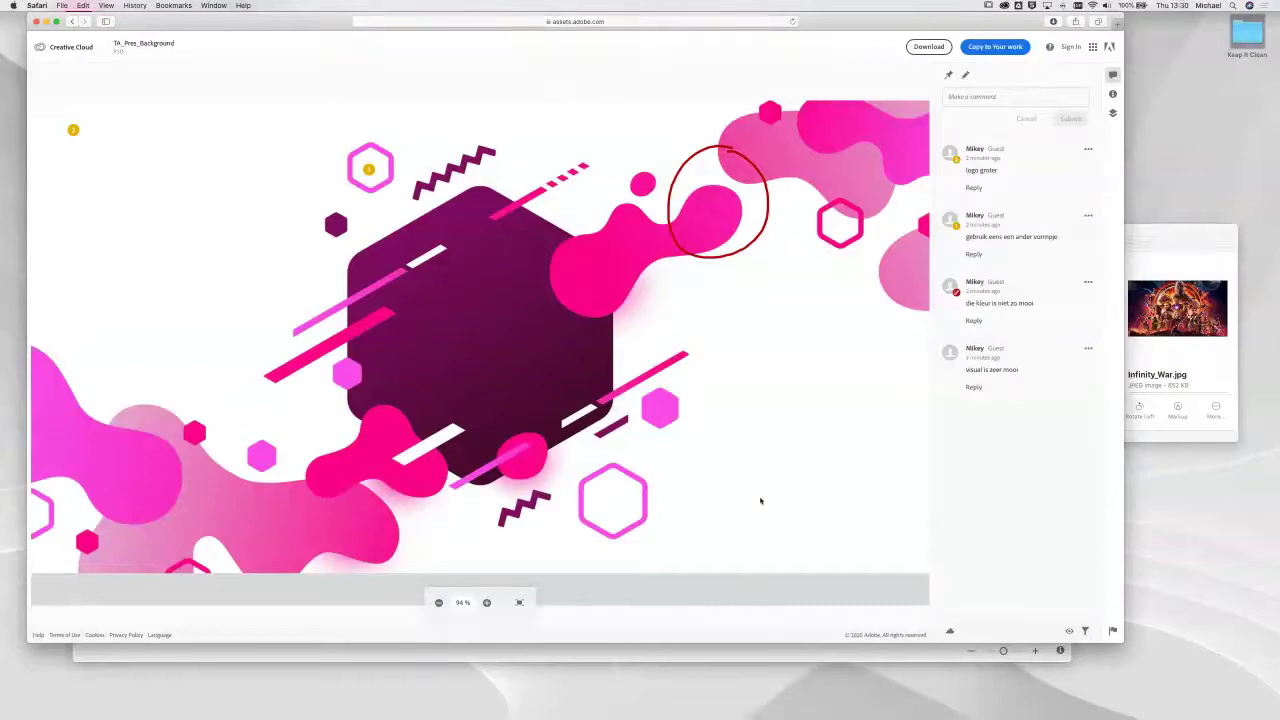
left_click(52, 49)
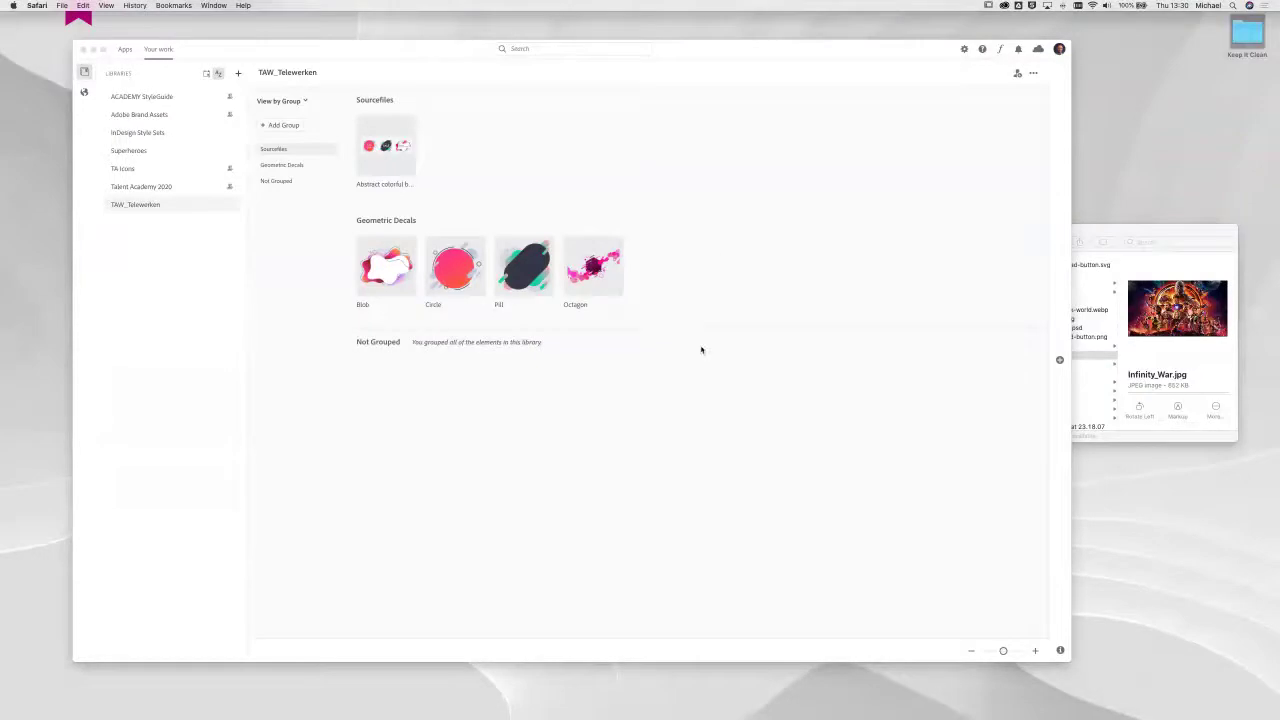
Step: Switch to Chrome, dismiss the notifications and go to the top level of the synced files
mouse_move(700, 718)
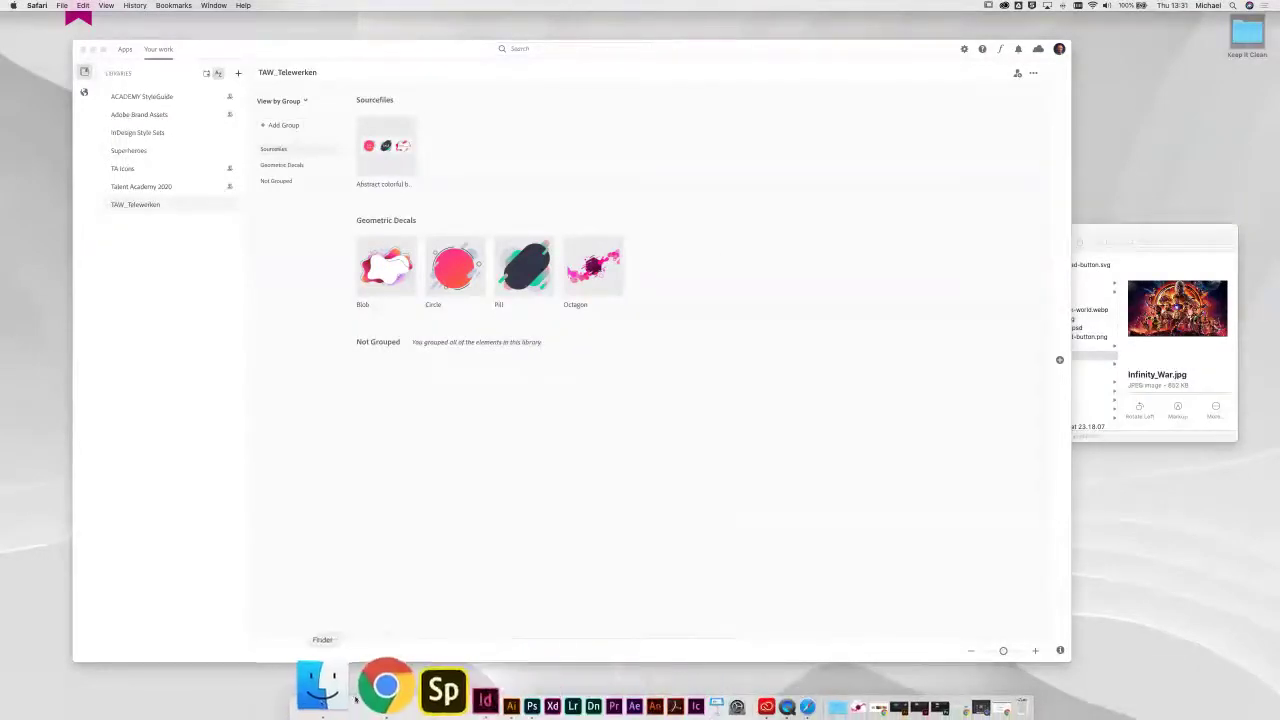
left_click(385, 688)
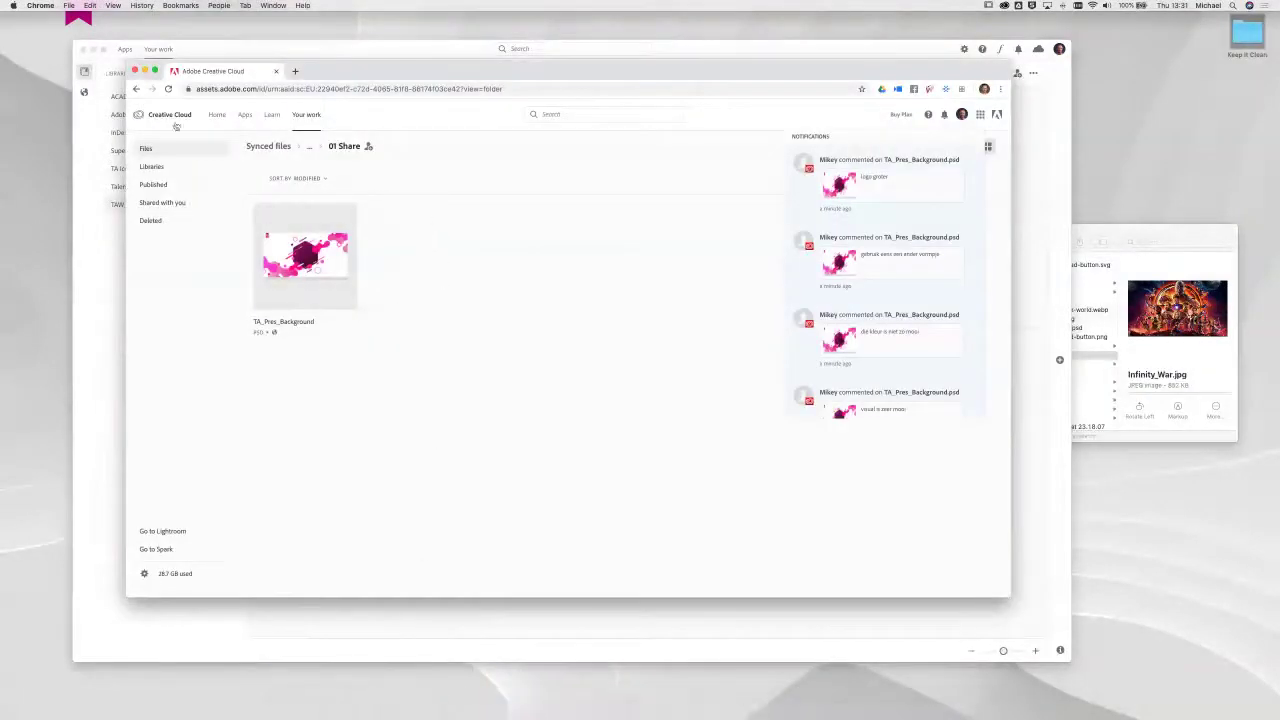
left_click(304, 116)
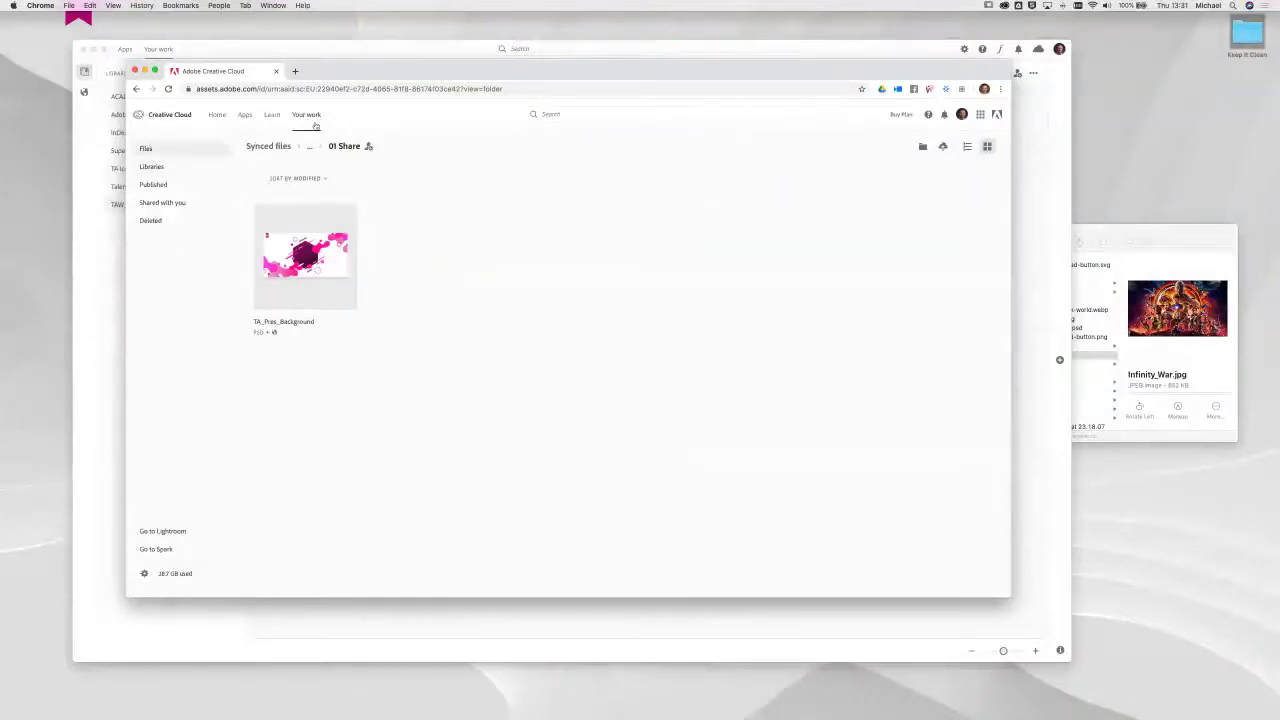
left_click(166, 151)
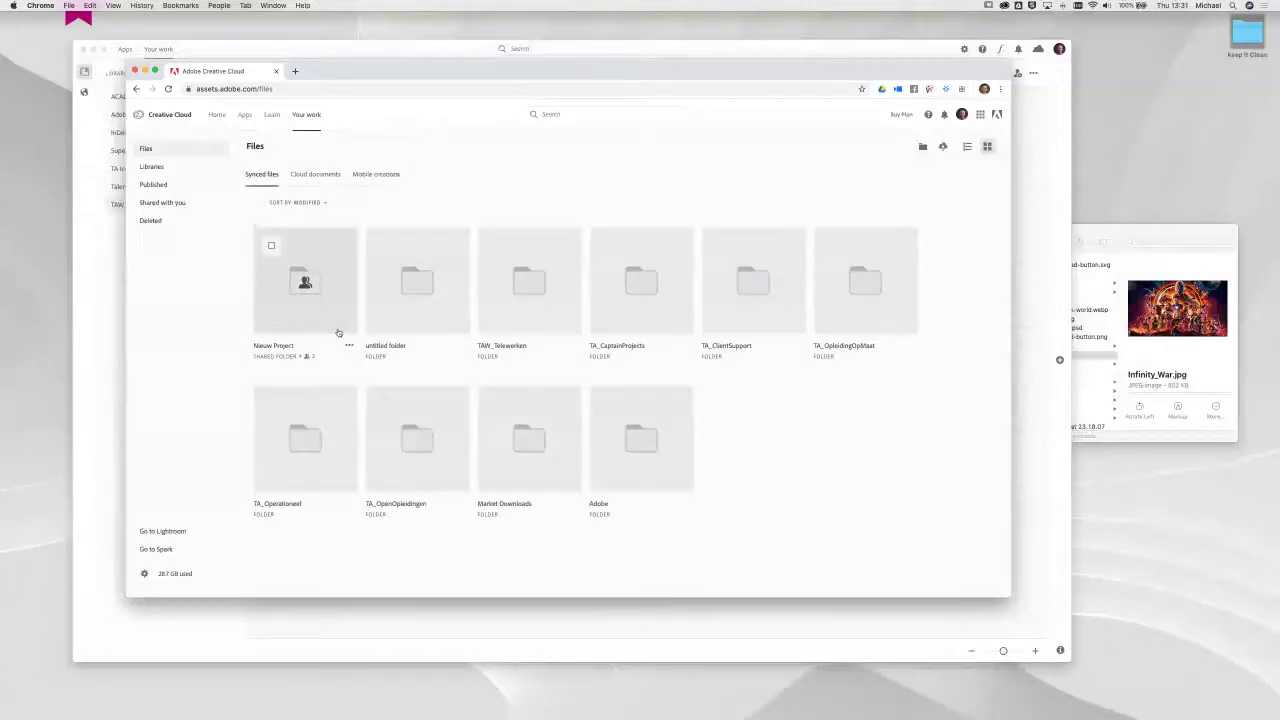
Step: Review the sharing options of the Nieuw Project folder and open the Libraries overview
left_click(349, 345)
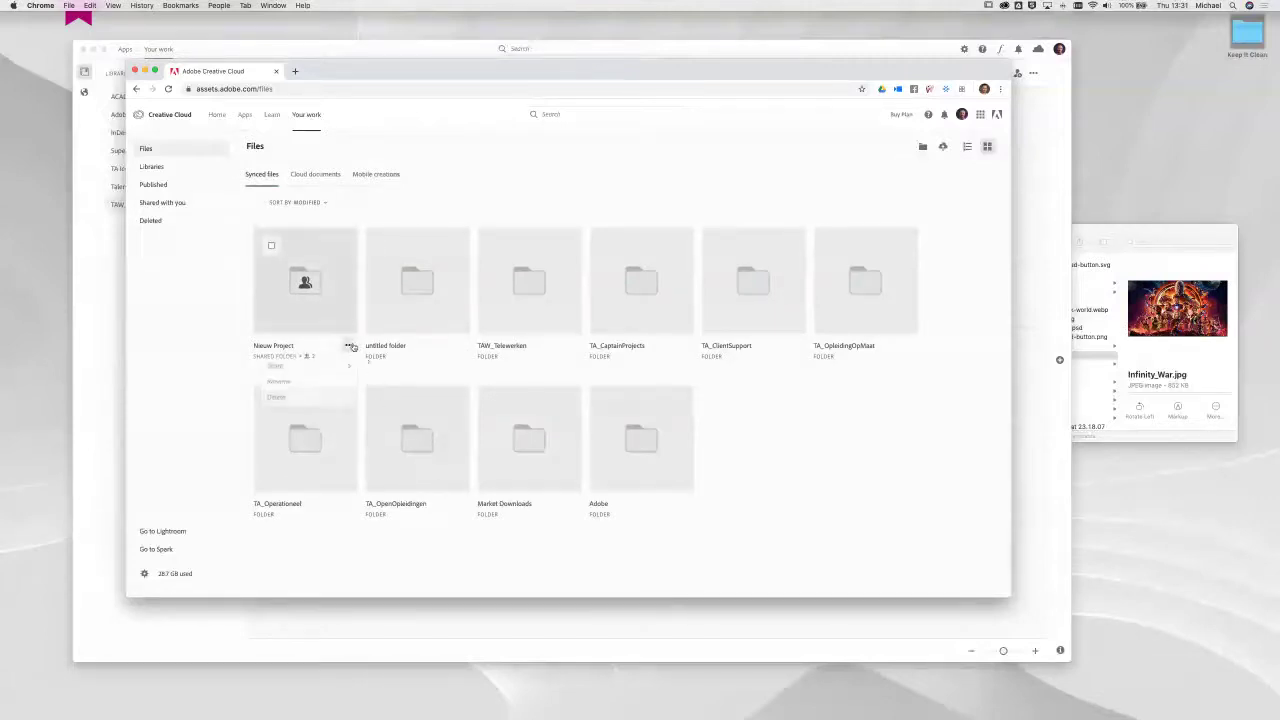
mouse_move(288, 368)
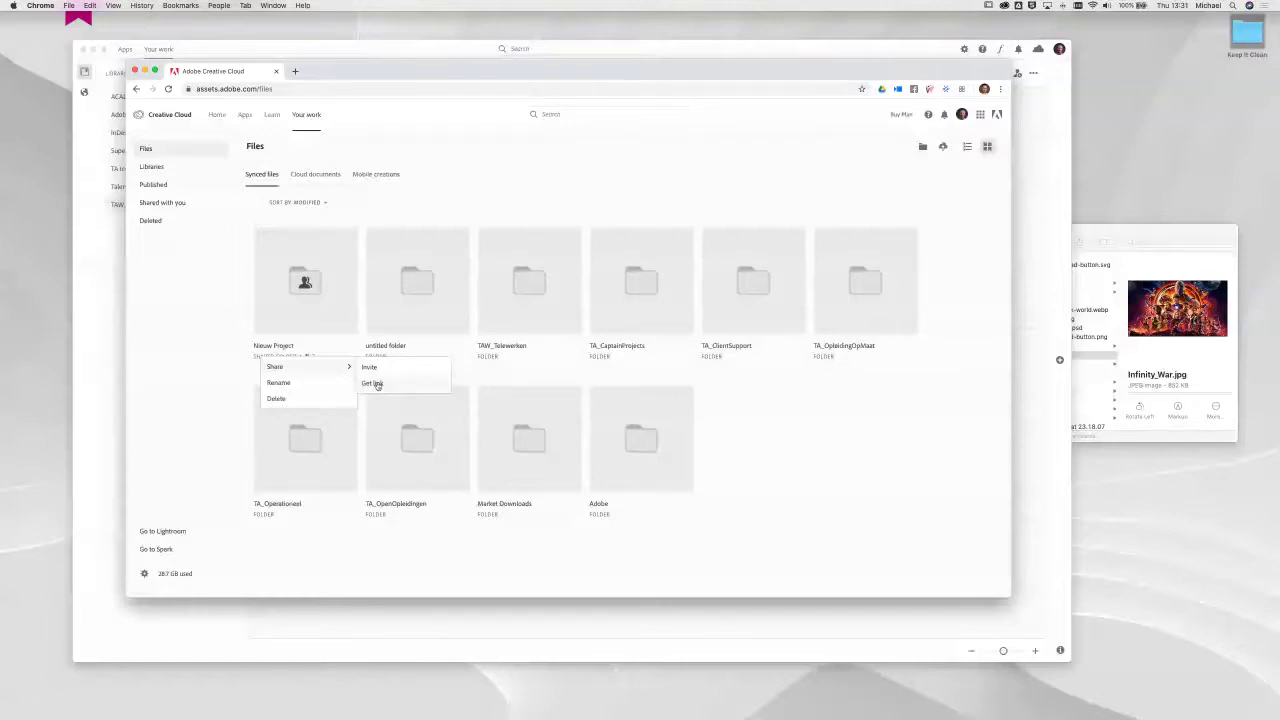
left_click(731, 450)
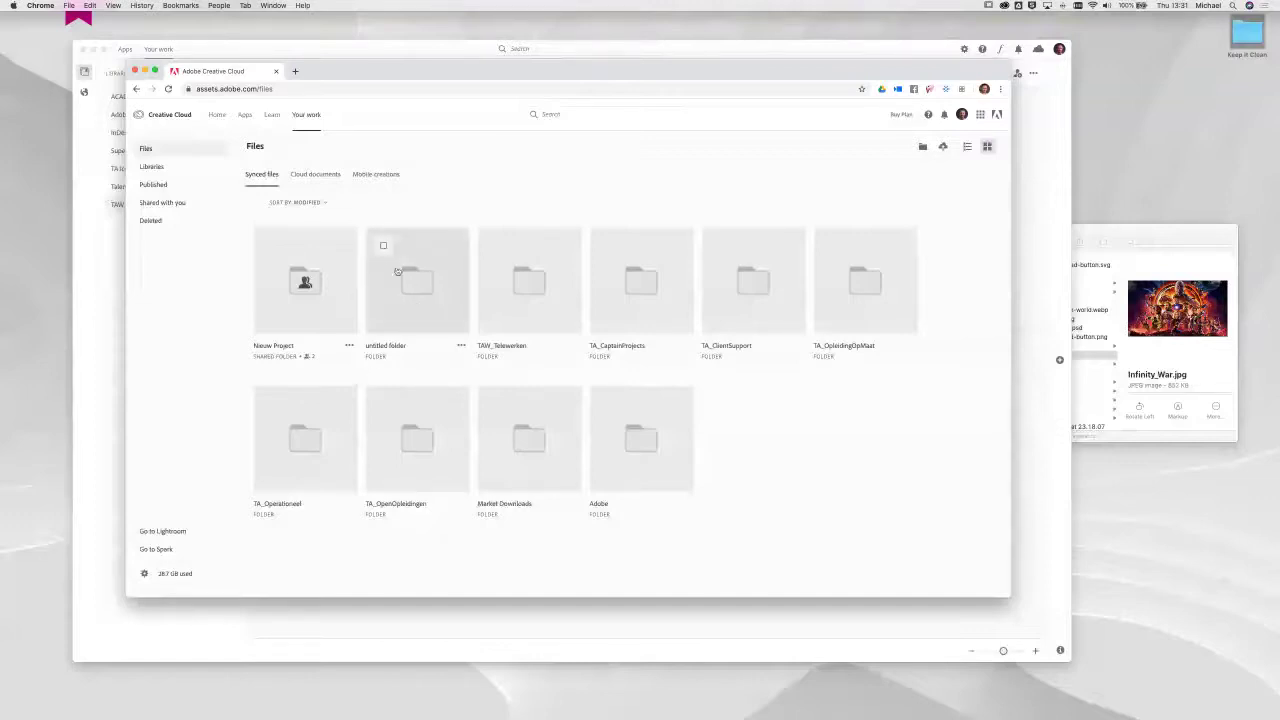
left_click(143, 170)
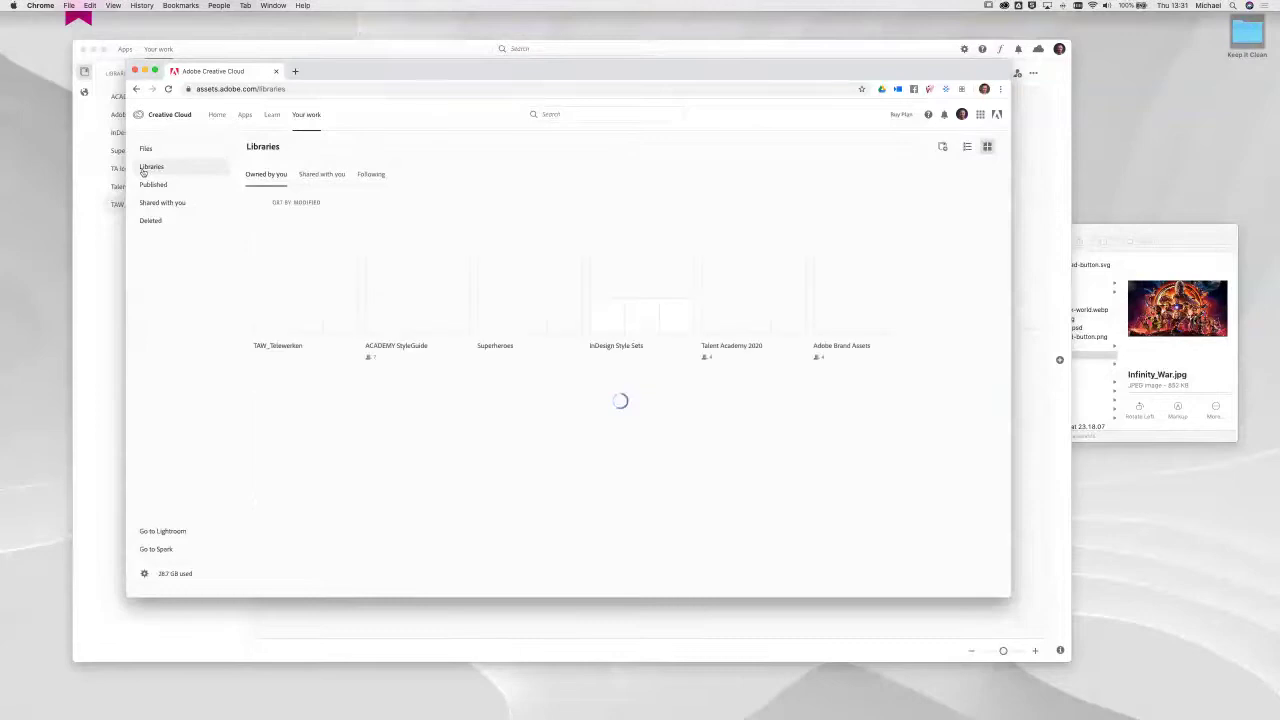
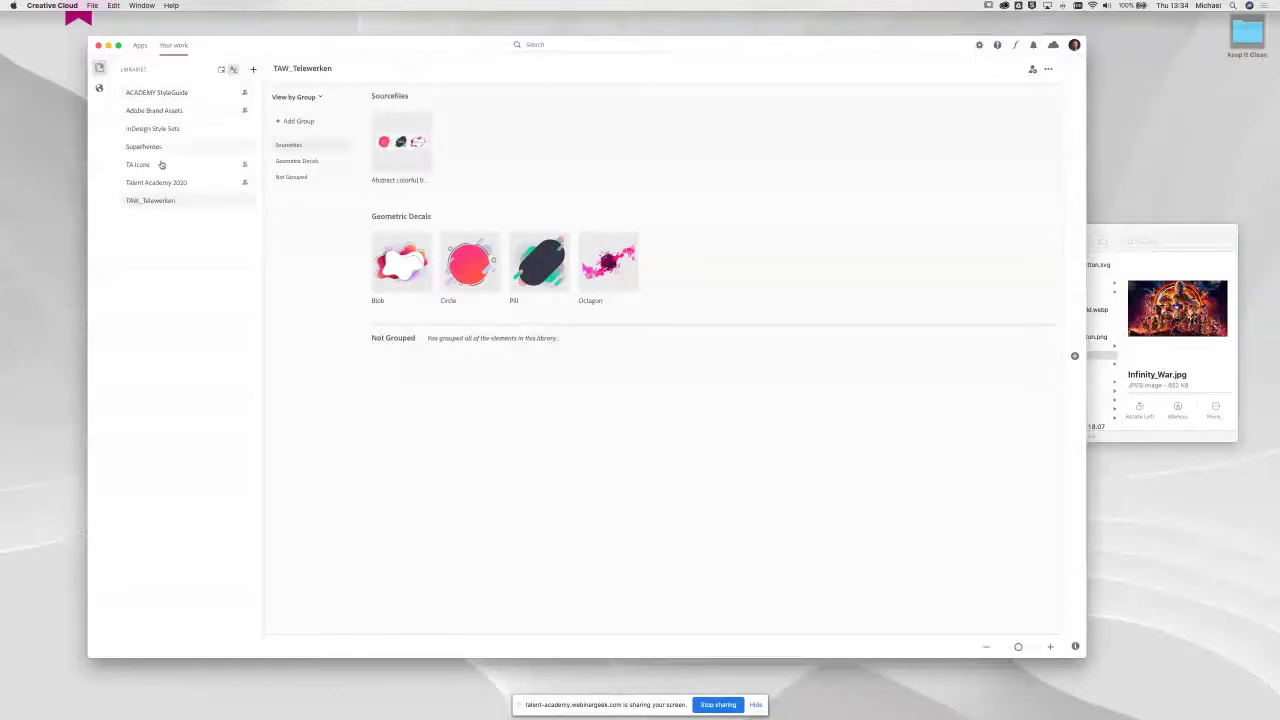
Step: In the Creative Cloud desktop app, open the ACADEMY StyleGuide library and examine its groups, including visuals, styles, primary colours and logos
left_click(150, 93)
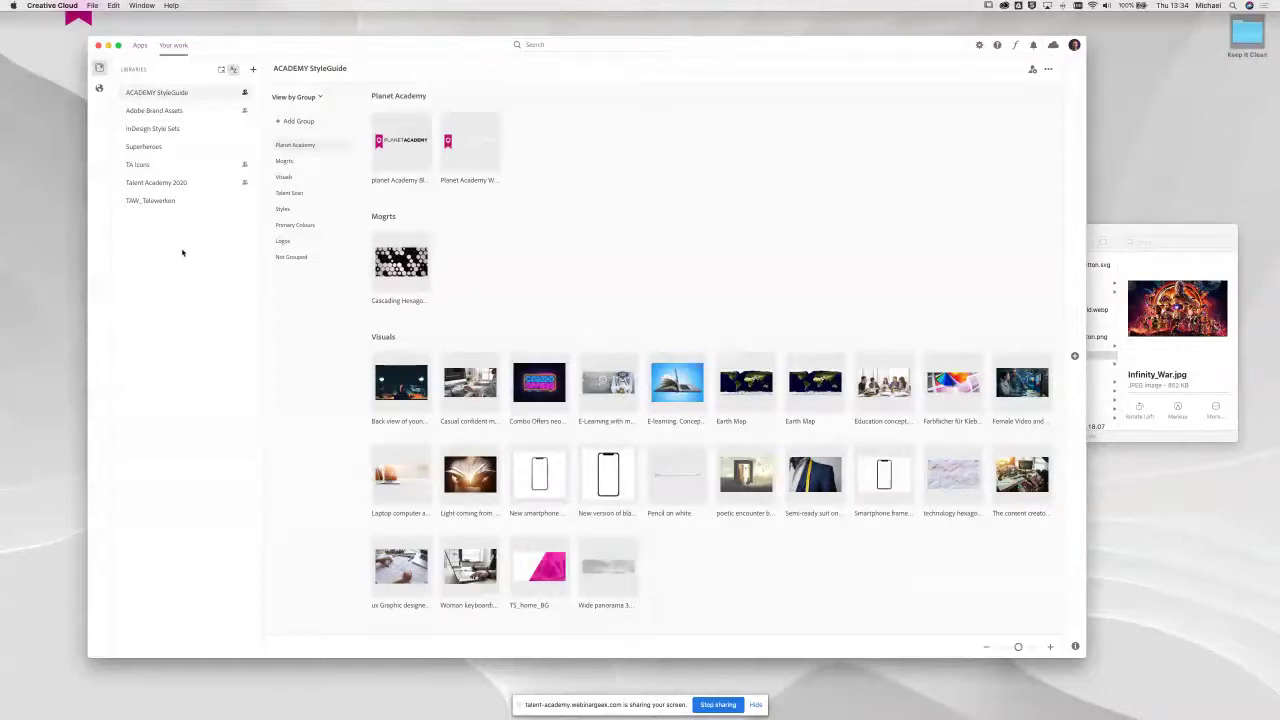
scroll(690, 356, "down", 10)
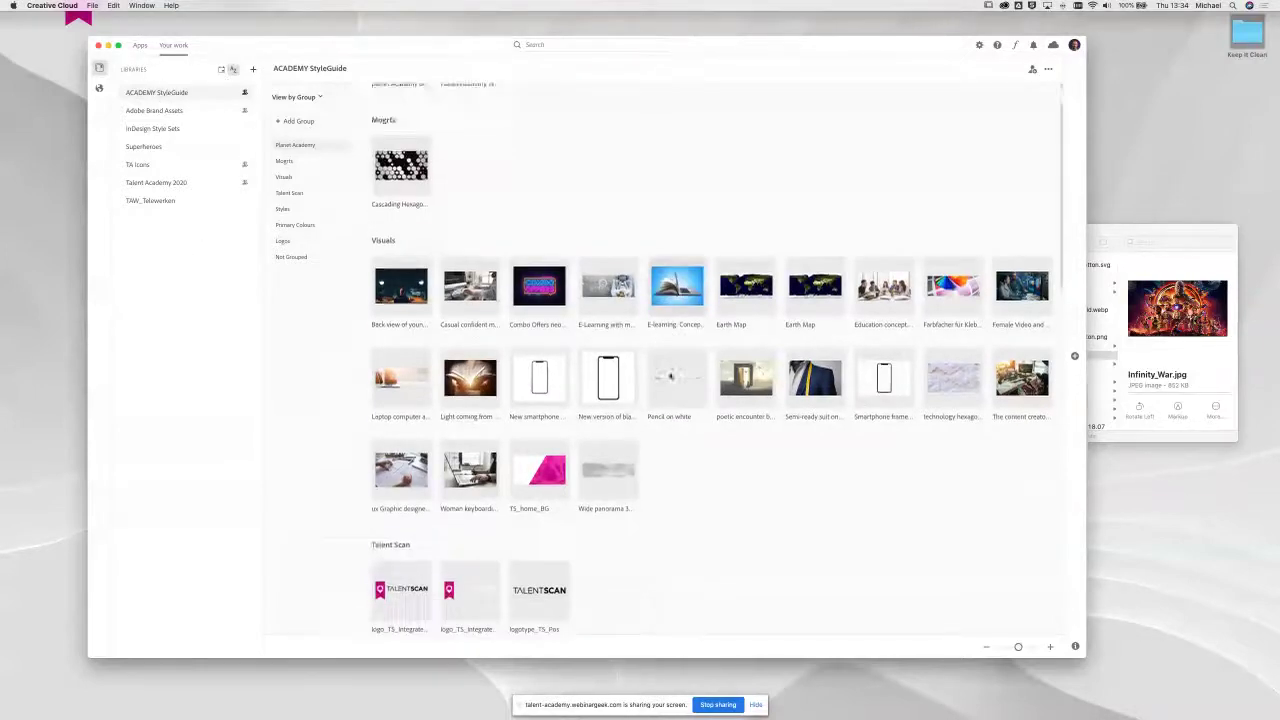
scroll(670, 377, "down", 5)
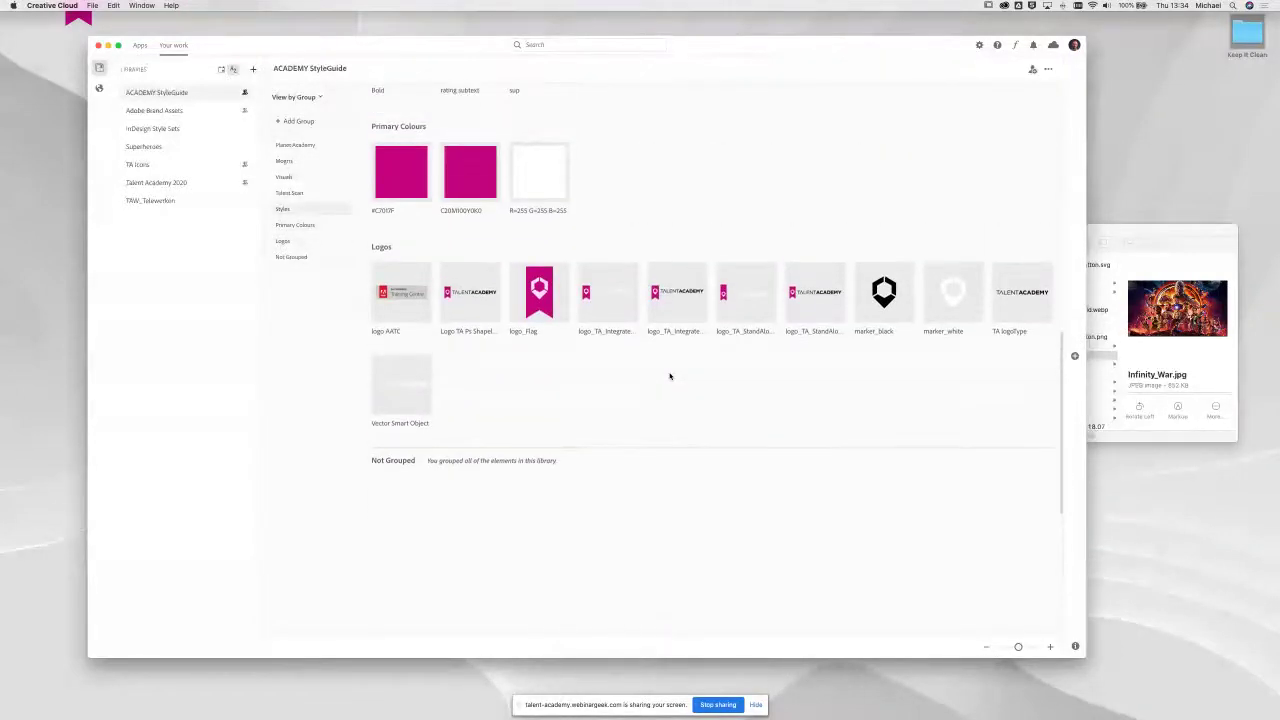
scroll(670, 376, "up", 5)
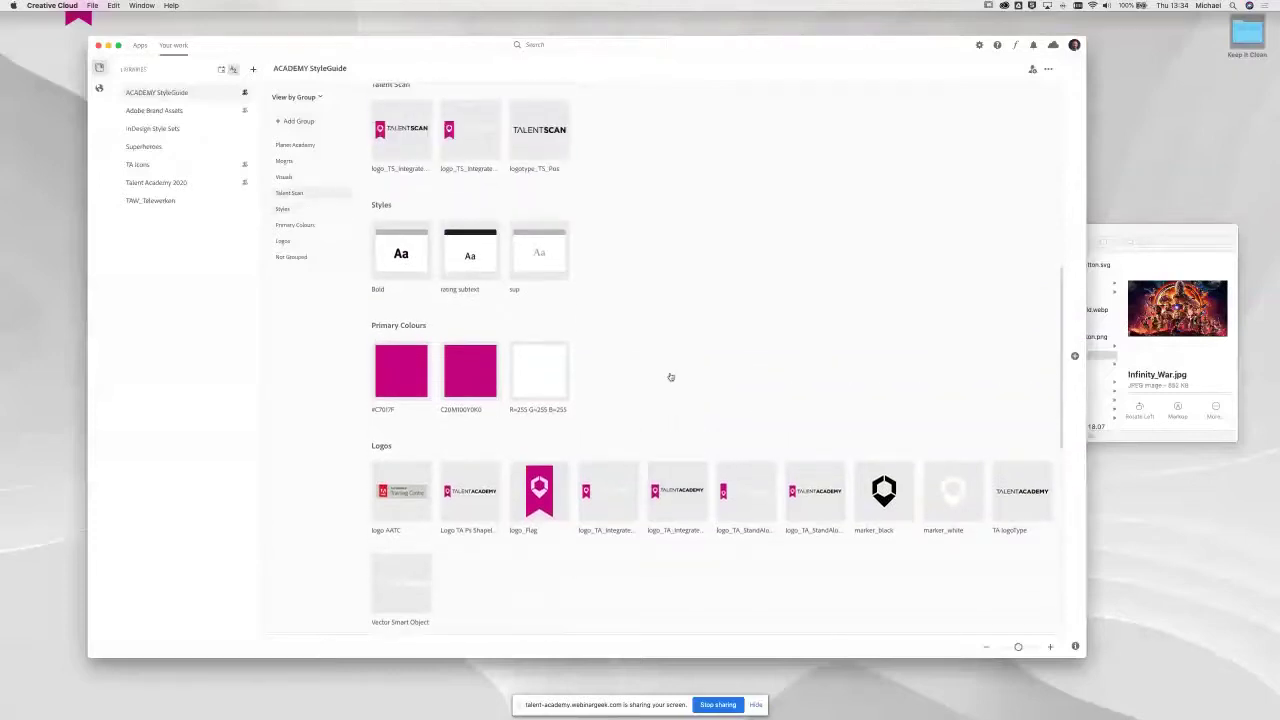
scroll(670, 377, "up", 10)
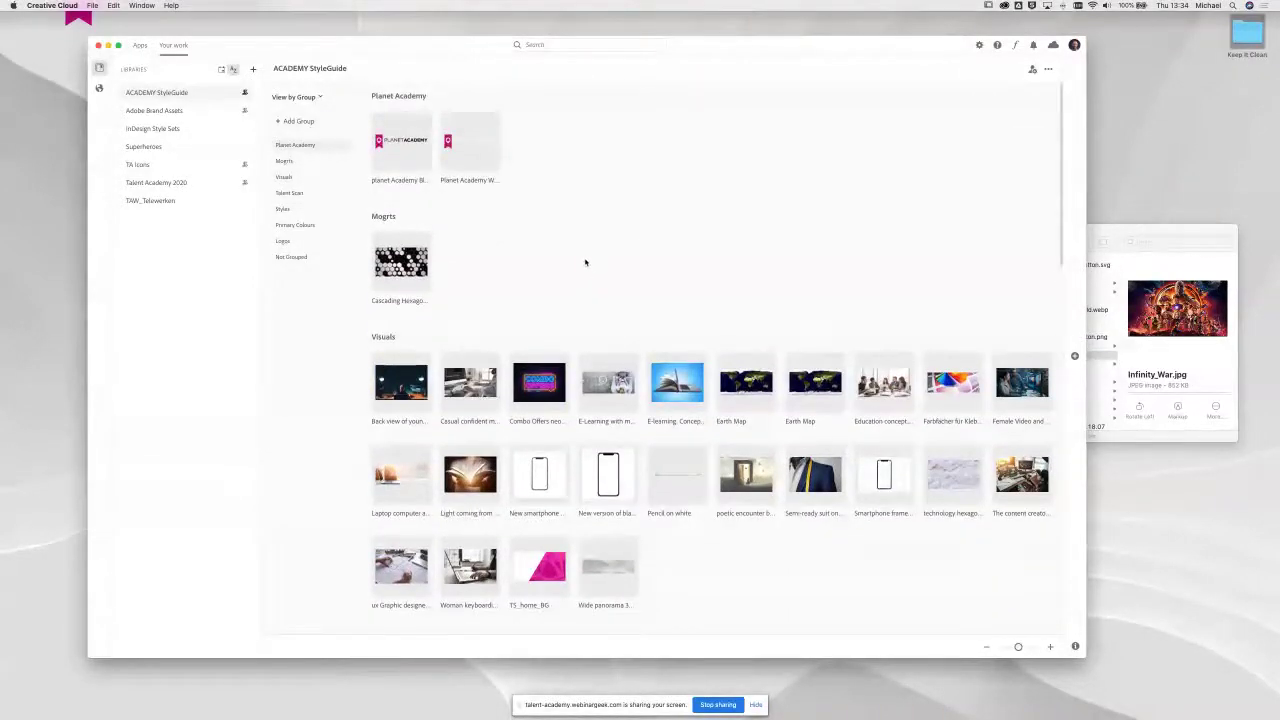
scroll(499, 328, "down", 6)
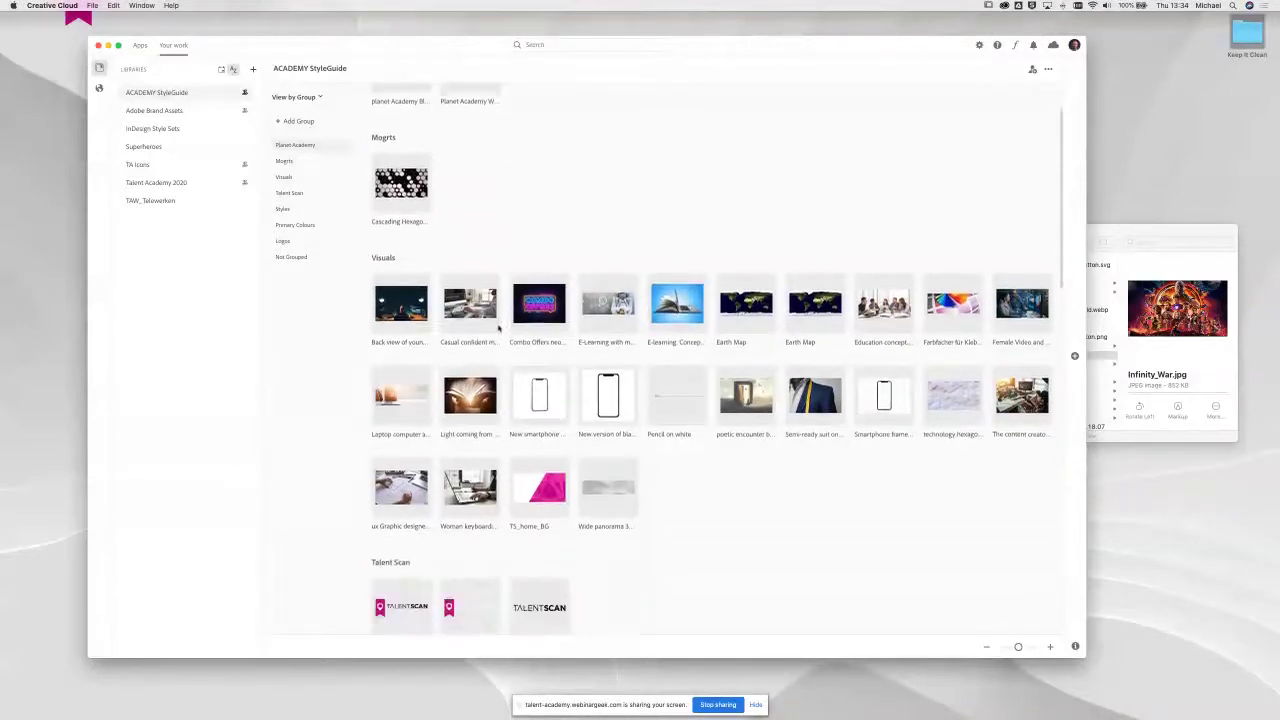
scroll(651, 397, "down", 7)
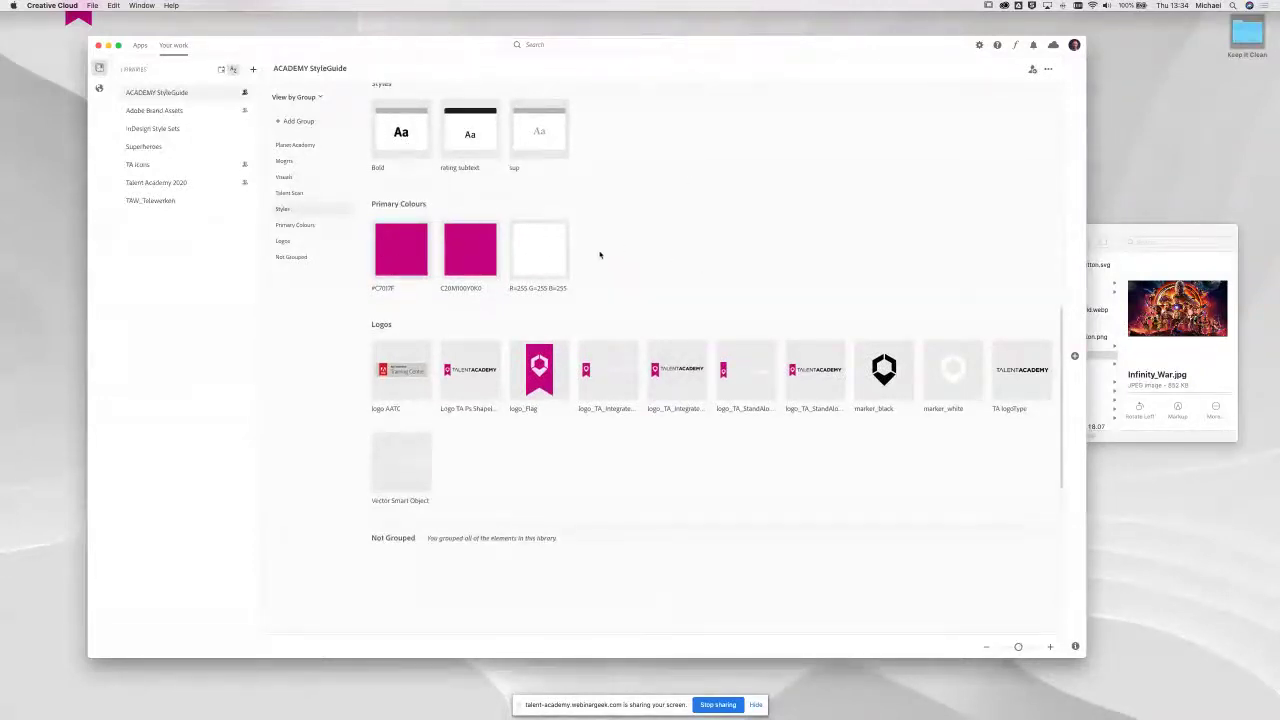
scroll(665, 367, "down", 3)
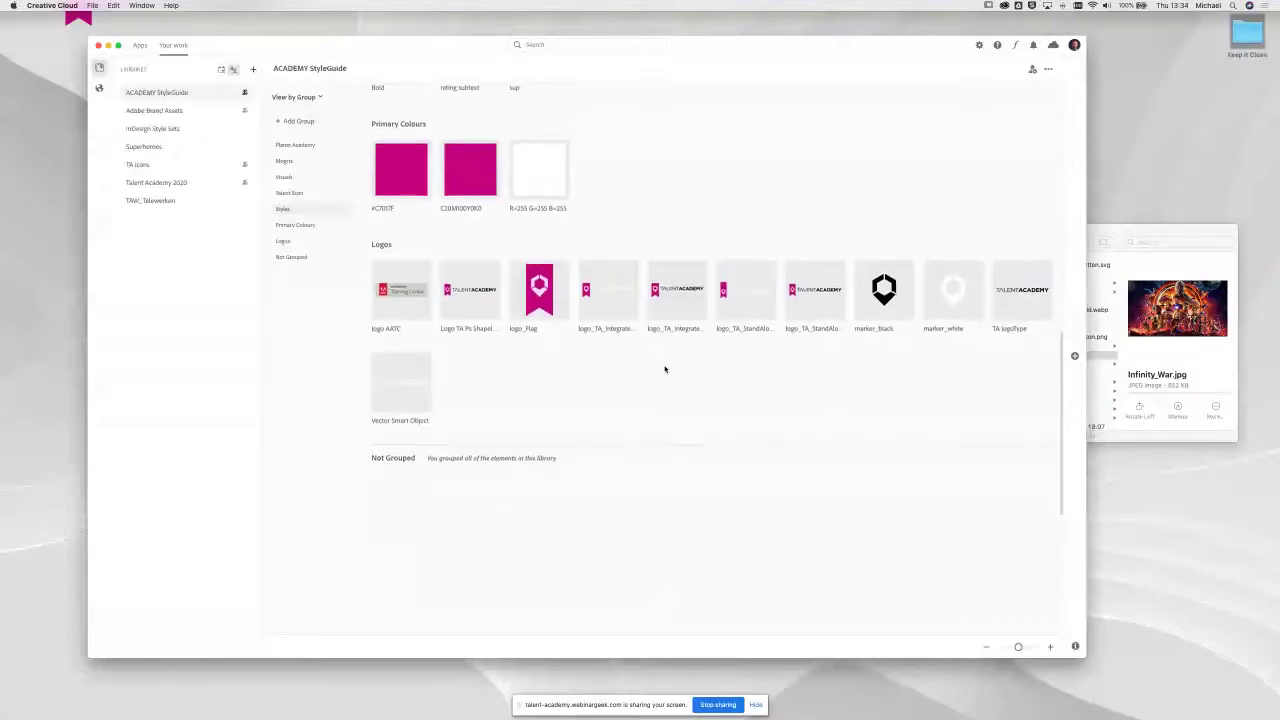
scroll(665, 369, "up", 5)
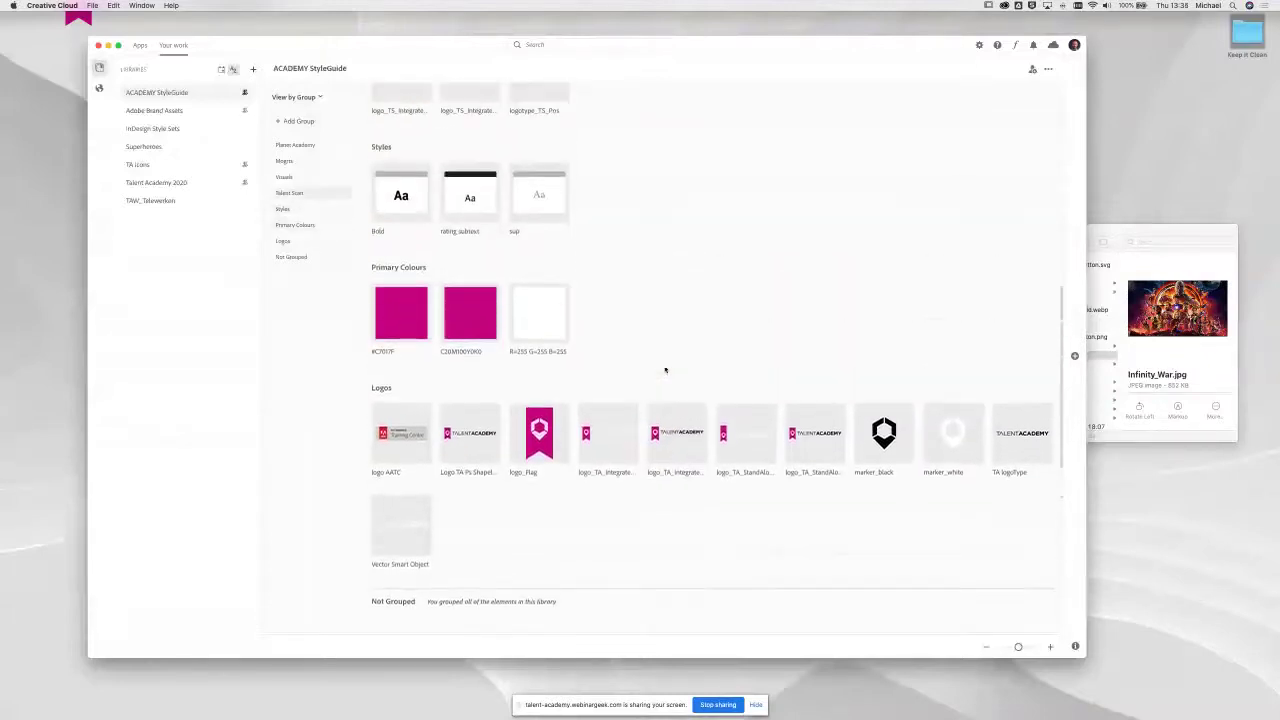
scroll(665, 369, "up", 2)
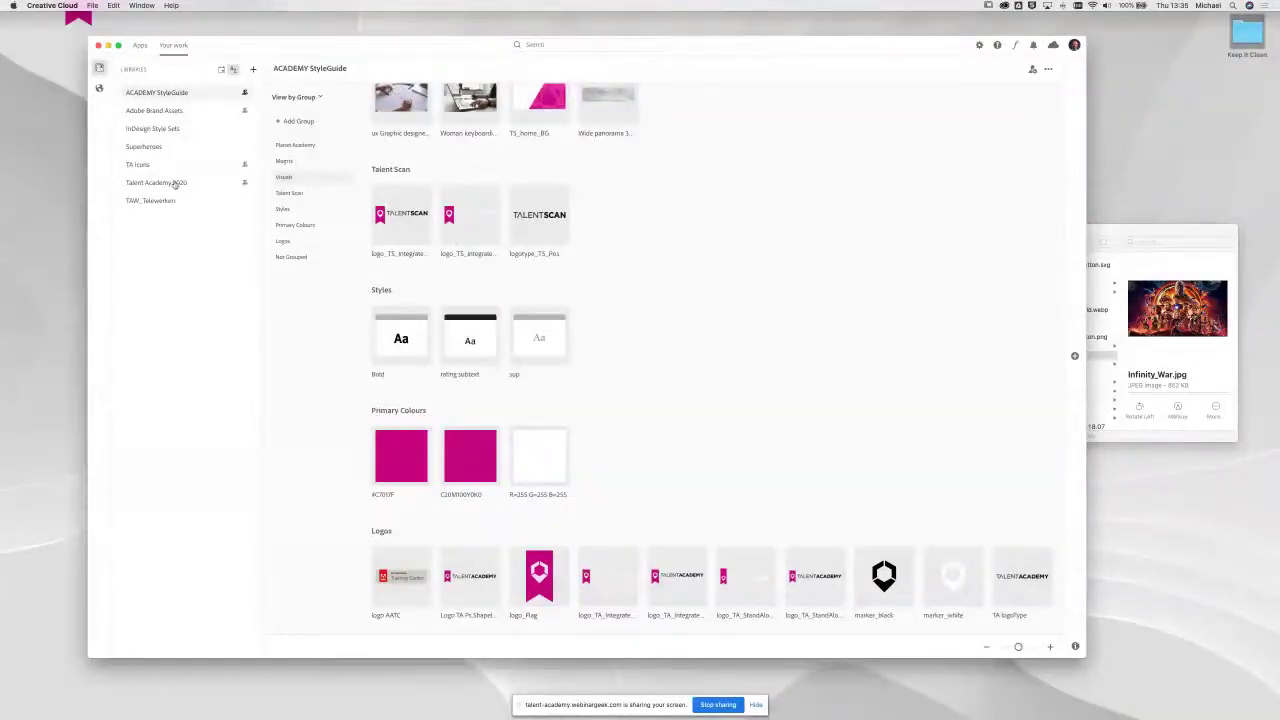
Step: Open the public libraries available to follow and browse the elements of the Temi Coker library in Chrome
left_click(253, 70)
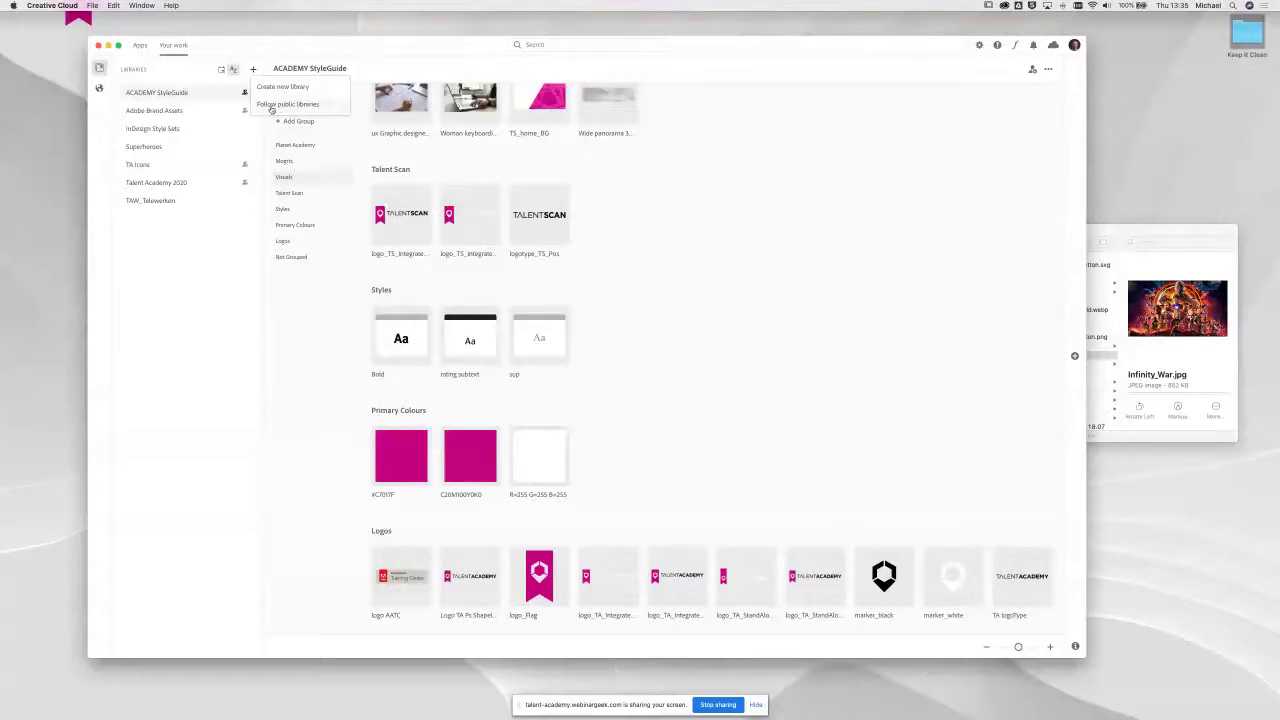
left_click(271, 109)
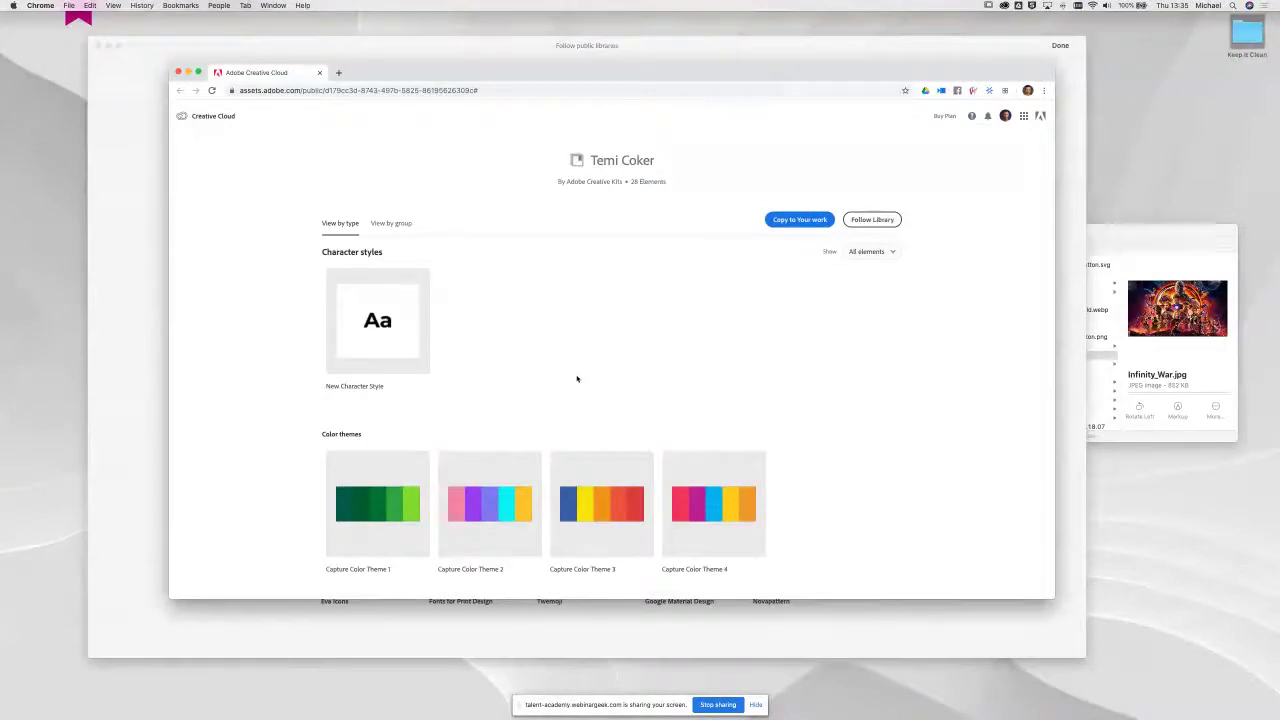
scroll(575, 377, "down", 10)
scroll(575, 378, "down", 5)
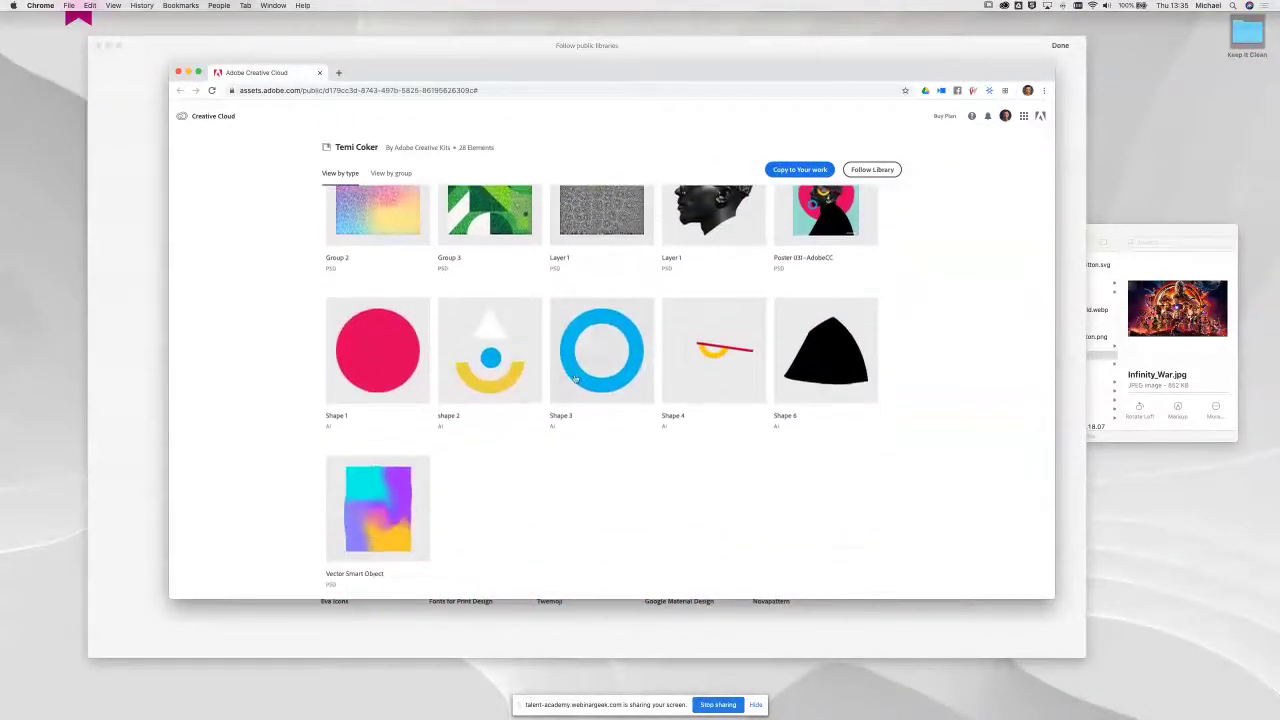
scroll(575, 377, "up", 3)
scroll(575, 377, "up", 12)
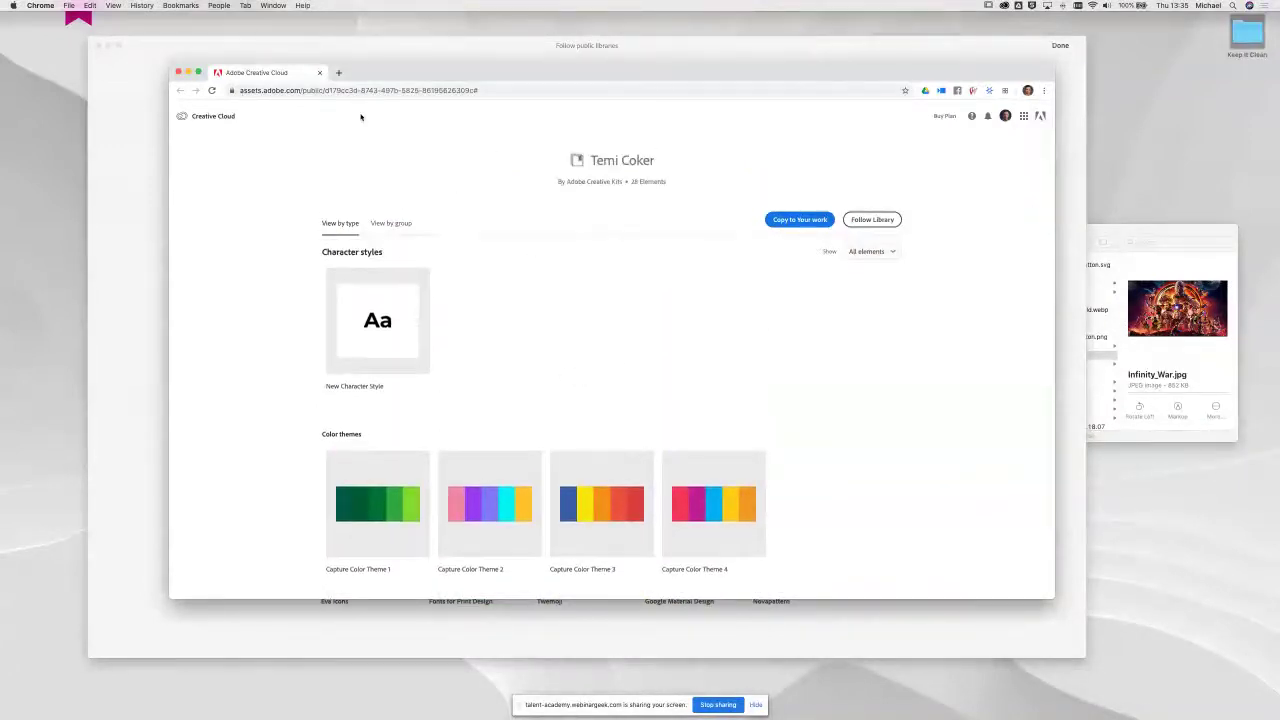
scroll(655, 335, "down", 5)
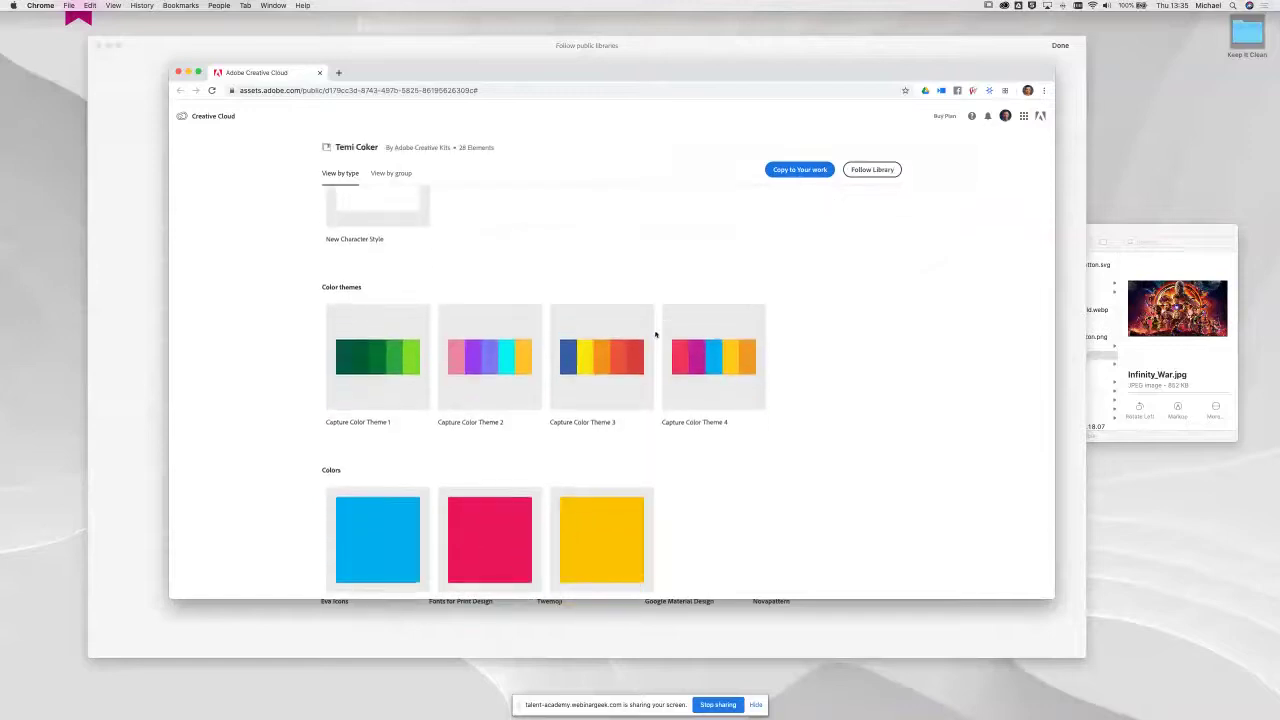
Step: Close the Temi Coker library page in Chrome and finish choosing public libraries in the Creative Cloud app
scroll(655, 335, "up", 5)
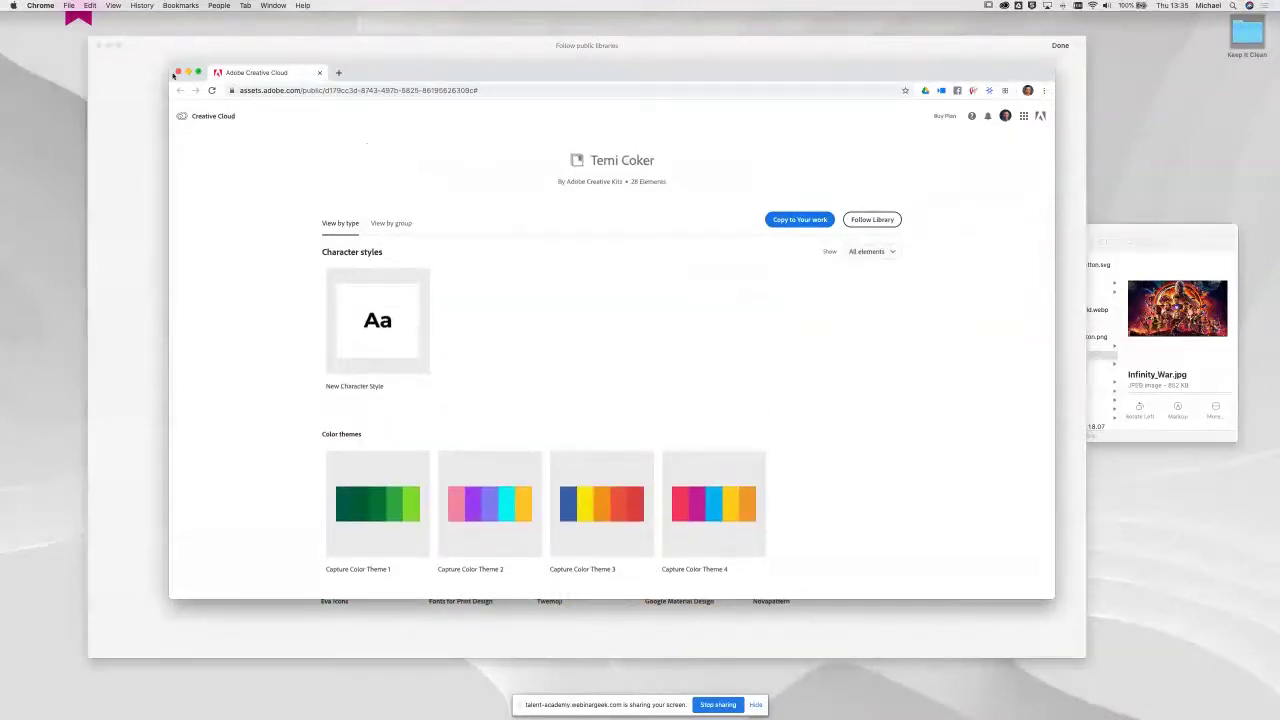
left_click(178, 72)
left_click(214, 220)
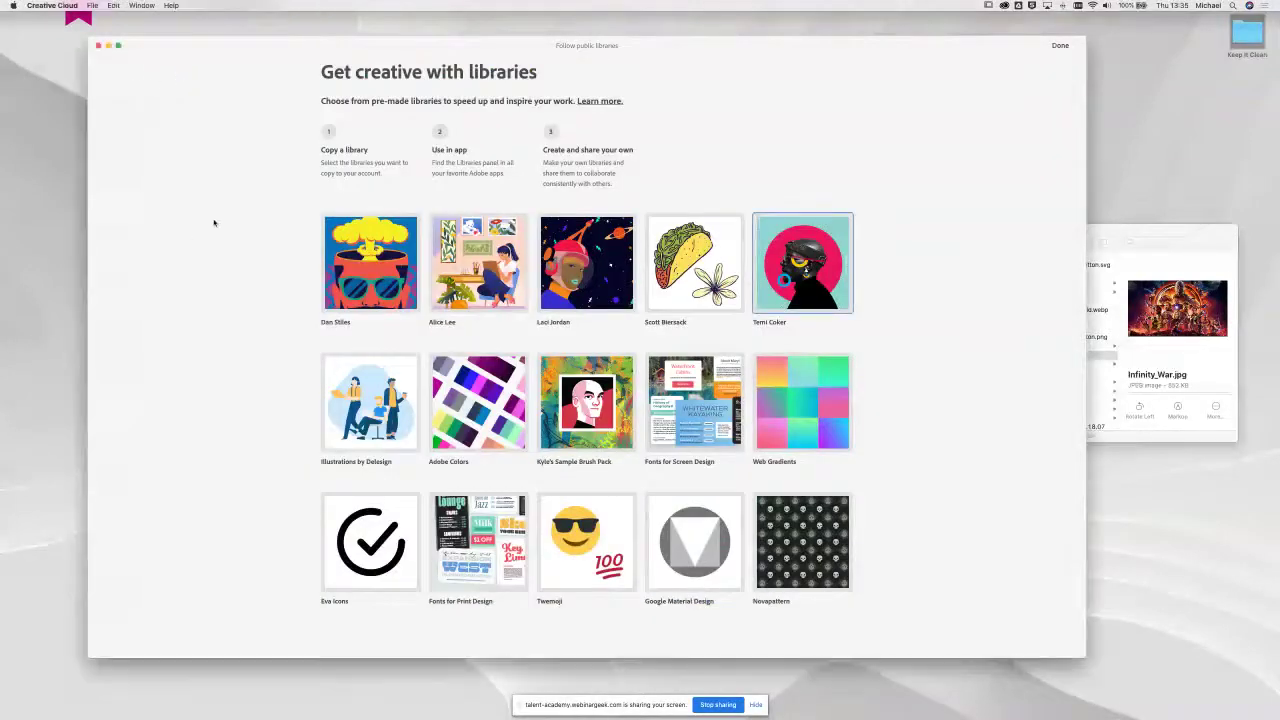
left_click(1060, 45)
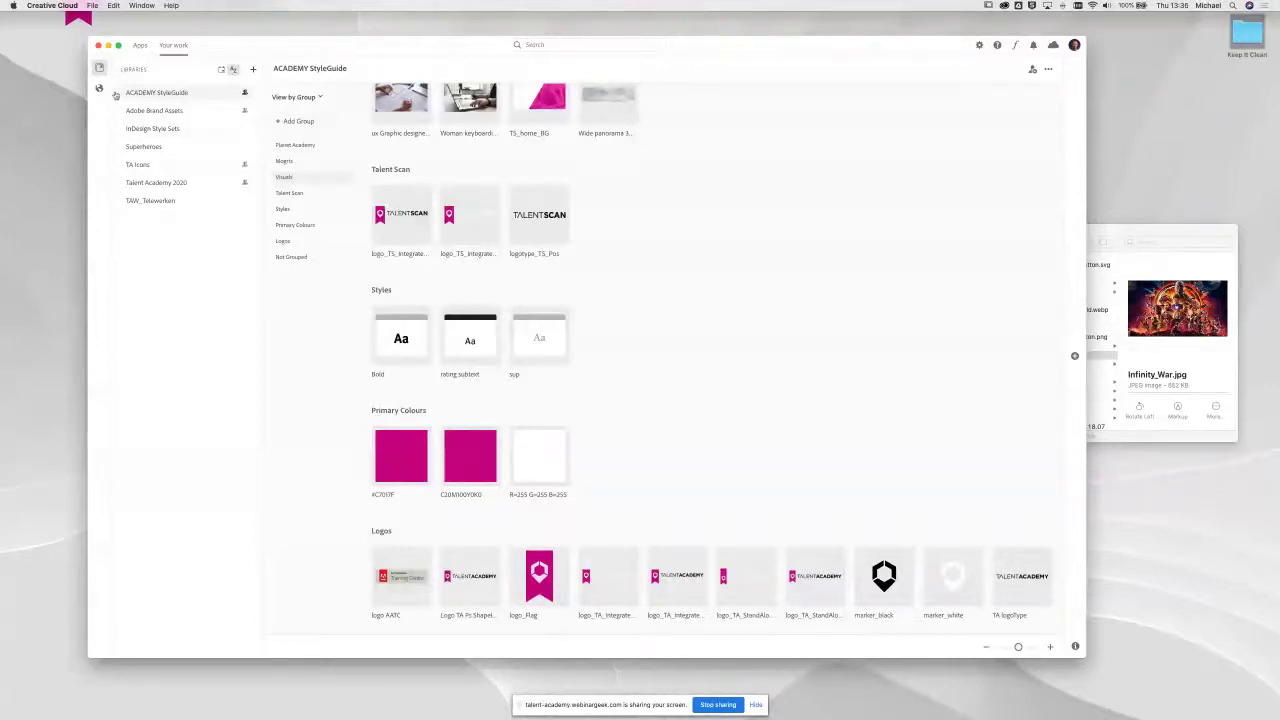
Step: View the Adobe Brand Assets and InDesign Style Sets libraries and check the sharing options of Superheroes and InDesign Style Sets
left_click(145, 112)
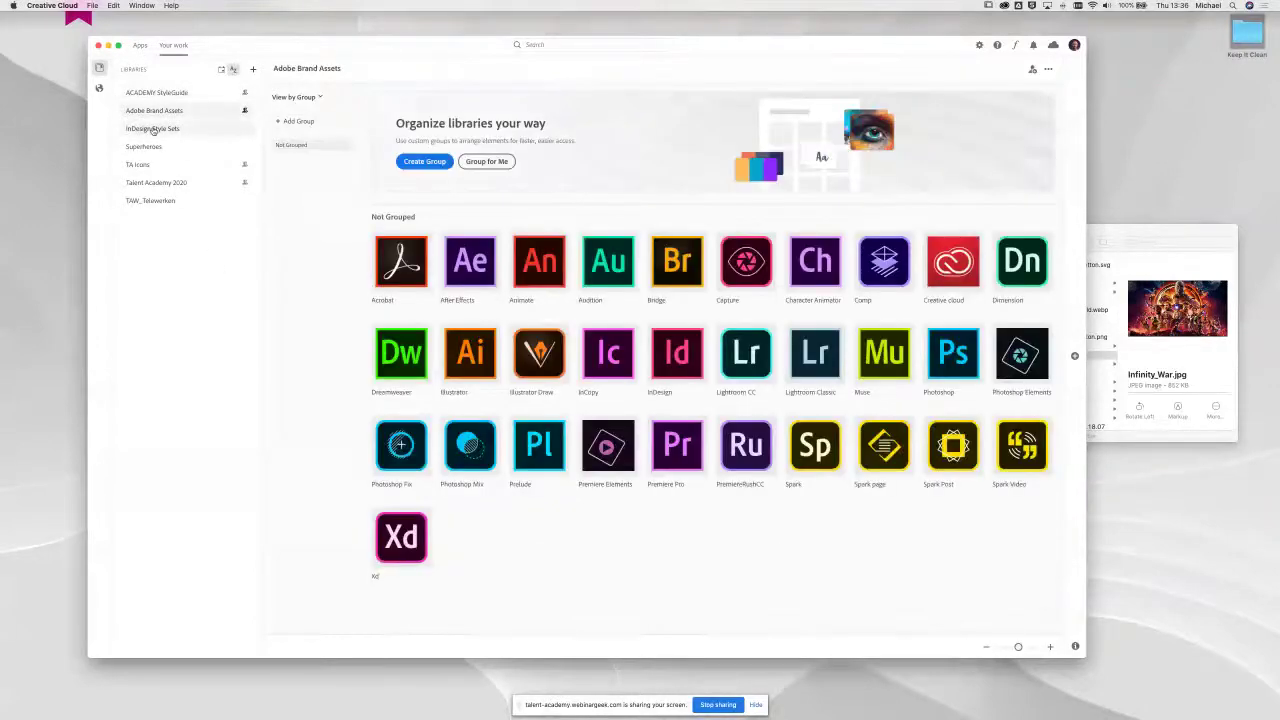
left_click(153, 129)
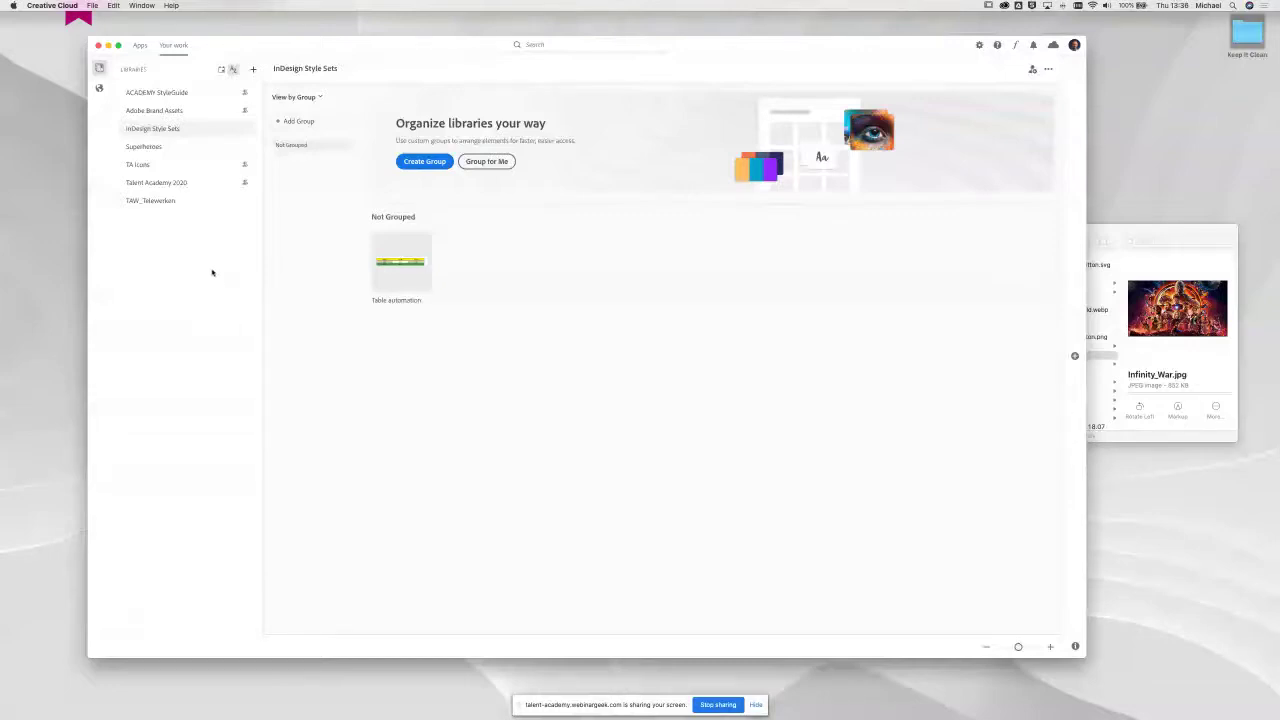
right_click(143, 147)
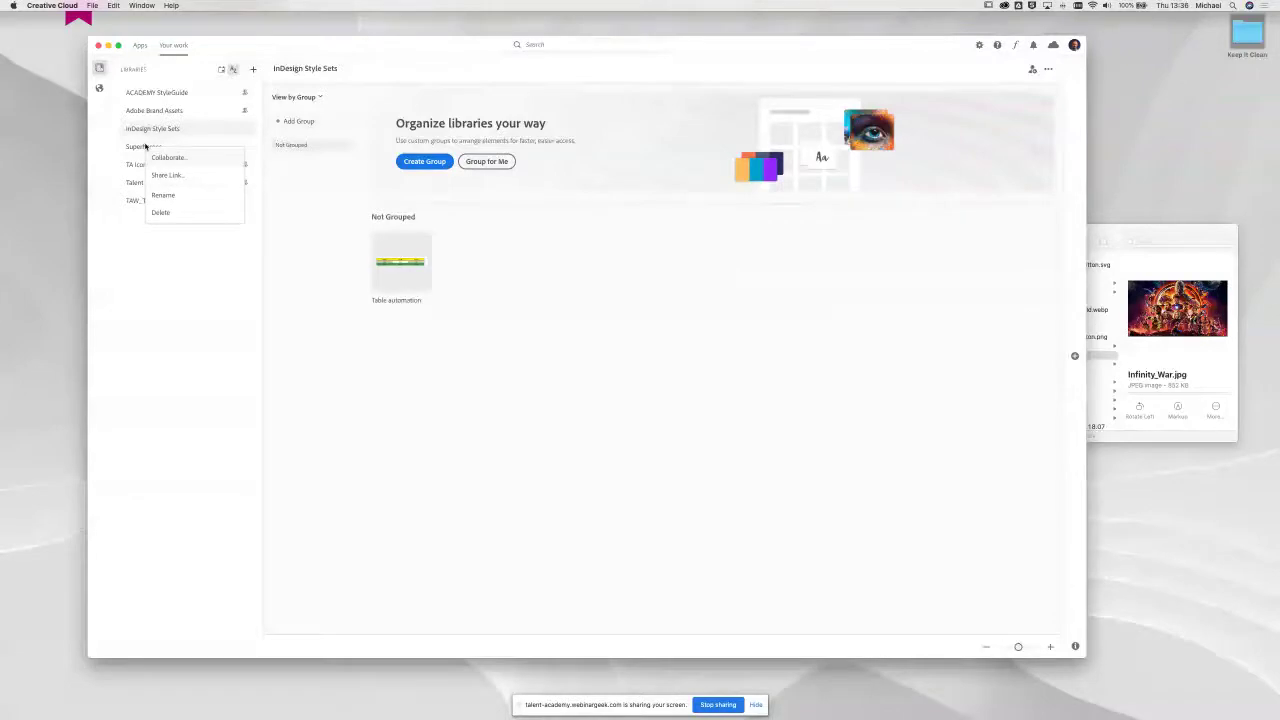
left_click(157, 286)
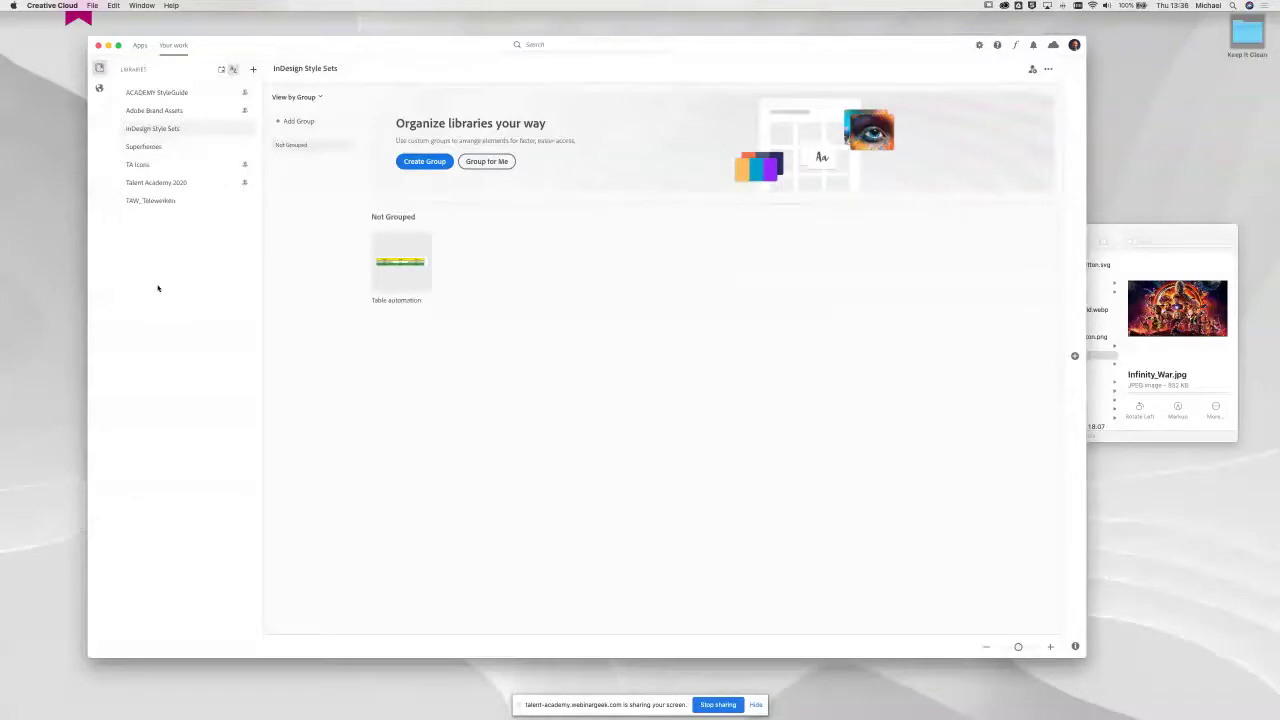
right_click(150, 130)
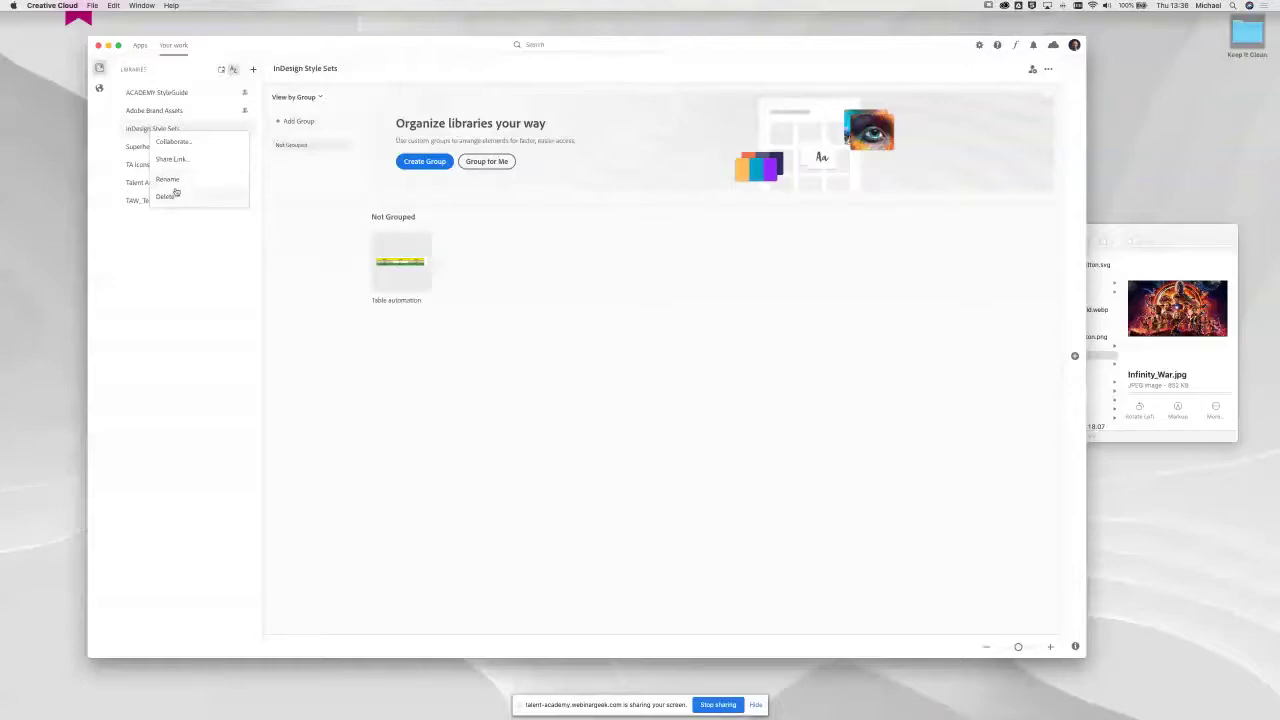
left_click(180, 283)
Step: Browse the elements of the ACADEMY StyleGuide, Adobe Brand Assets and Superheroes libraries
left_click(172, 94)
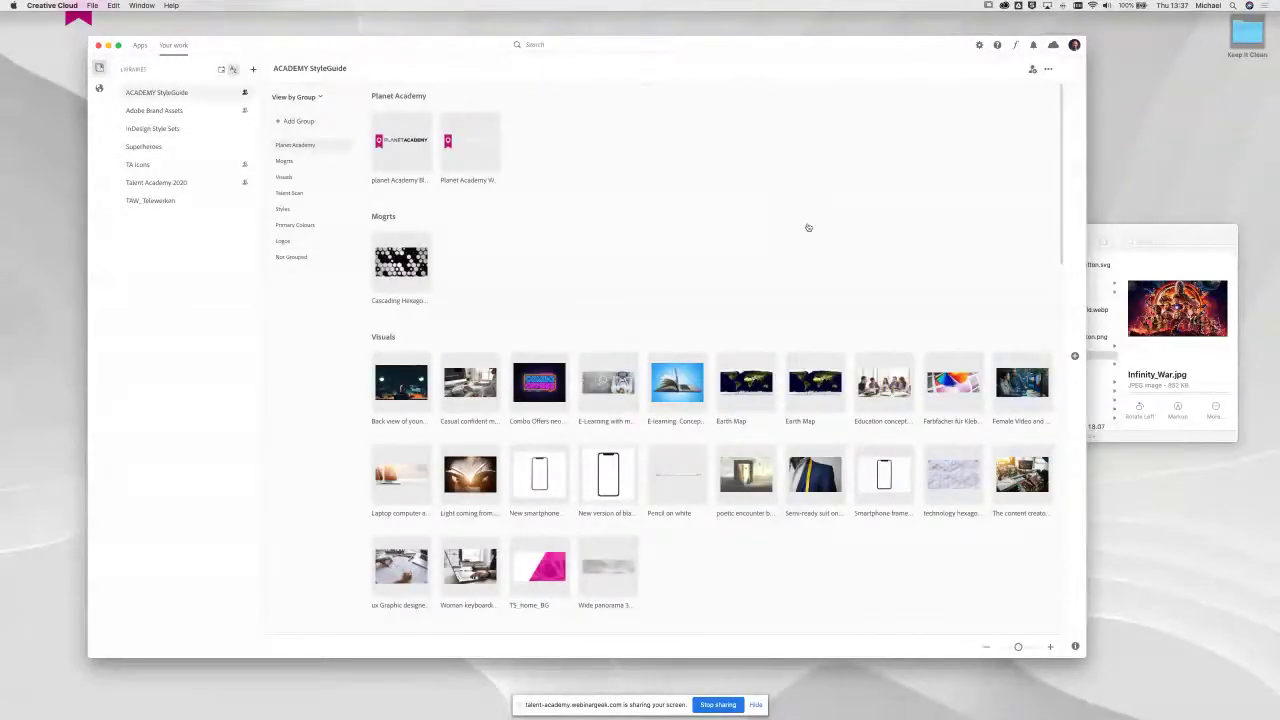
scroll(563, 286, "down", 5)
scroll(563, 286, "up", 5)
left_click(150, 110)
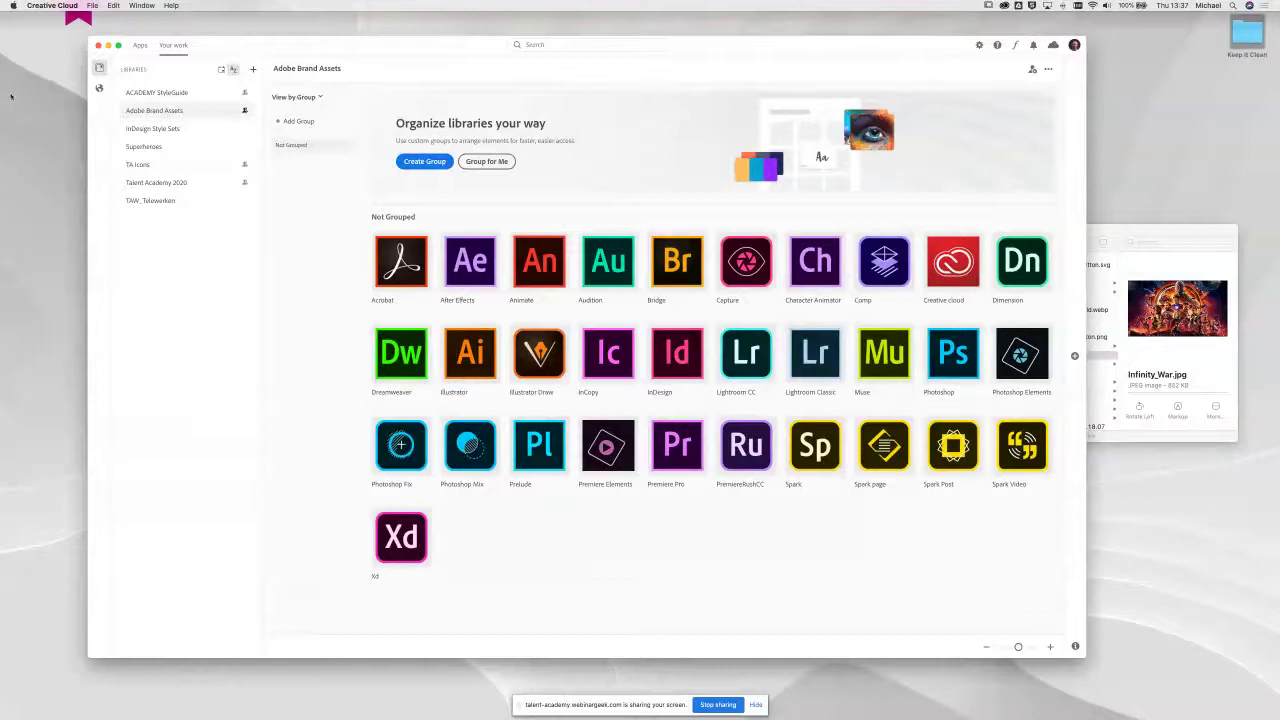
left_click(141, 148)
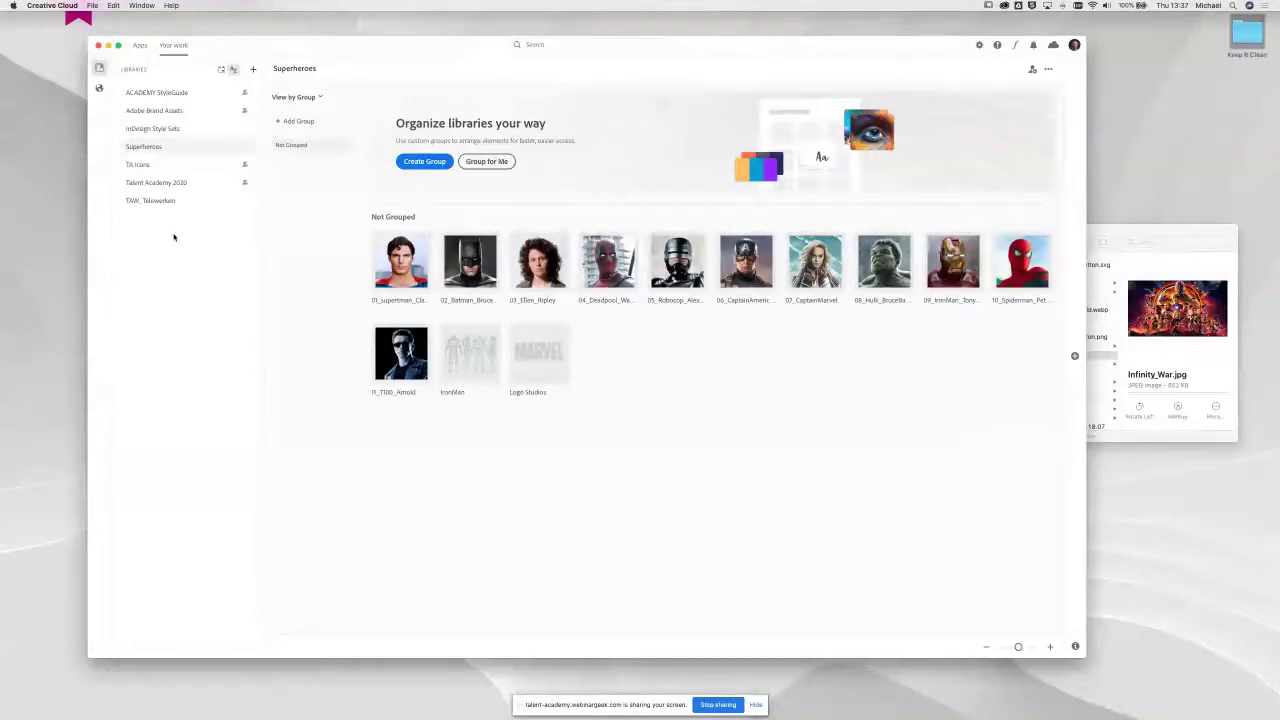
Step: Examine the icon groups of the TA Icons library, from Concepts and Elements through Google and Apps
left_click(139, 166)
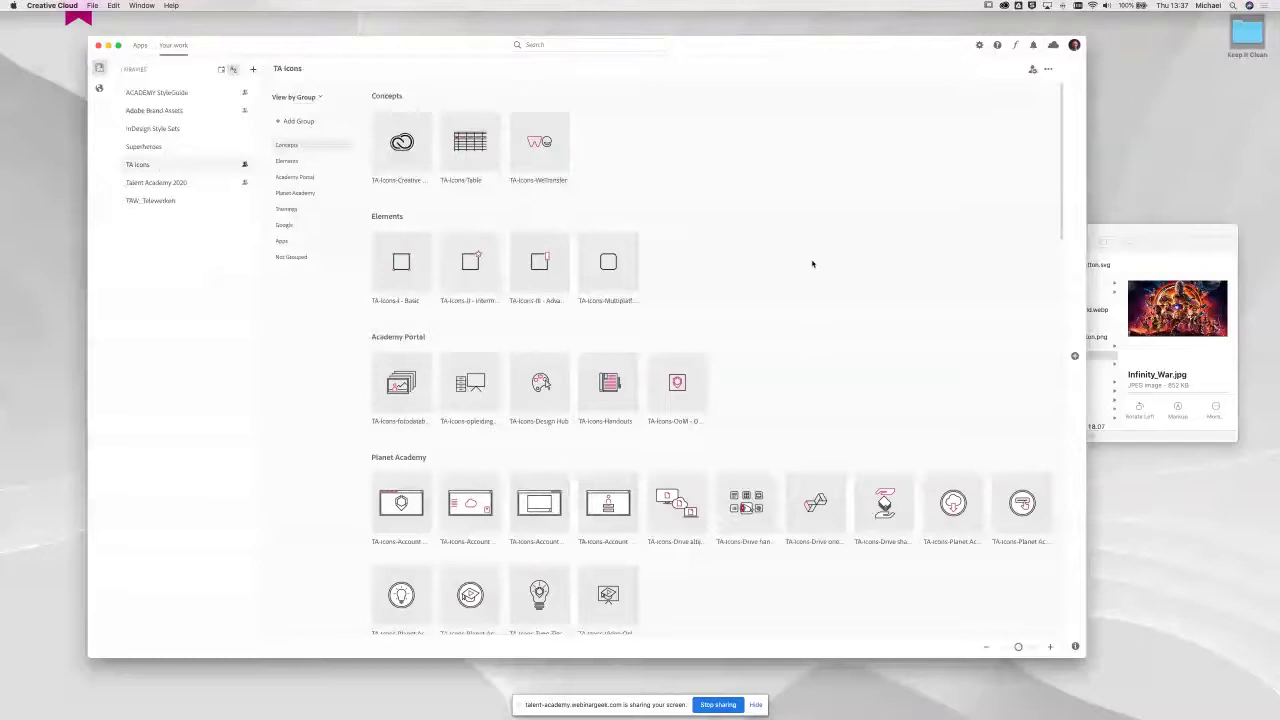
scroll(733, 372, "down", 5)
scroll(729, 378, "down", 5)
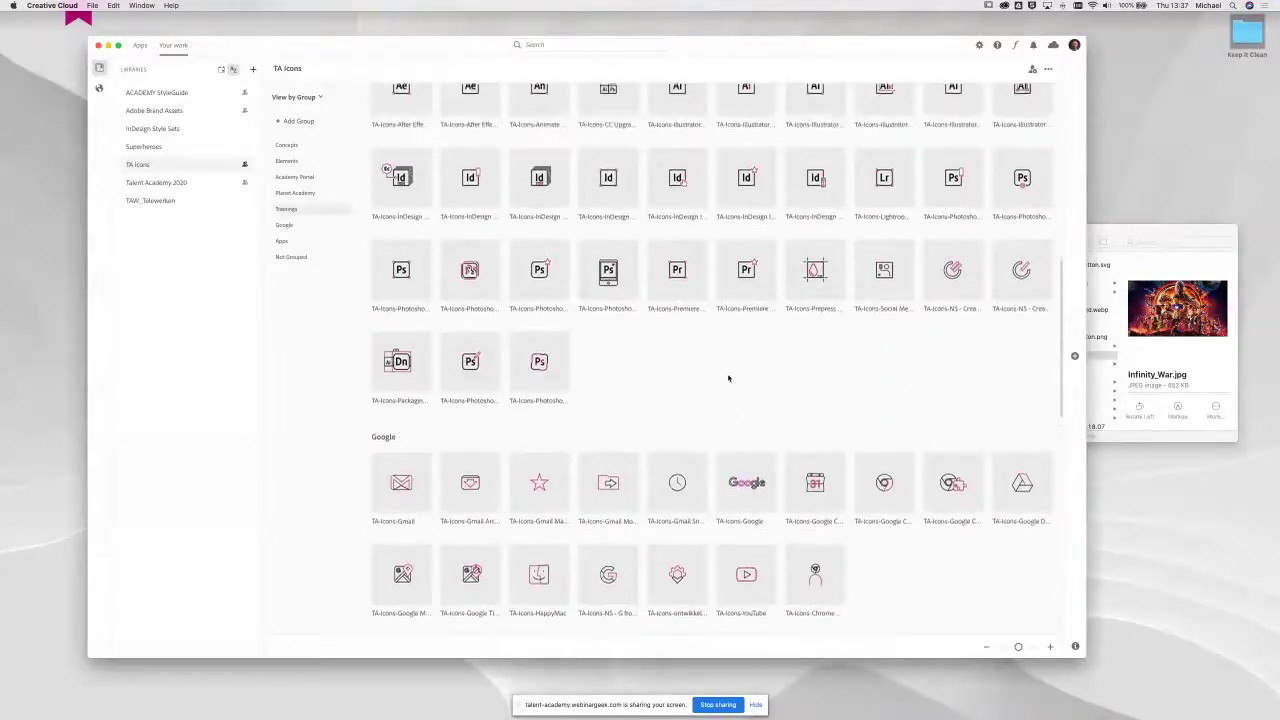
scroll(728, 378, "up", 1)
scroll(728, 378, "down", 2)
scroll(728, 378, "down", 2)
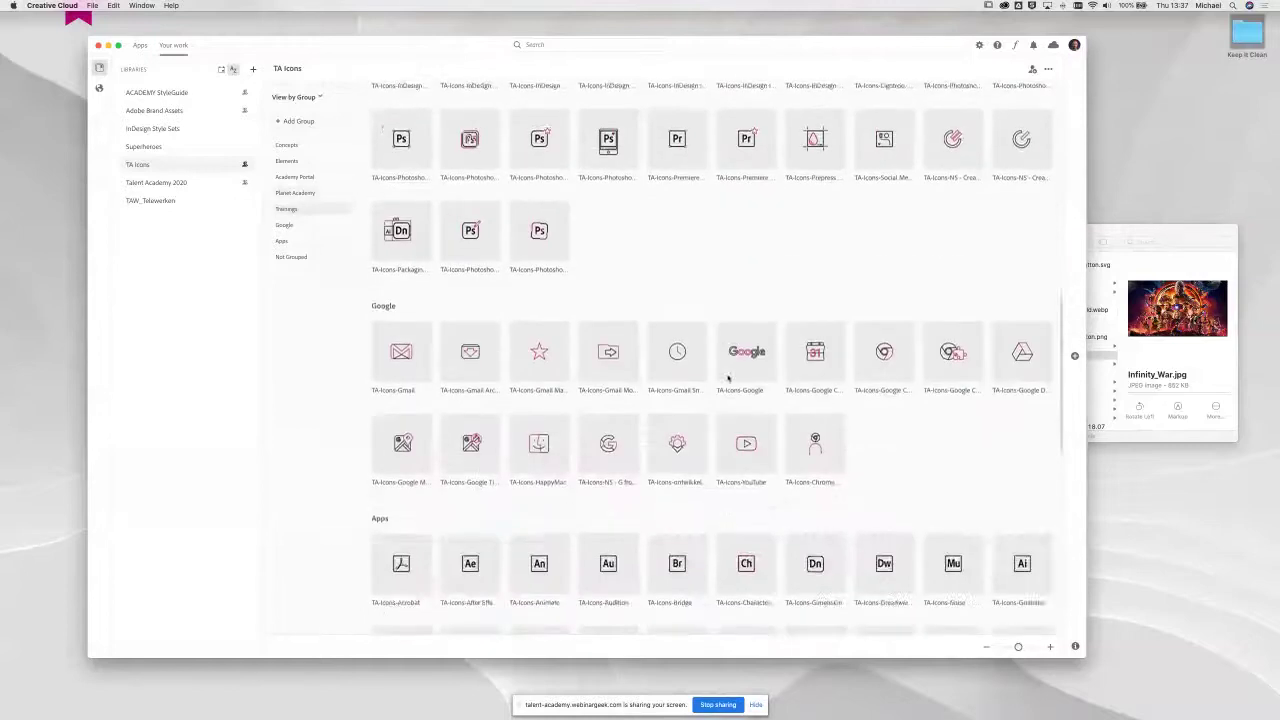
scroll(709, 375, "down", 1)
scroll(709, 375, "down", 3)
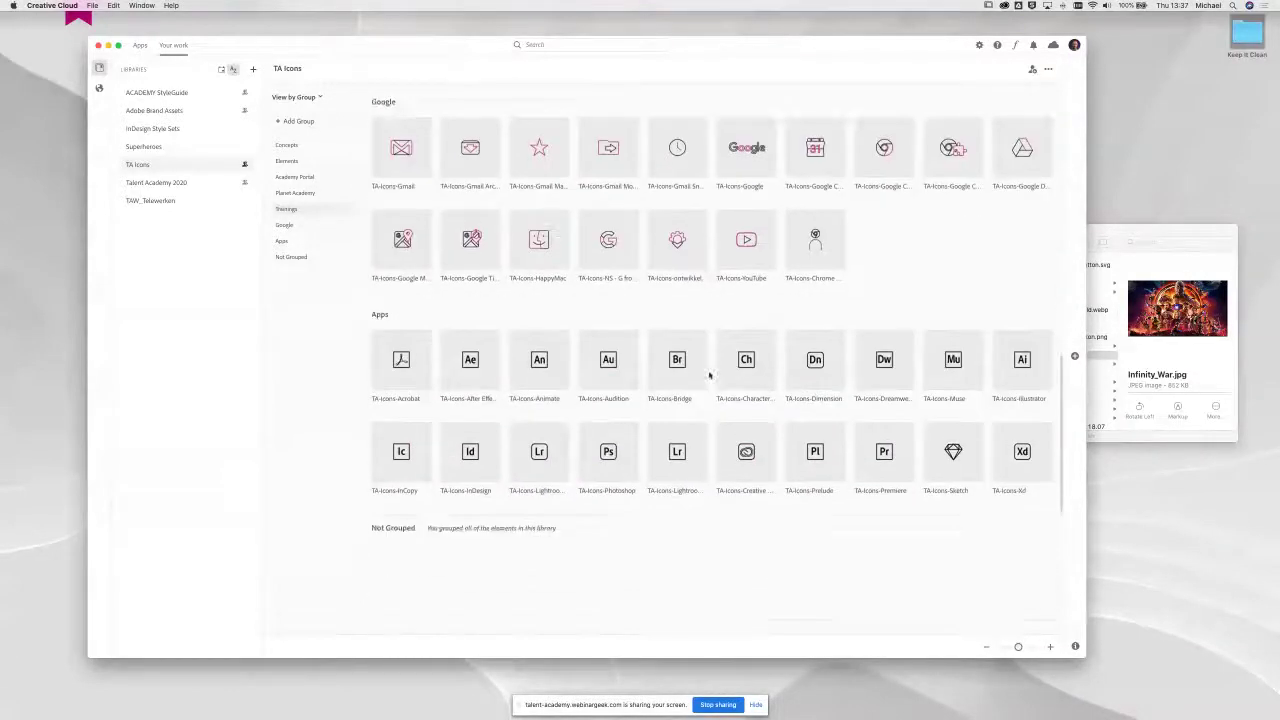
scroll(709, 375, "up", 15)
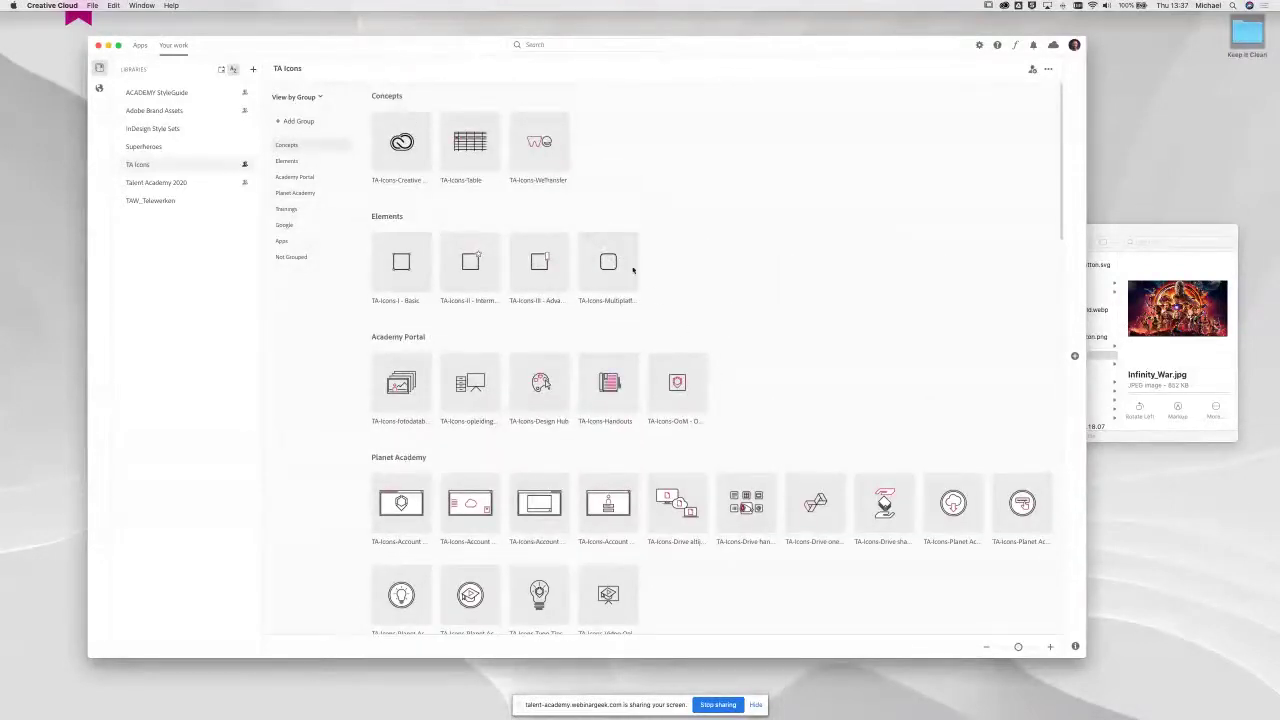
Step: Examine the groups of the Talent Academy 2020 library, including colours, logos and trainers, and briefly compare it with TAW_Telewerken
left_click(140, 186)
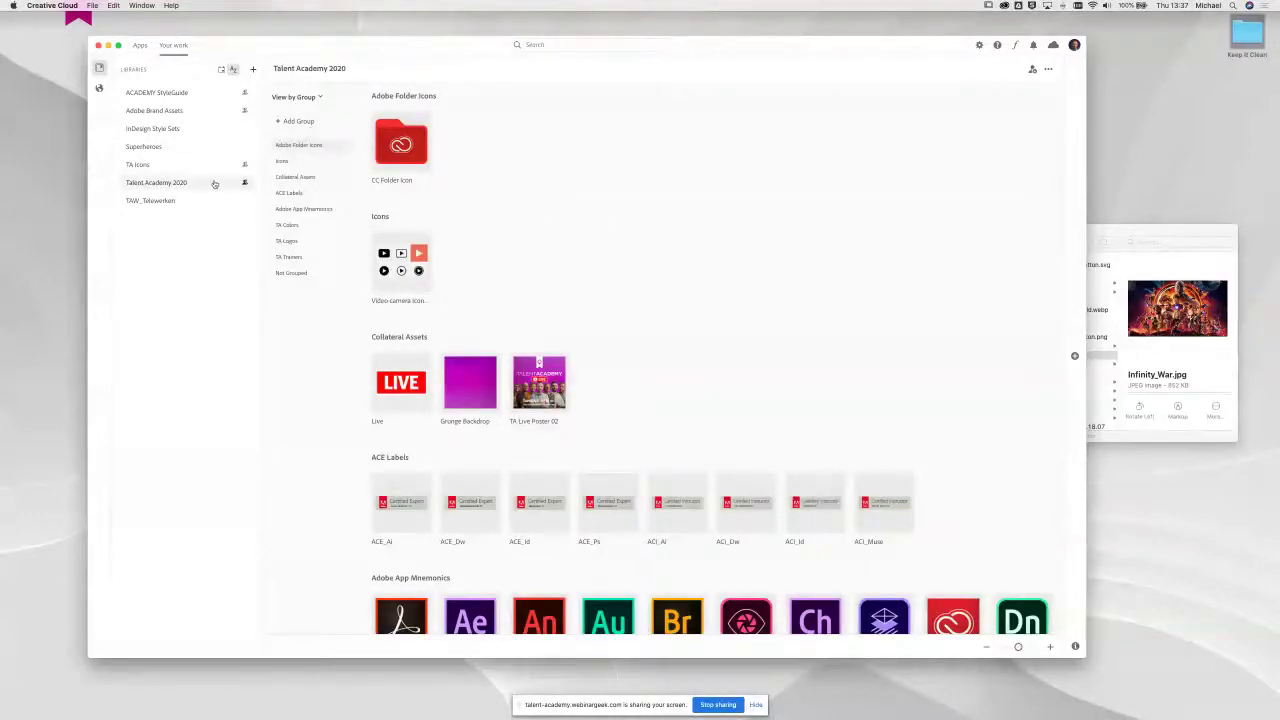
scroll(680, 457, "down", 10)
scroll(679, 460, "down", 5)
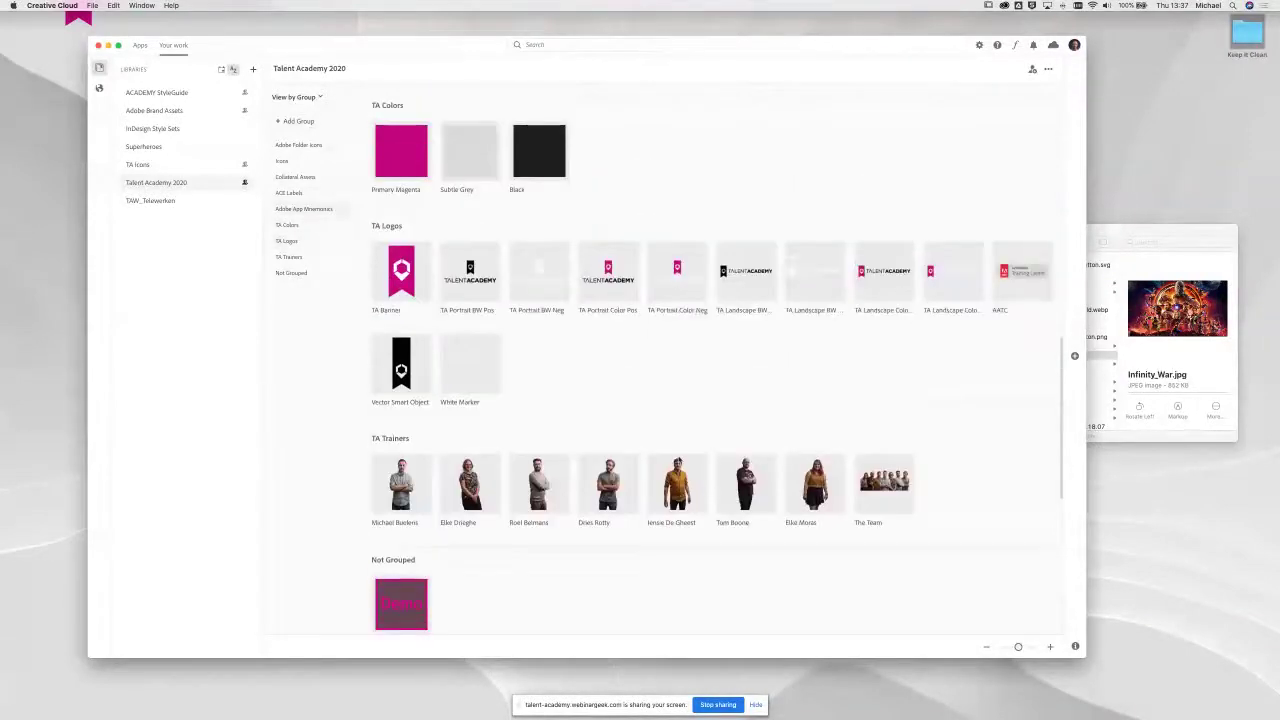
scroll(639, 455, "down", 2)
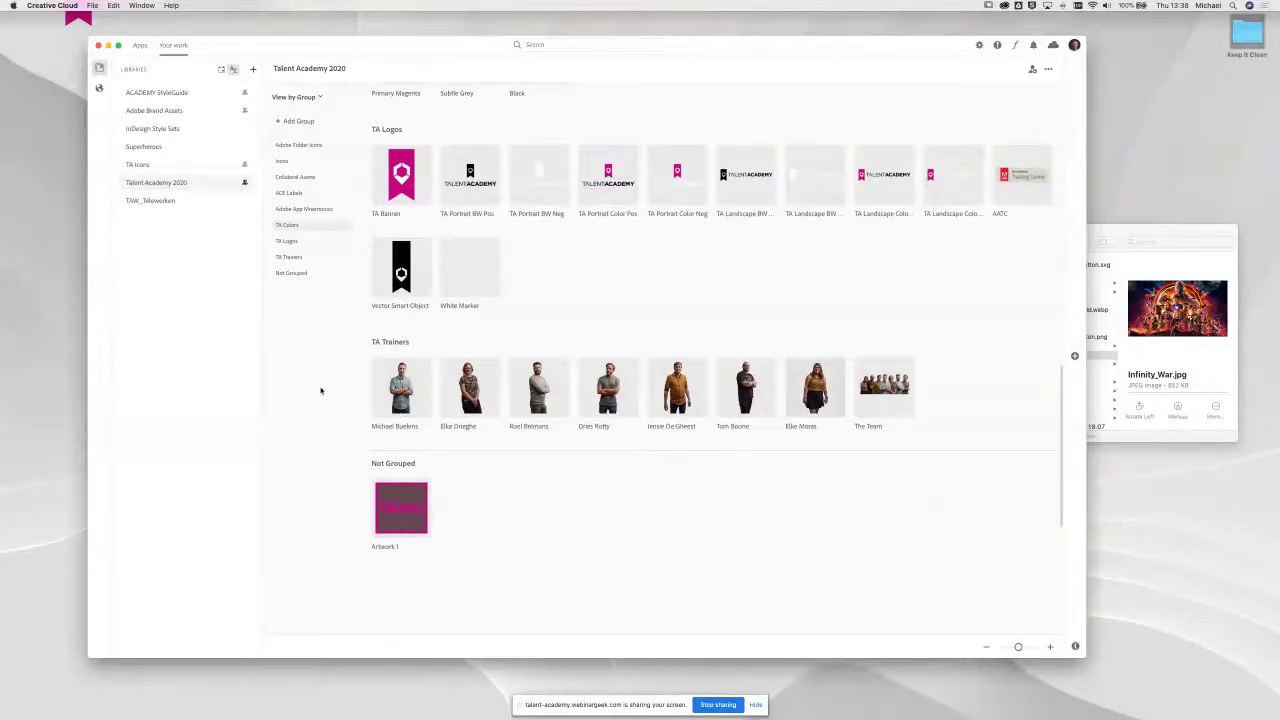
left_click(143, 201)
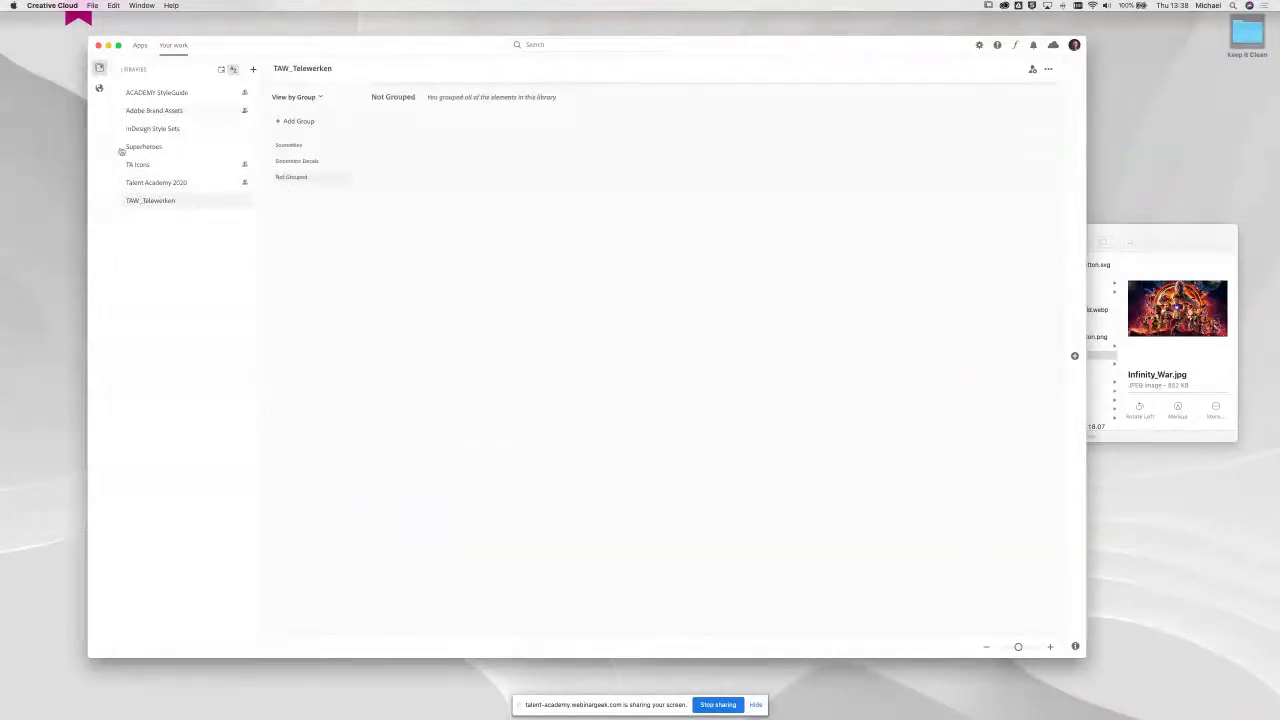
left_click(153, 185)
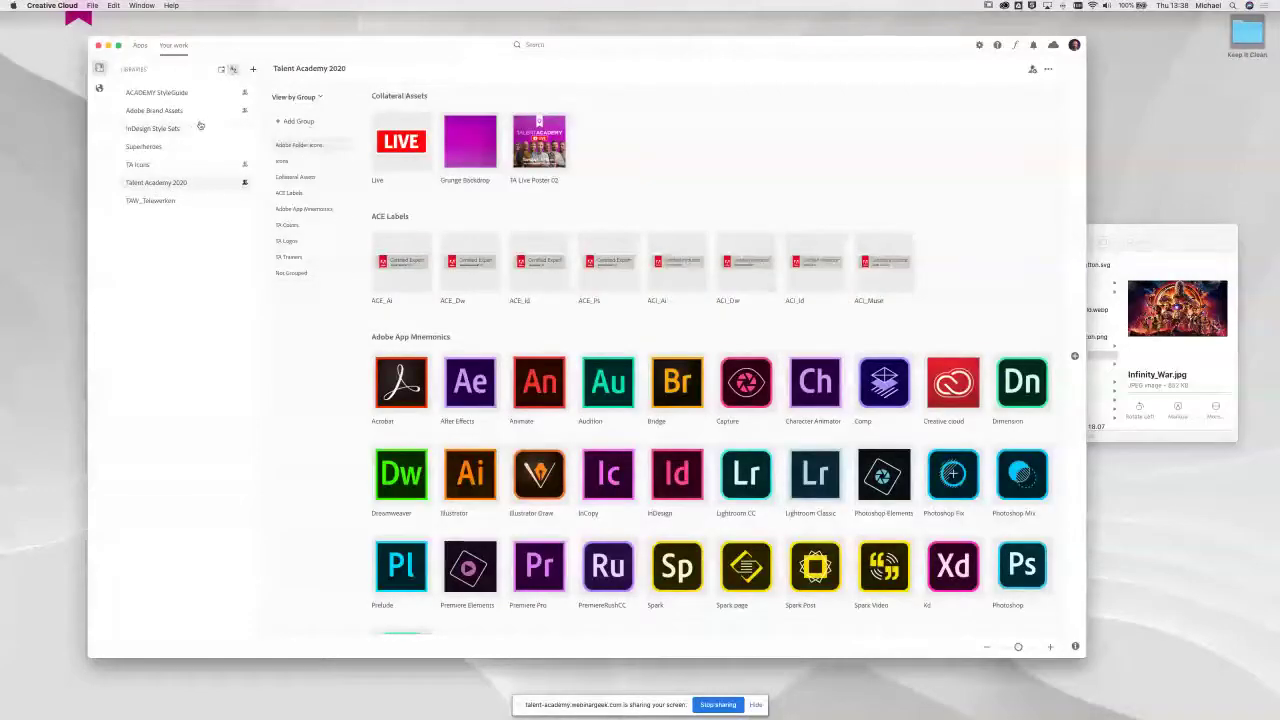
Step: Show the TAW_Telewerken library's elements by type and shift the app window to expose more of the Finder window
left_click(145, 201)
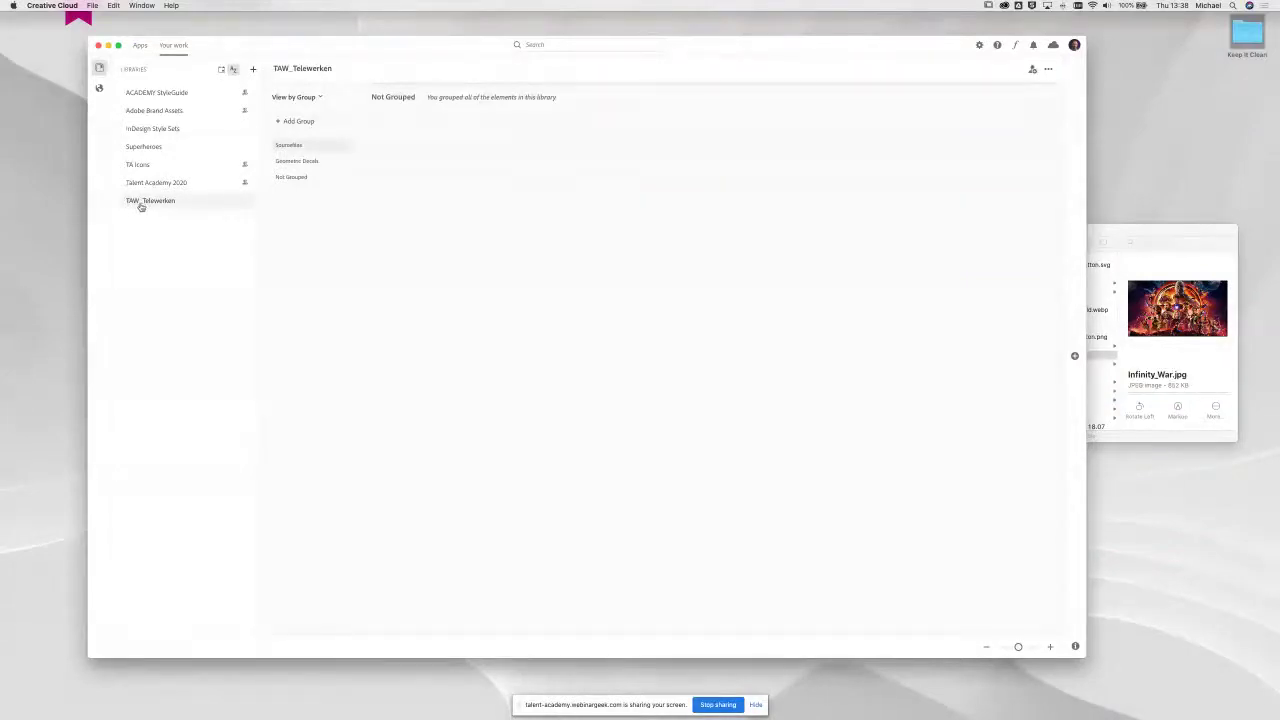
left_click(307, 101)
left_click(297, 123)
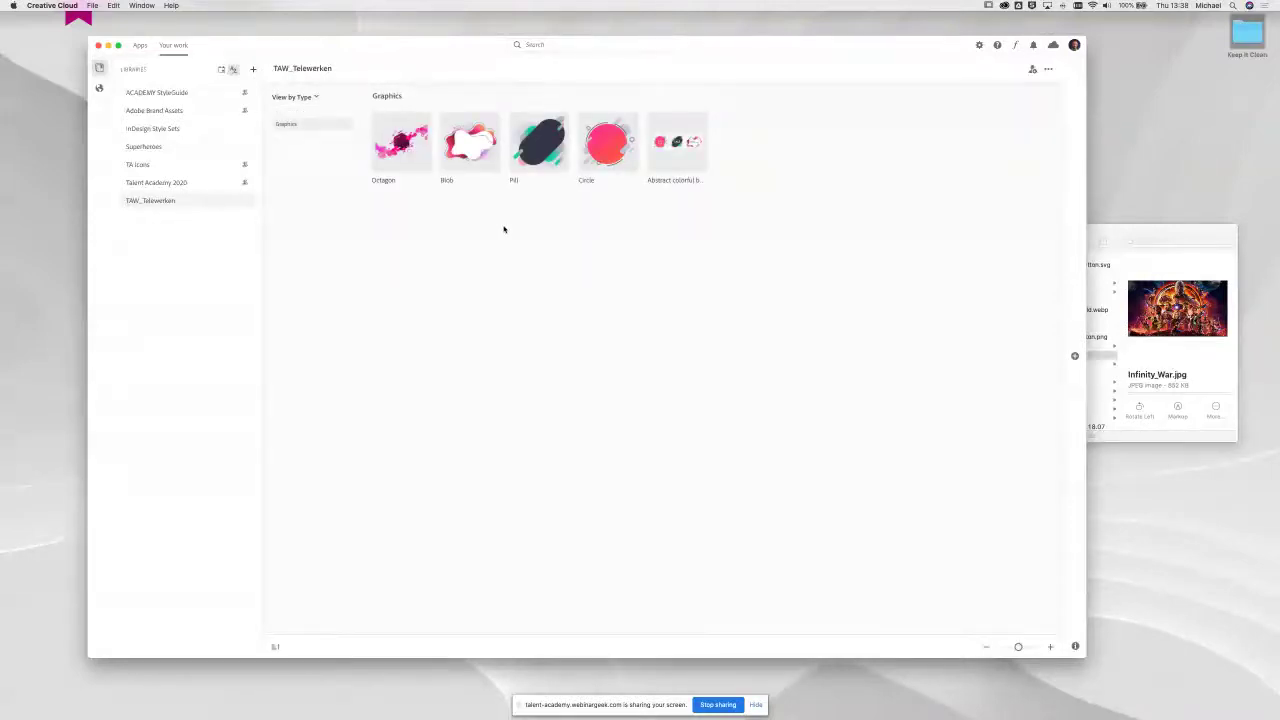
left_click_drag(786, 46, 746, 45)
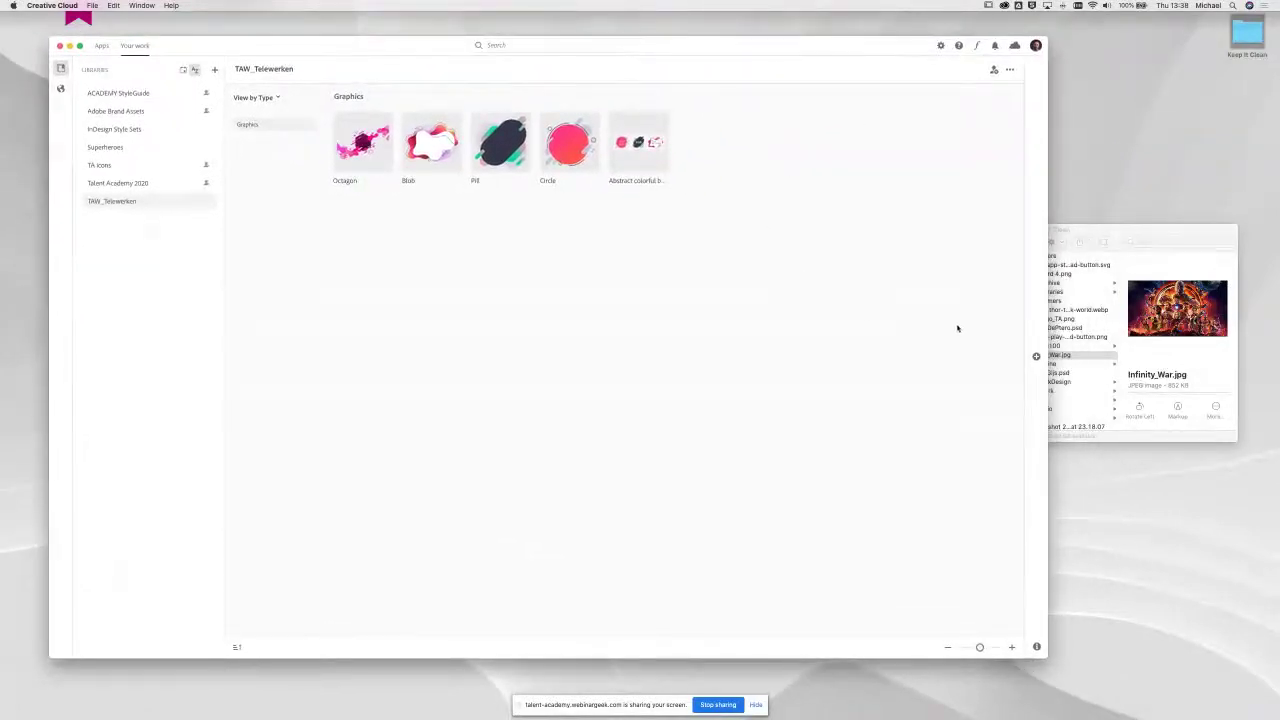
left_click(1036, 356)
left_click_drag(561, 146, 451, 266)
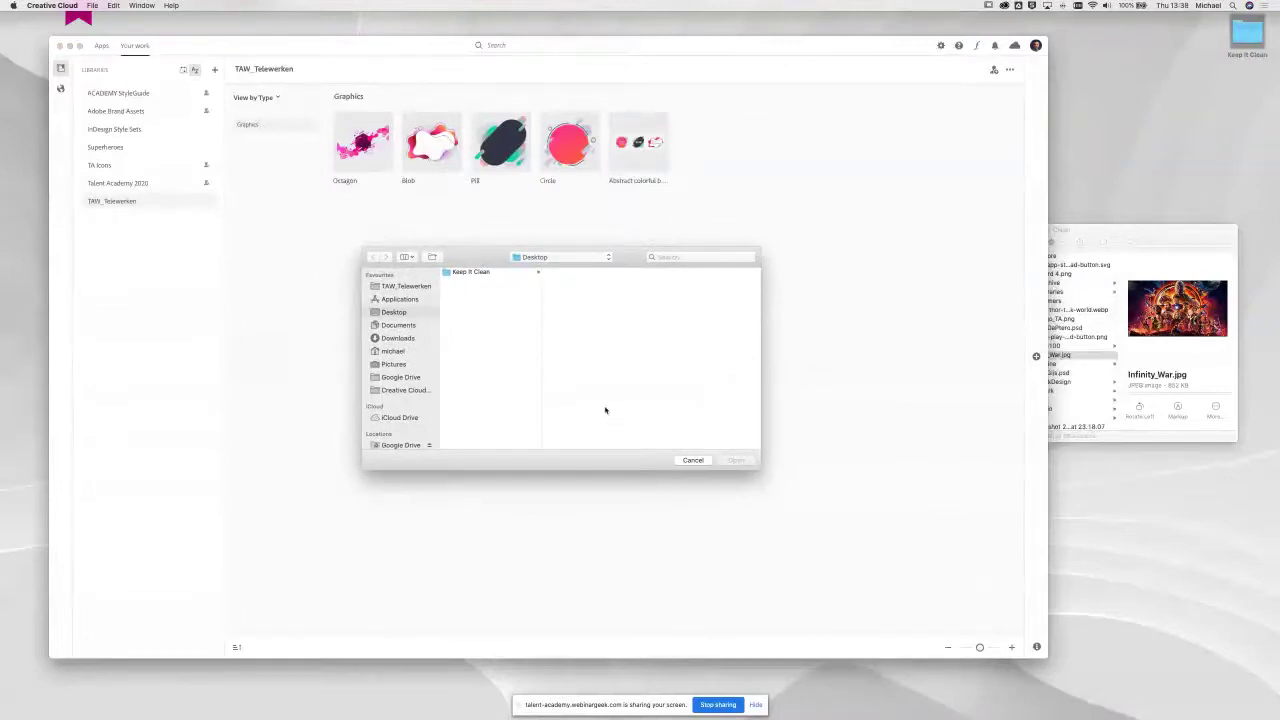
left_click(692, 460)
Step: In Finder, open the CMYK folder of Typografics Brand Assets inside the Client Input folder of Project Typo, under TAW_Telewerken in Creative Cloud Files
left_click(1117, 233)
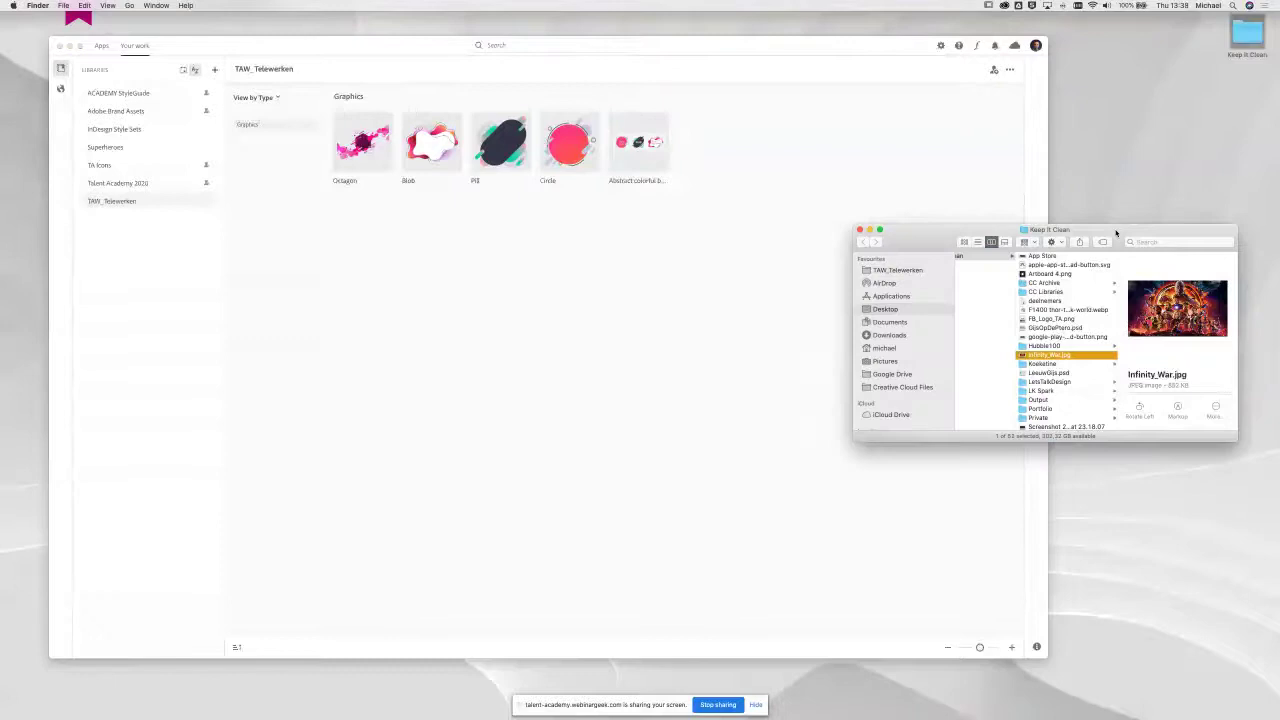
left_click(893, 387)
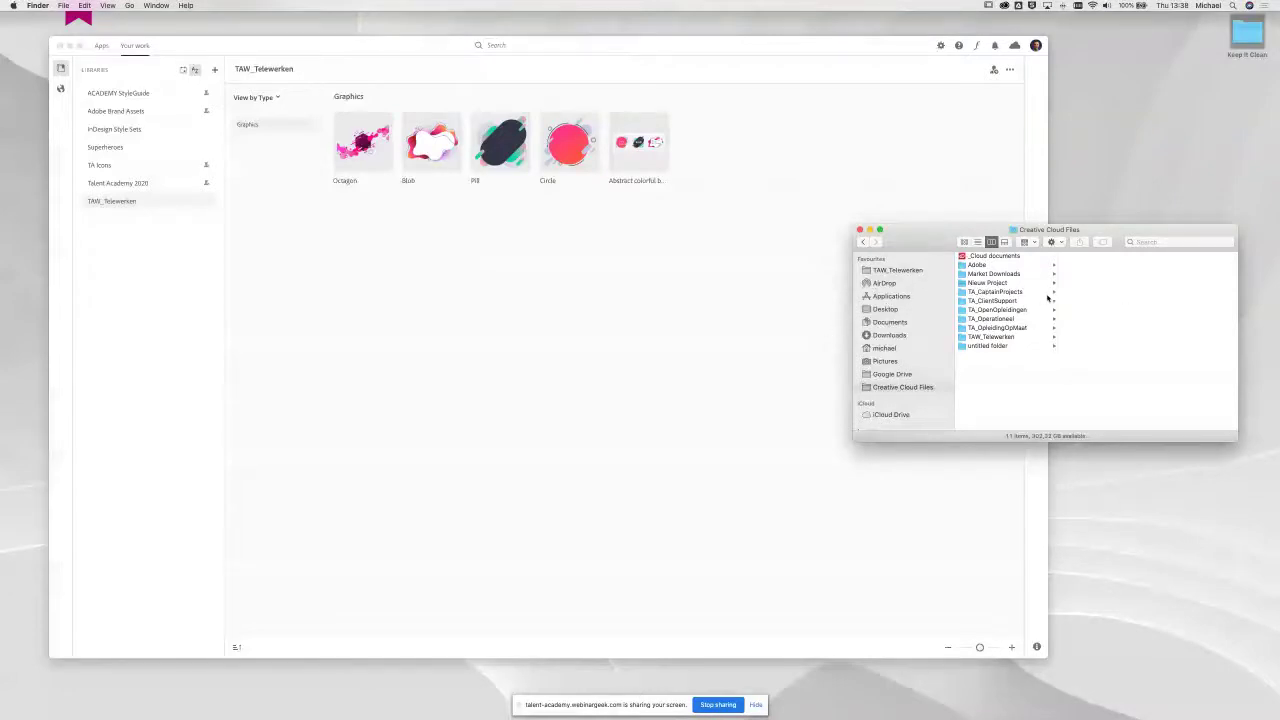
left_click(982, 337)
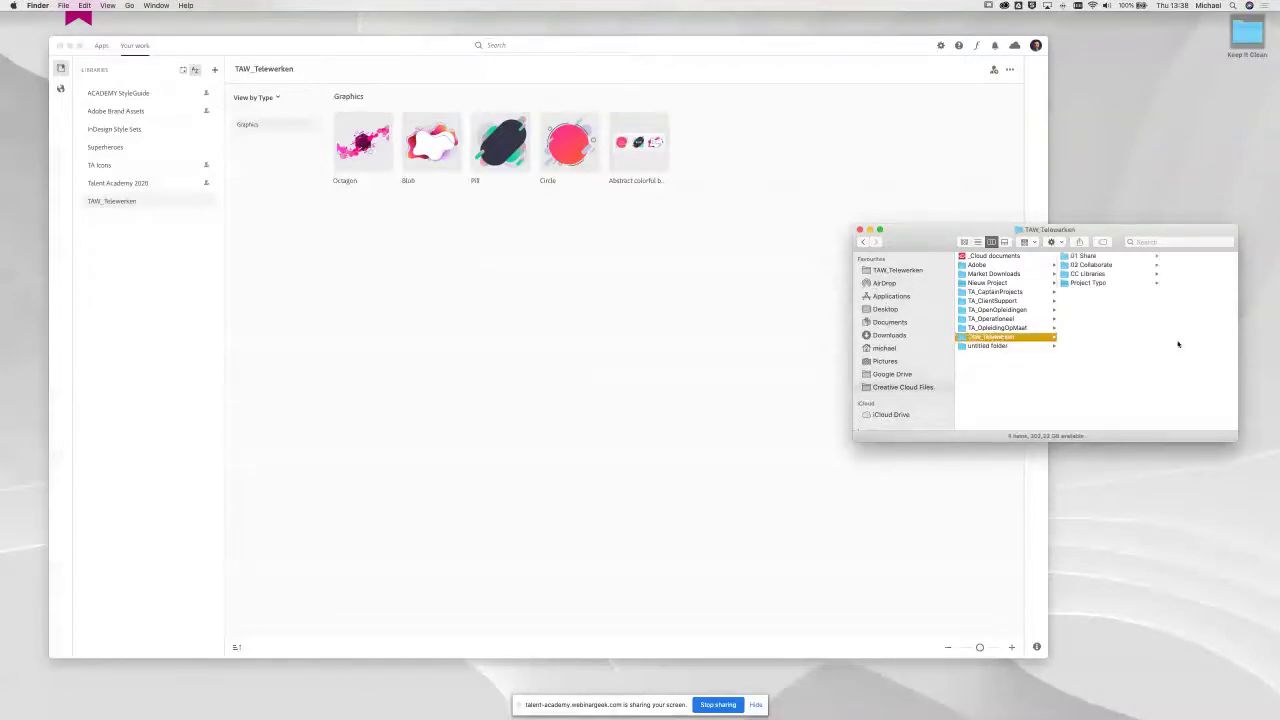
left_click(1080, 274)
left_click(1062, 264)
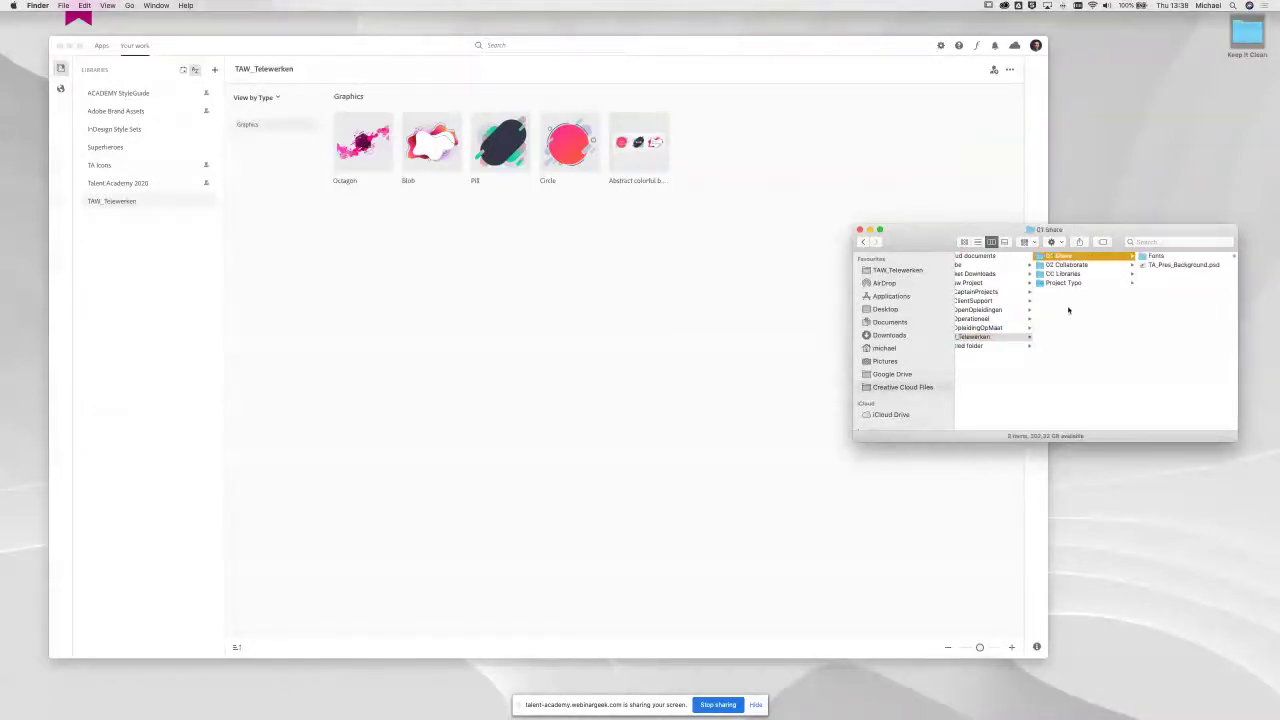
left_click(1062, 283)
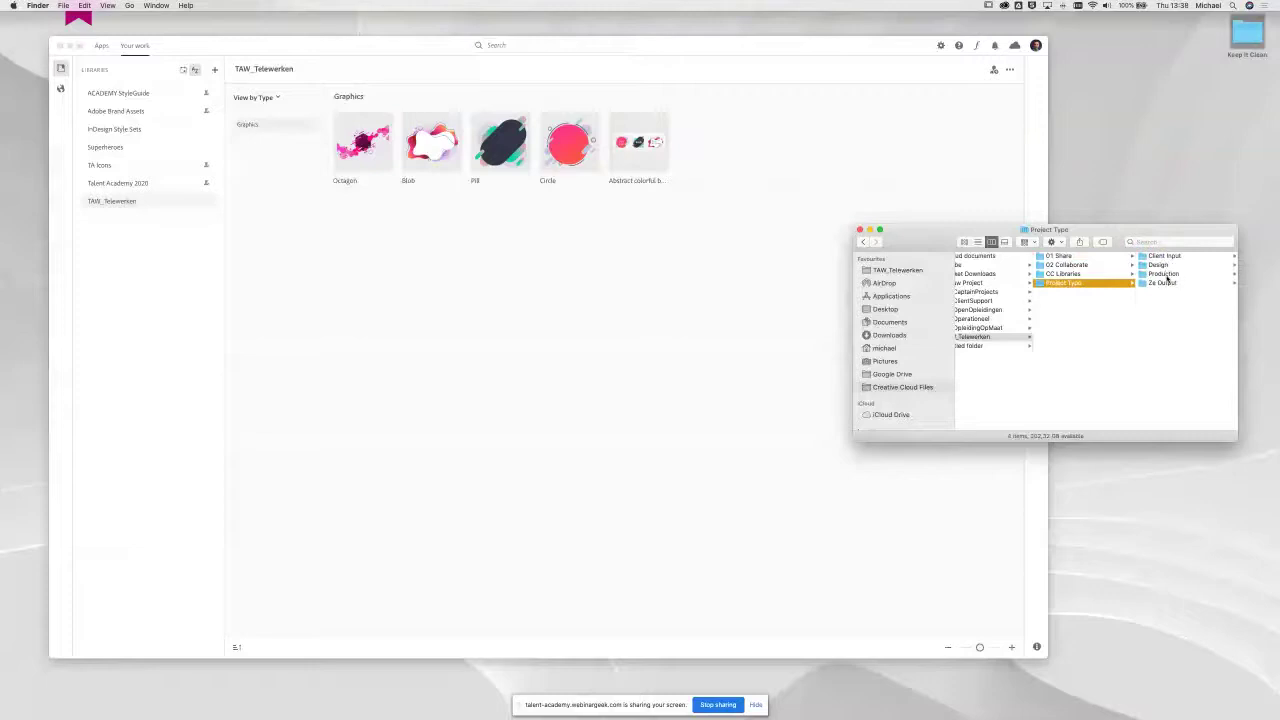
left_click(1165, 257)
left_click(1167, 257)
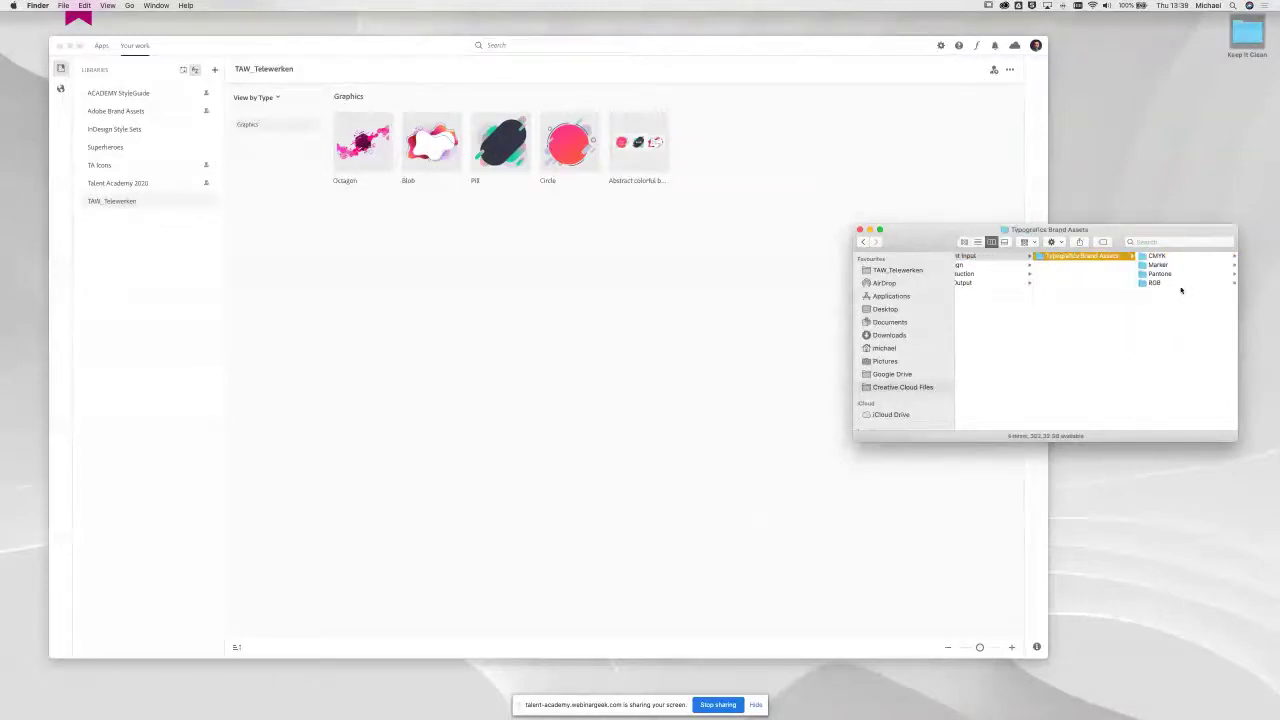
left_click(1156, 256)
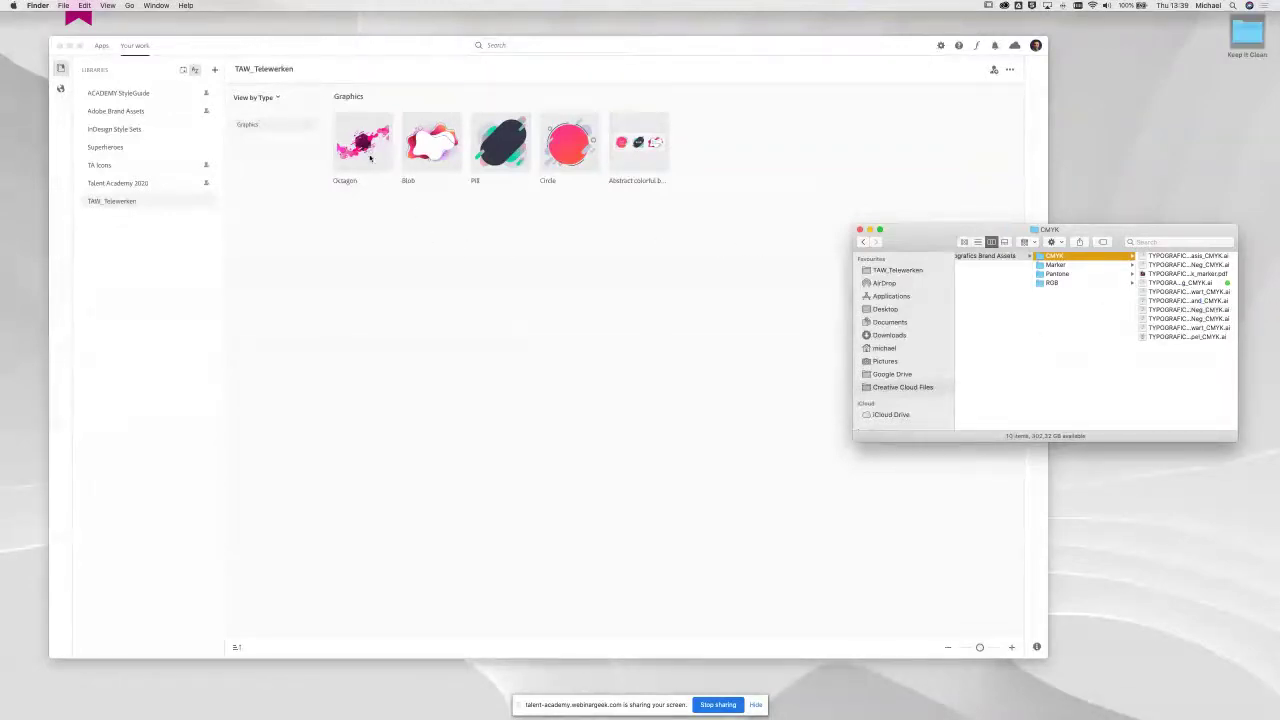
Step: Return to the Creative Cloud app and show the TAW_Telewerken library's elements by group
left_click(571, 298)
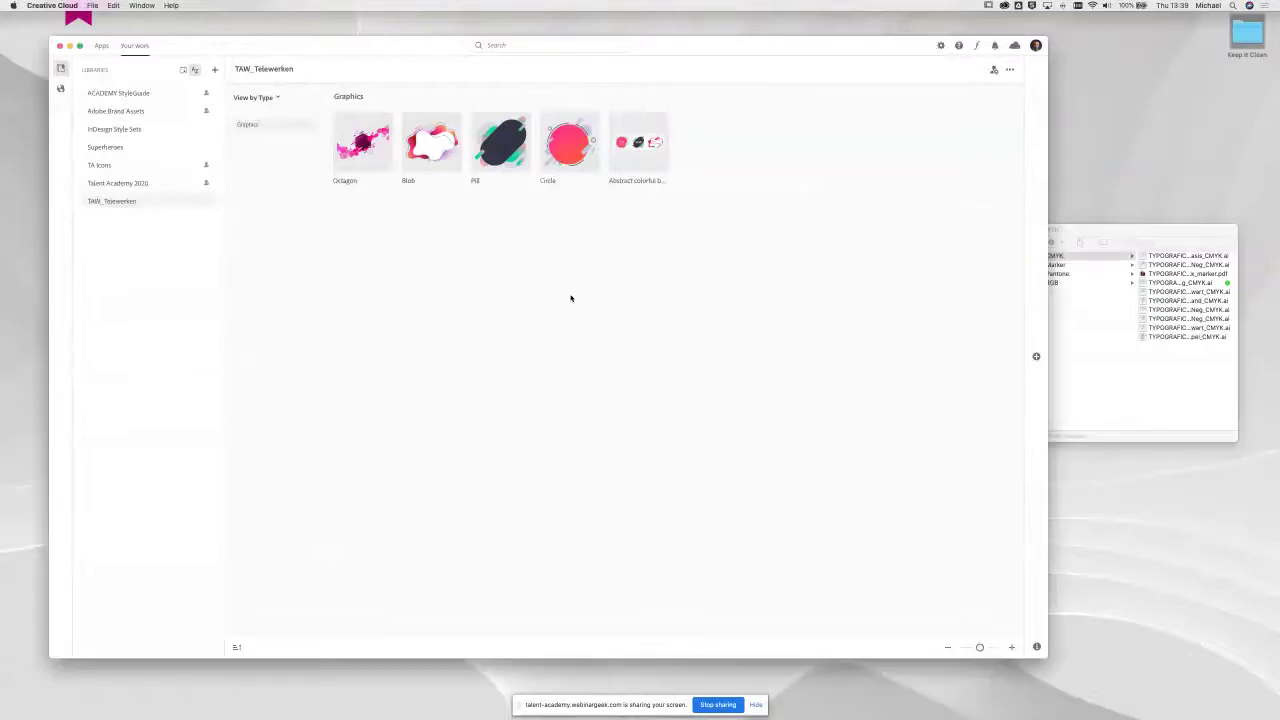
left_click(273, 98)
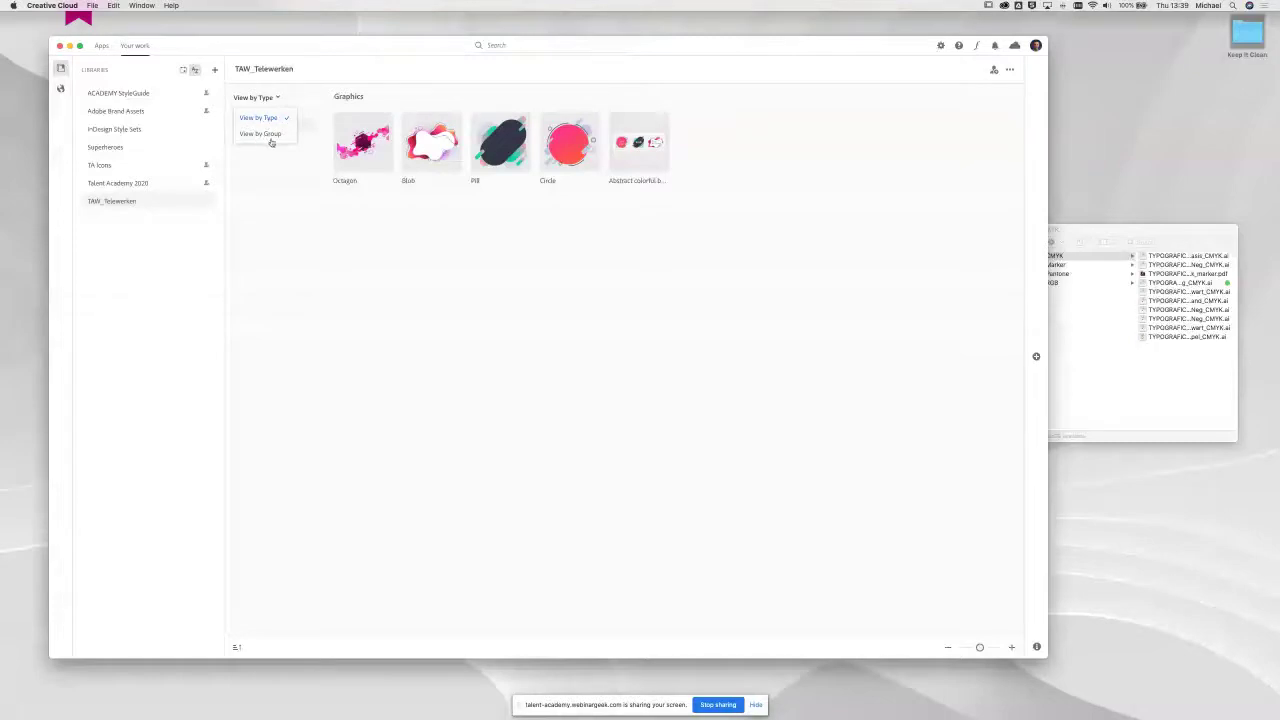
left_click(259, 134)
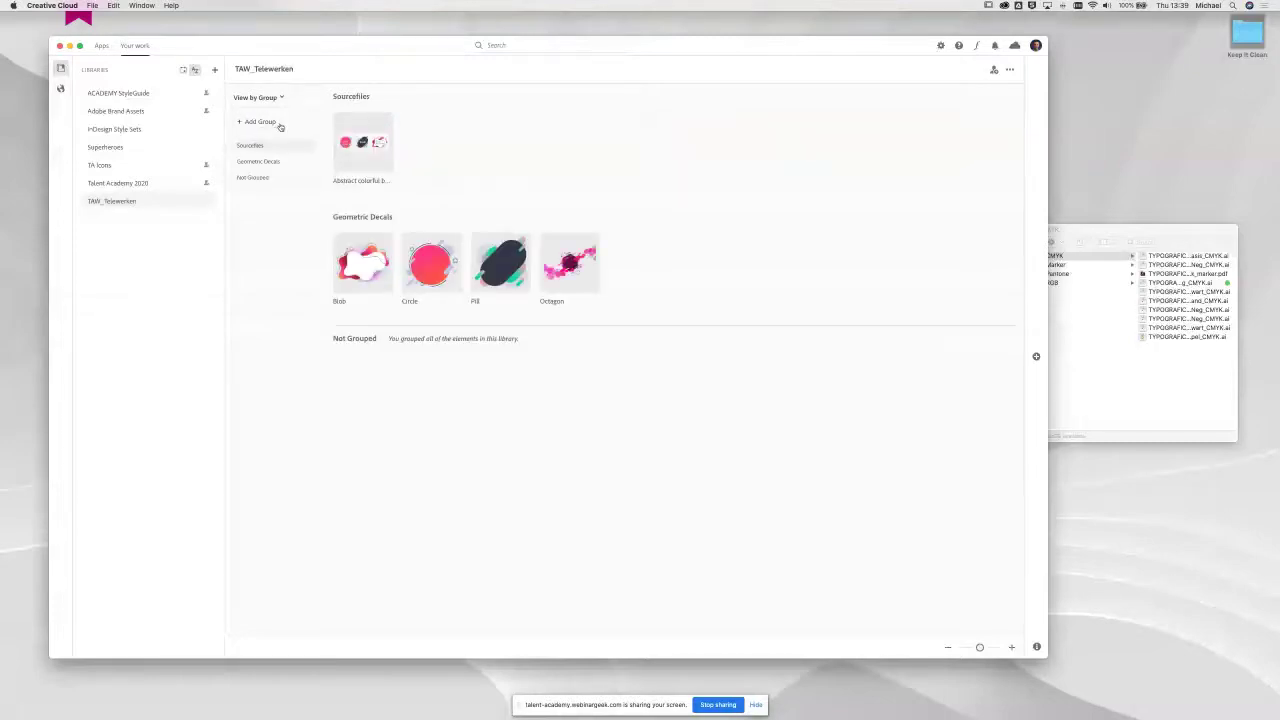
Step: Add a group named Typo Logos CMYK to the TAW_Telewerken library
left_click(261, 122)
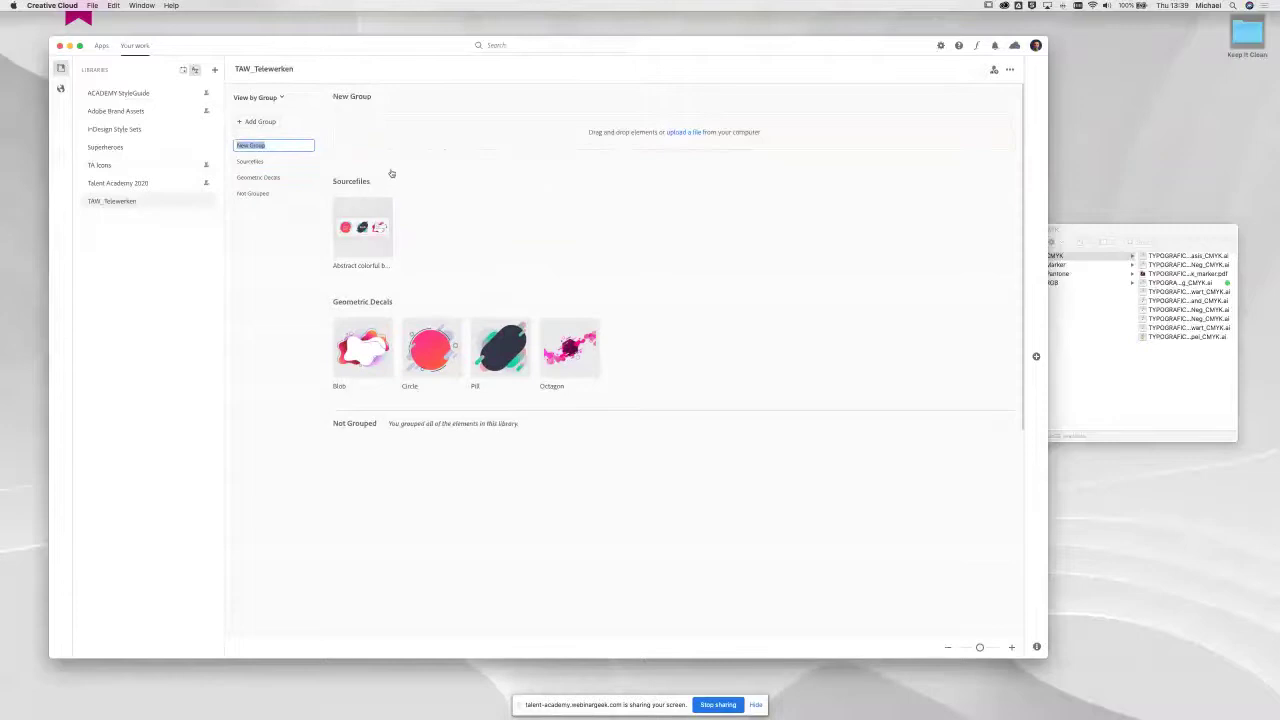
type("Typo Logos CMYK")
key("Return")
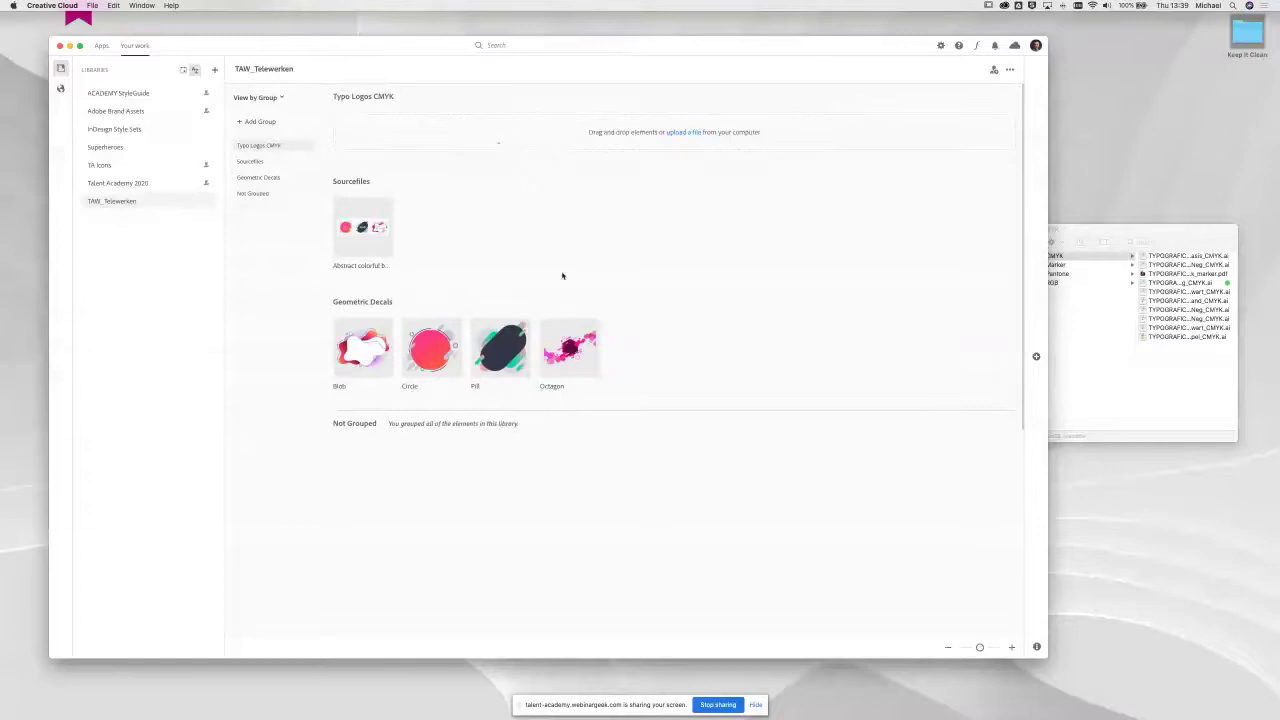
Step: Add all the Illustrator logo files from the CMYK Finder folder, without the marker PDF, to the Typo Logos CMYK group
left_click(1125, 234)
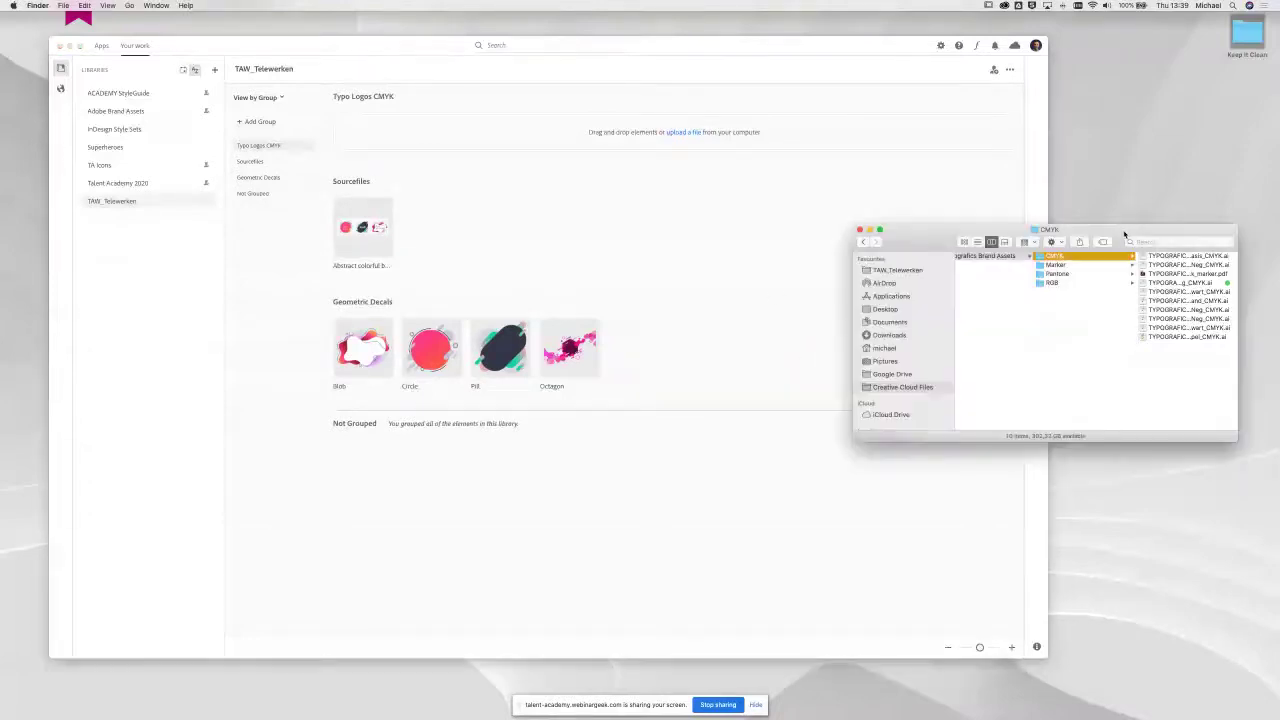
left_click_drag(1125, 236, 1106, 254)
left_click_drag(1151, 373, 1175, 262)
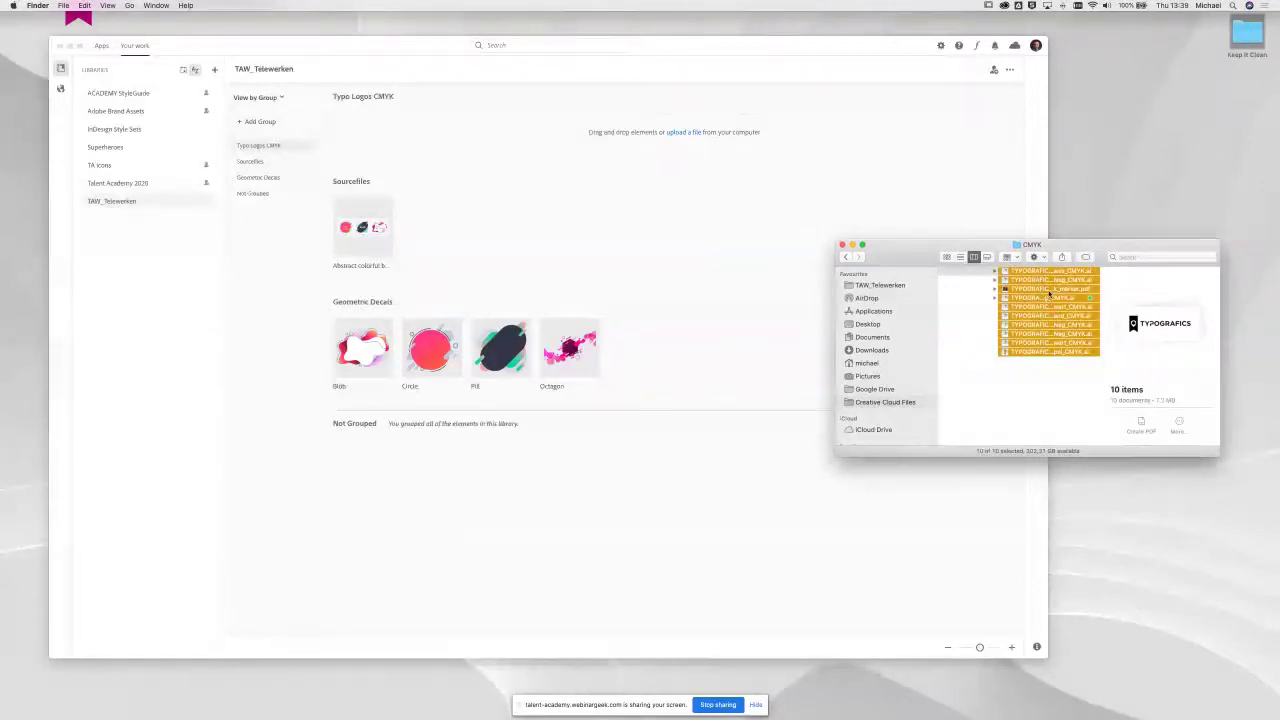
left_click(1057, 289, "super")
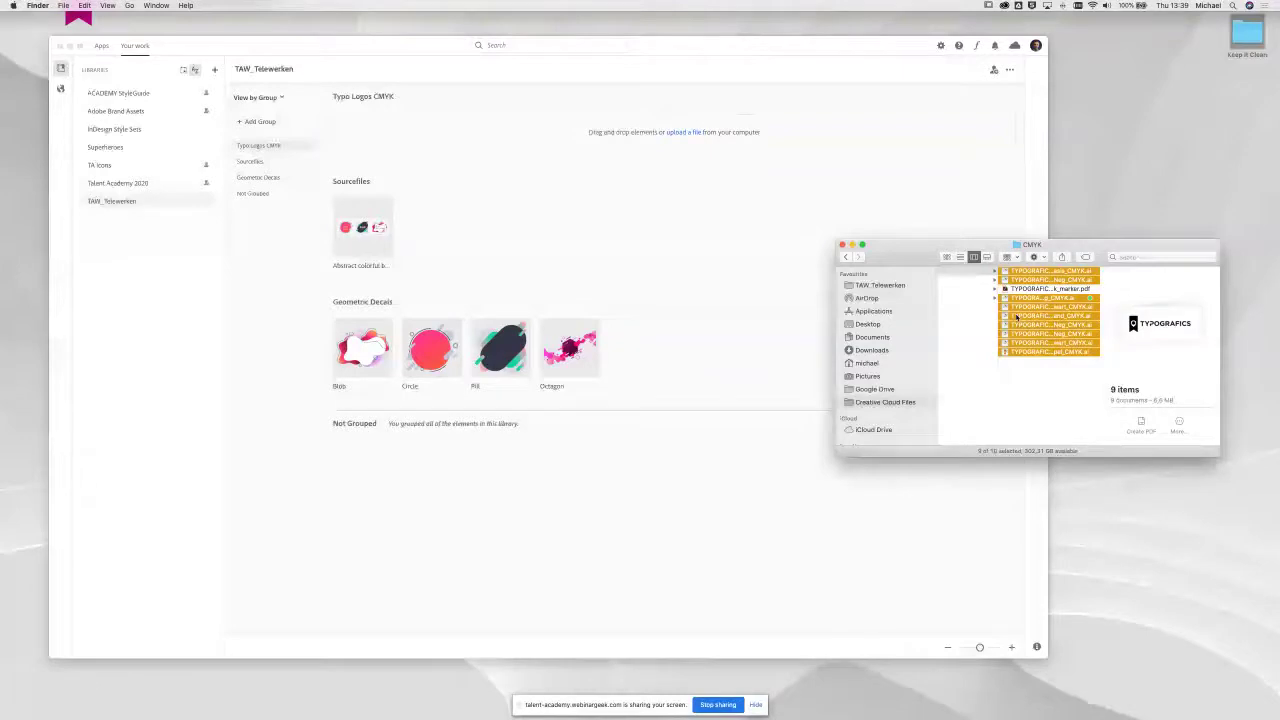
left_click_drag(1027, 302, 548, 138)
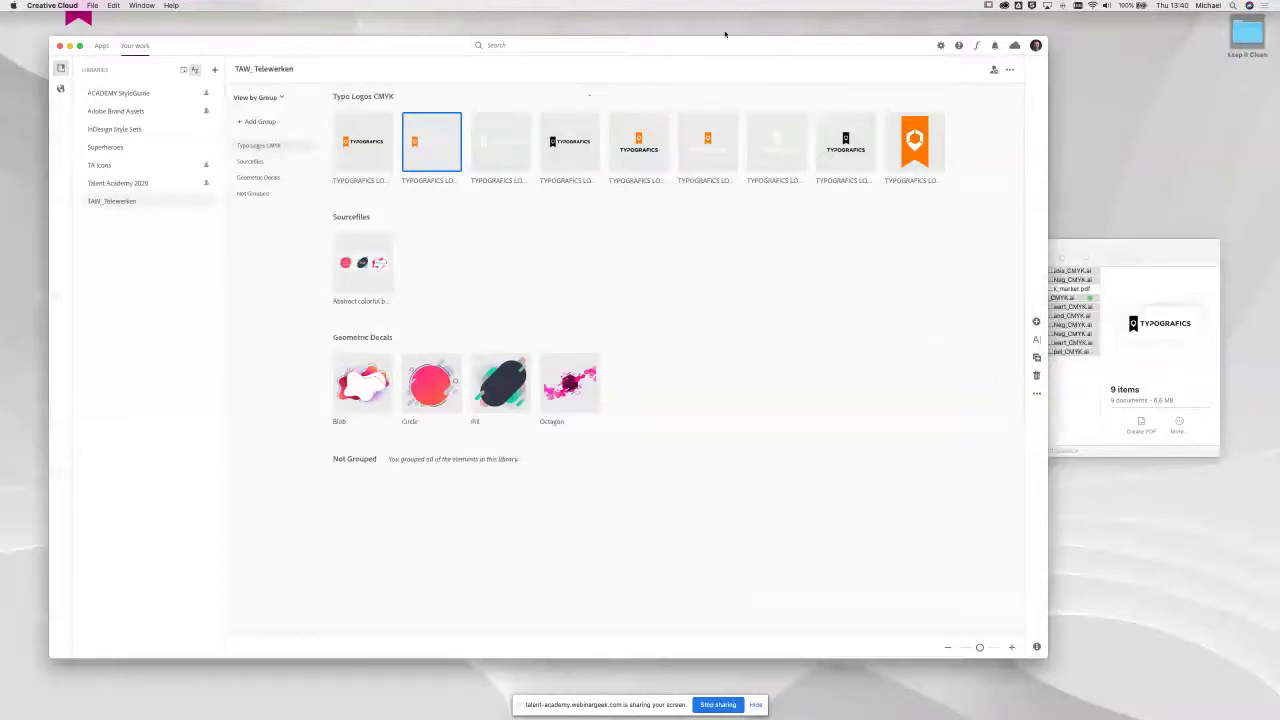
Step: Close the CMYK Finder window and bring the Creative Cloud window back to the front, repositioned on the desktop
left_click_drag(726, 46, 693, 43)
left_click(1114, 246)
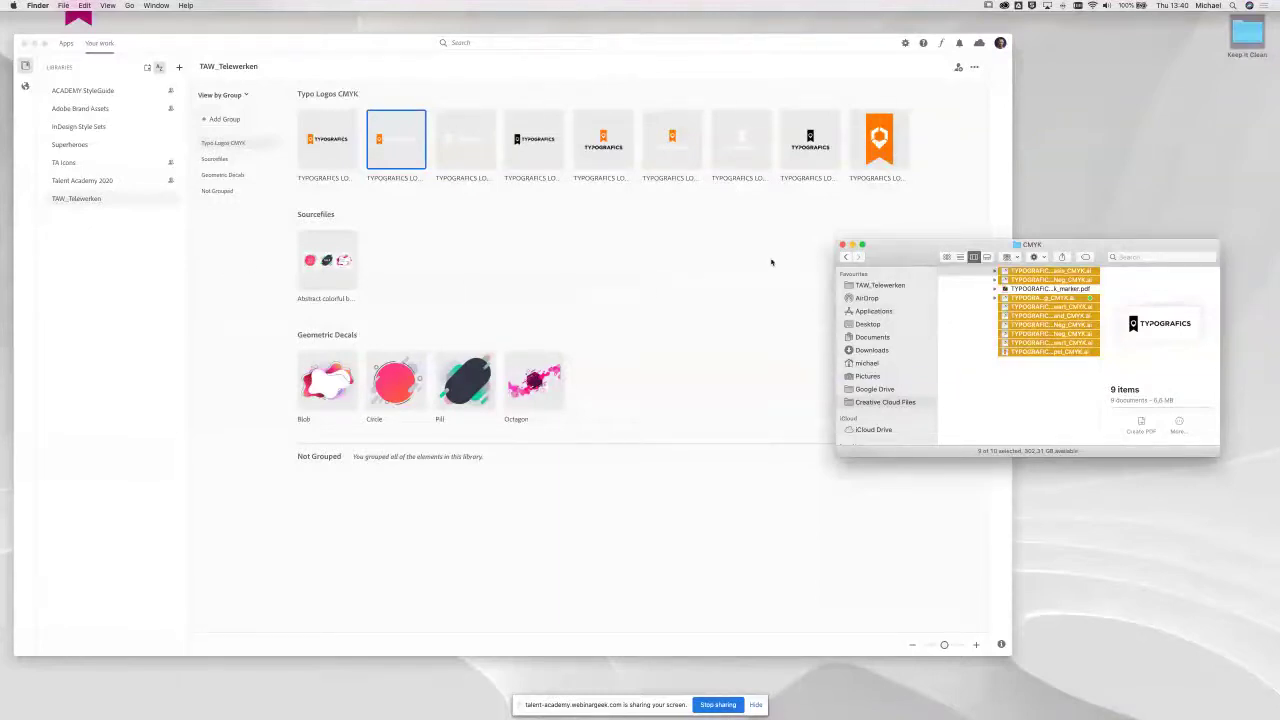
left_click(842, 244)
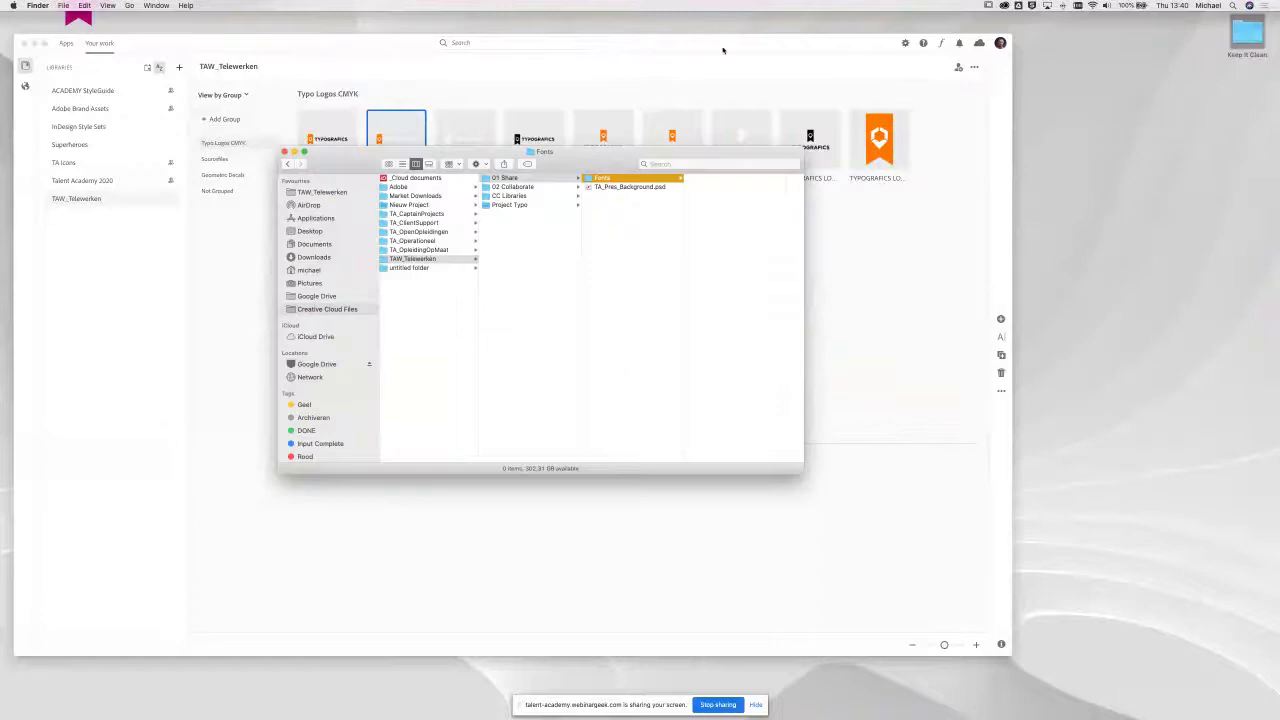
left_click(762, 56)
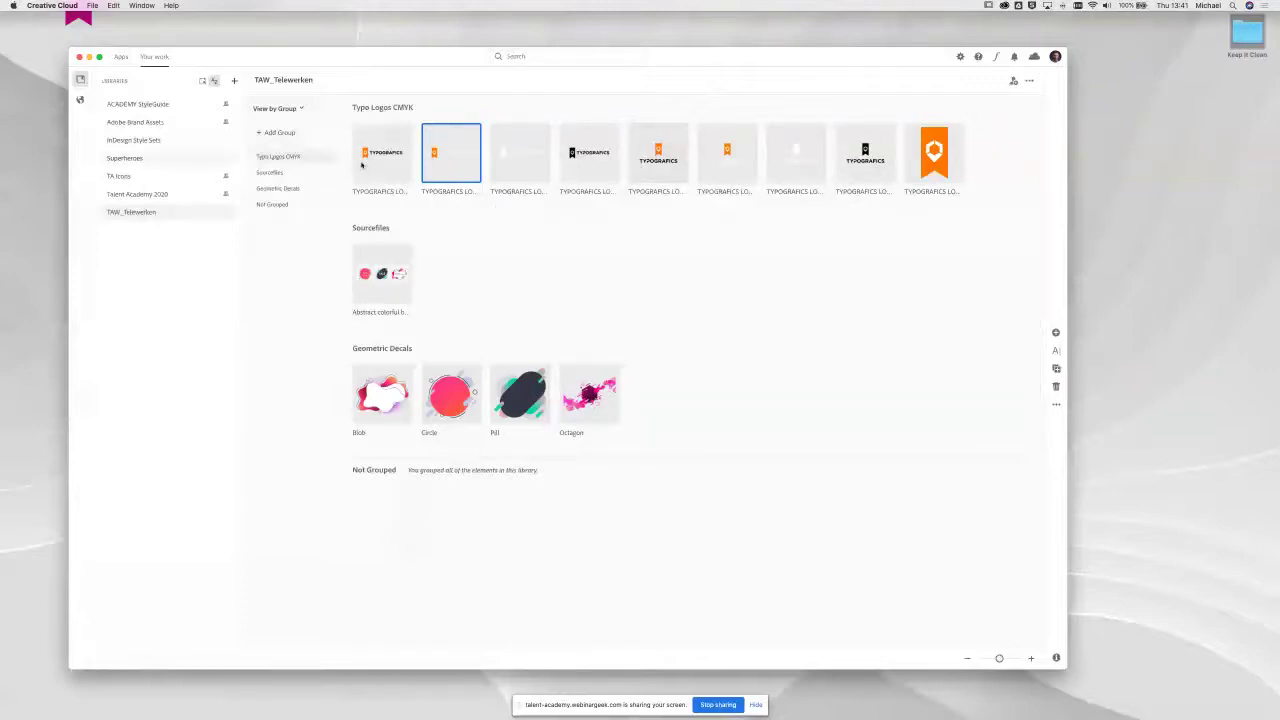
left_click_drag(428, 61, 439, 57)
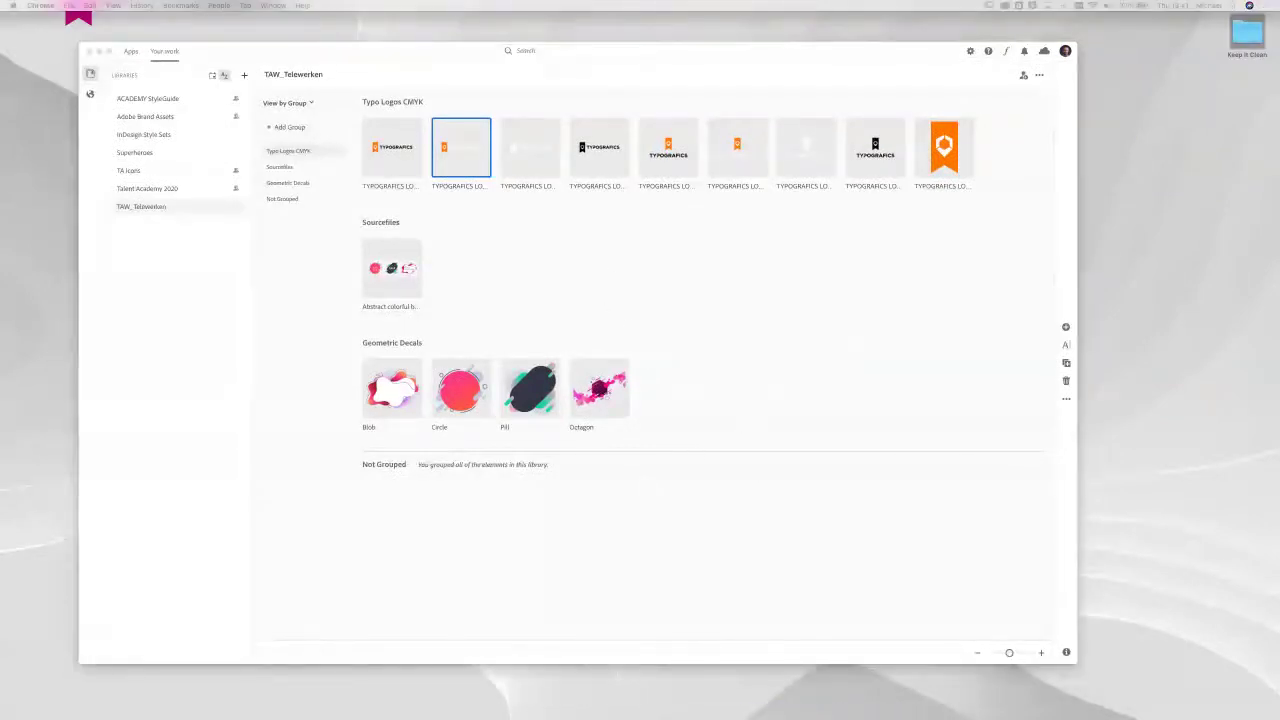
Step: Switch to InDesign and create a new blank A4 document with the default settings
mouse_move(500, 712)
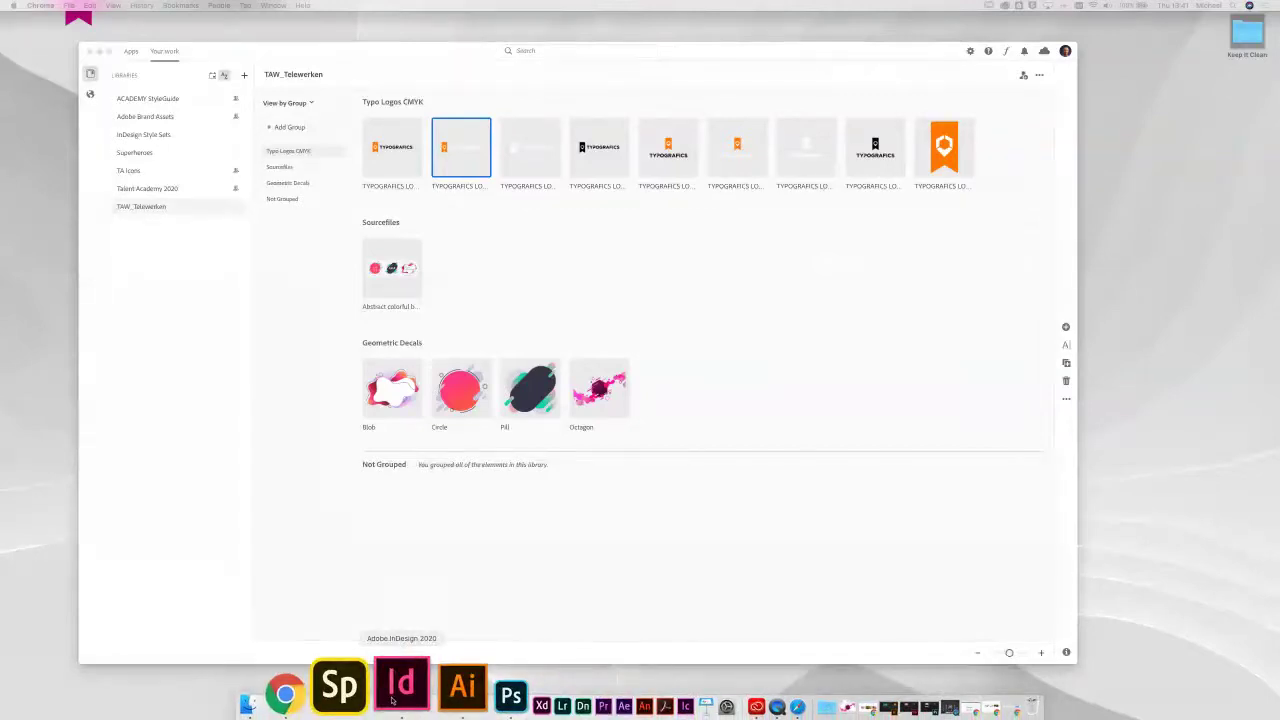
left_click(401, 686)
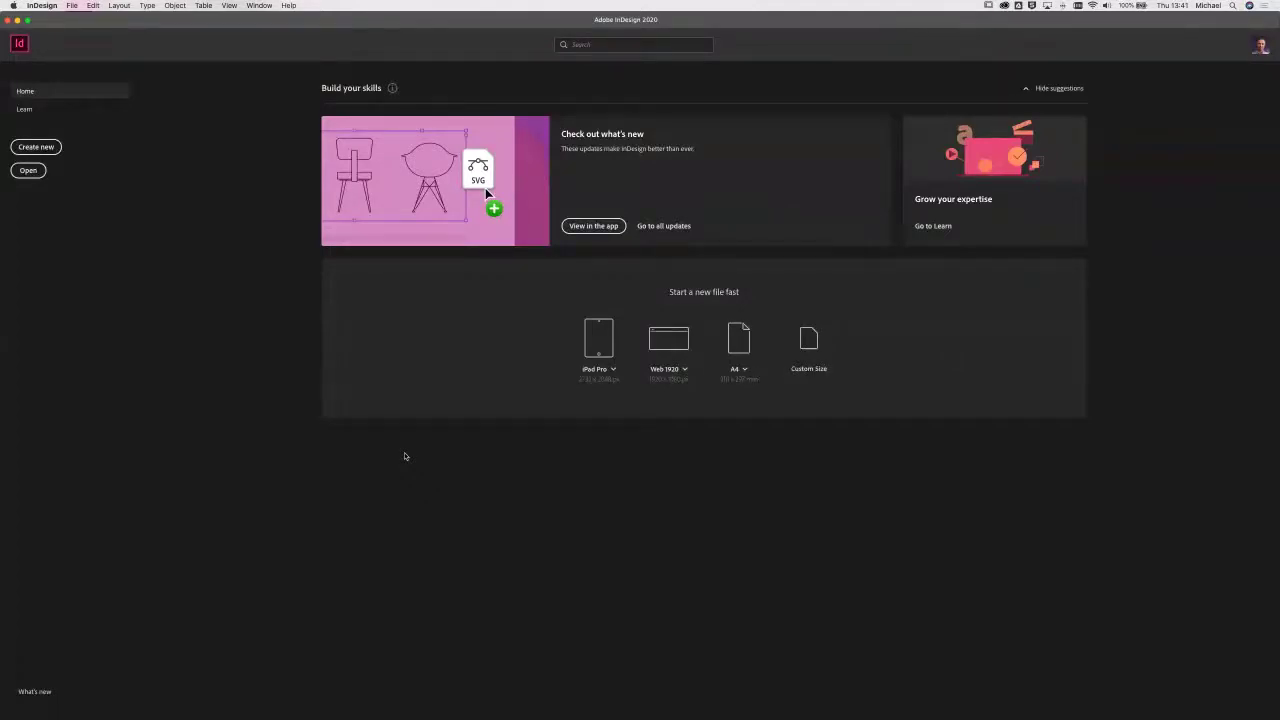
key("super+n")
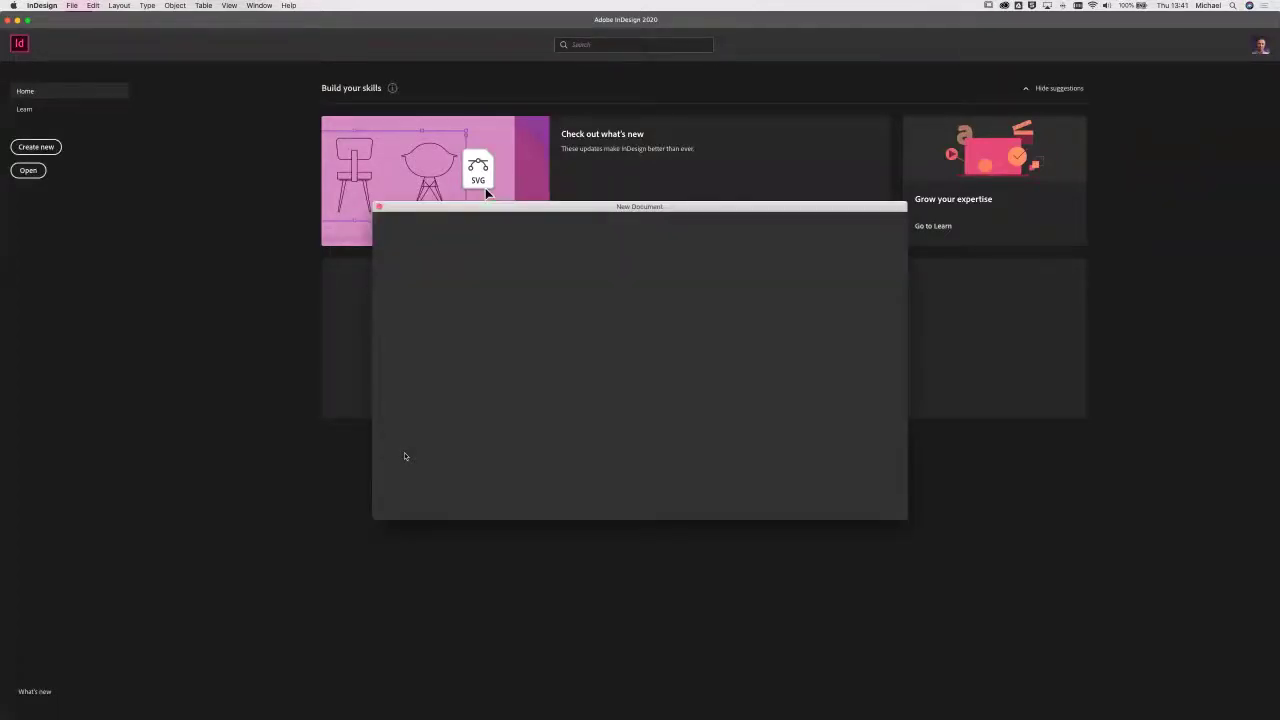
key("Escape")
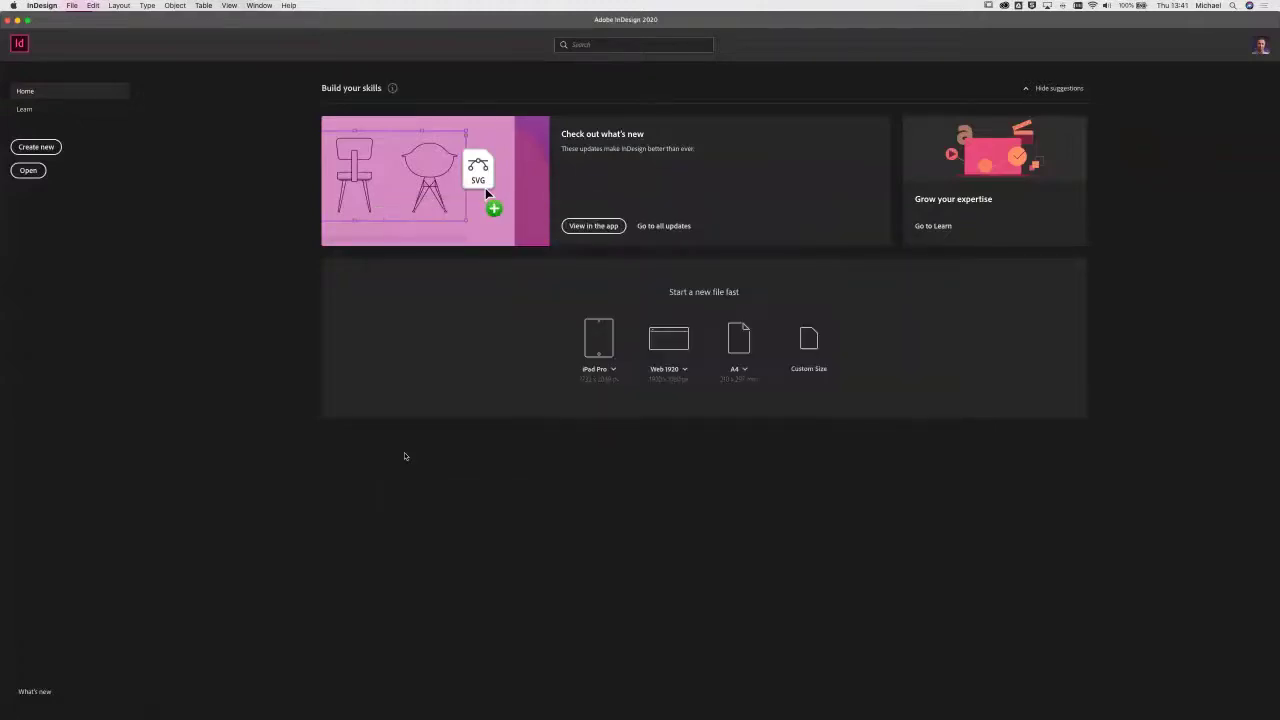
key("alt+super+n")
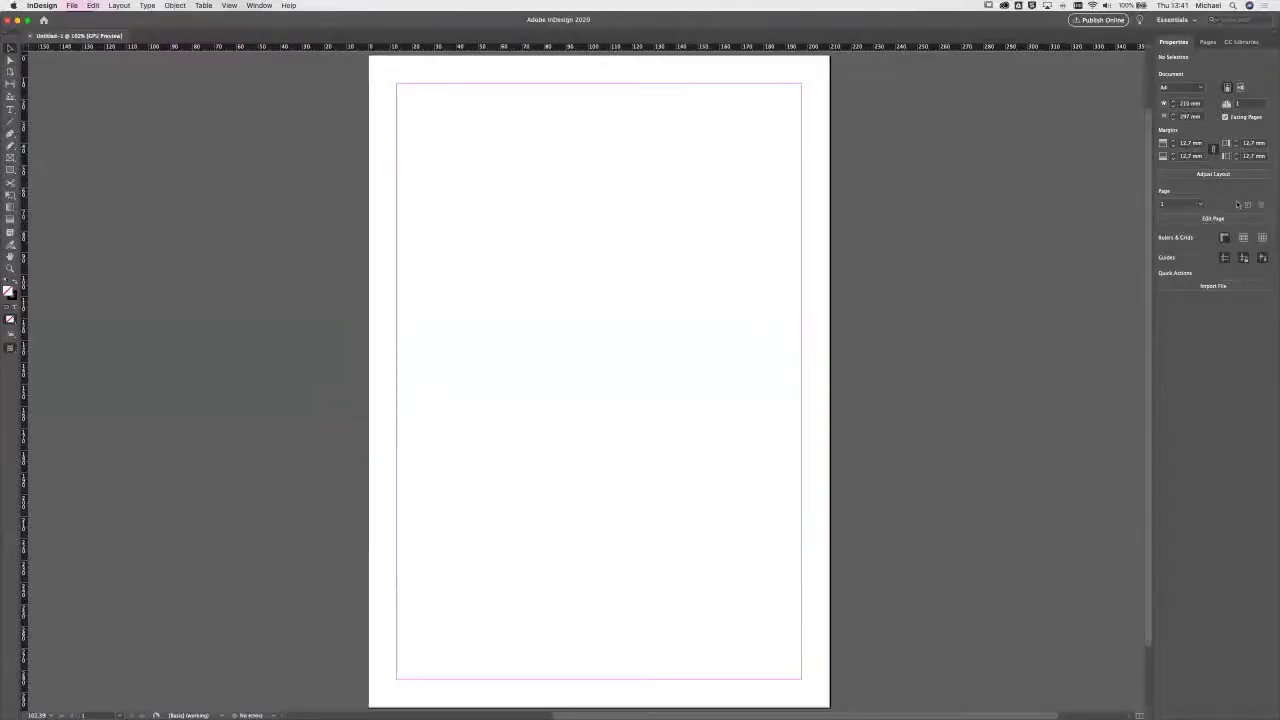
Step: Show the CC Libraries and place the orange-and-black landscape Typografics logo near the page's upper edge, about 78 mm wide
left_click(1236, 42)
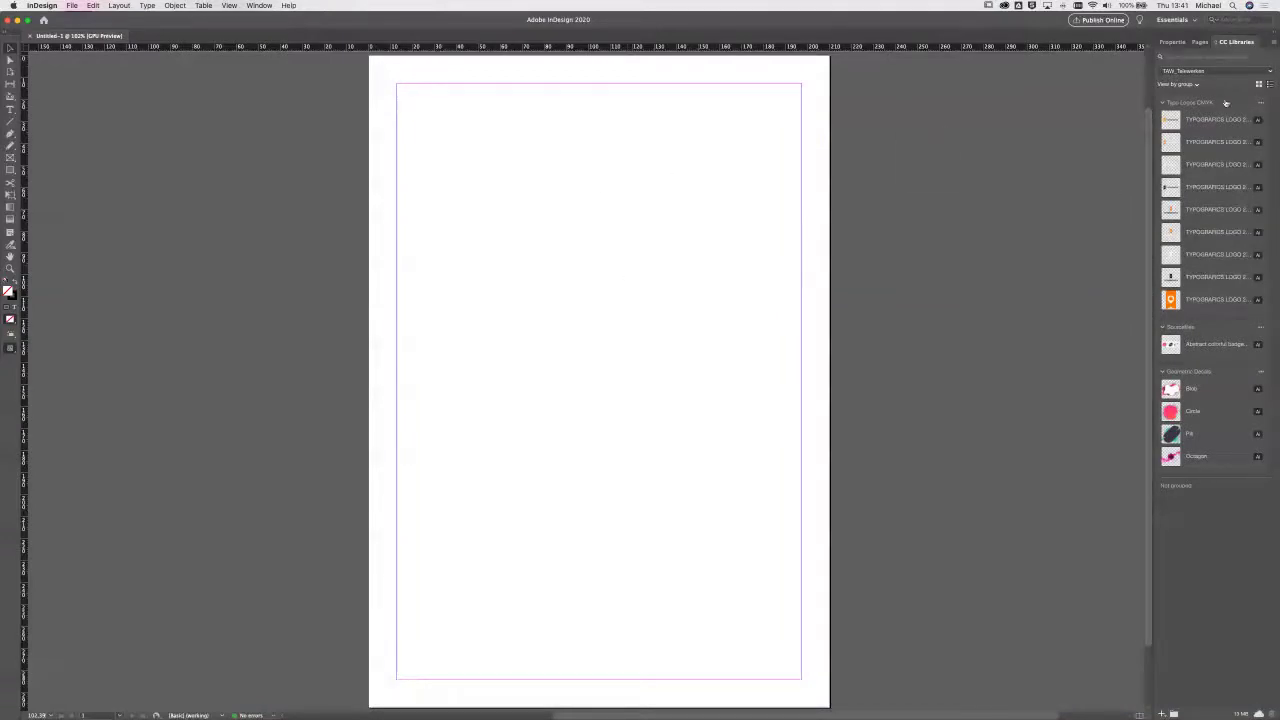
left_click(259, 5)
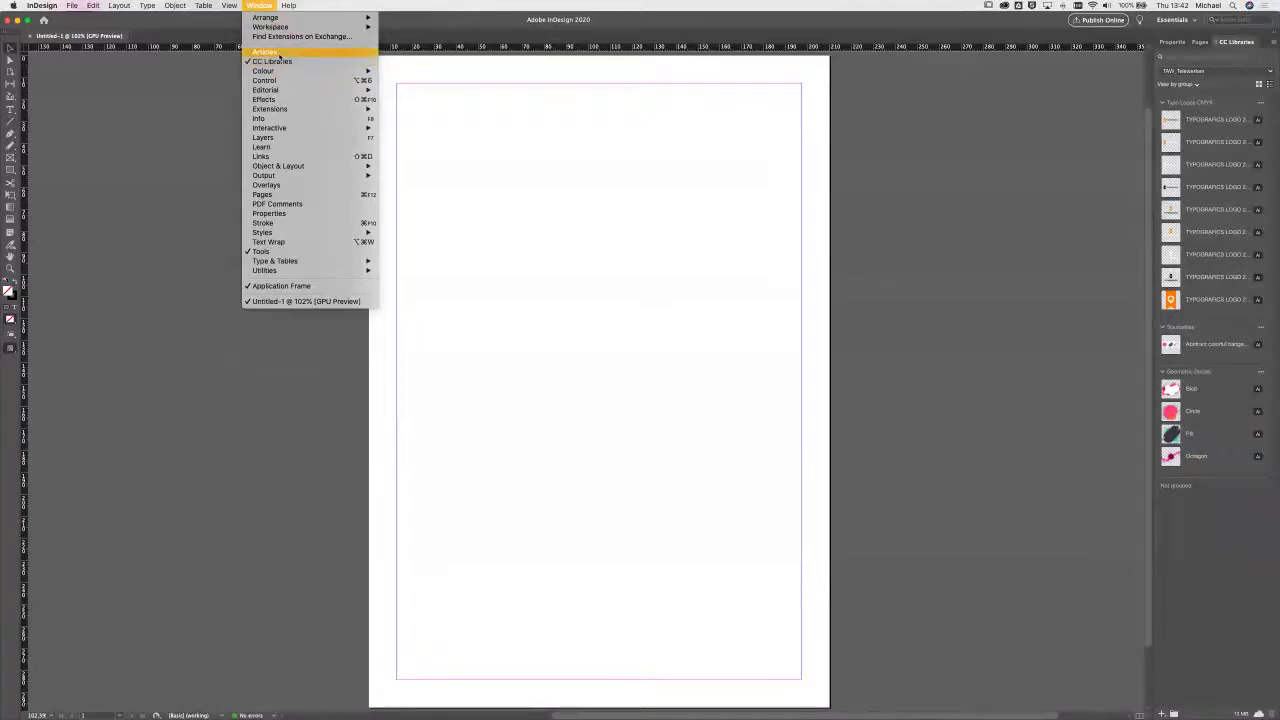
left_click(590, 158)
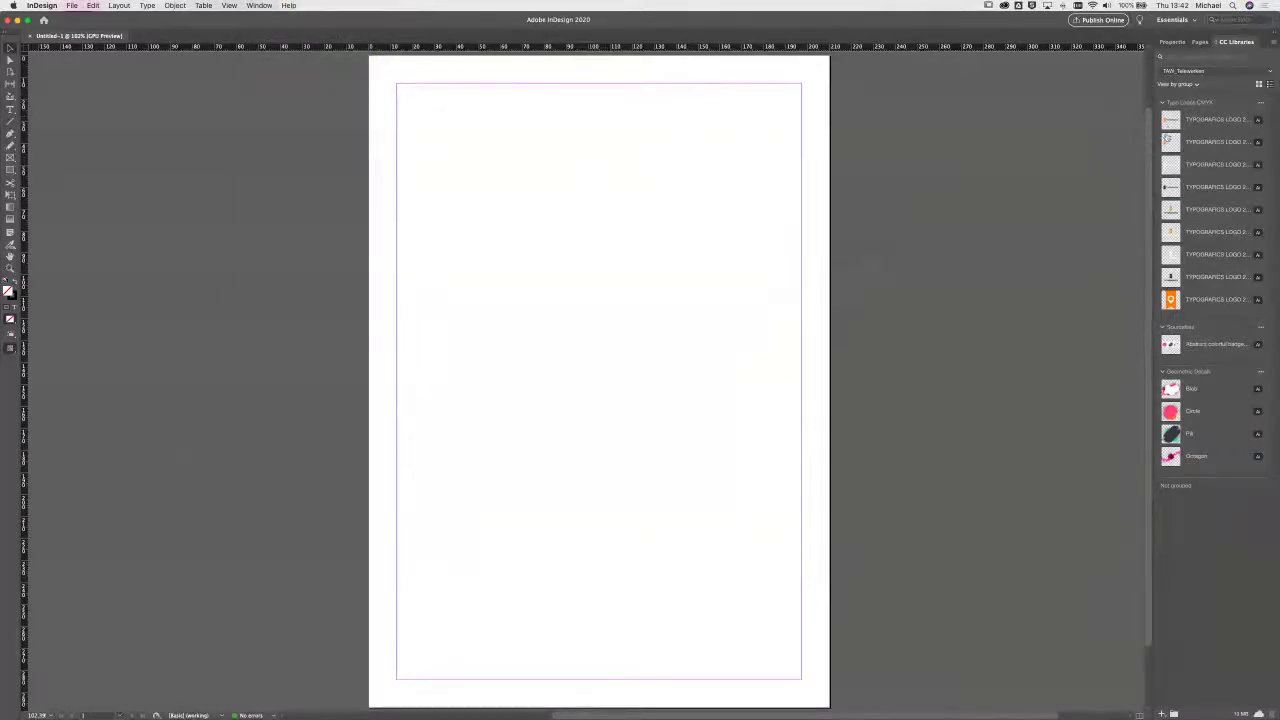
left_click_drag(1175, 121, 478, 197)
left_click_drag(451, 127, 623, 246)
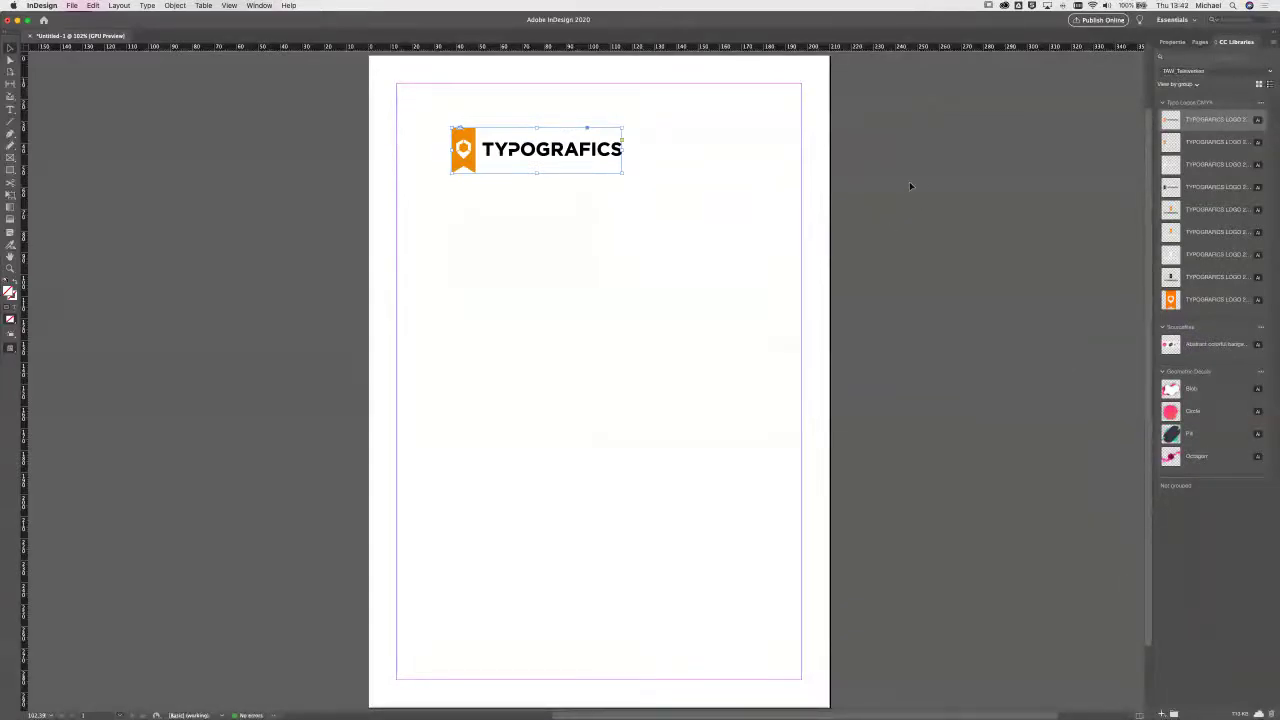
Step: Show the document's links and position the Links panel beside the placed logo
left_click(259, 5)
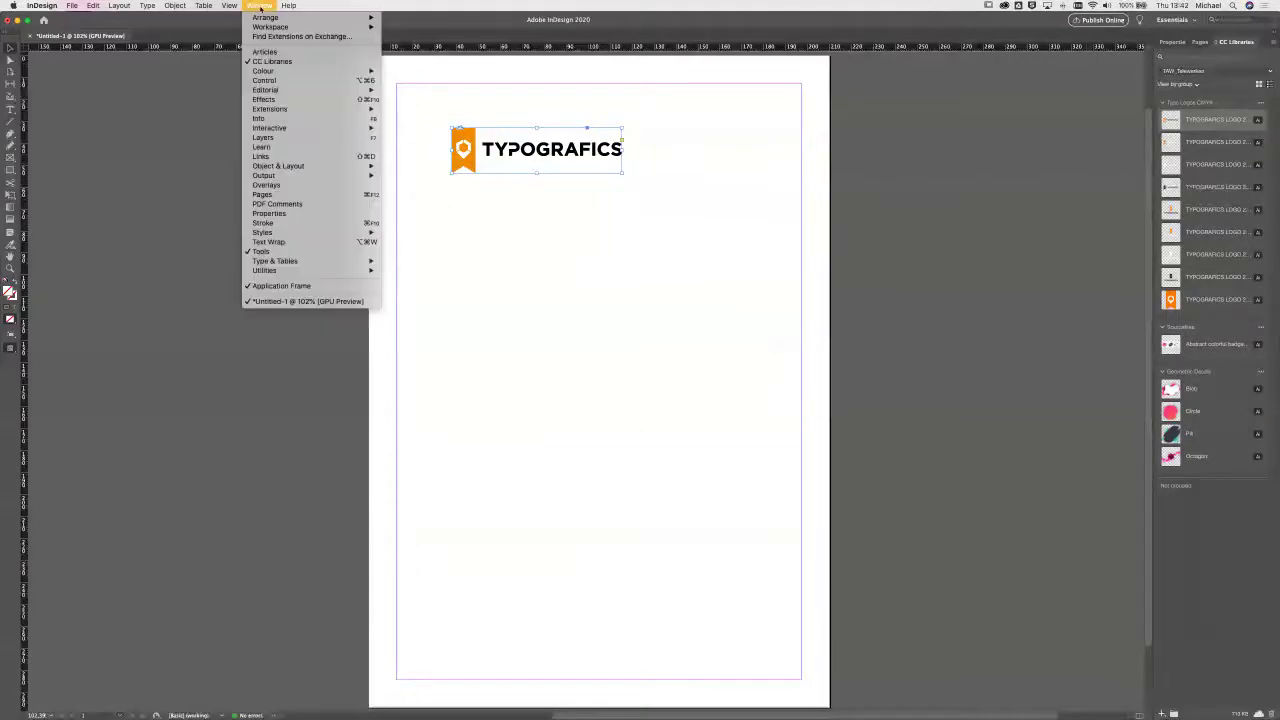
left_click(290, 157)
left_click_drag(1050, 45, 712, 124)
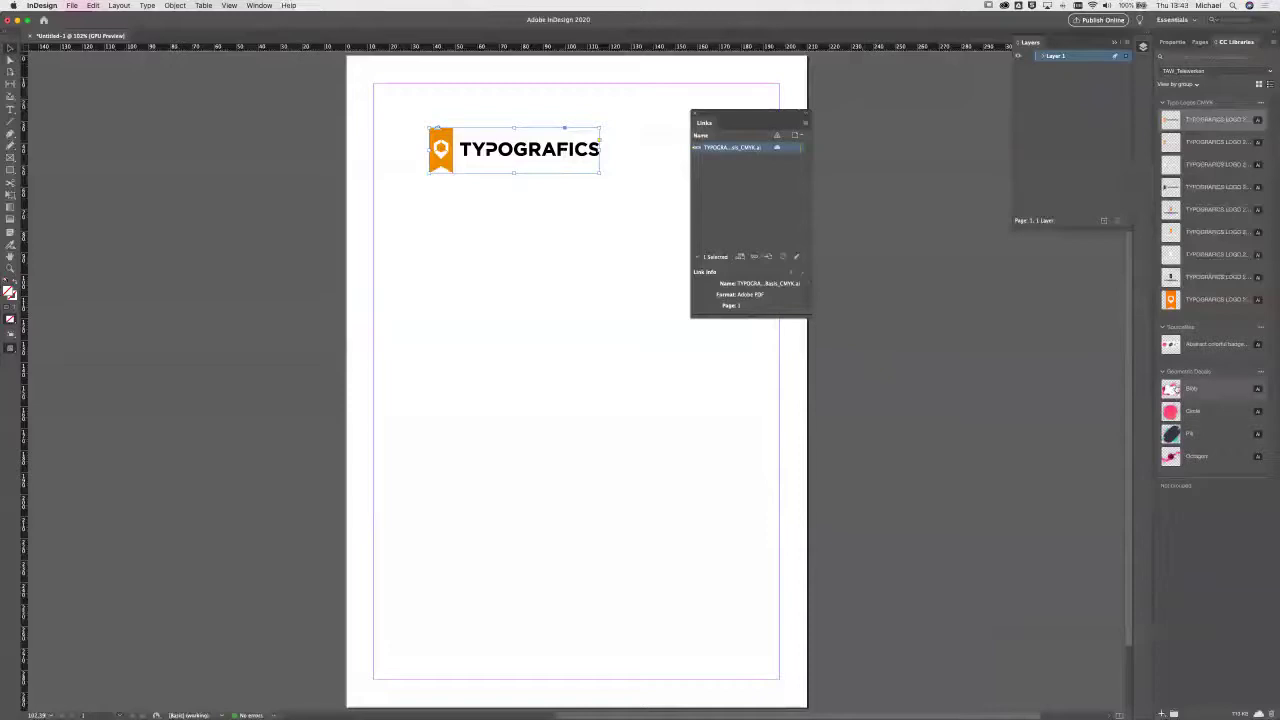
Step: Place the Pill graphic from Geometric Decals below the logo, about 163 mm wide, and move the Links panel off the page
left_click_drag(1172, 433, 742, 568)
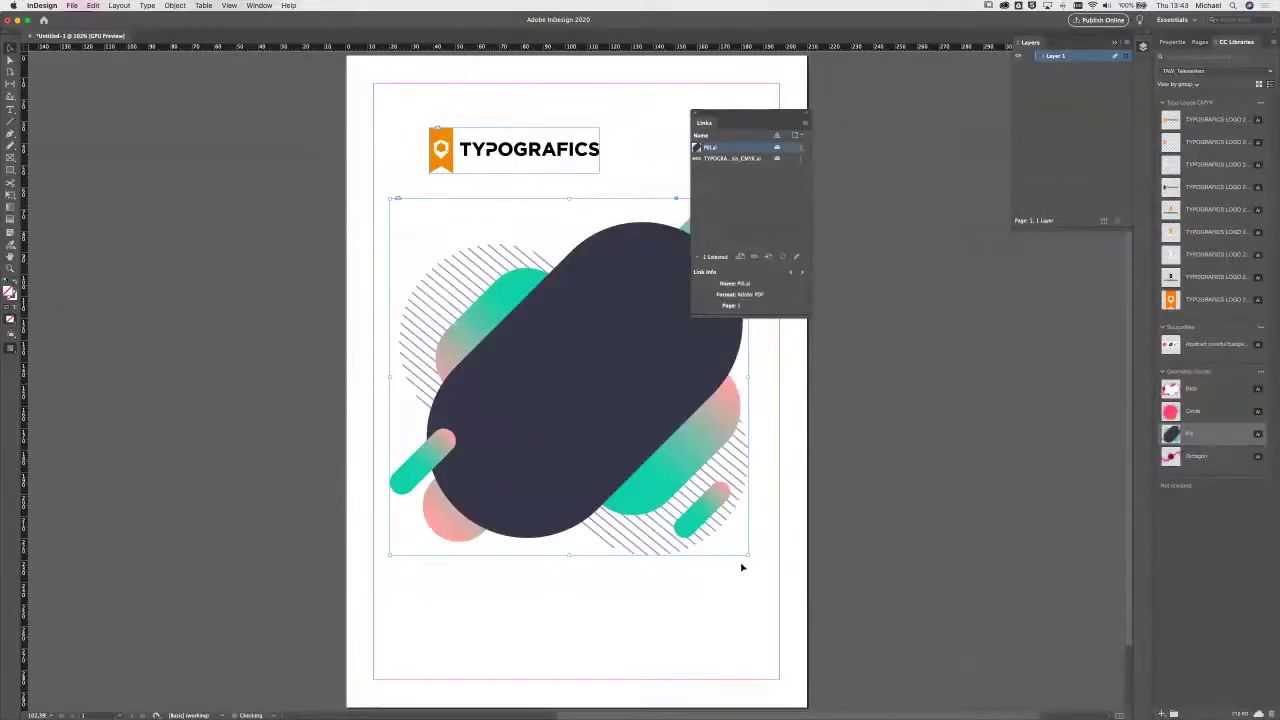
left_click(700, 591)
left_click_drag(790, 114, 918, 101)
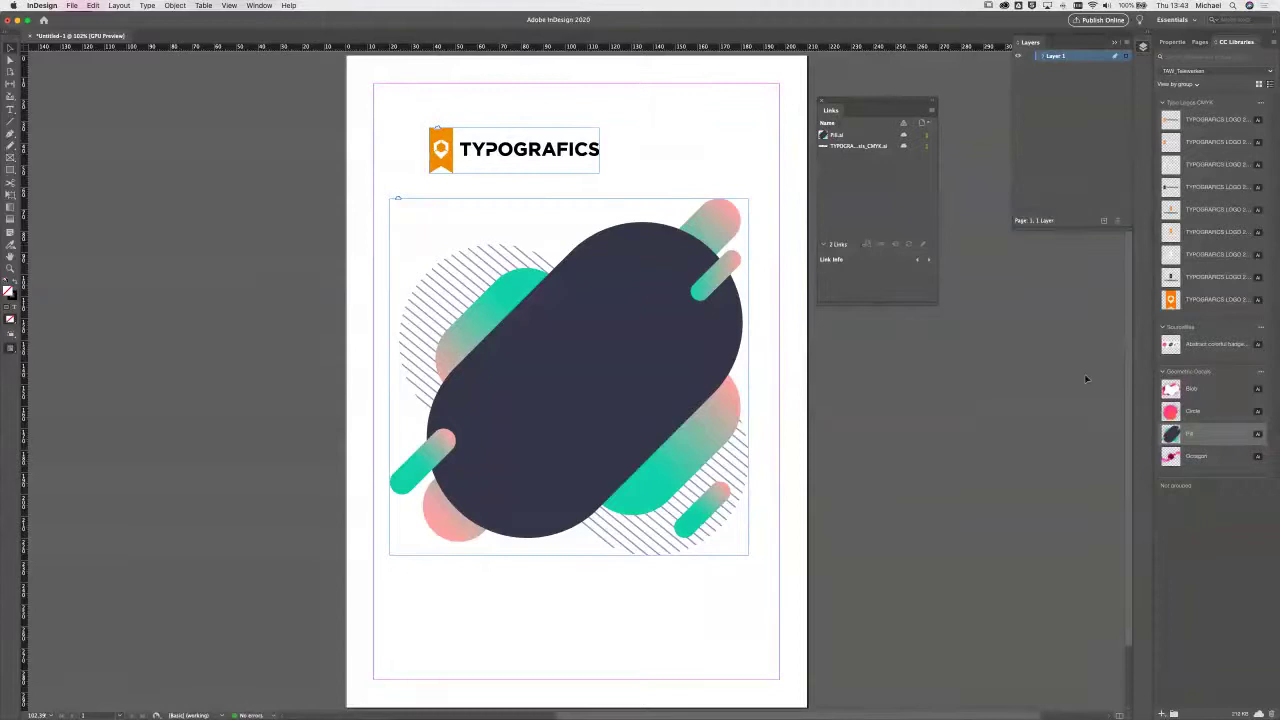
Step: Examine the assets of the Talent Academy 2020 and ACADEMY StyleGuide libraries, including their logos, colours and text styles
left_click(1197, 72)
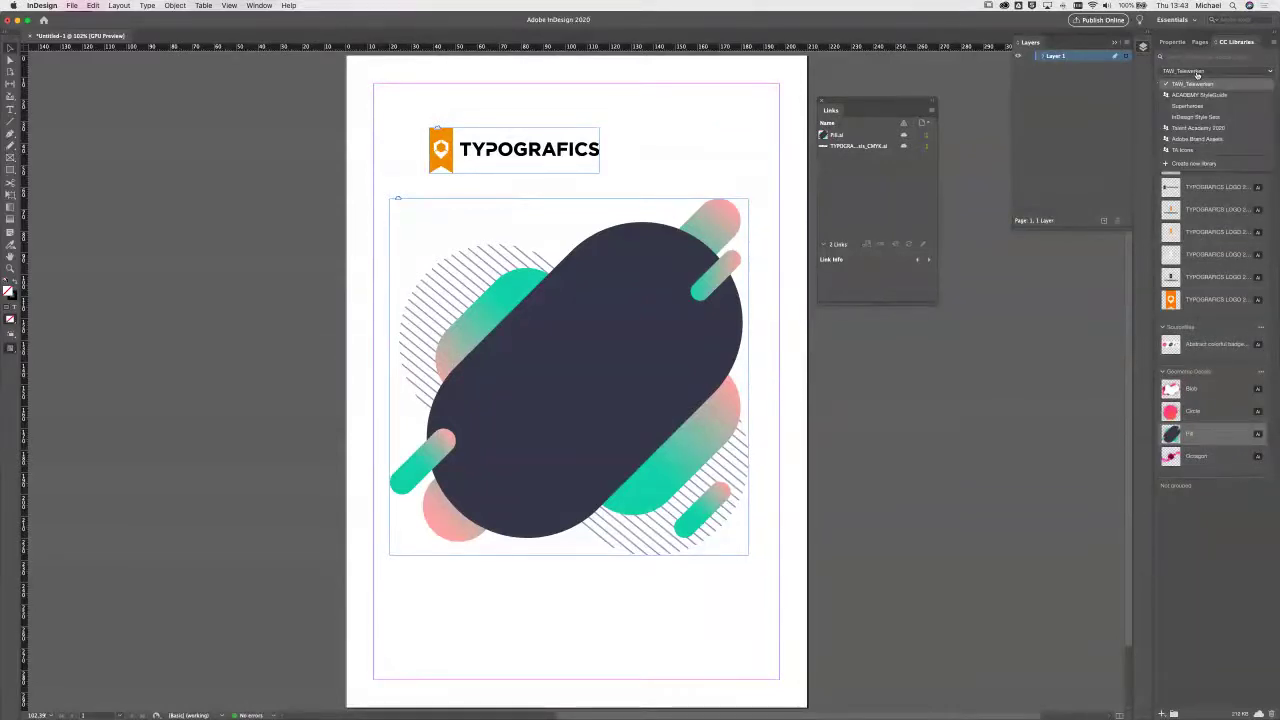
left_click(1198, 128)
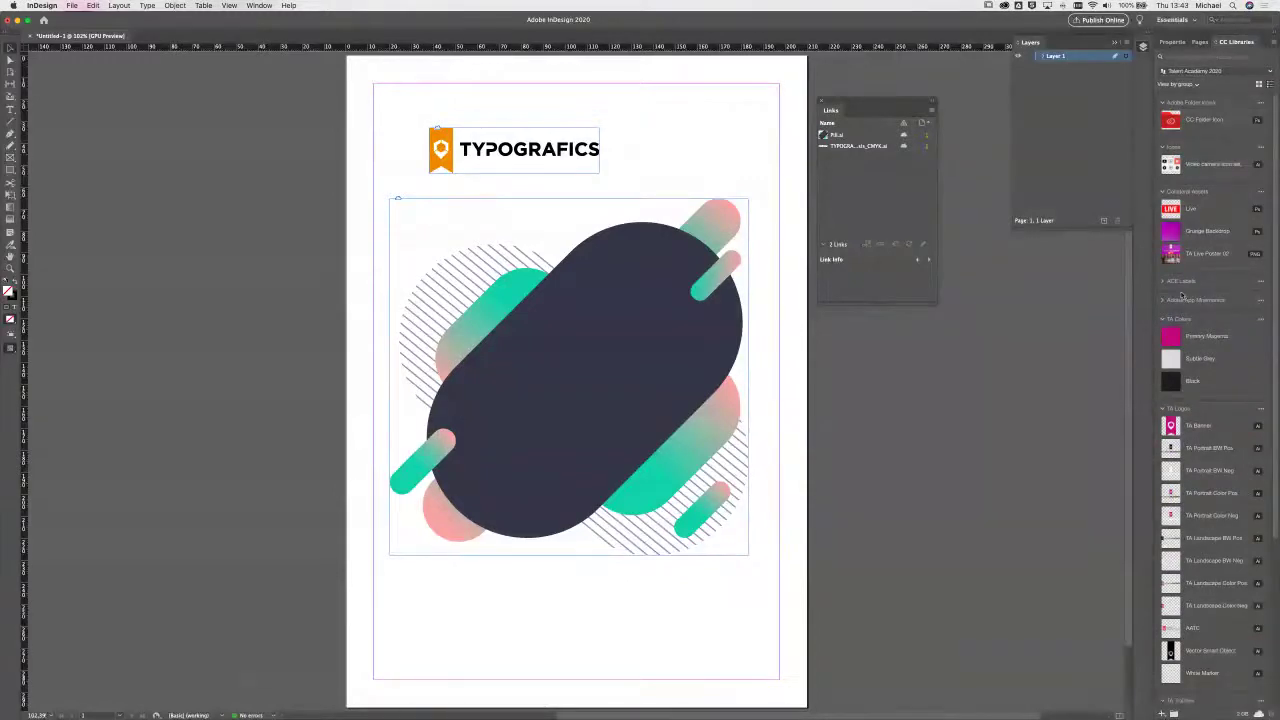
scroll(1194, 312, "down", 3)
scroll(1194, 312, "up", 3)
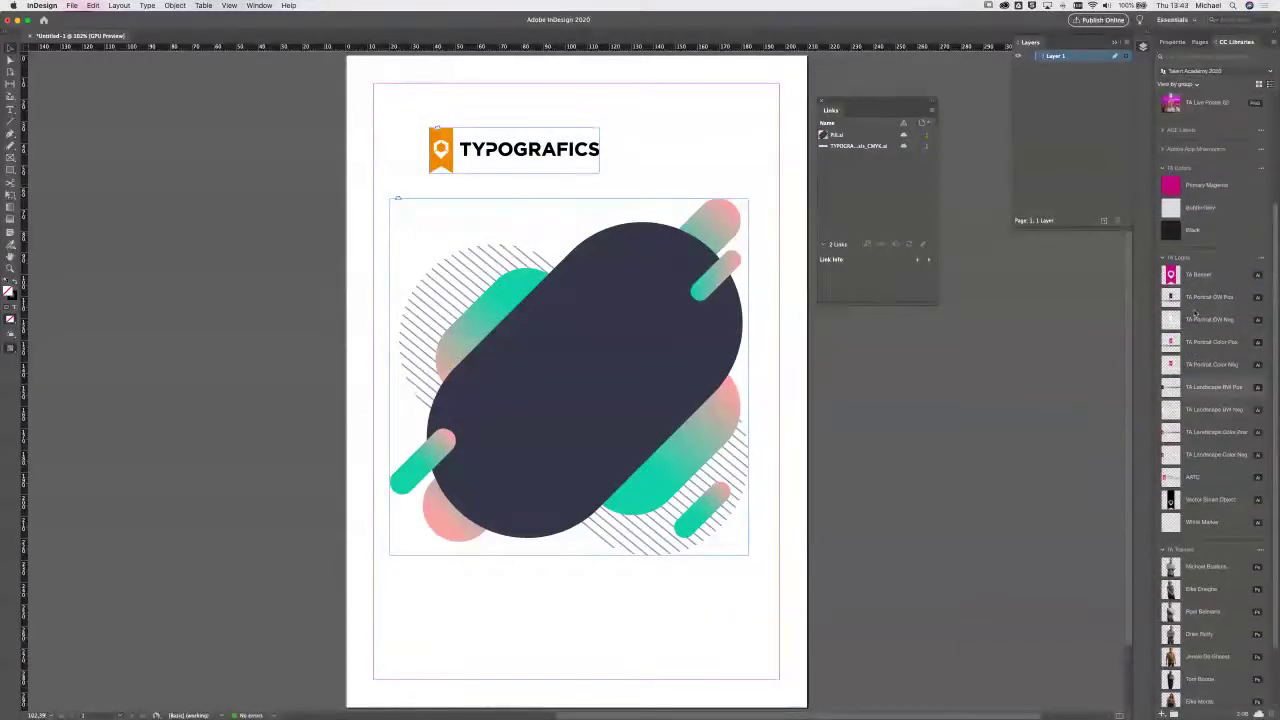
left_click(1188, 72)
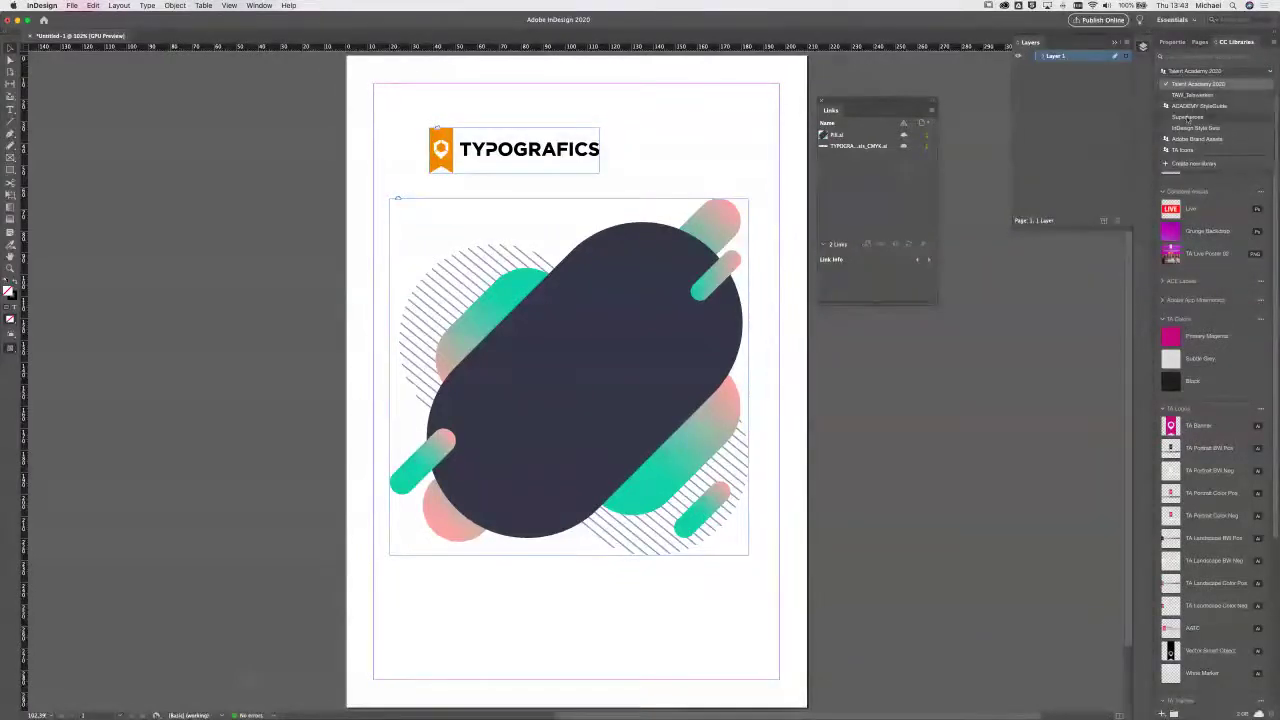
left_click(1200, 106)
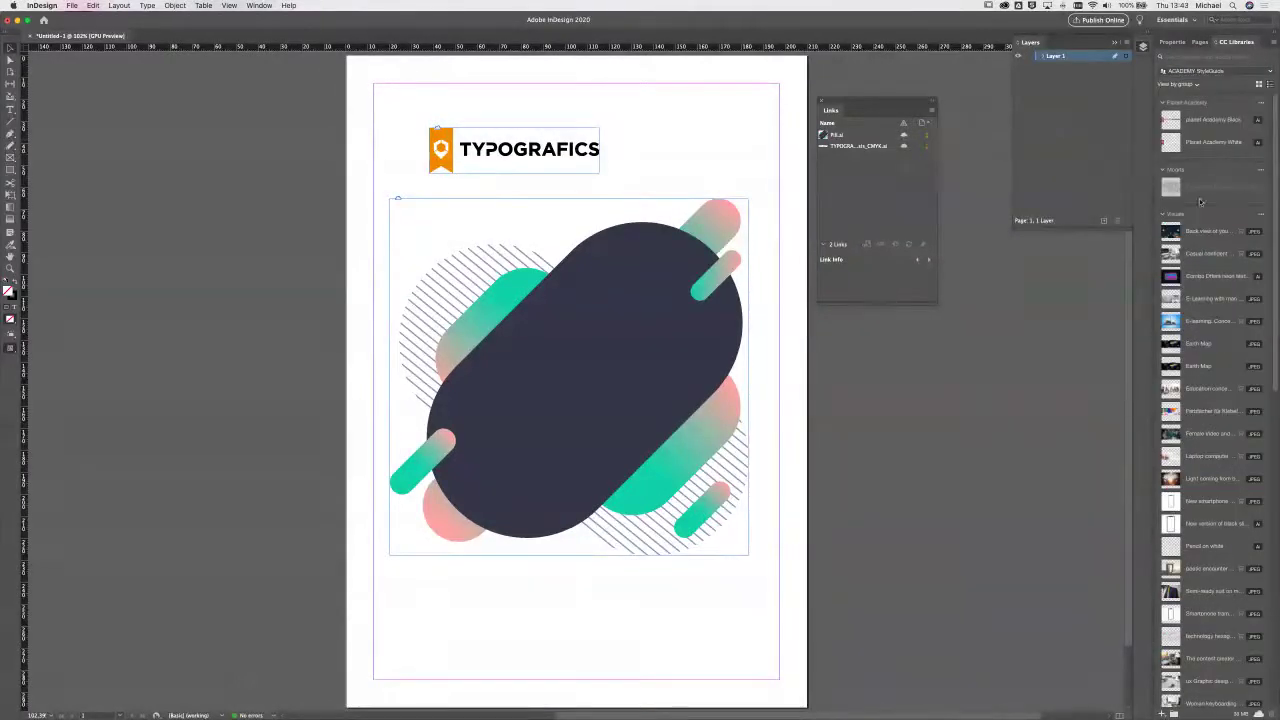
scroll(1198, 272, "down", 3)
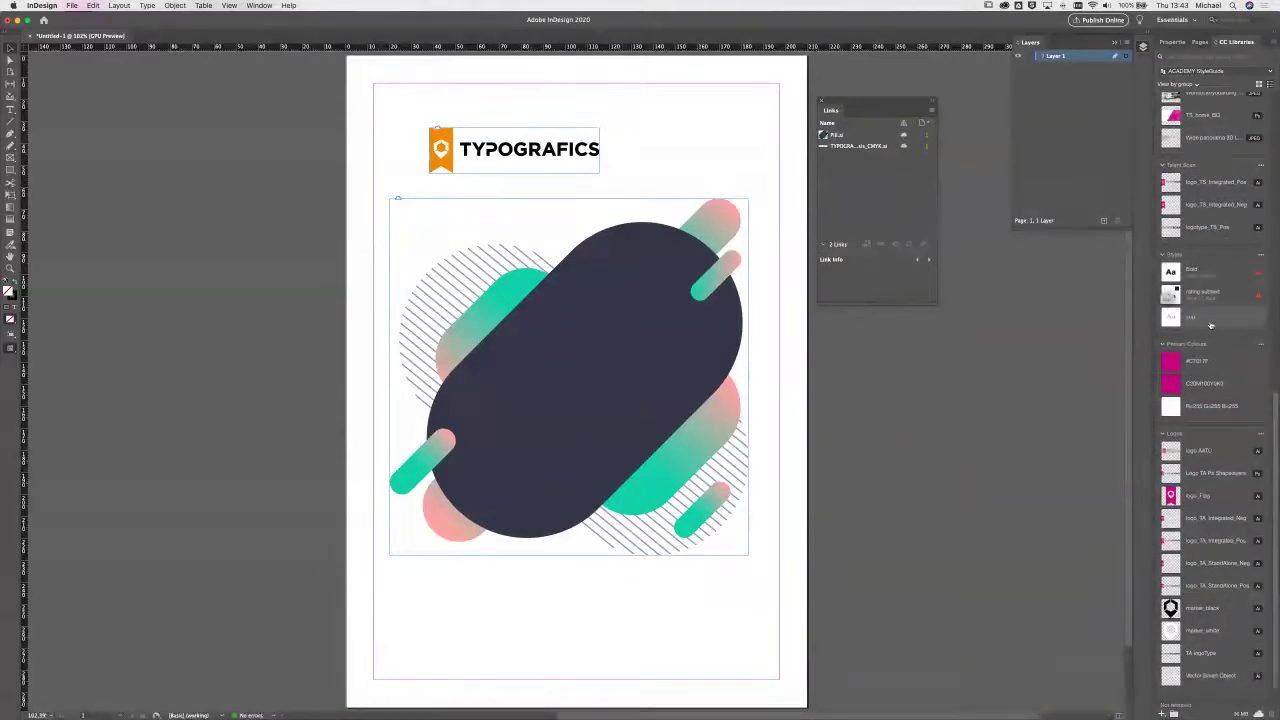
Step: Create a text frame about 59 by 34 mm beside the logo reading "Titel" and apply the library's Bold character style
key("t")
left_click_drag(616, 104, 745, 178)
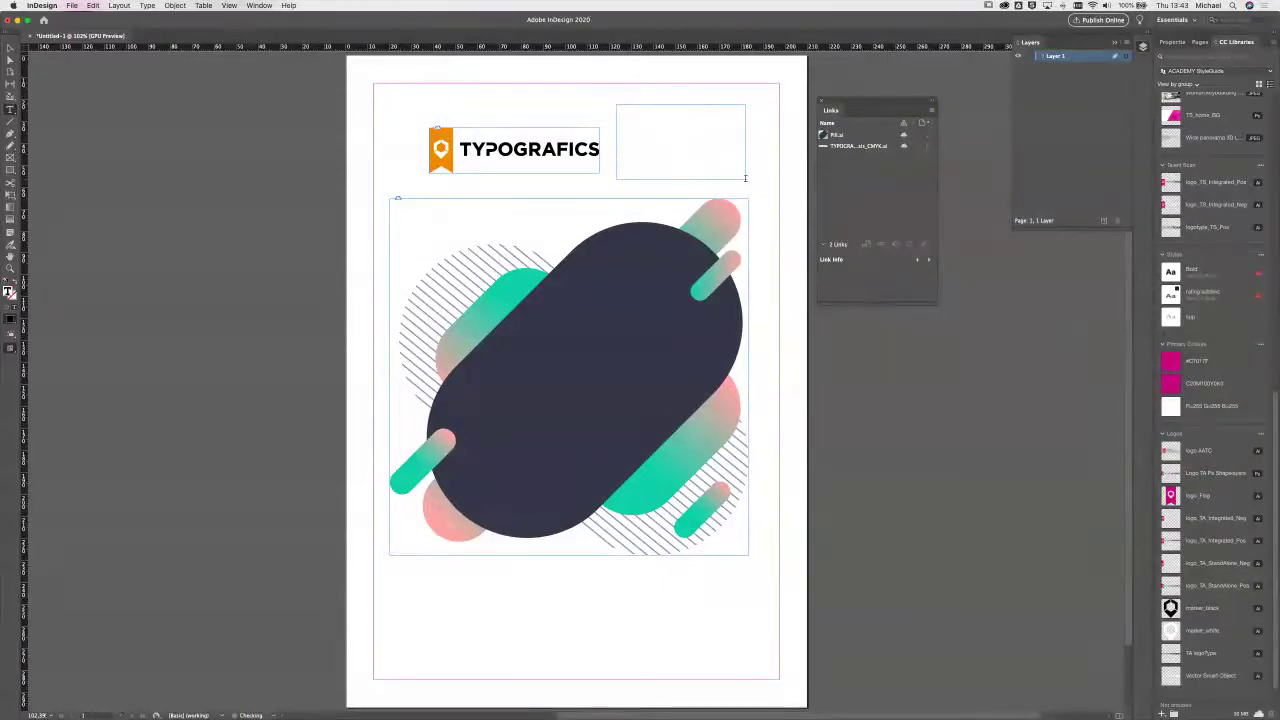
type("Titel")
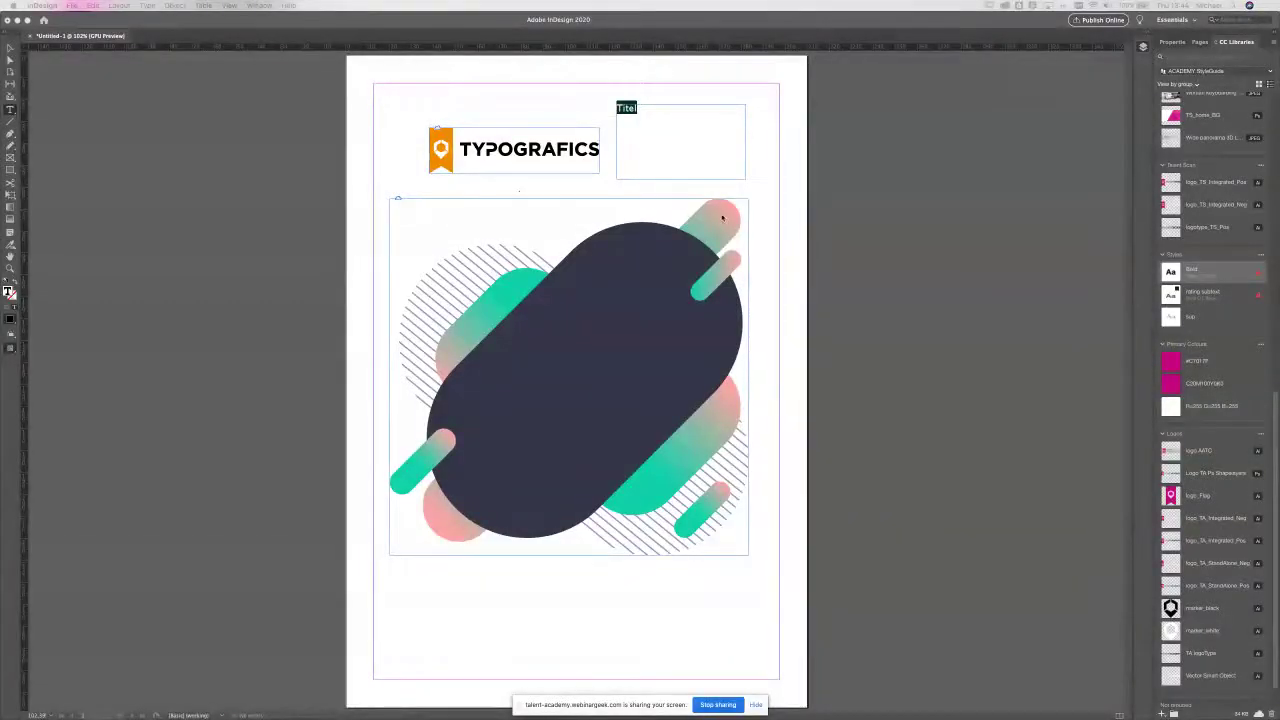
left_click(386, 275)
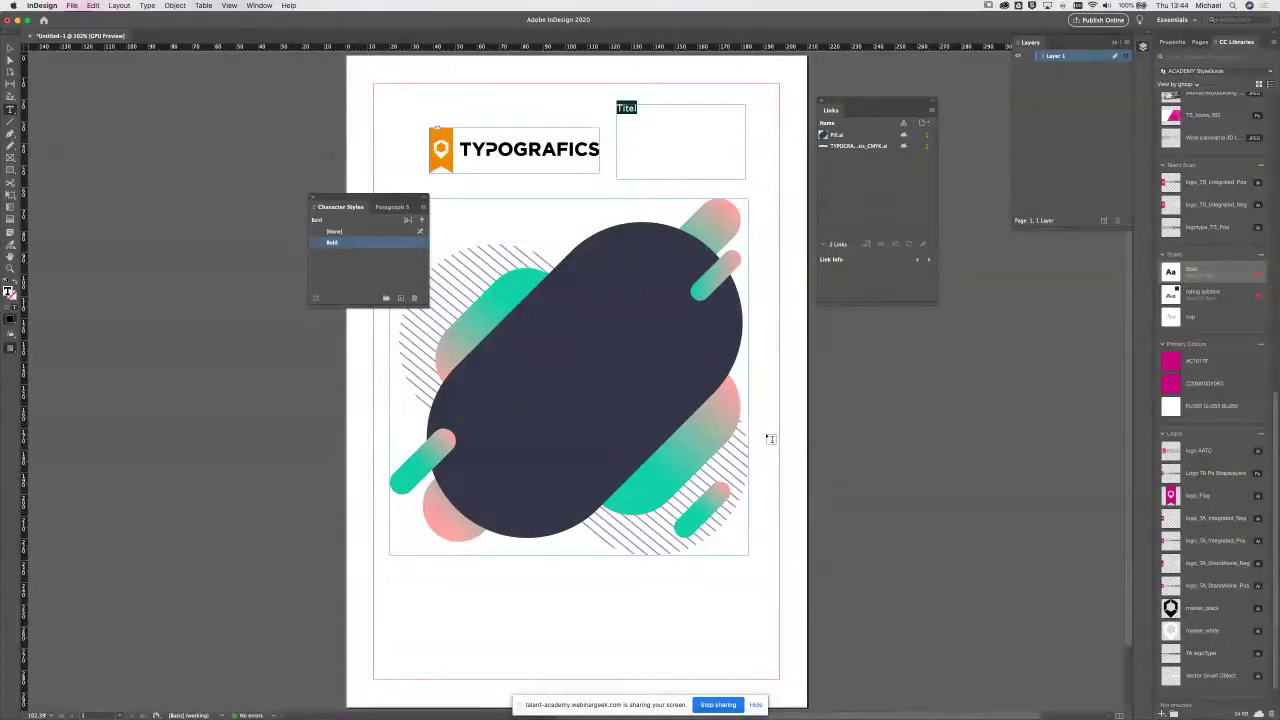
Step: Hide the screen-sharing notification bar and quit Safari
left_click(757, 705)
left_click(757, 705)
mouse_move(578, 712)
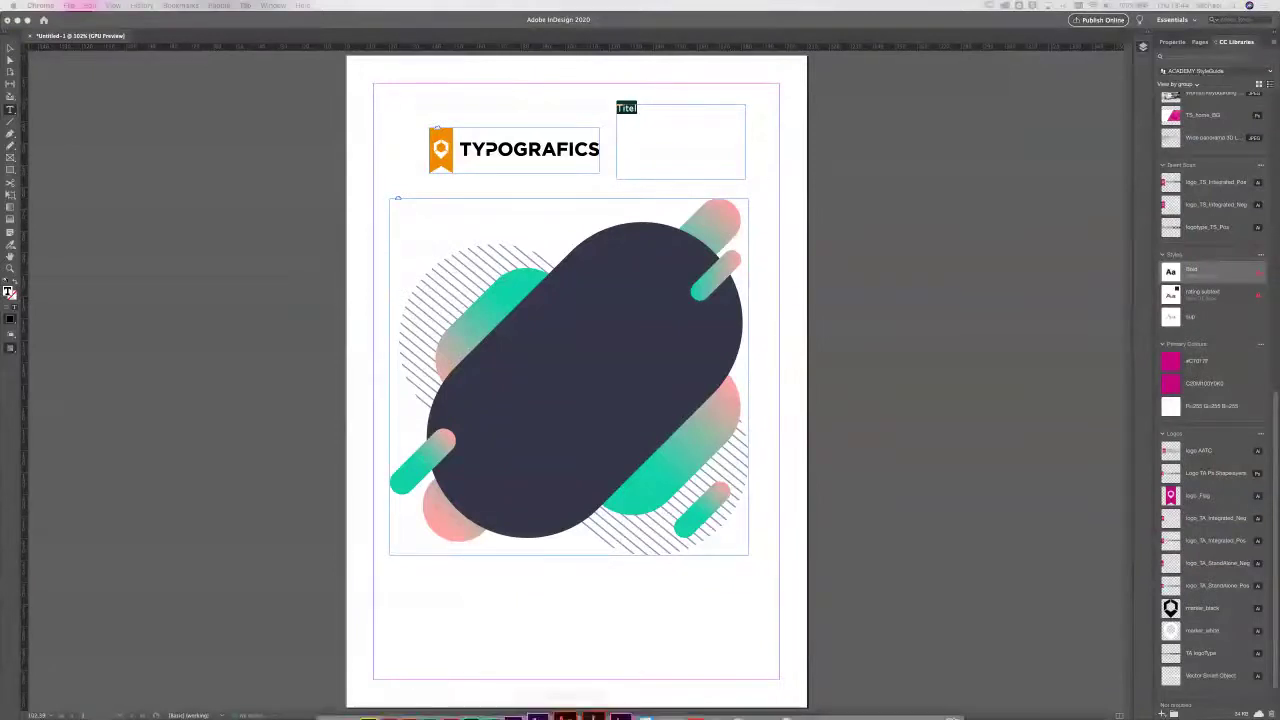
right_click(731, 688)
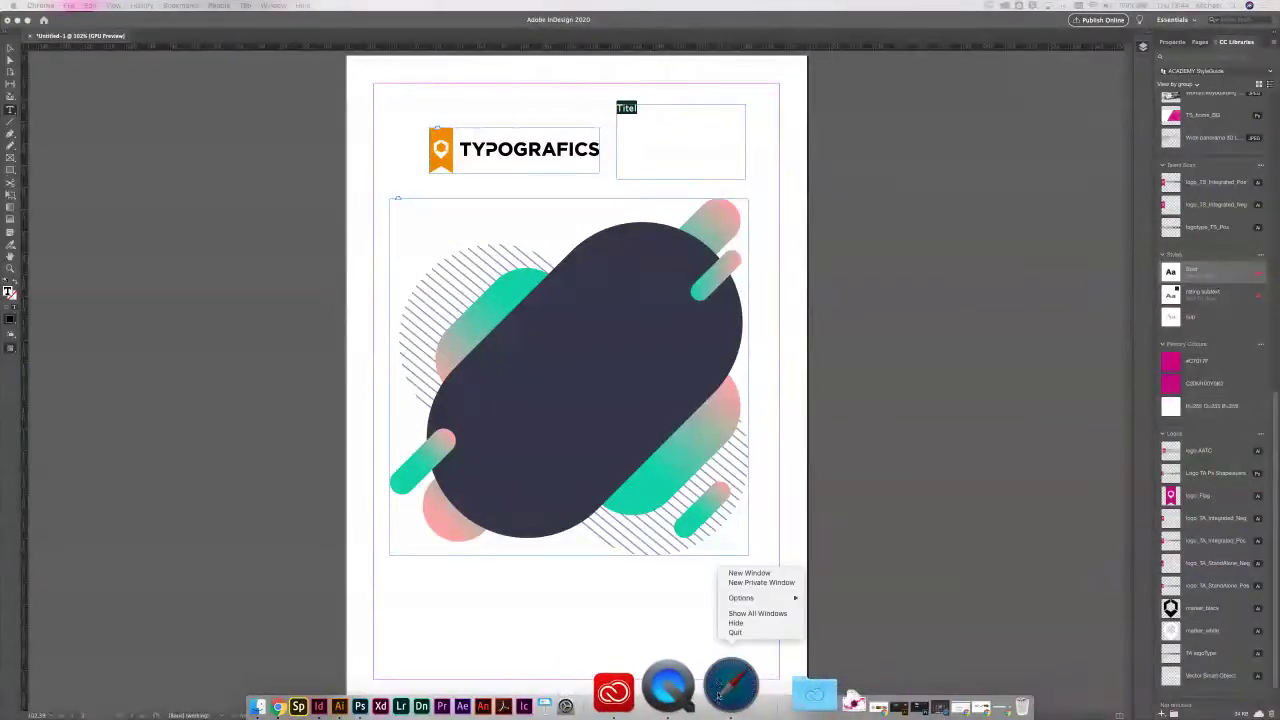
left_click(736, 633)
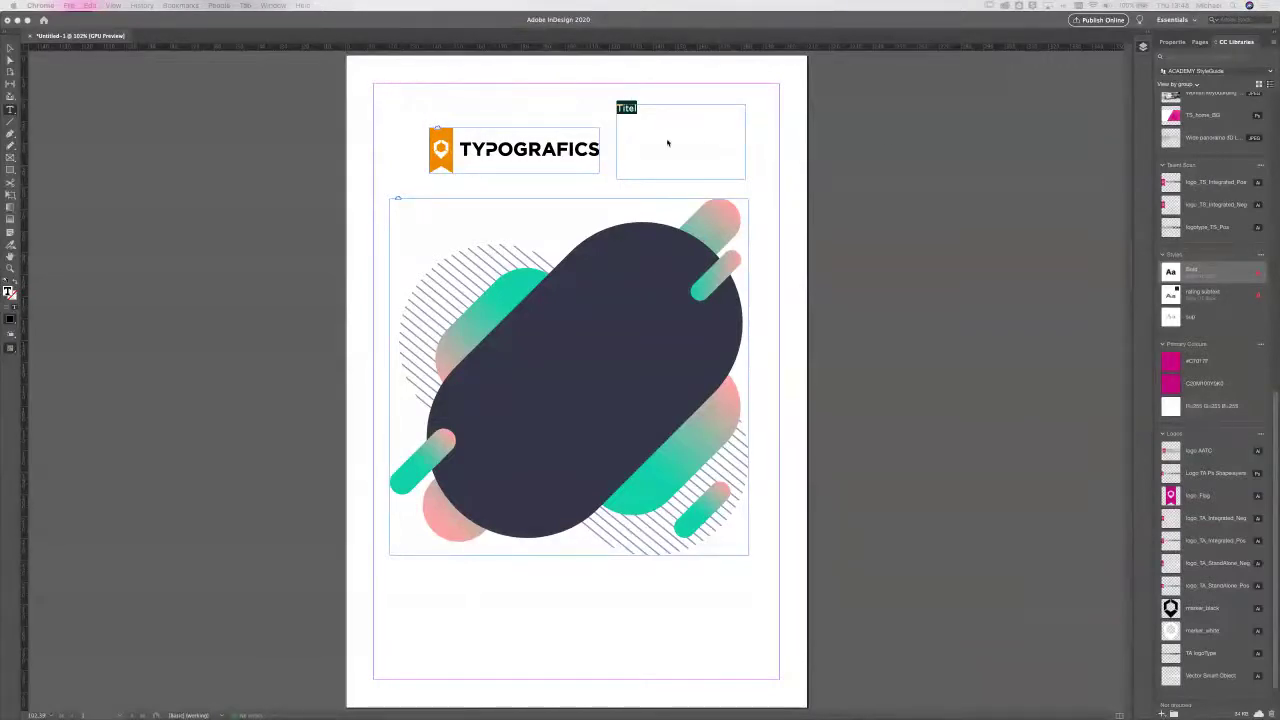
Step: Switch to the InDesign Style Sets library and delete the Pill graphic from the page
left_click(1210, 72)
left_click(1210, 72)
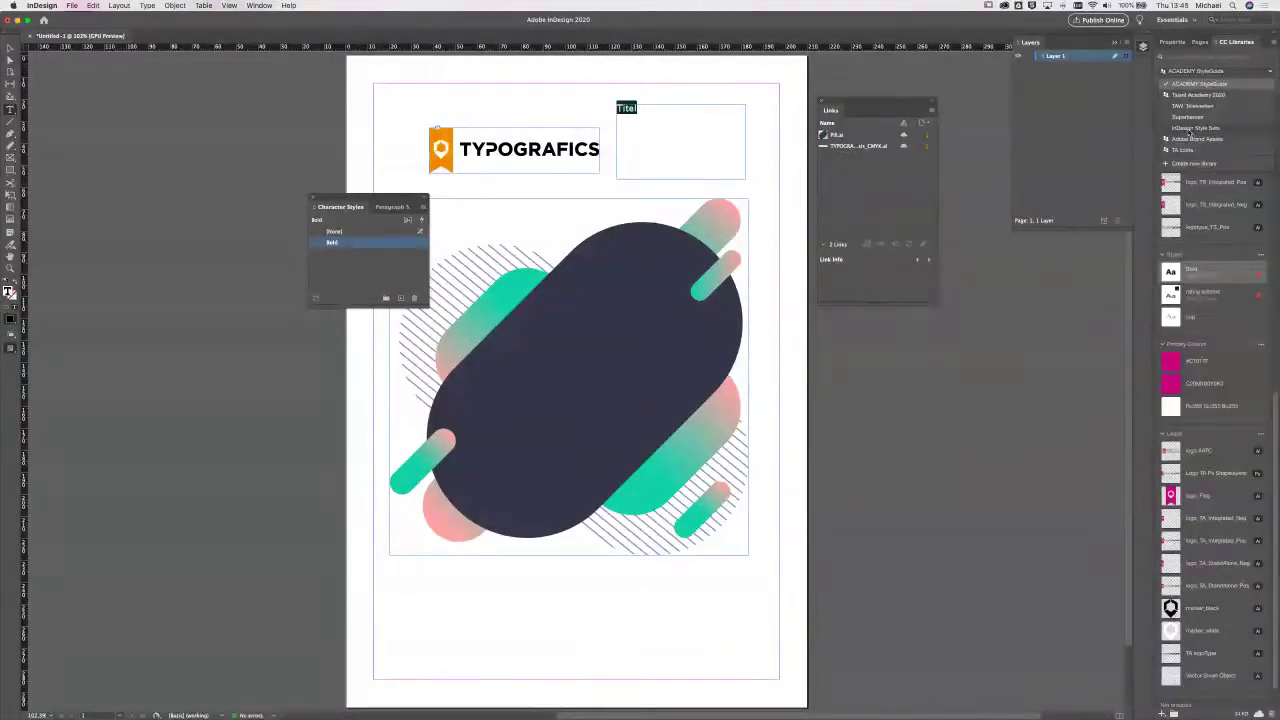
left_click(1190, 129)
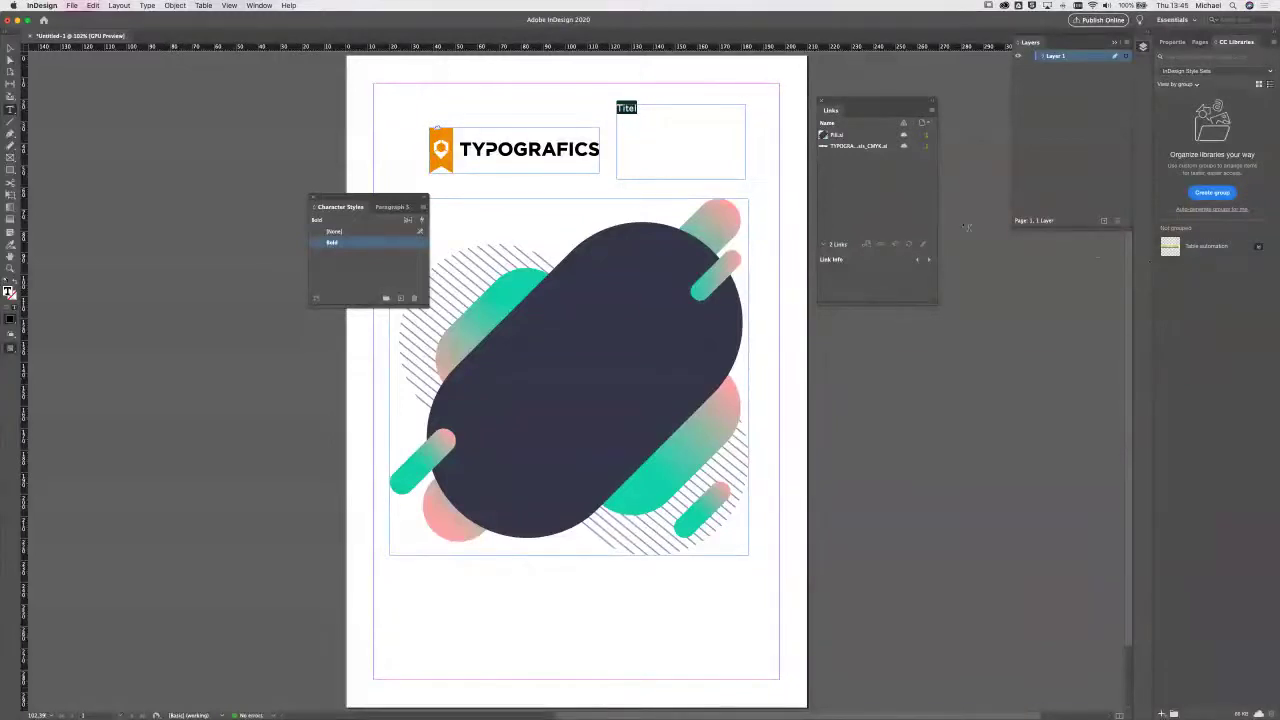
left_click(10, 48)
left_click(490, 400)
key("Delete")
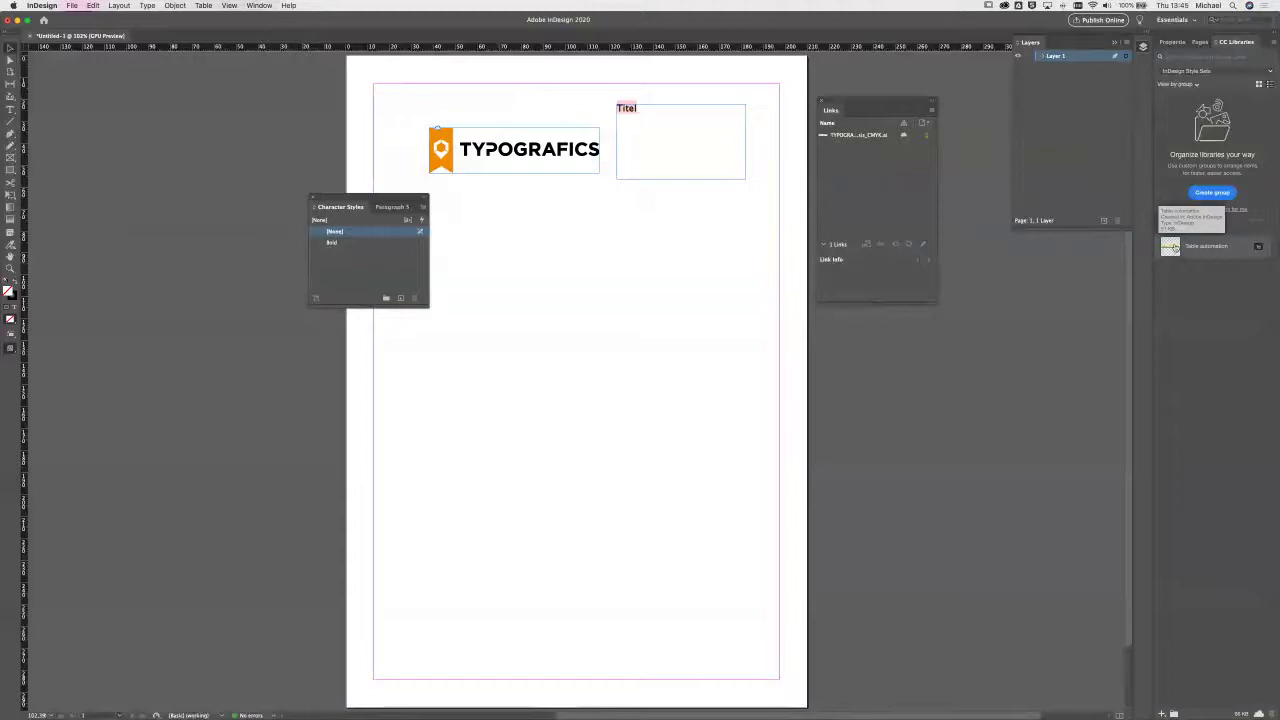
Step: Place the library's Table automation snippet below the title frame and enlarge its frame to about 145 by 90 mm
left_click_drag(1172, 248, 489, 330)
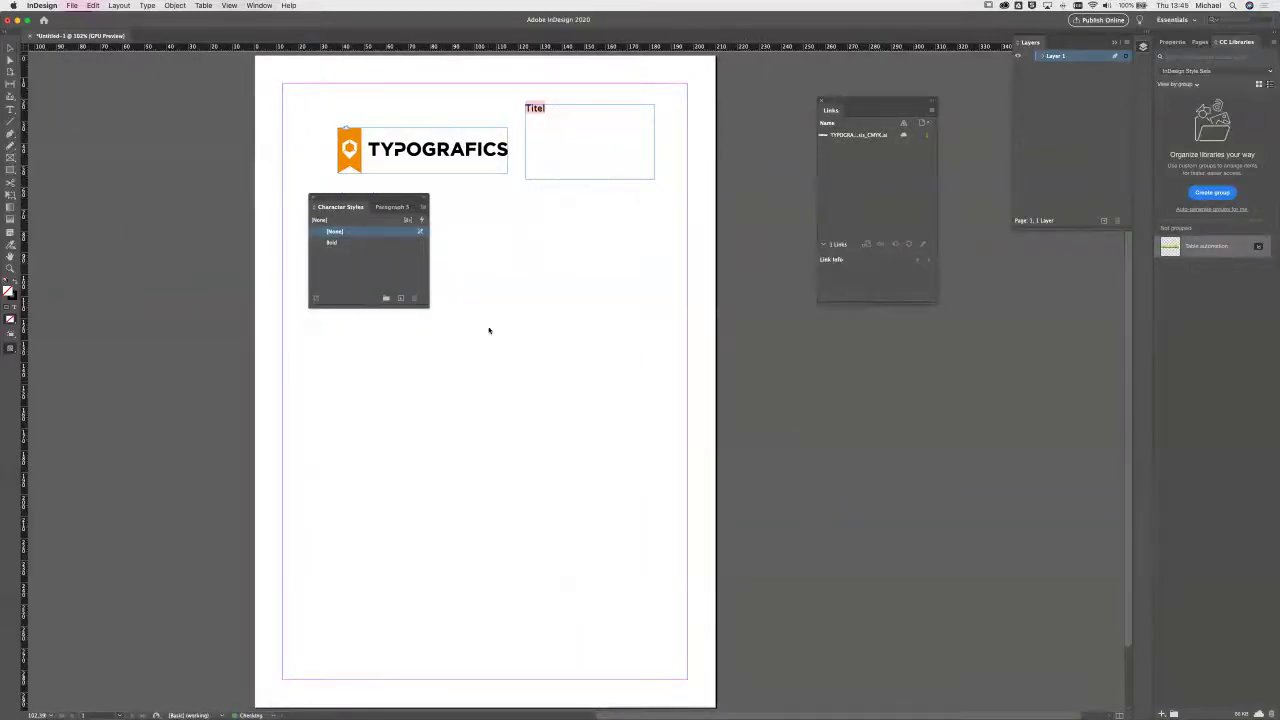
left_click_drag(468, 282, 618, 424)
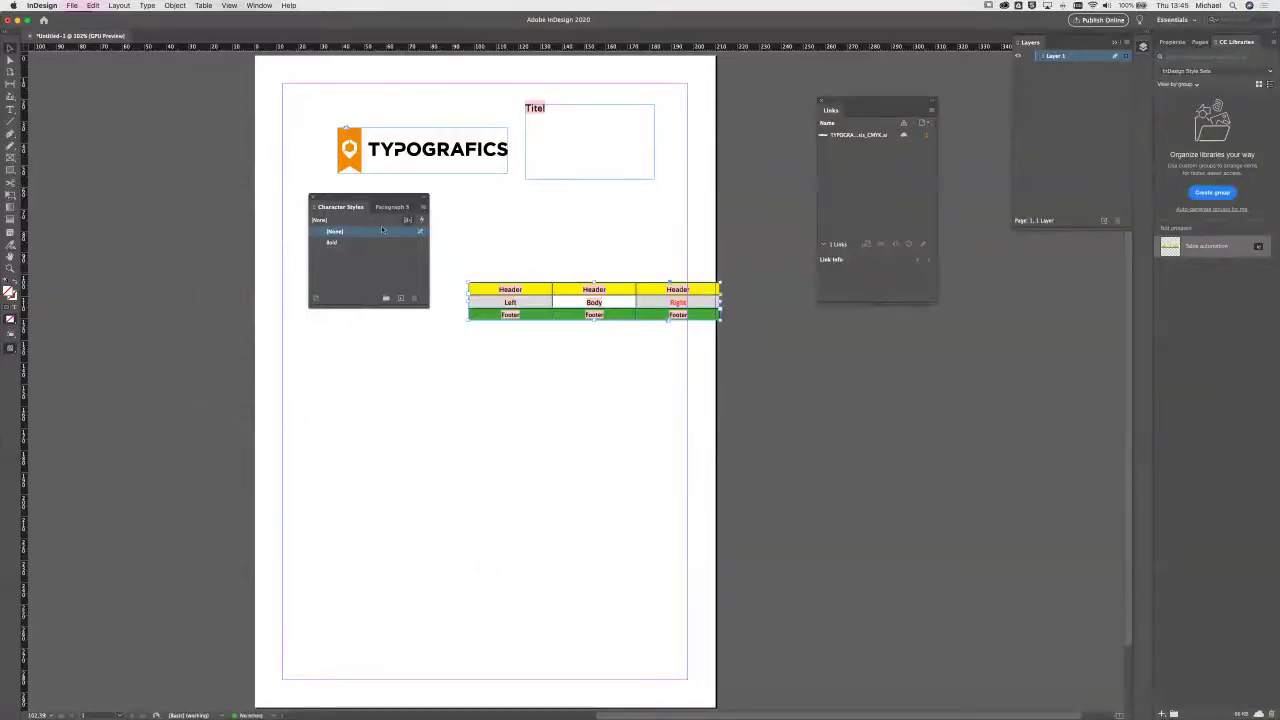
left_click_drag(364, 307, 363, 490)
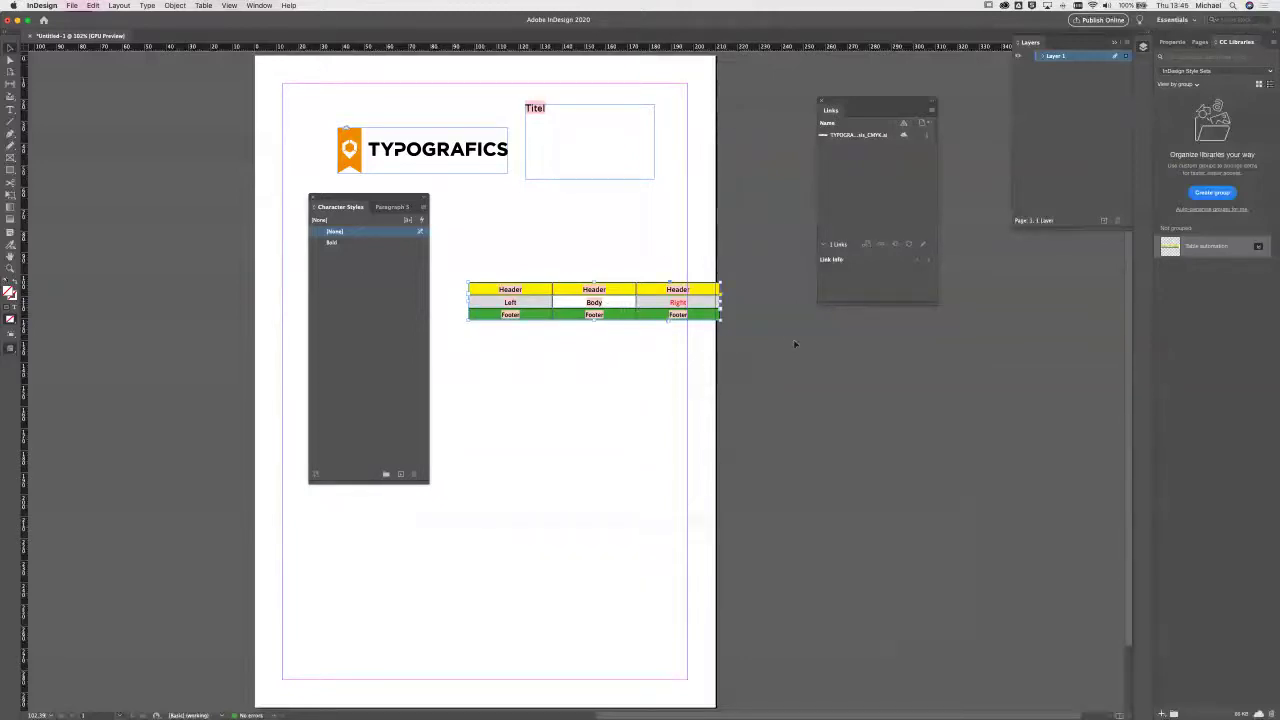
left_click_drag(718, 318, 788, 480)
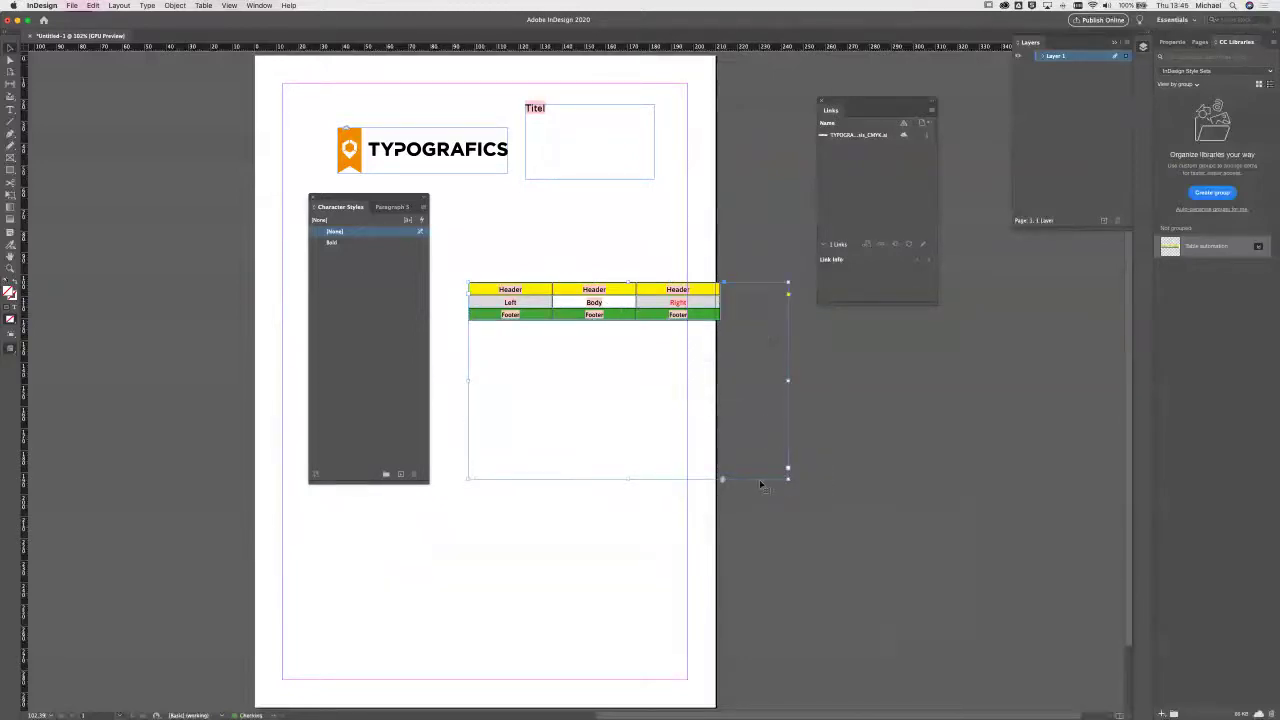
Step: Display the table styles and cell styles that came with the placed table and compare both lists
key("t")
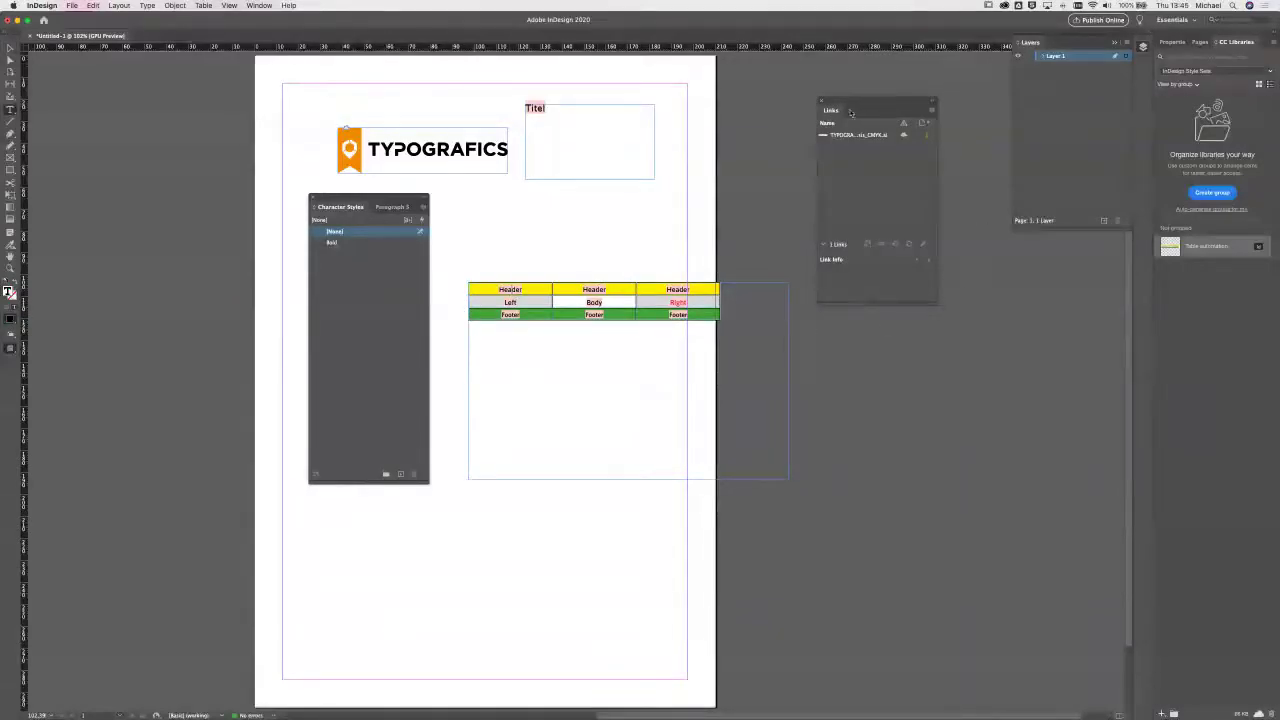
left_click(262, 6)
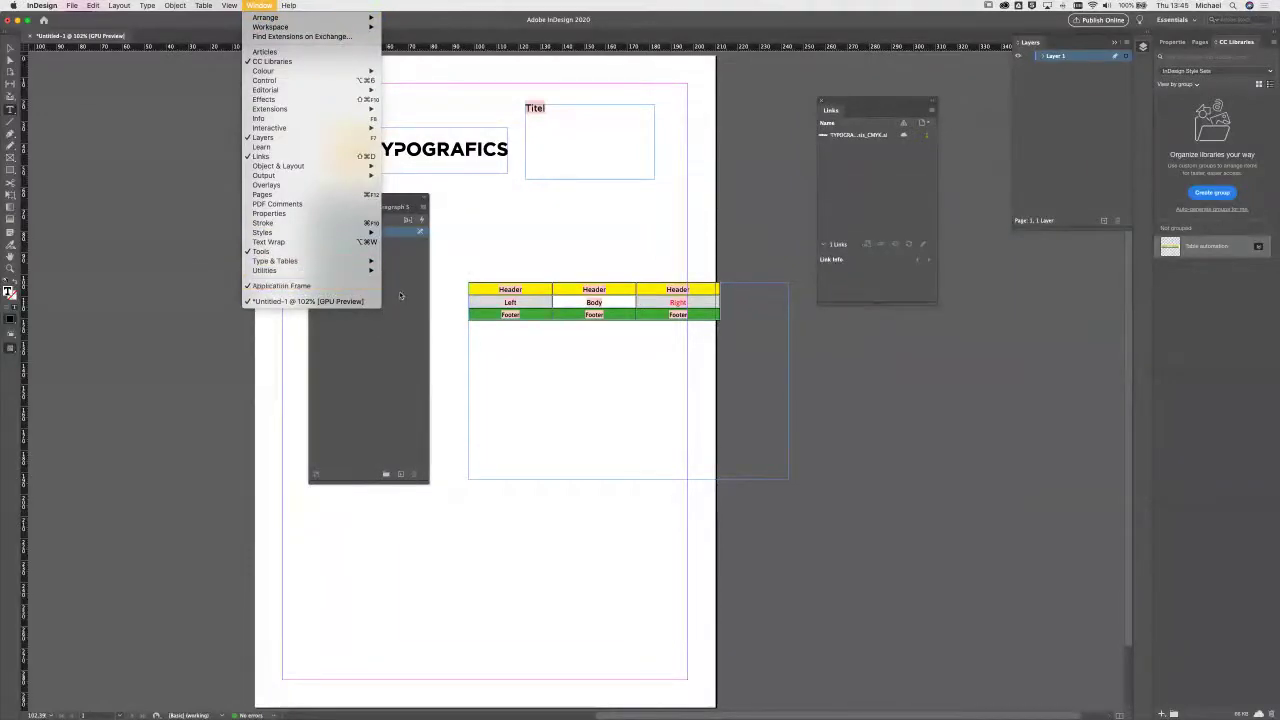
mouse_move(325, 231)
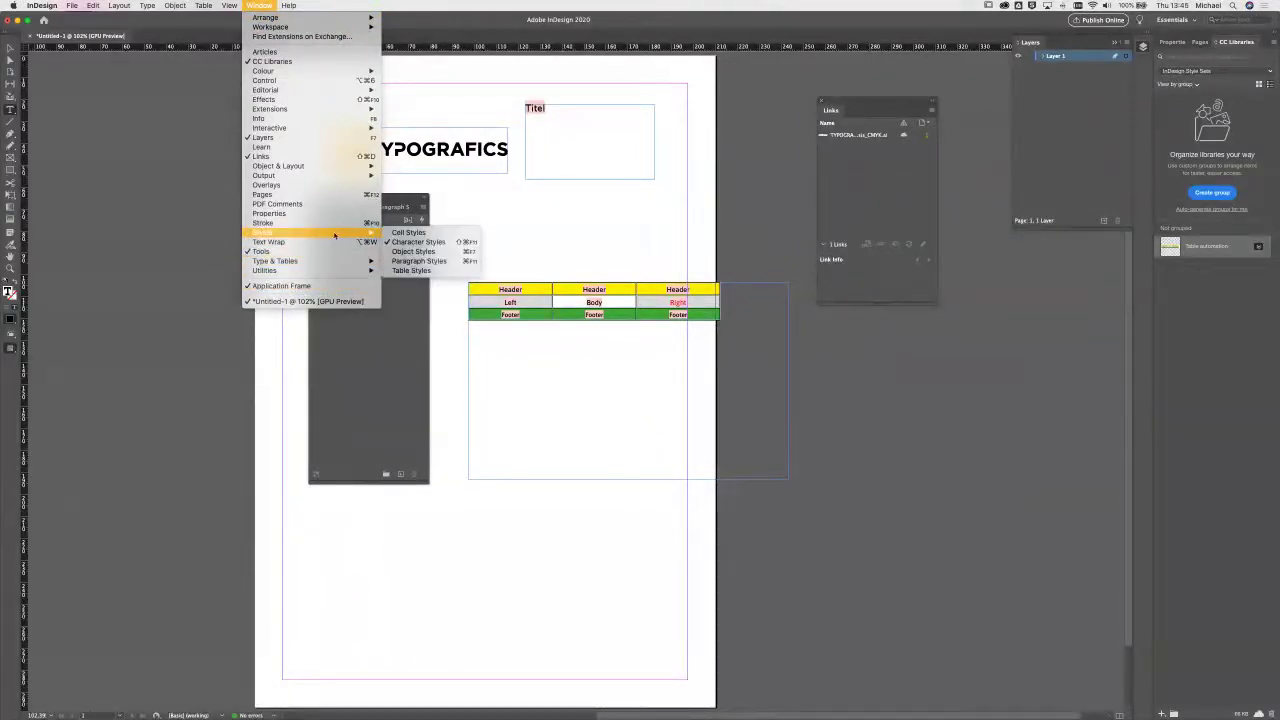
left_click(411, 271)
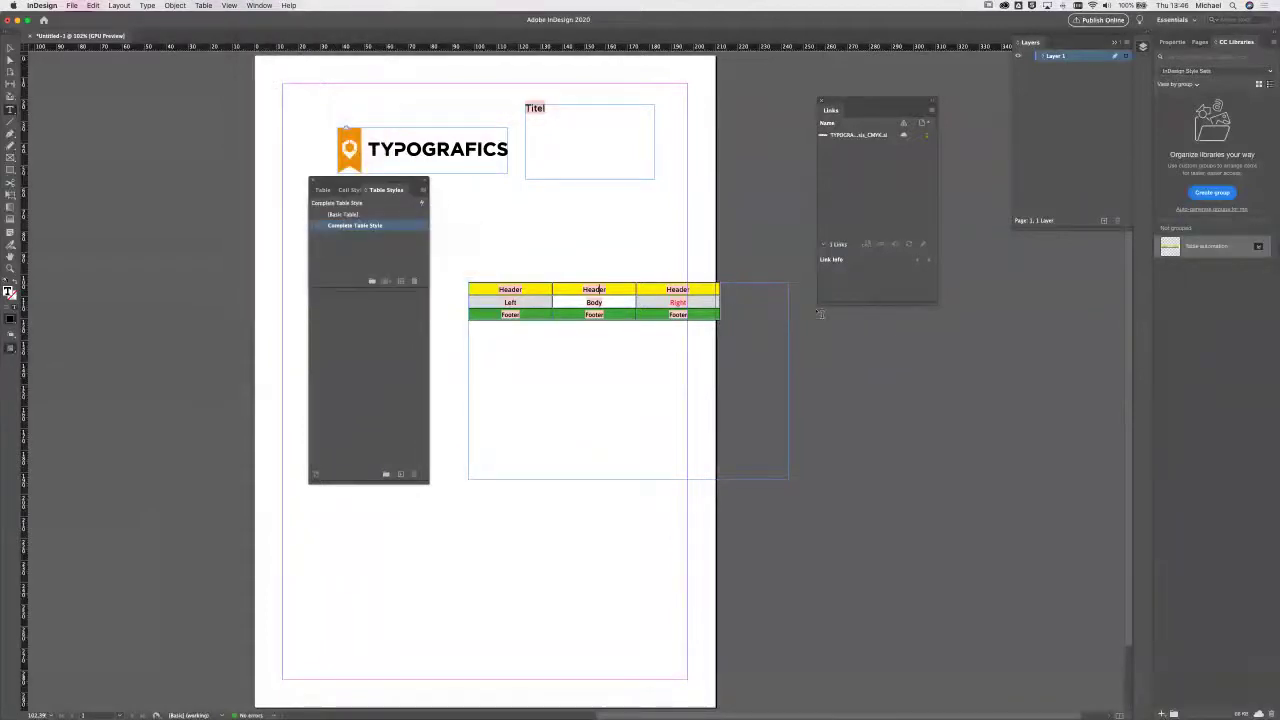
left_click(352, 190)
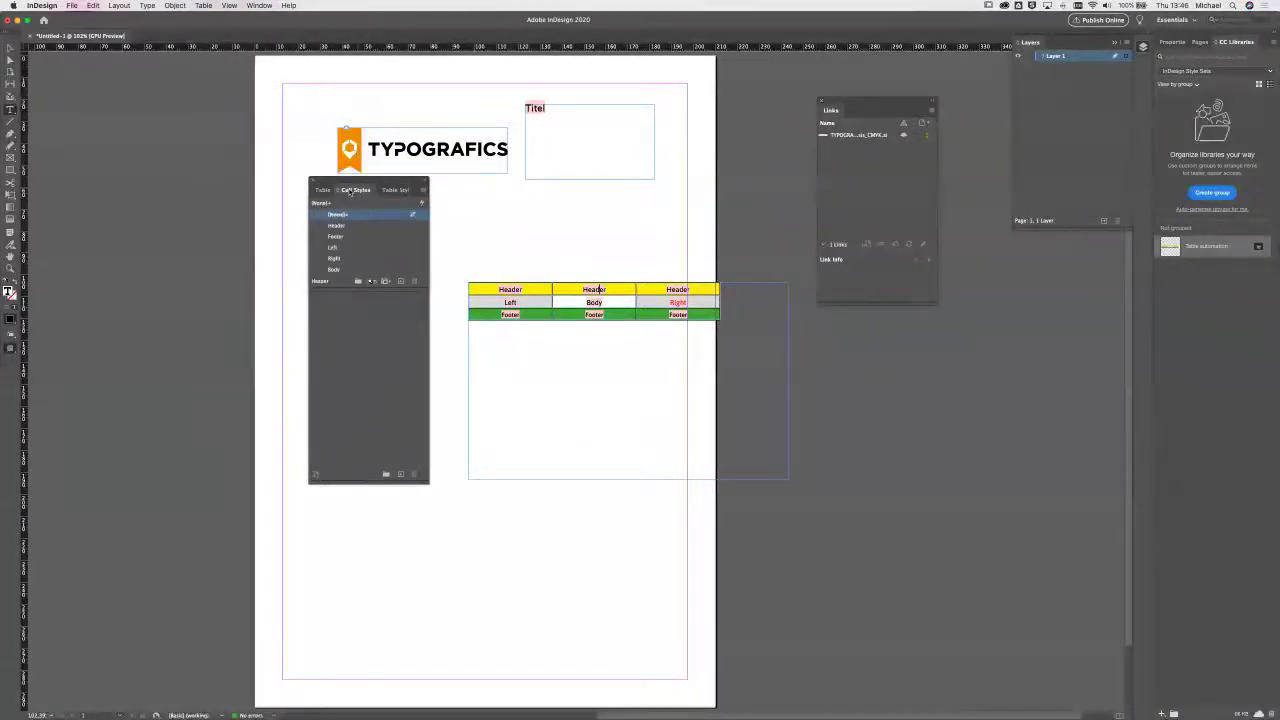
left_click(395, 190)
left_click(355, 190)
Step: Delete the placed table together with its frame from the page
key("Tab")
left_click(614, 392)
key("Delete")
Step: Add the "Titel" text frame to the InDesign Style Sets library
left_click(595, 147)
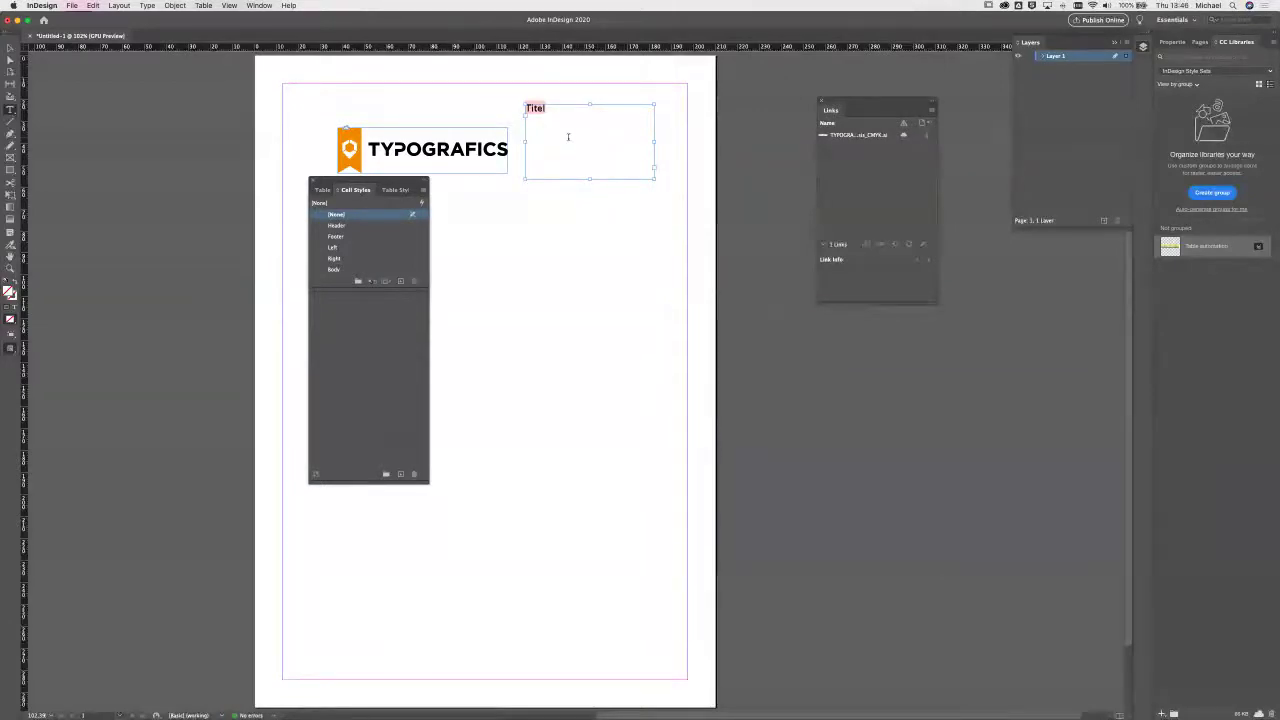
mouse_move(584, 160)
left_mouse_down()
mouse_move(600, 174)
mouse_move(584, 160)
left_mouse_up()
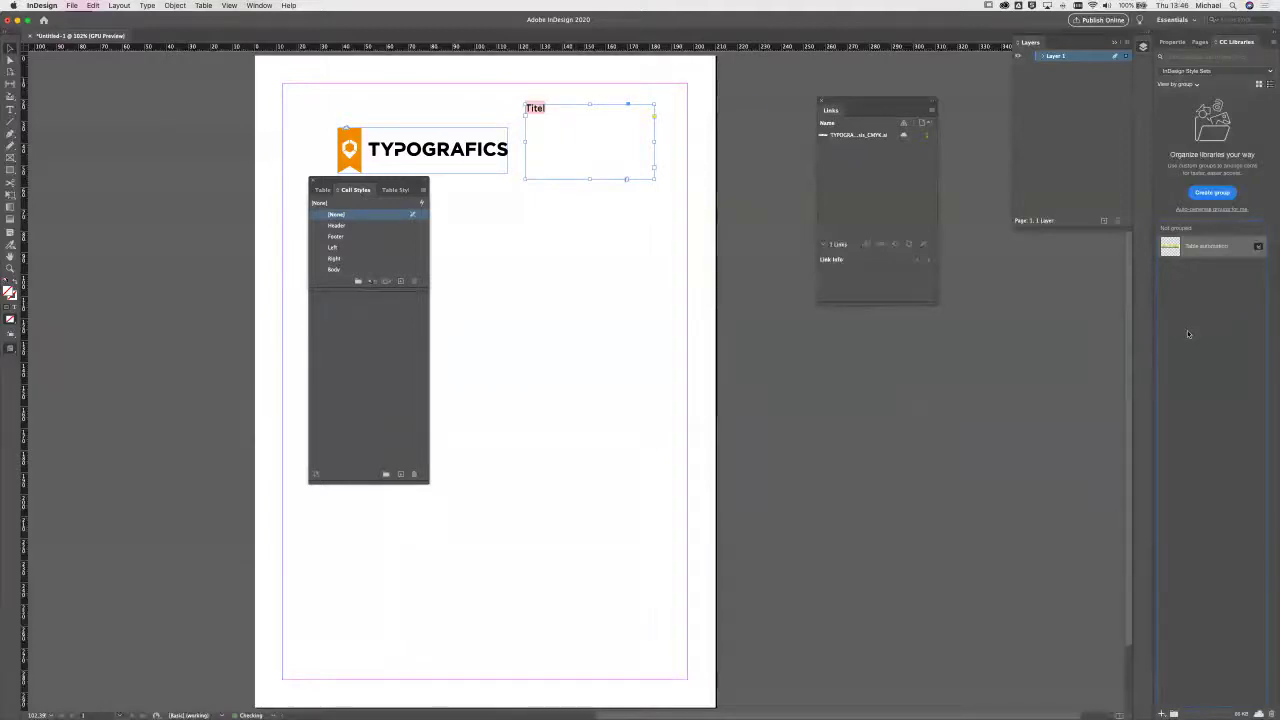
left_click_drag(1188, 334, 1188, 334)
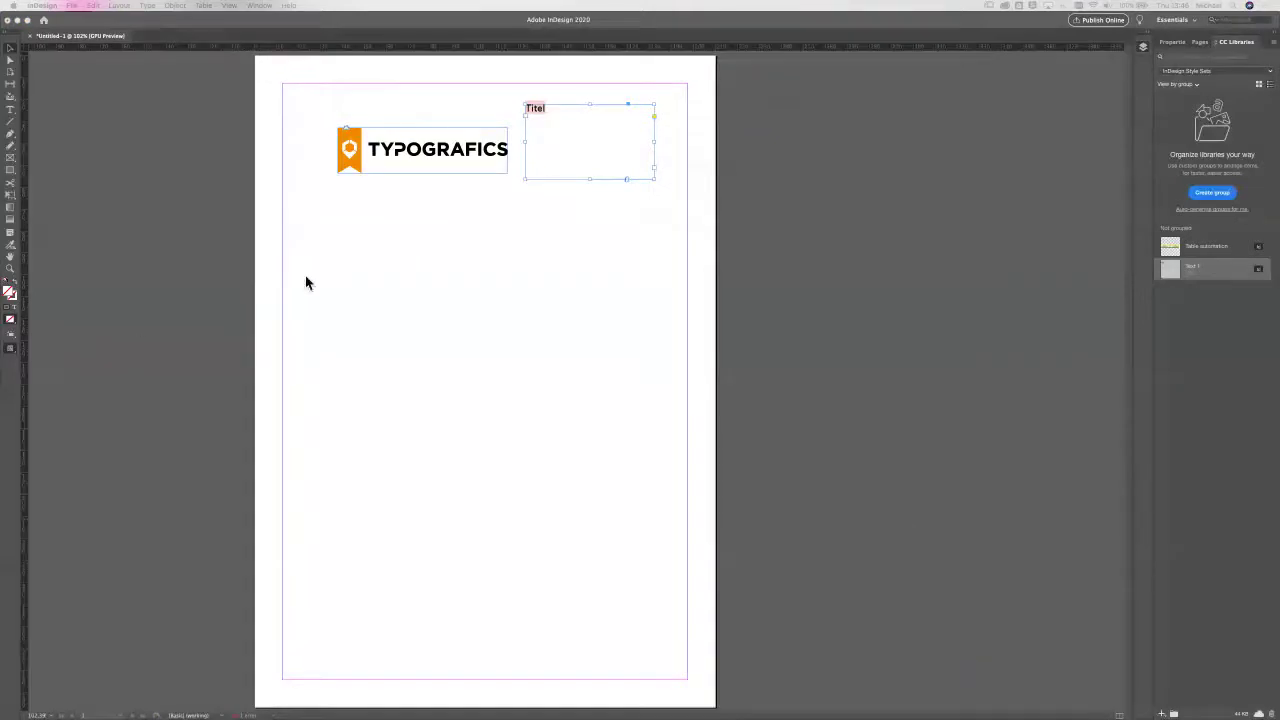
left_click(208, 82)
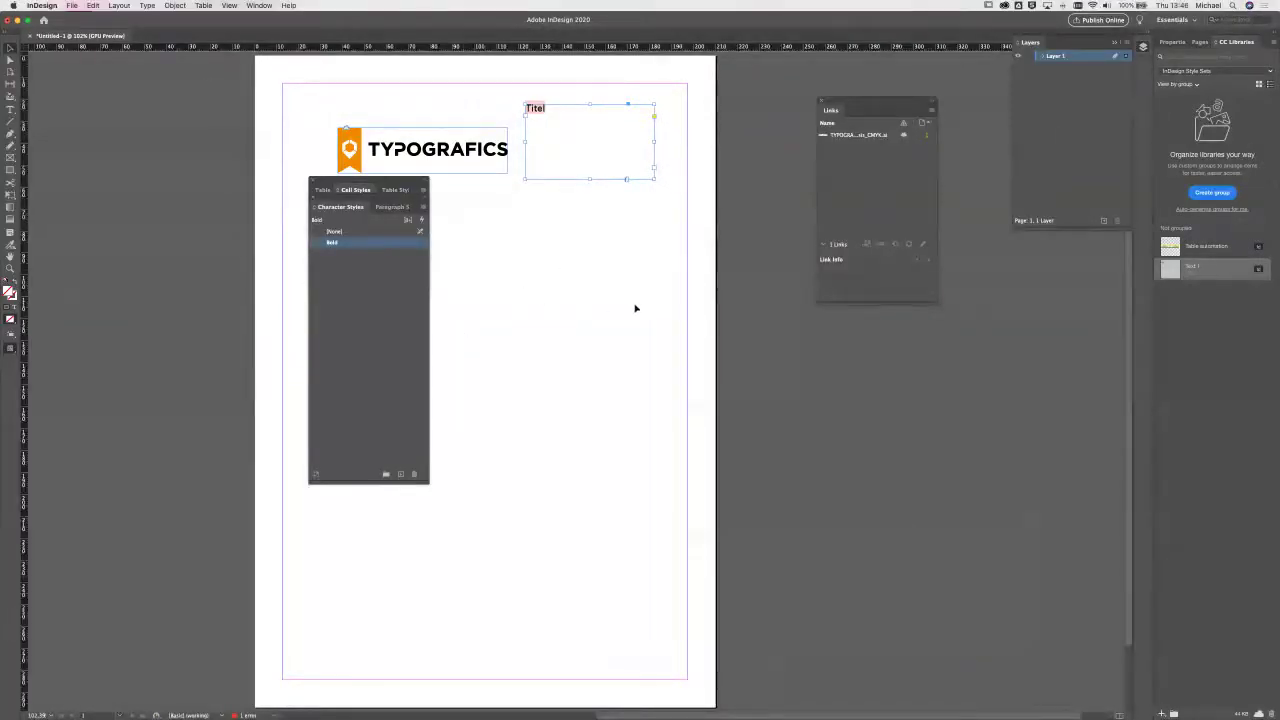
Step: Close the untitled document without saving and switch to Illustrator
key("super+w")
key("super+d")
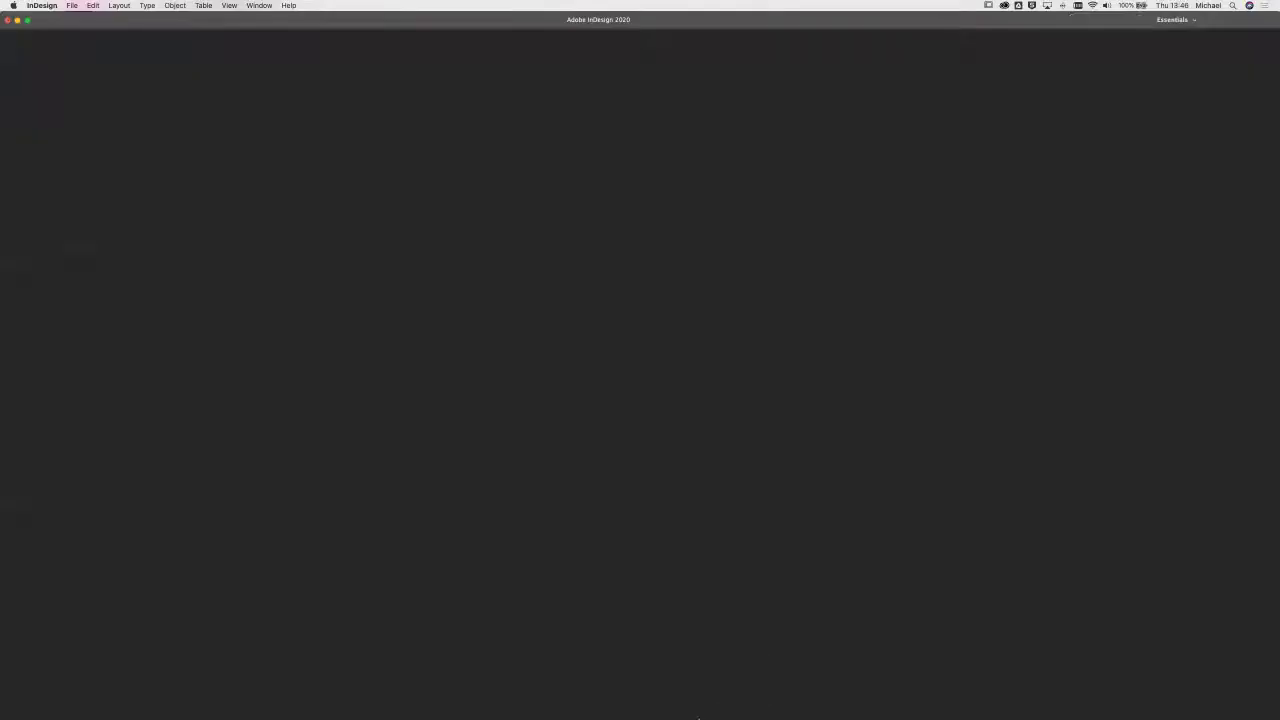
left_click(418, 685)
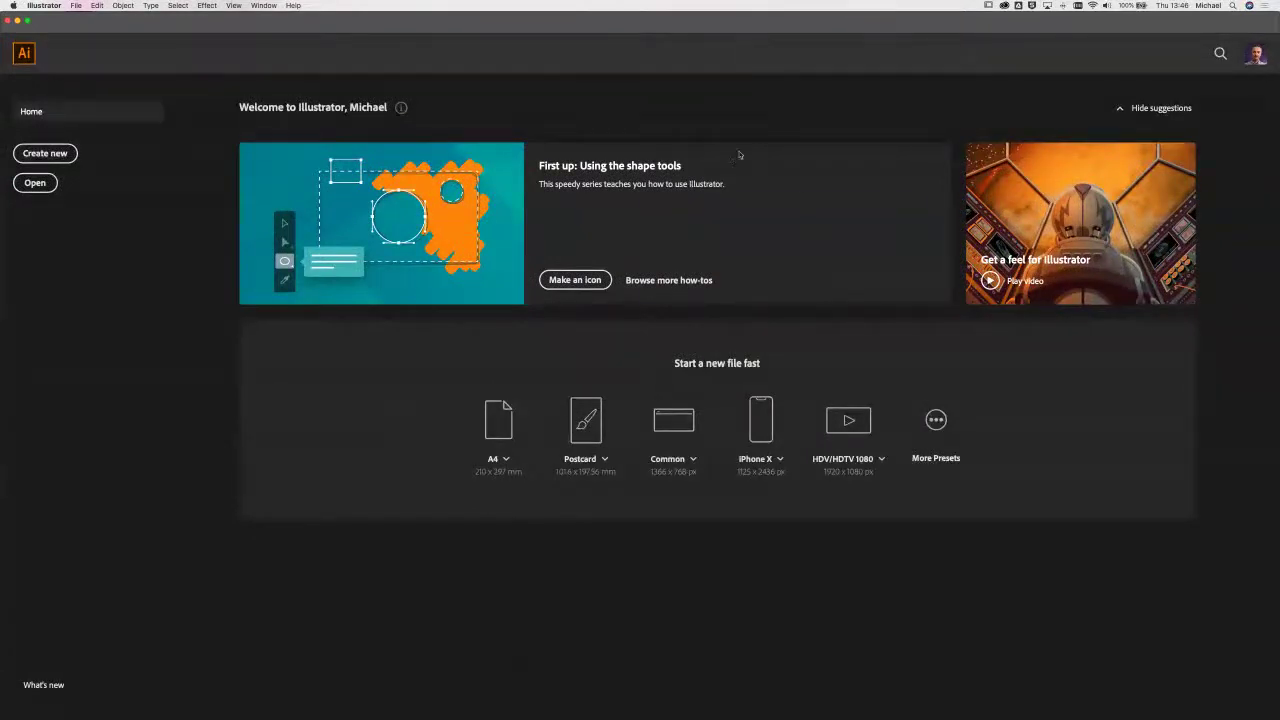
Step: Open the black secondary PMS Typografics logo from TAW_Telewerken > Project Typo > Client Input > Typografics Brand Assets > Pantone in Creative Cloud Files
key("super+o")
left_click(478, 275)
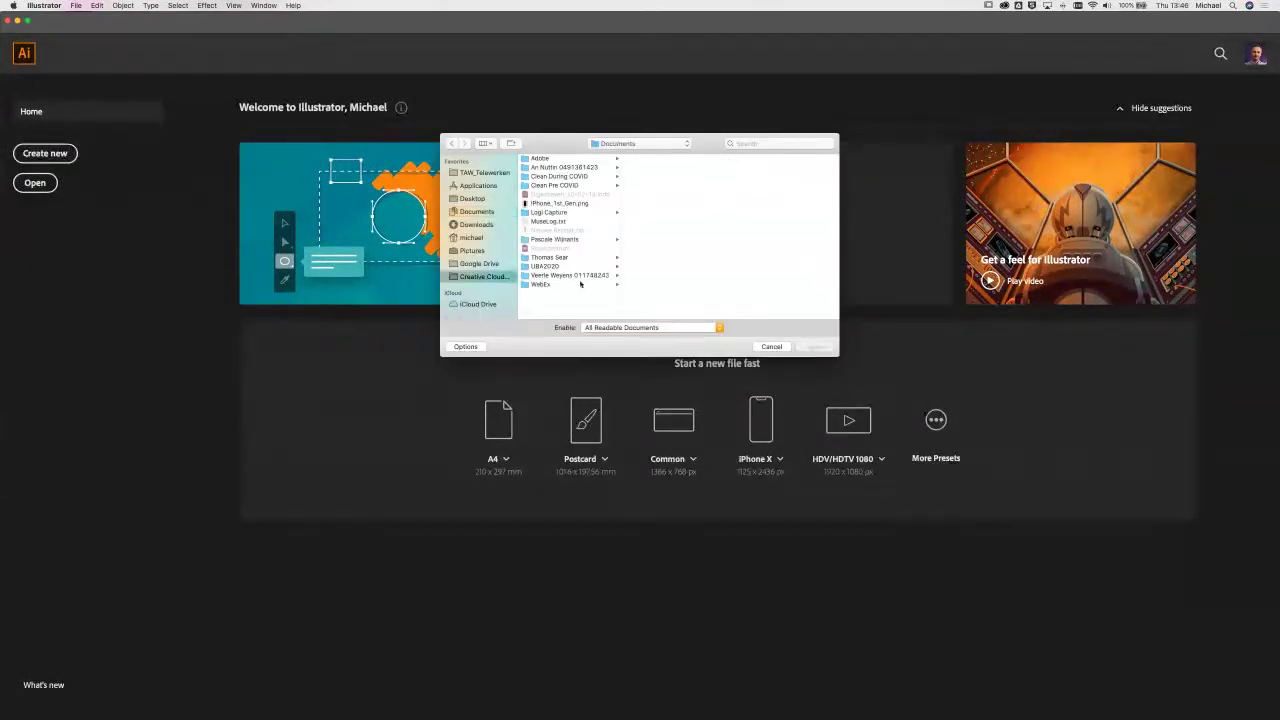
left_click(553, 240)
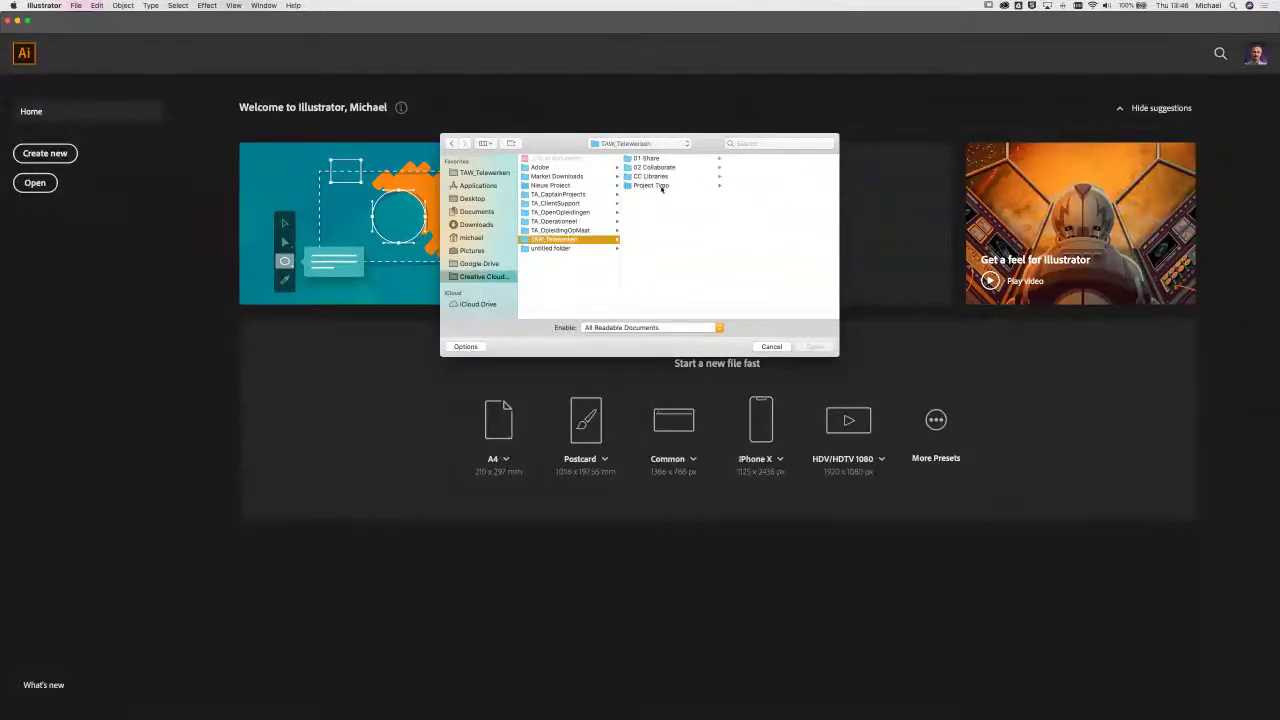
left_click(643, 179)
left_click(645, 185)
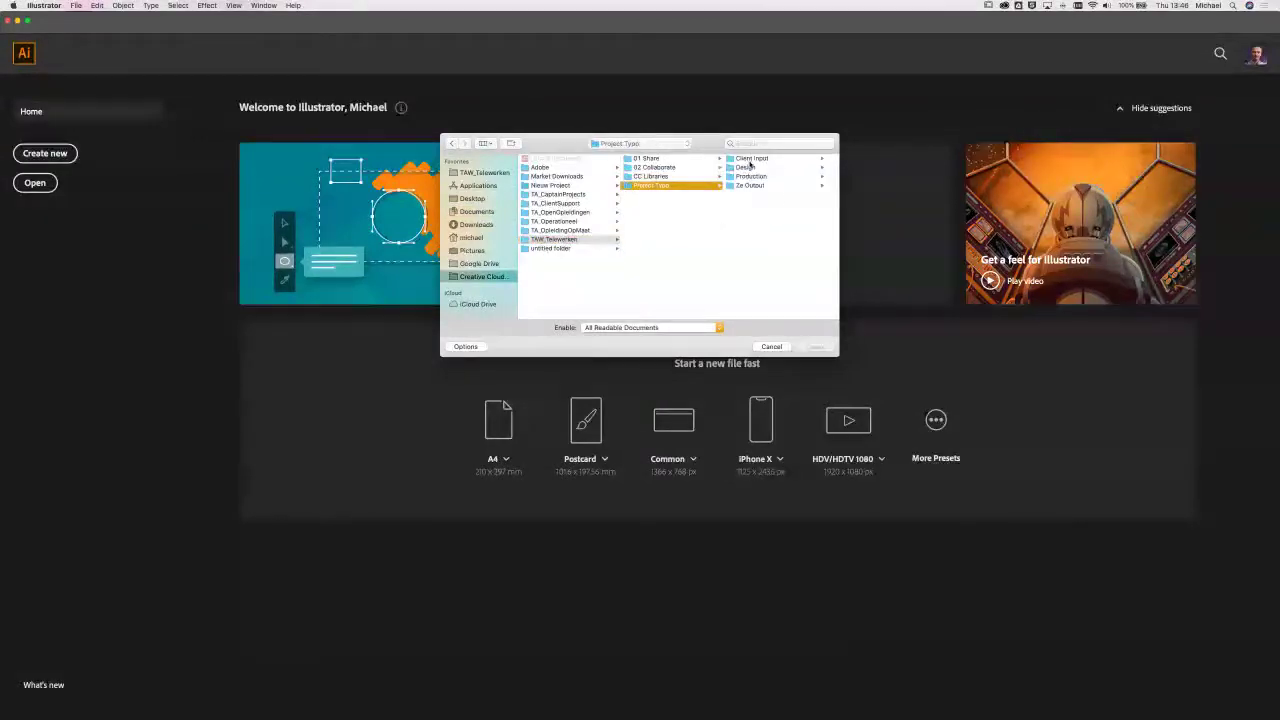
left_click(755, 158)
left_click(790, 158)
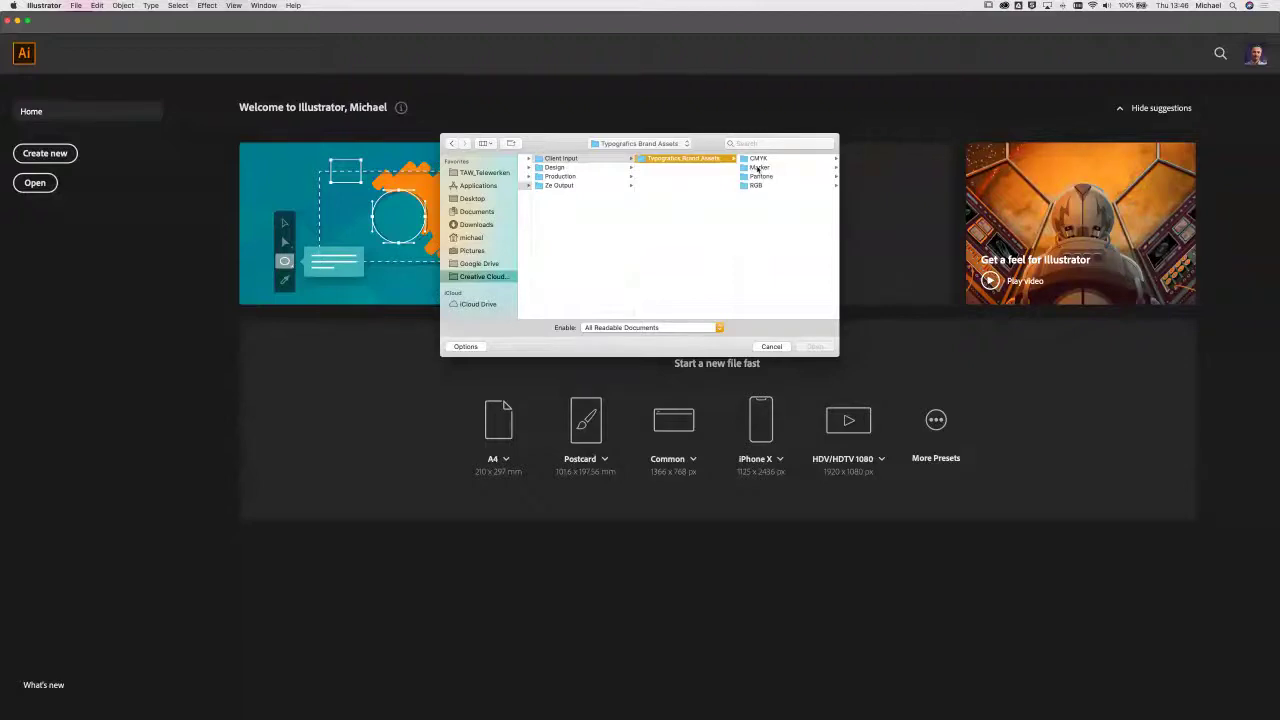
left_click(815, 166)
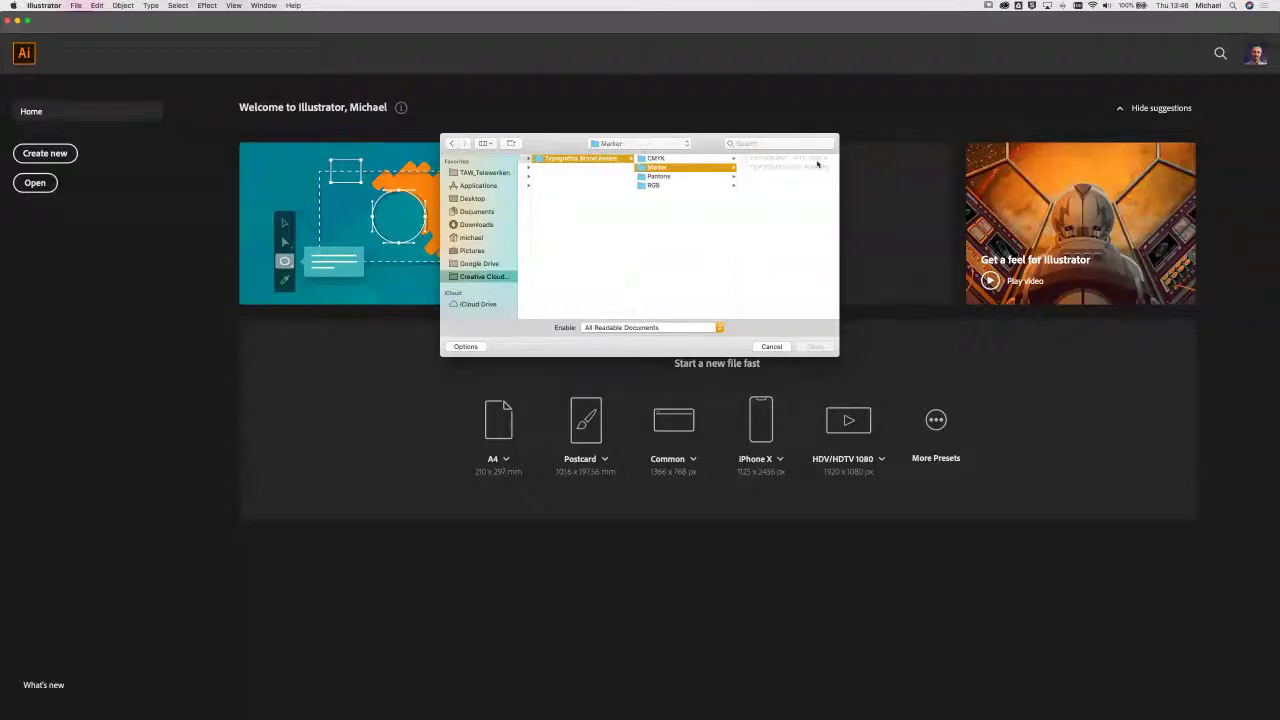
left_click(665, 176)
double_click(790, 184)
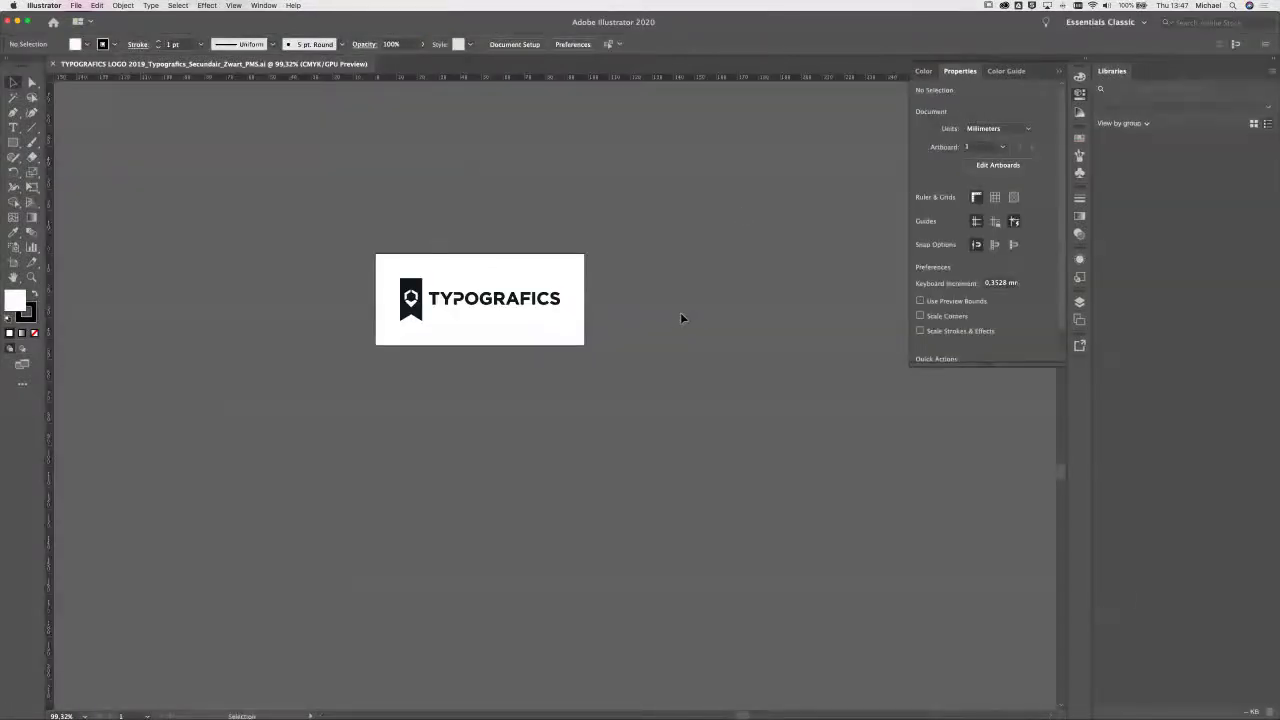
Step: Add the complete black logo to the Typo Logos CMYK group of the TAW_Telewerken library and name it "Noir"
left_click(406, 292)
key("super+a")
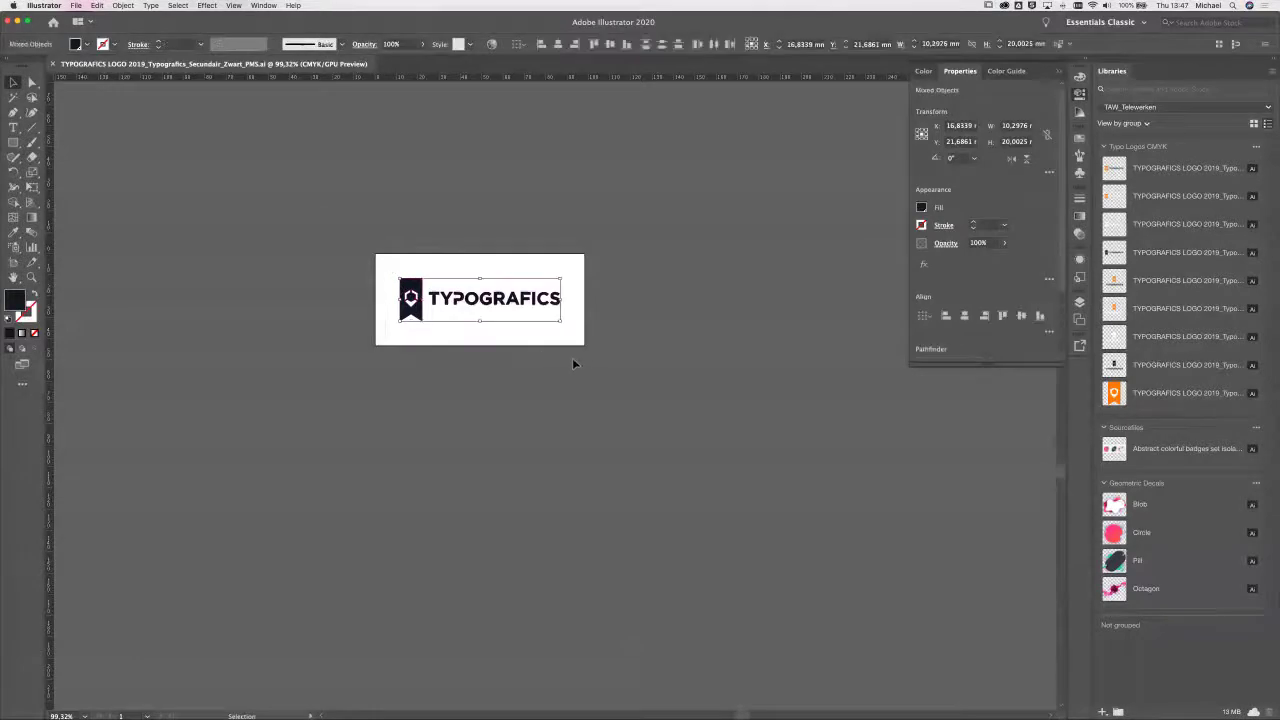
left_click_drag(548, 304, 1153, 323)
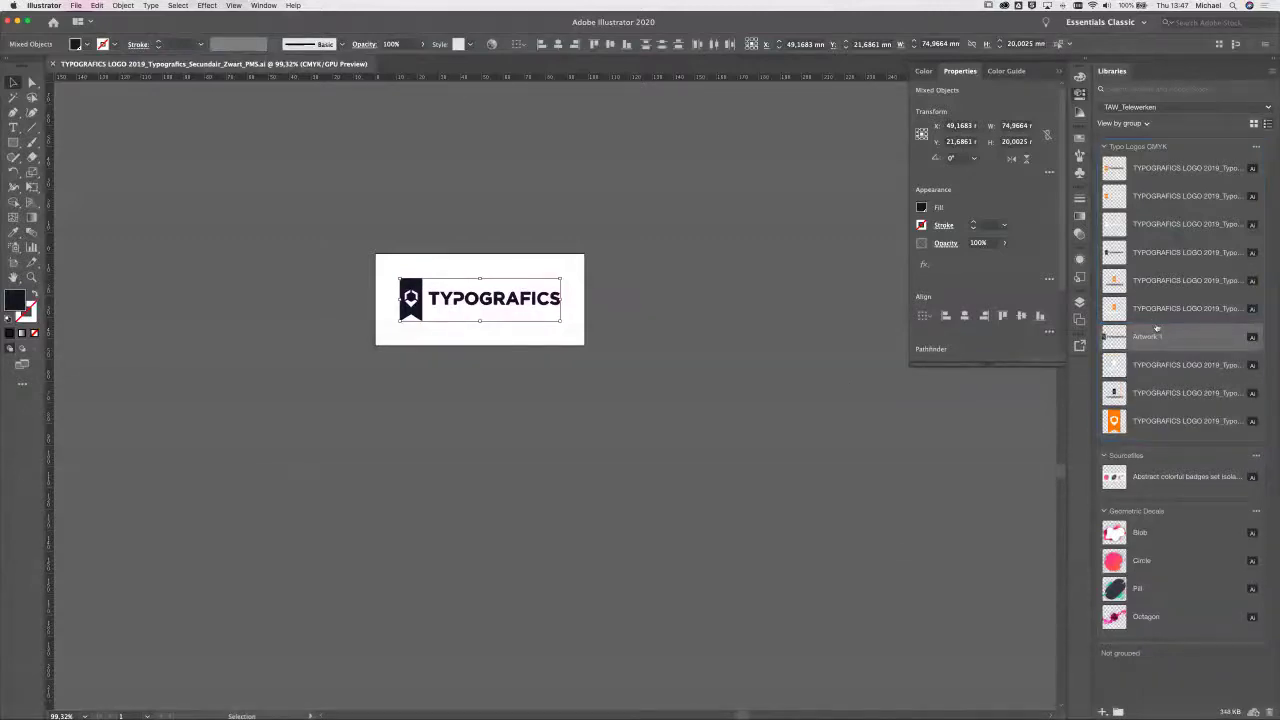
double_click(1147, 337)
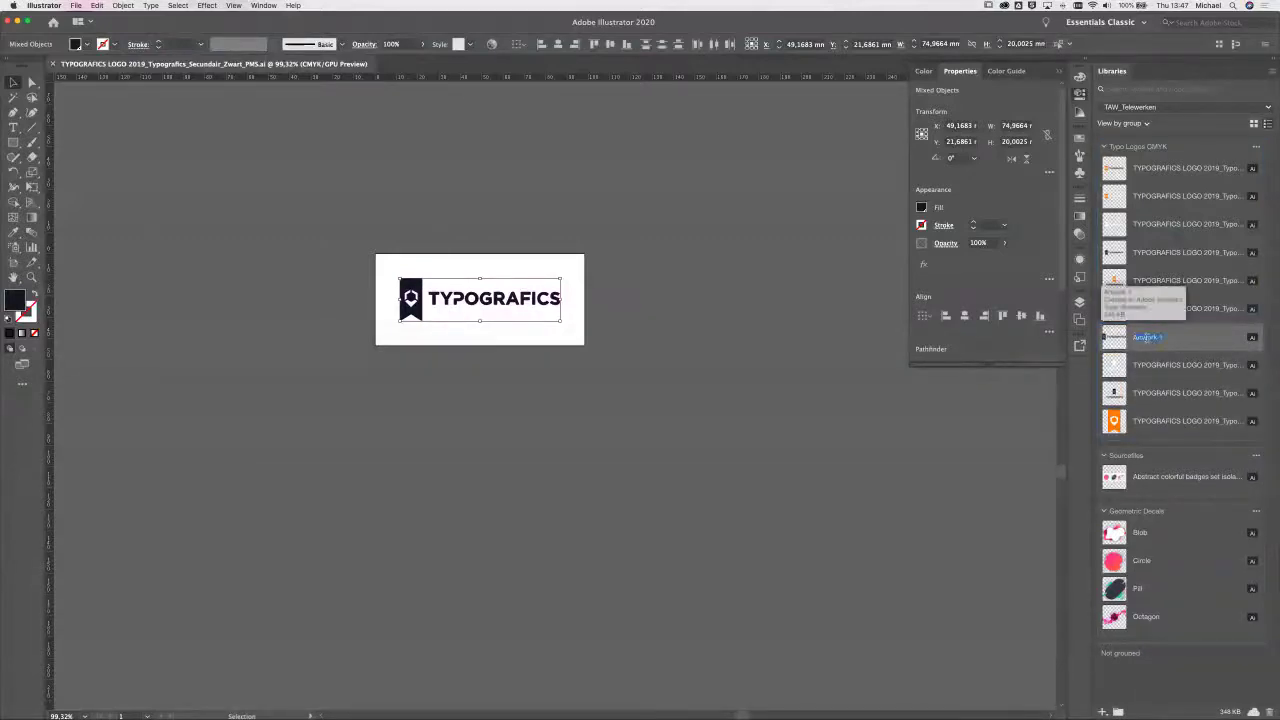
type("Na")
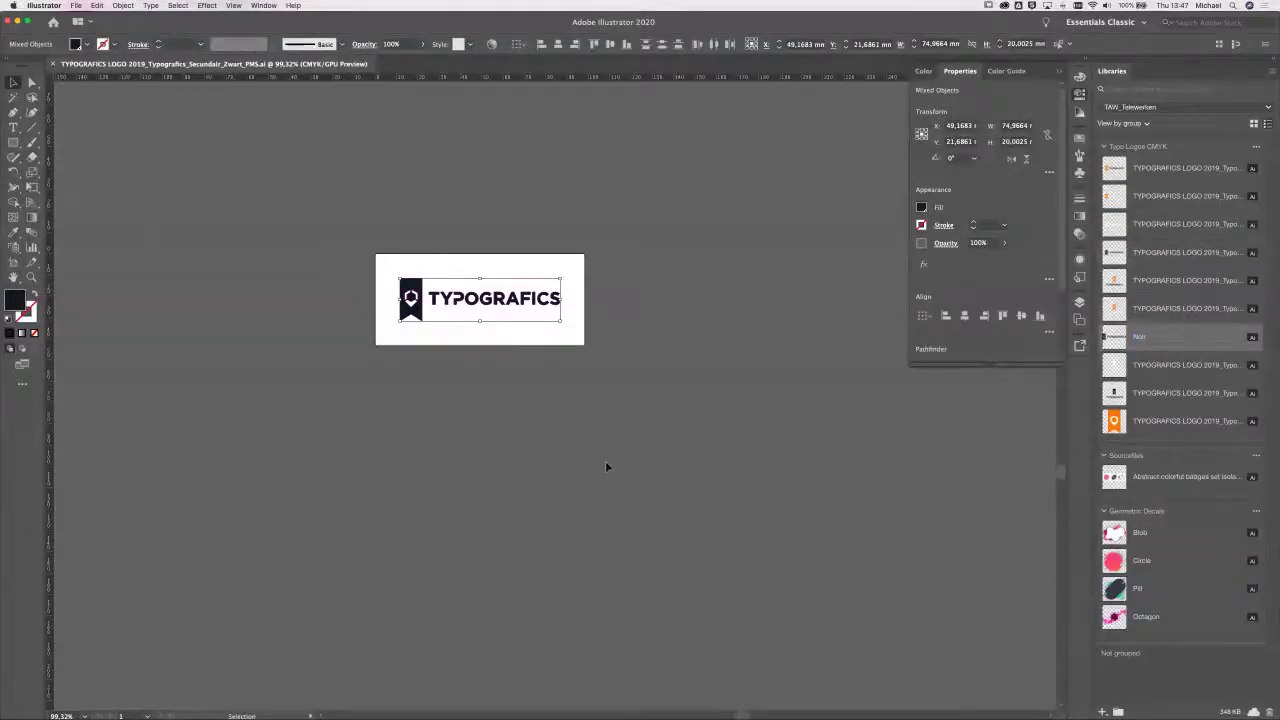
left_click(608, 462)
Step: Add the fill colour of the logo's ribbon marker to the TAW_Telewerken library
left_click(410, 292)
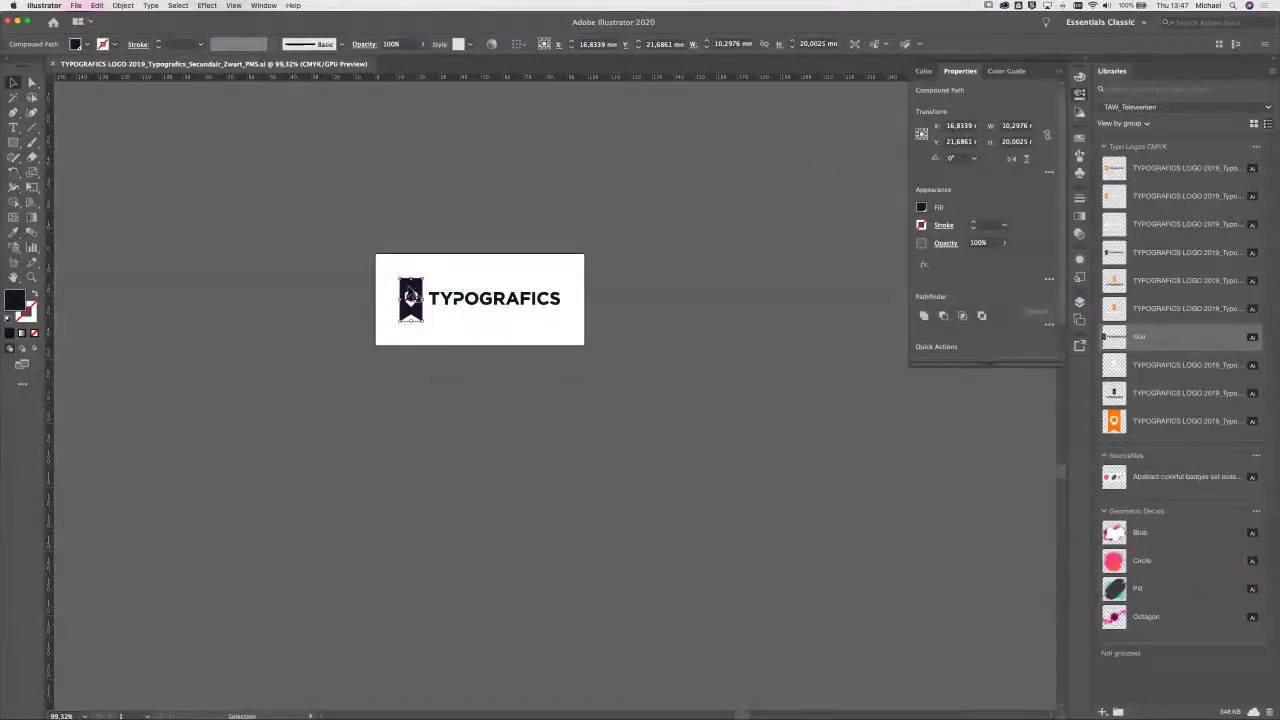
mouse_move(741, 715)
left_click(1103, 712)
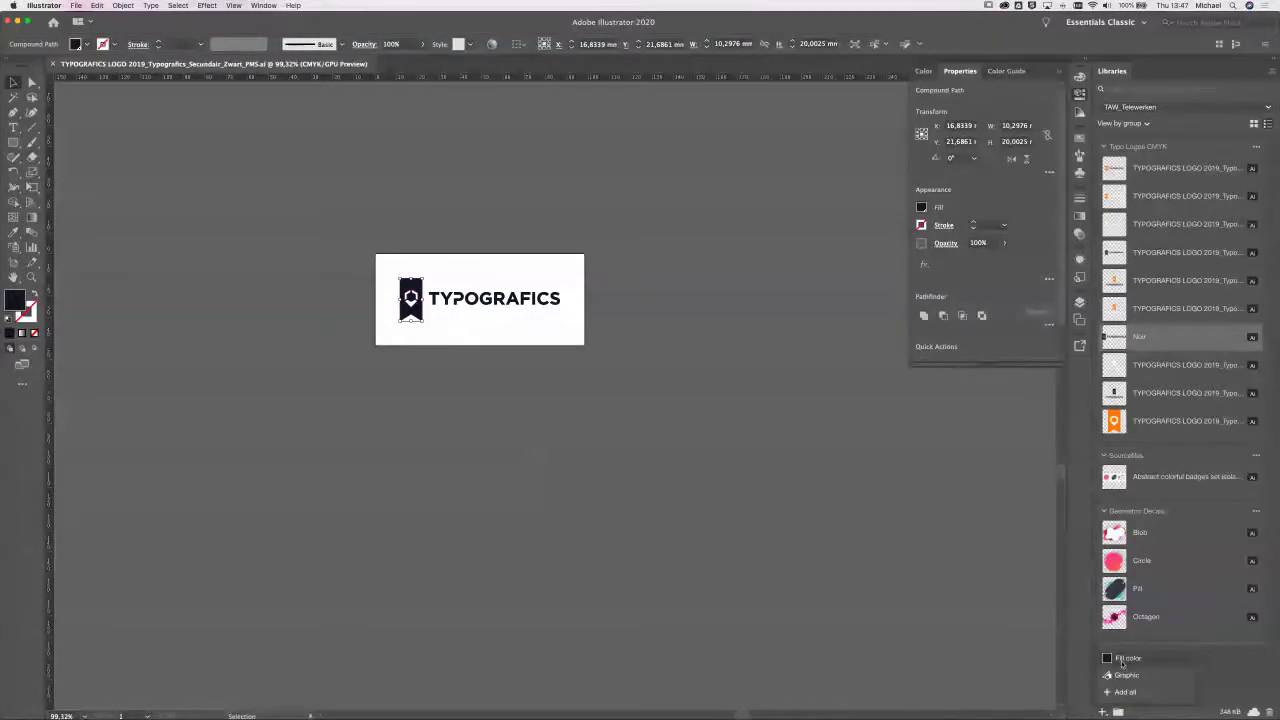
left_click(1123, 659)
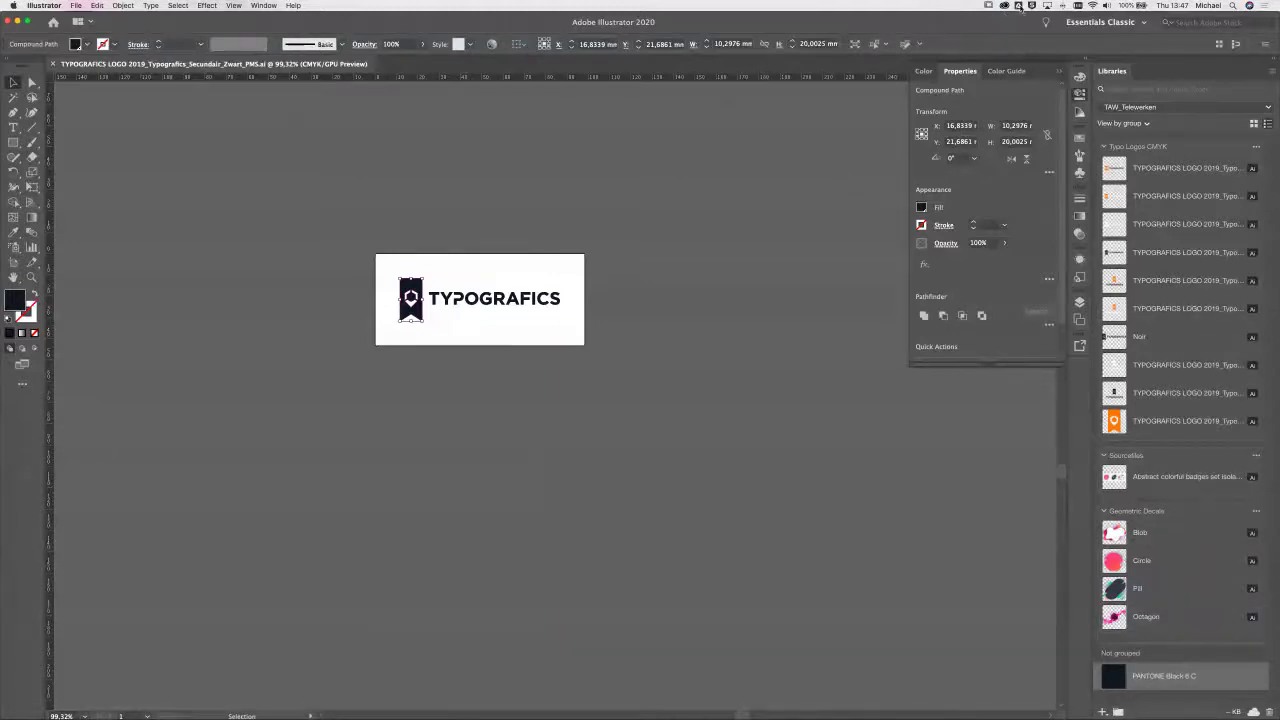
Step: Exit the background file-syncing app and deselect the logo artwork
left_click(1018, 5)
left_click(1008, 27)
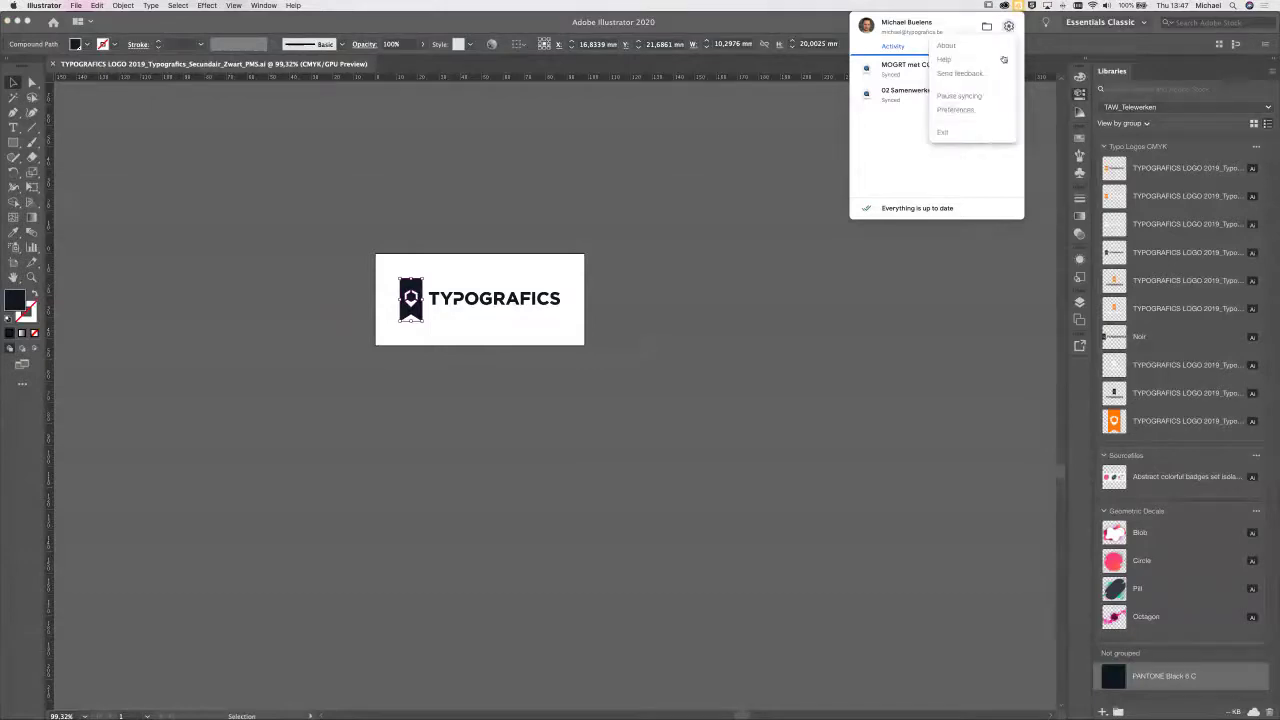
left_click(945, 137)
left_click(406, 398)
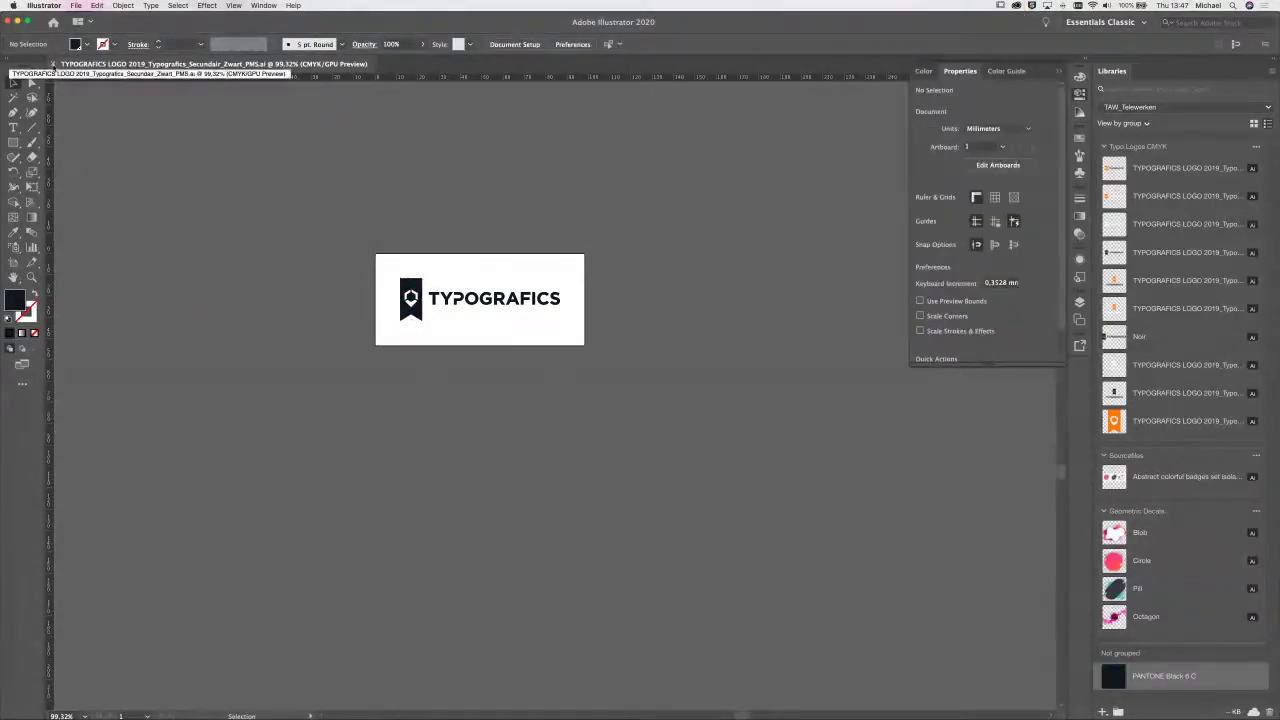
Step: Close the logo document and switch to the Creative Cloud desktop app
left_click(53, 63)
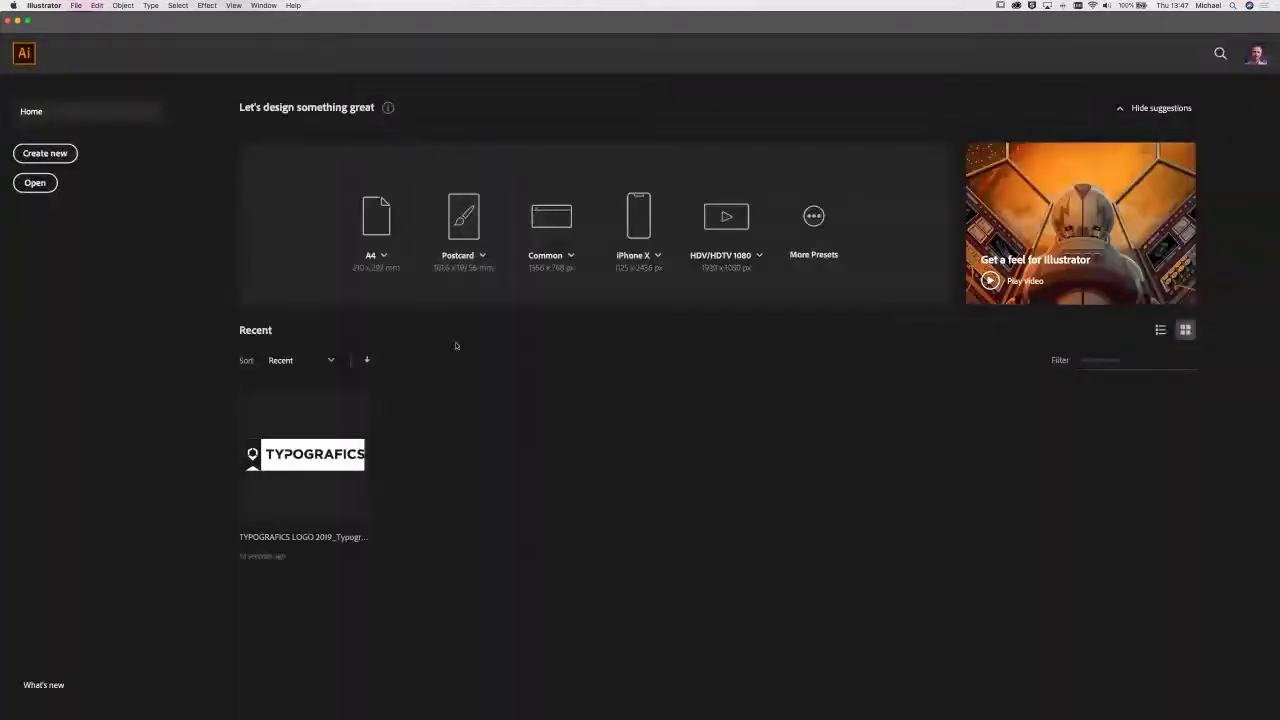
key("super+Tab")
key("super+Tab")
key("super+Tab")
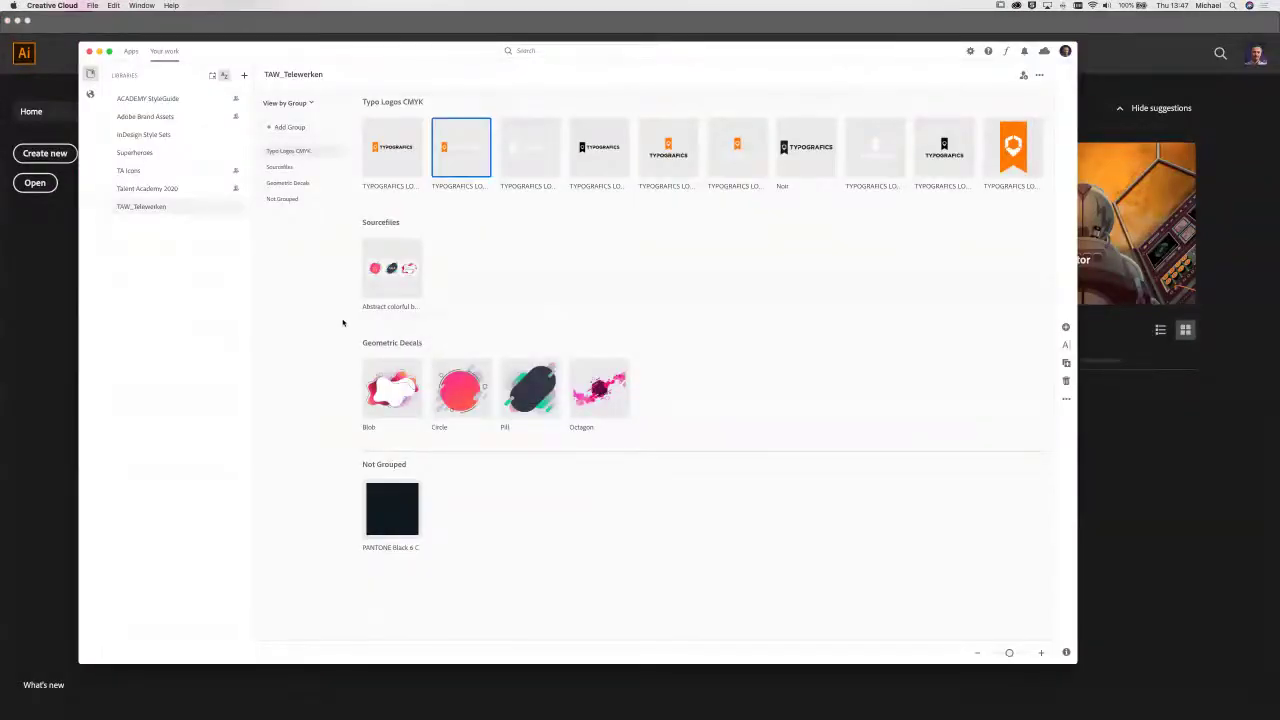
Step: Open the collaboration invitation for the TAW_Telewerken library, set the permission to Can edit, and close it without inviting anyone
right_click(141, 207)
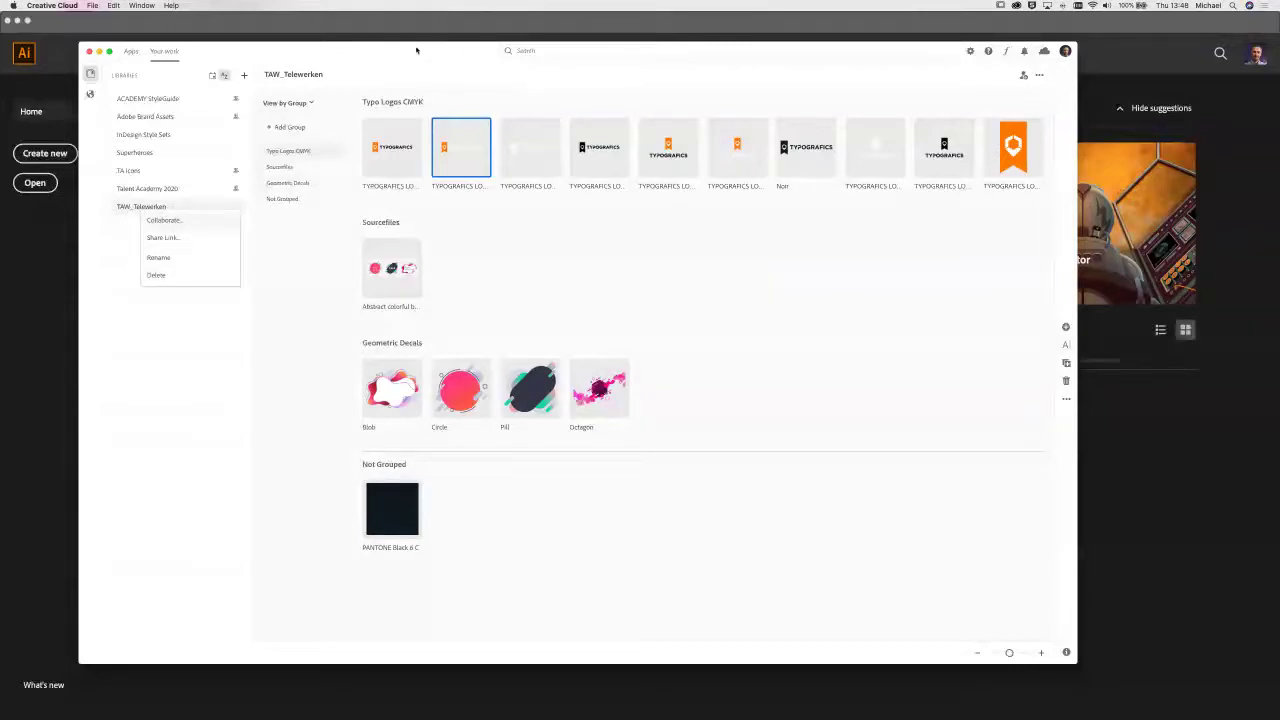
left_click(165, 221)
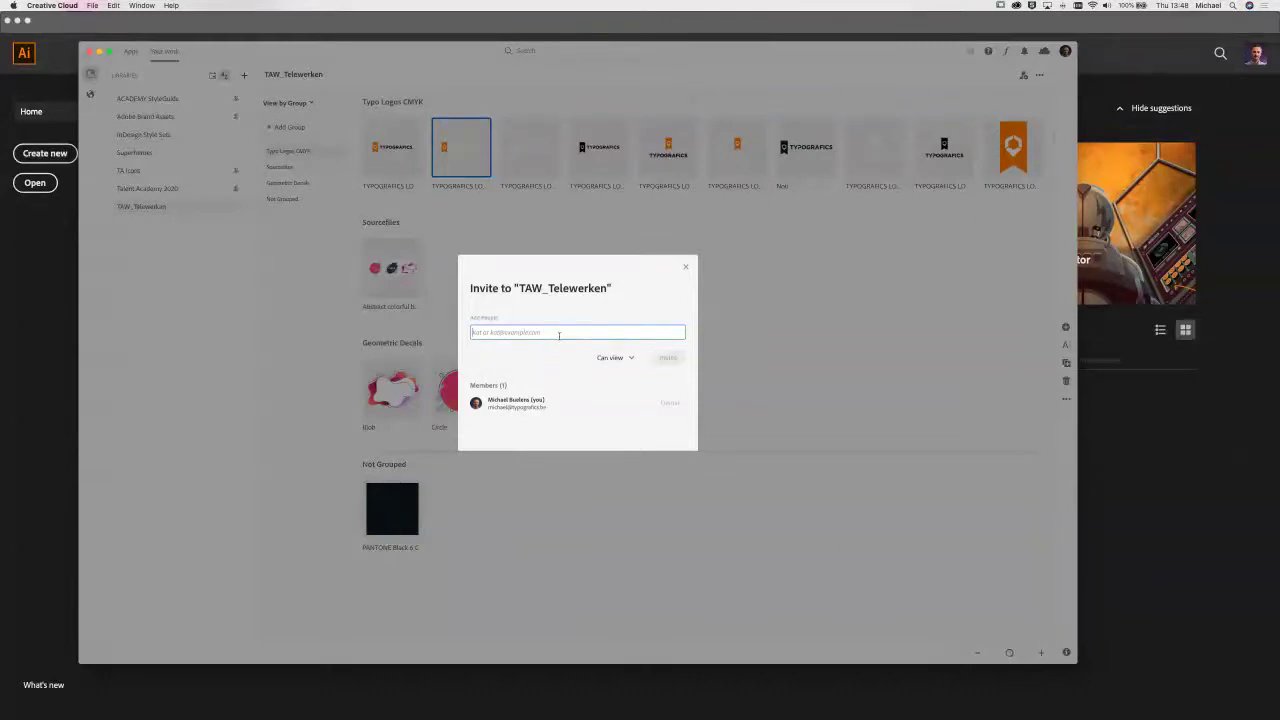
left_click(616, 358)
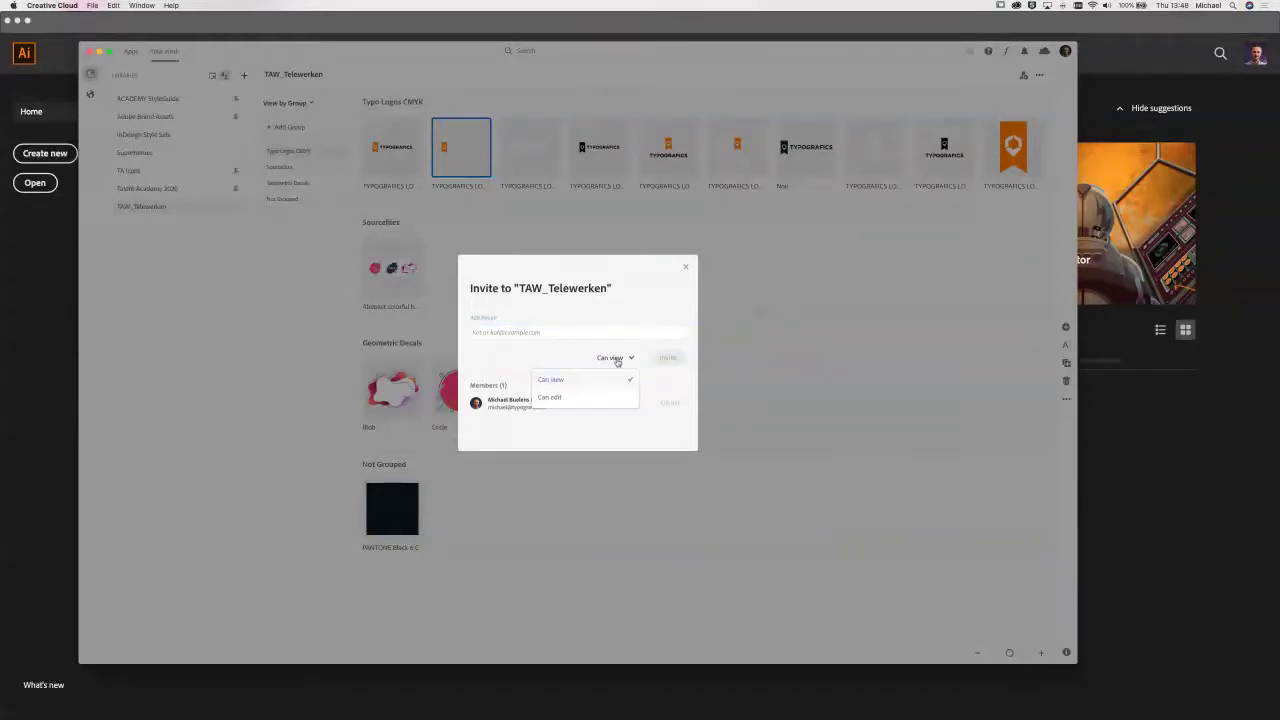
left_click(556, 399)
left_click(685, 267)
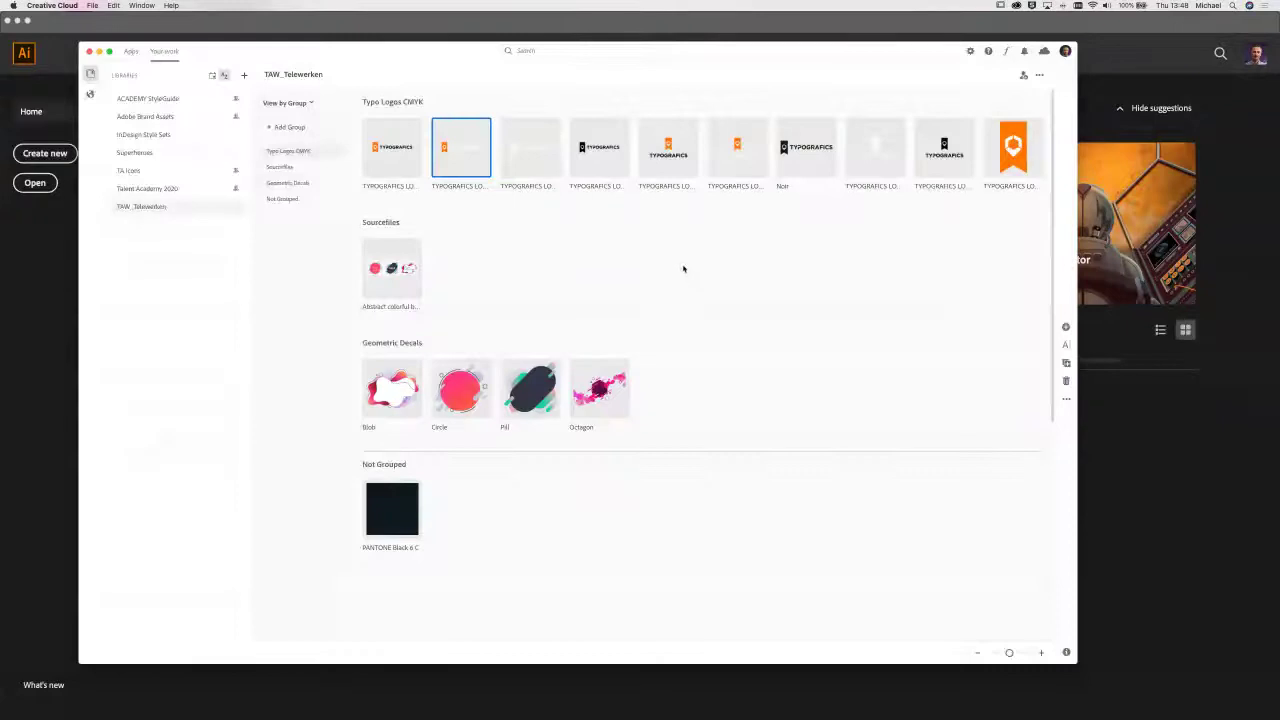
Step: Create a share link for the TAW_Telewerken library, copy it, and close the link settings
right_click(152, 208)
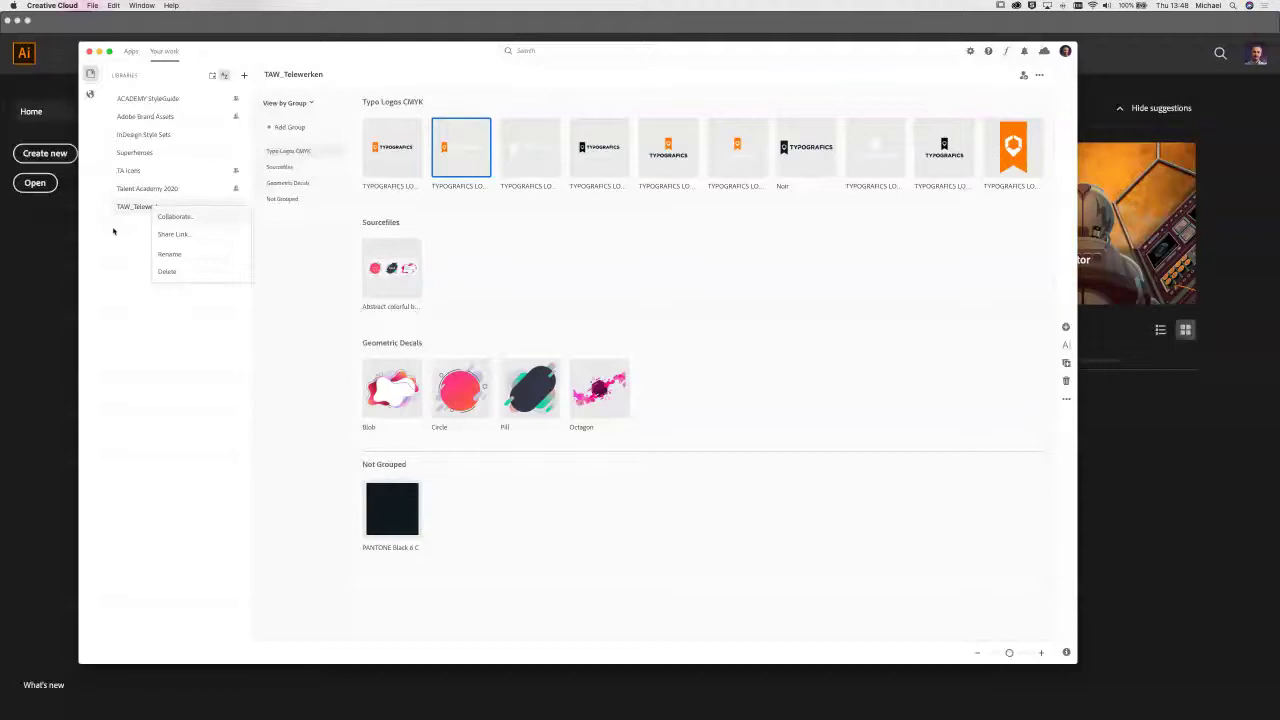
left_click(170, 236)
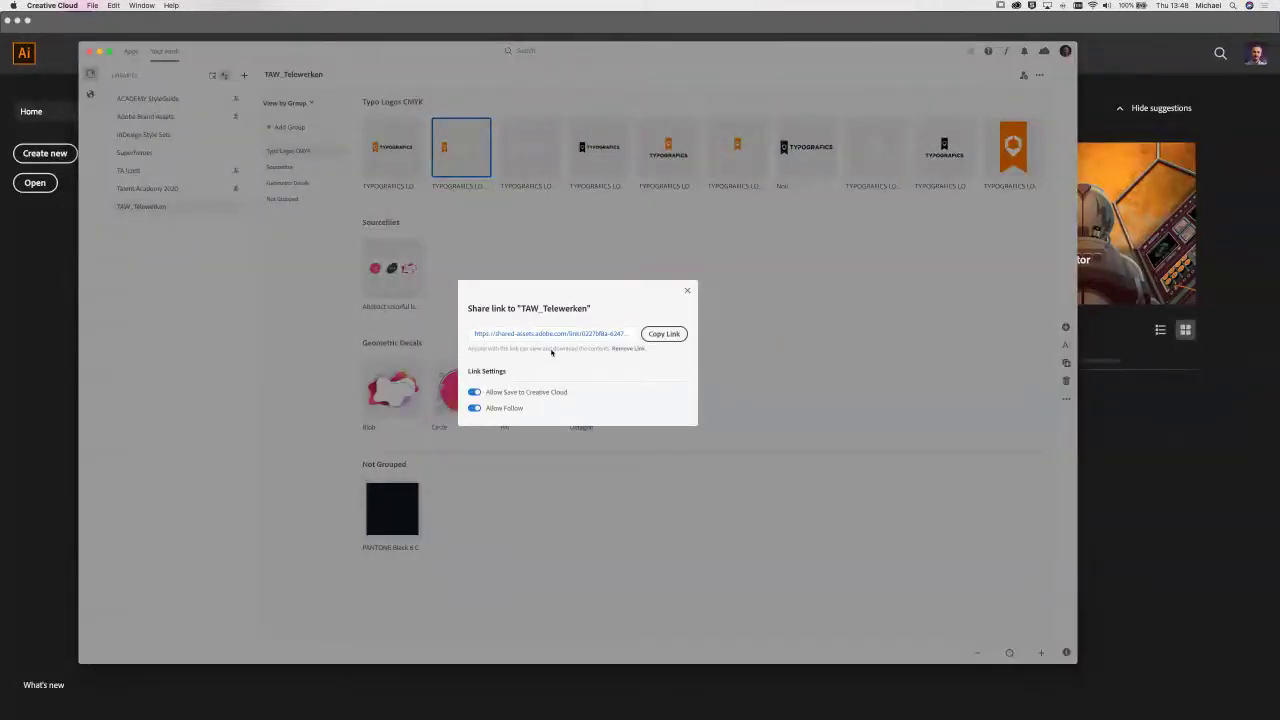
left_click(663, 333)
left_click(687, 292)
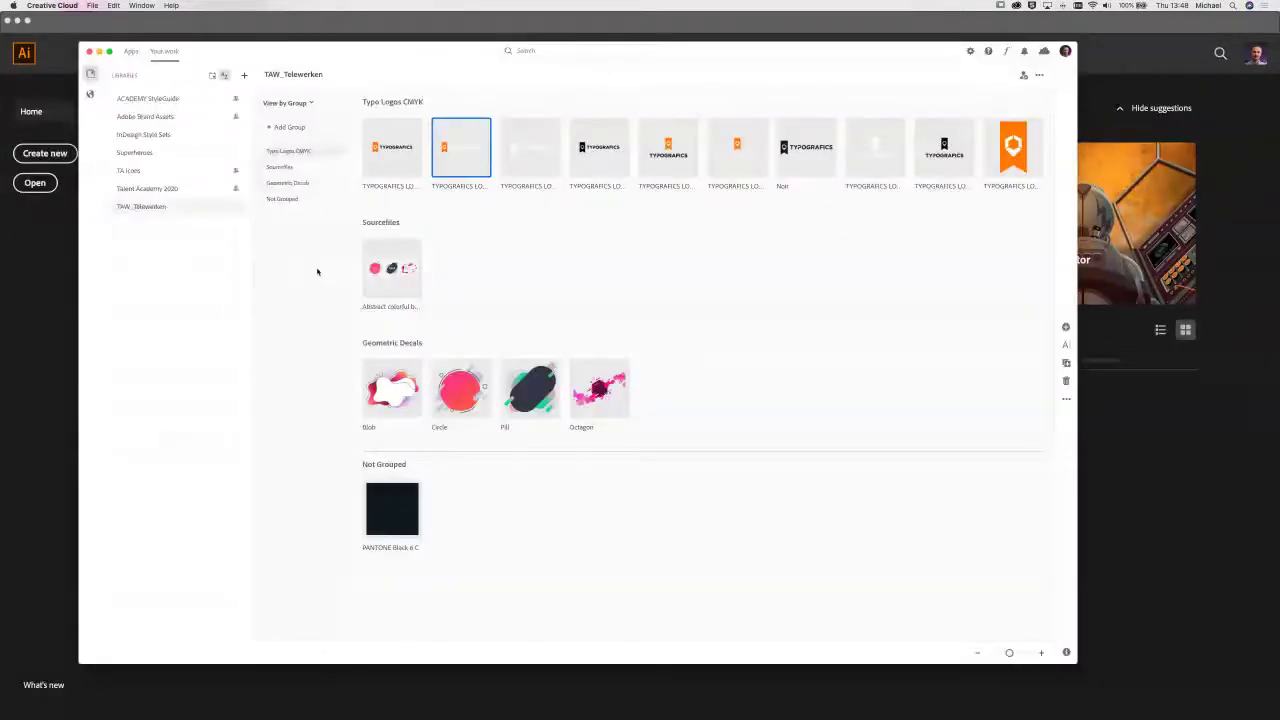